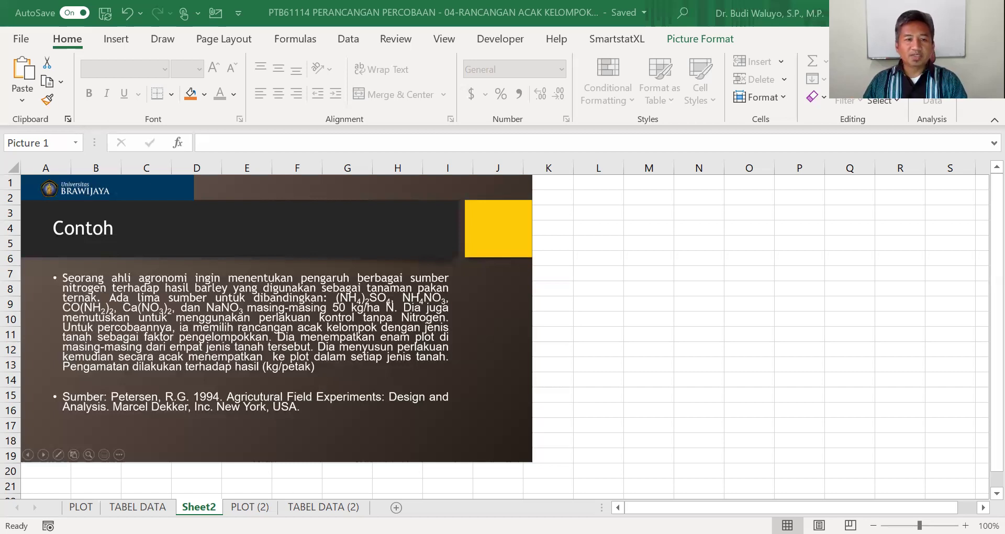
Open the PLOT (2) sheet and examine the treatment tables and the Blok 1 plot numbers
left_click(249, 507)
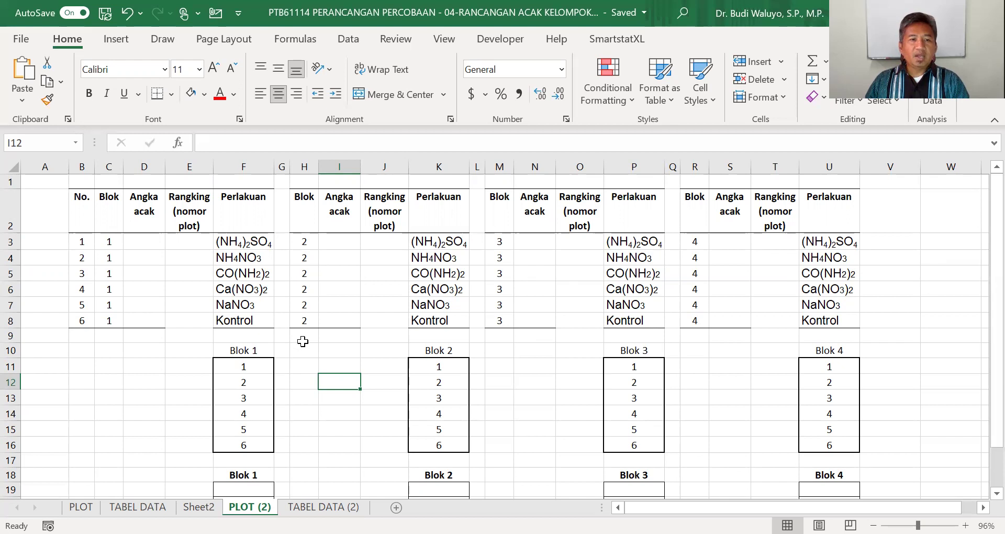
scroll(303, 341, "down", 1)
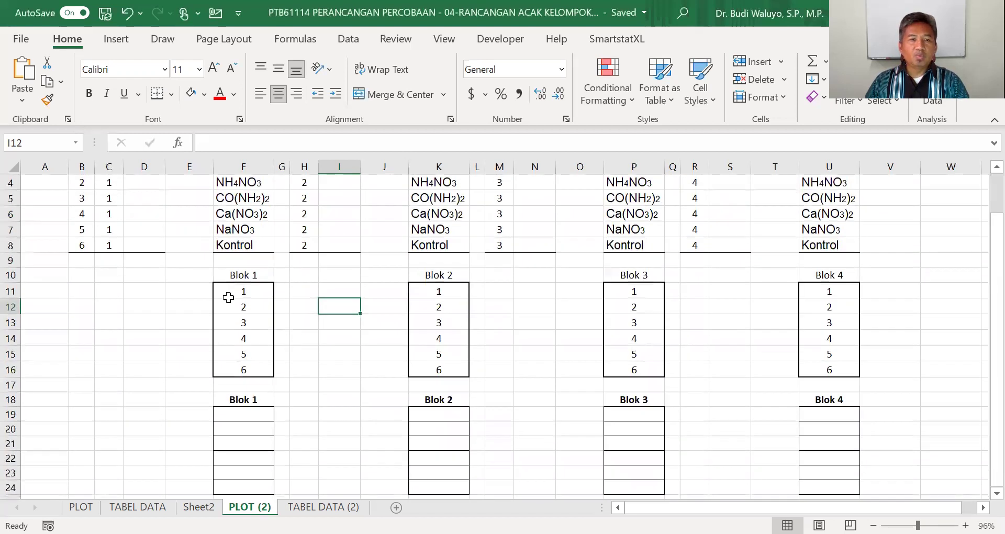
scroll(265, 284, "up", 1)
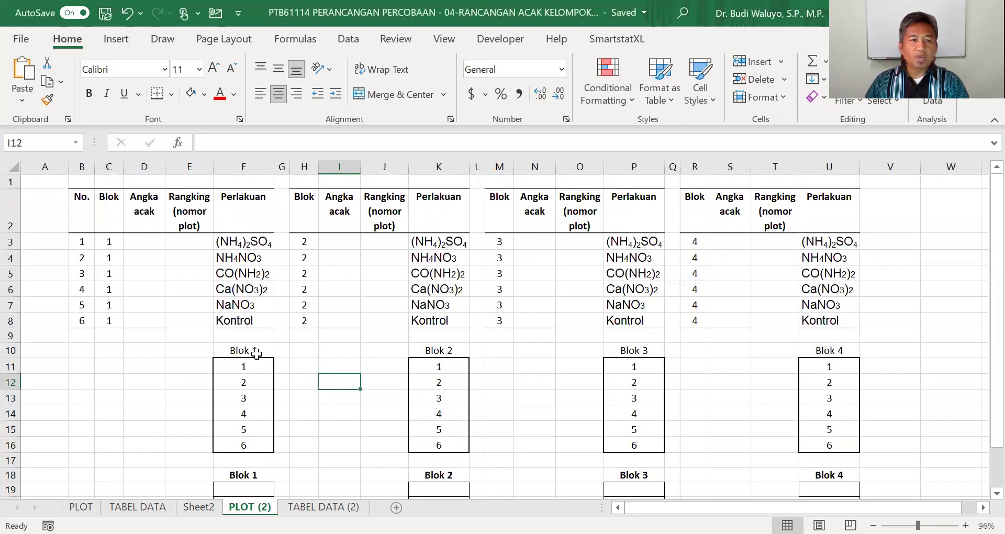
left_click(255, 367)
left_click_drag(255, 366, 253, 375)
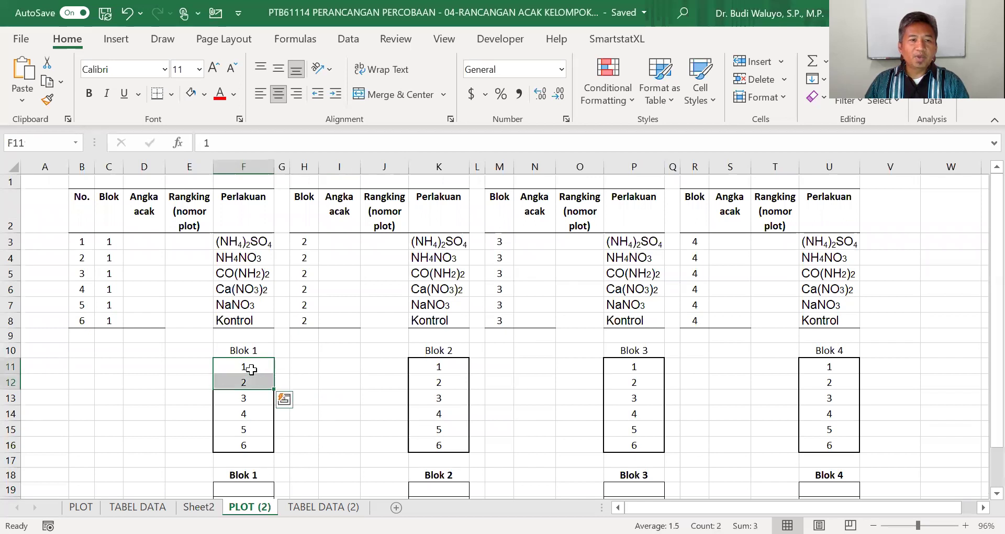
left_click(253, 366)
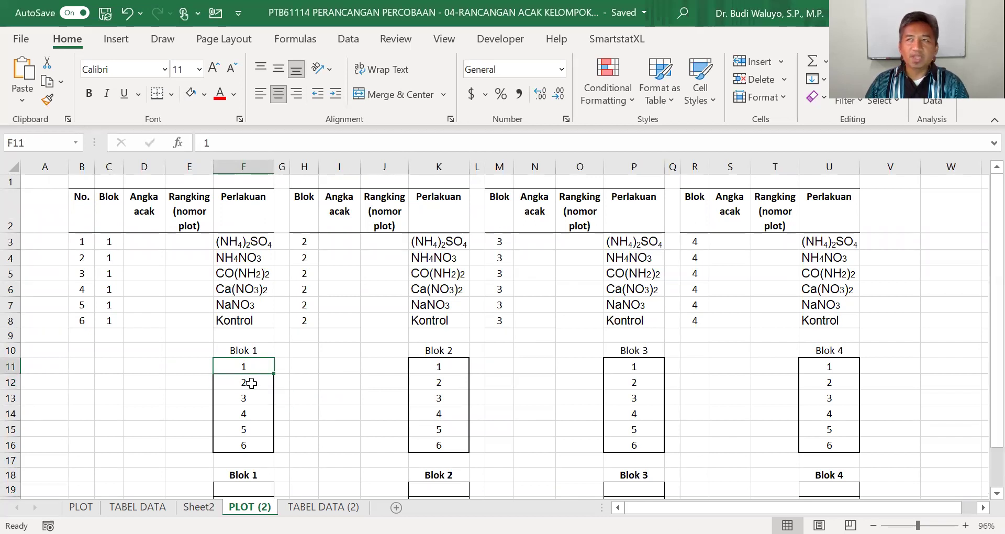
left_click(252, 383)
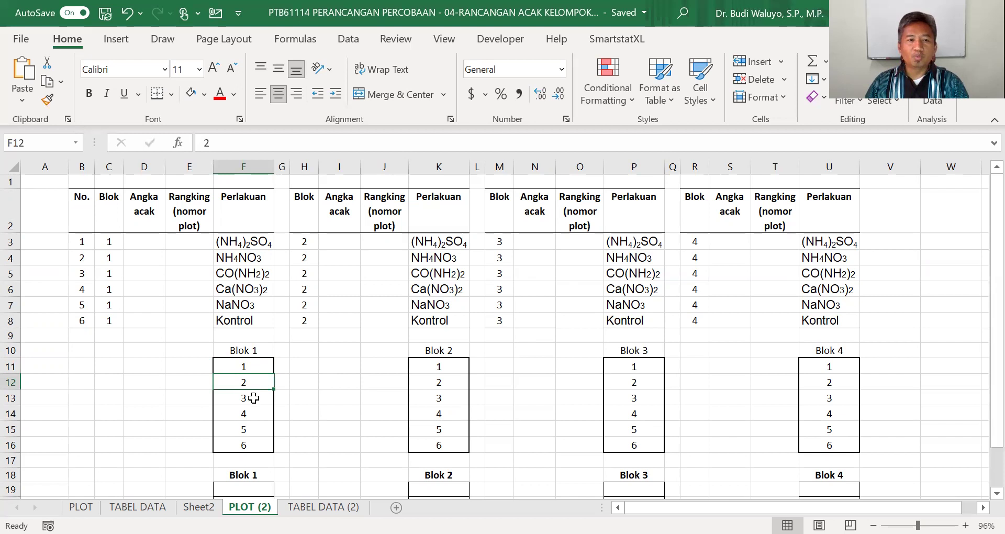
left_click(252, 397)
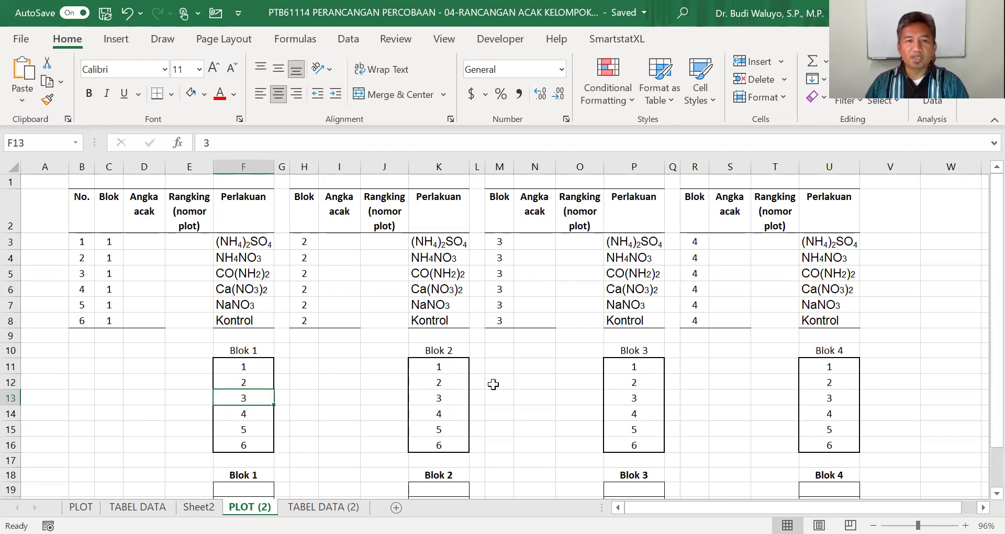
Compare the numbered Blok 1 plots with the empty Blok 1 layout cells starting at F19
scroll(352, 359, "down", 2)
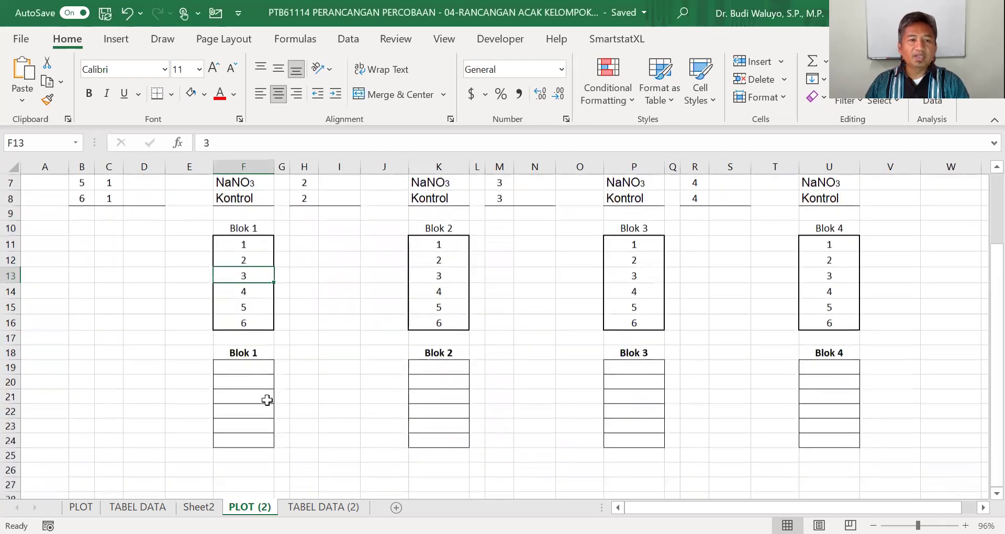
mouse_move(241, 369)
left_mouse_down()
mouse_move(244, 442)
mouse_move(253, 369)
left_mouse_up()
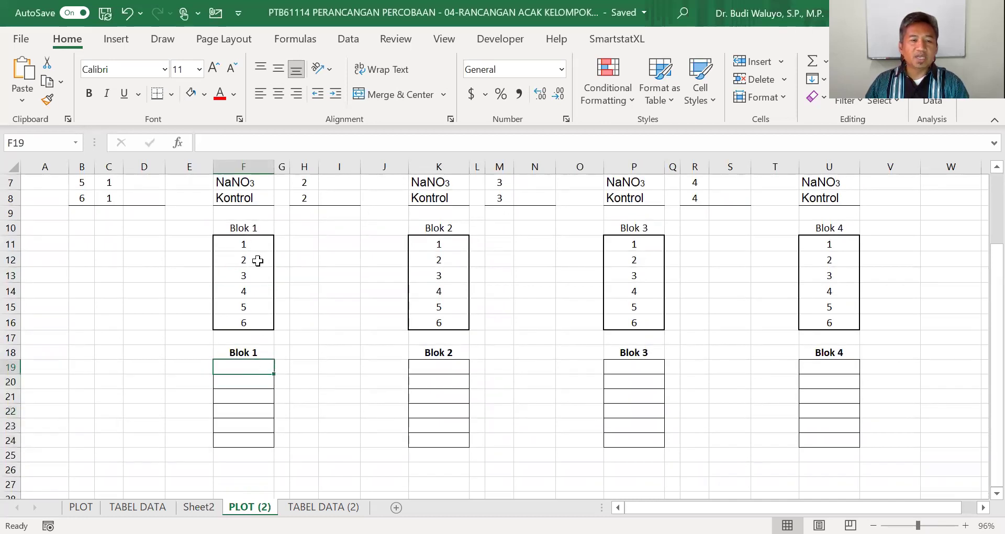
left_click(254, 244)
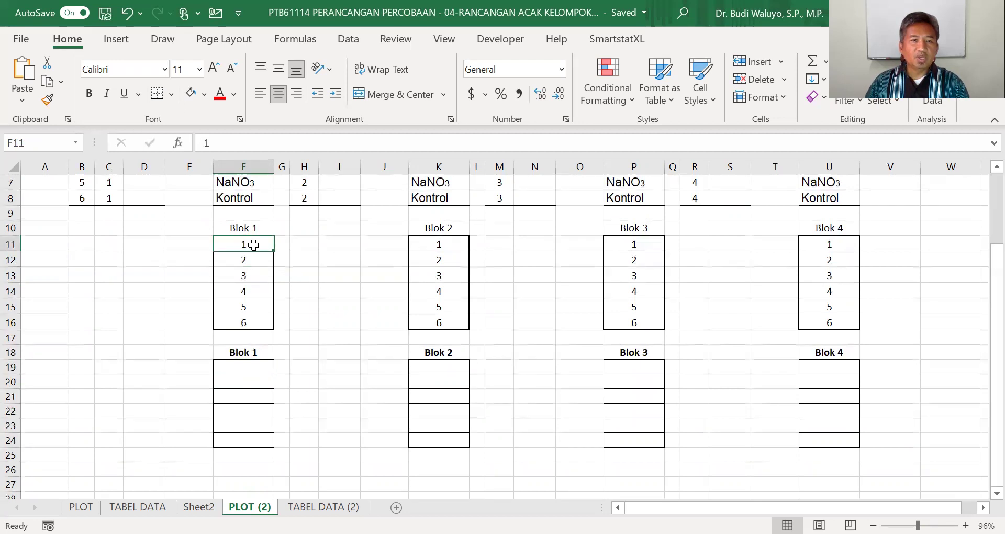
left_click(256, 359)
left_click(256, 369)
left_click(252, 387)
left_click(251, 397)
left_click(254, 363)
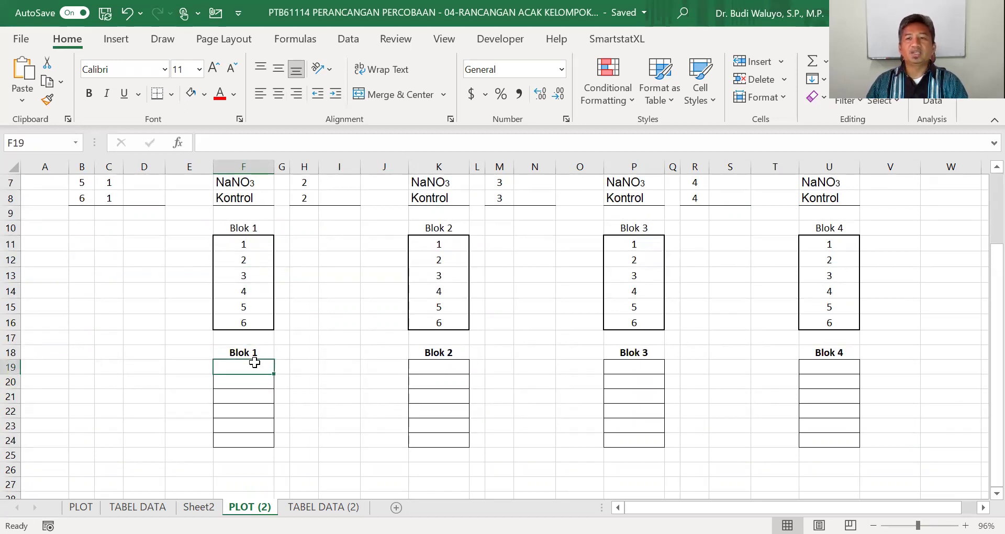
scroll(375, 342, "up", 2)
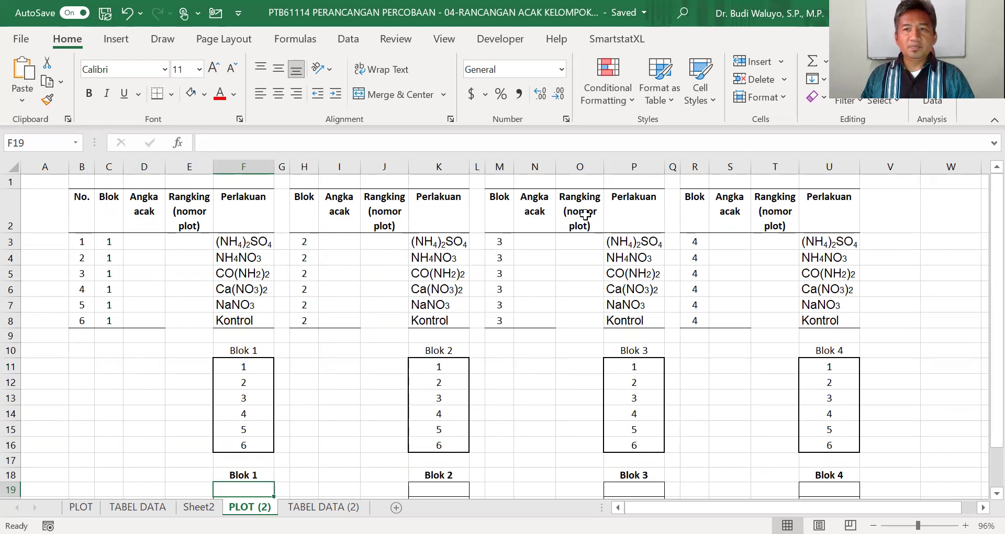
Generate Blok 1's random numbers with =RAND() in D3 and fill the formula down to D8
left_click(155, 241)
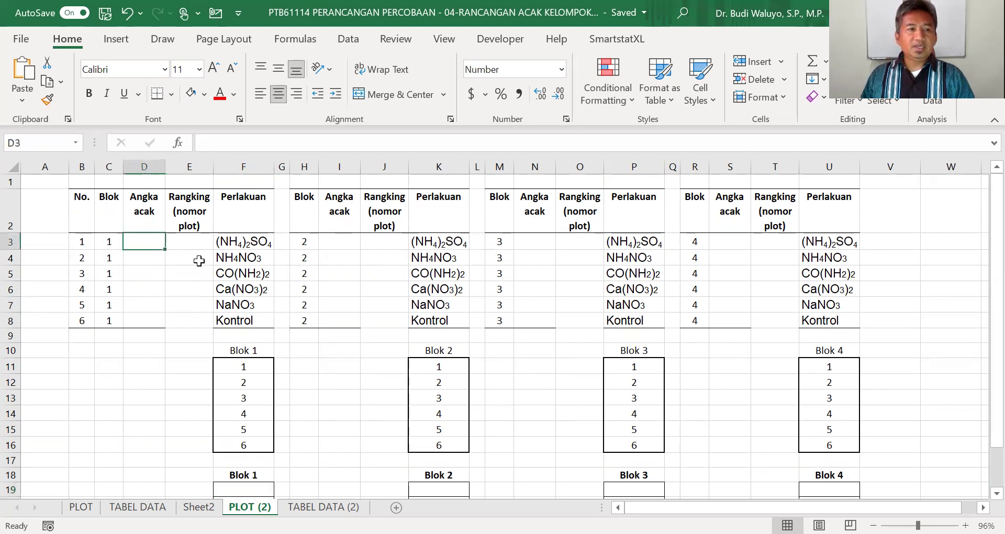
type("=r")
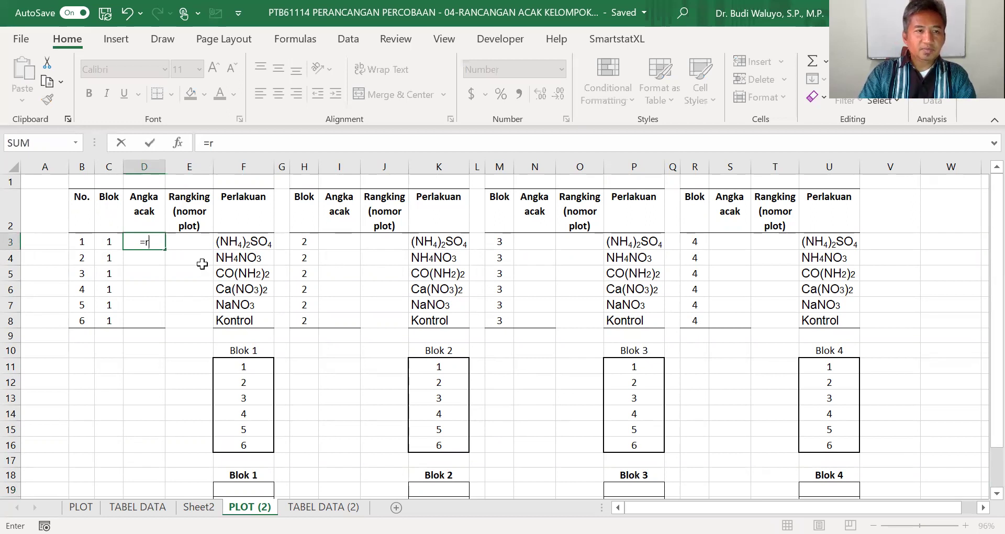
type("and()")
key("Return")
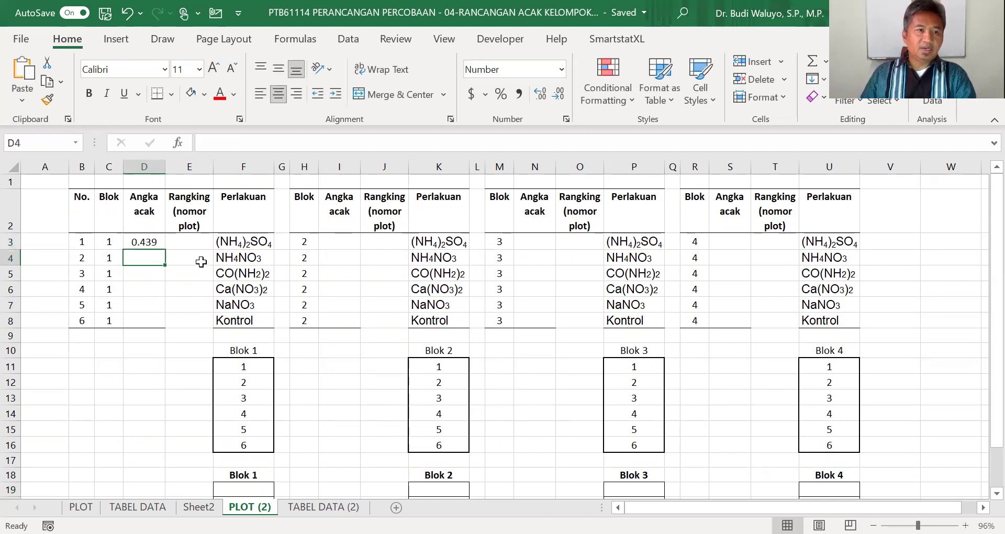
left_click(155, 243)
left_click_drag(164, 250, 160, 327)
left_click(158, 382)
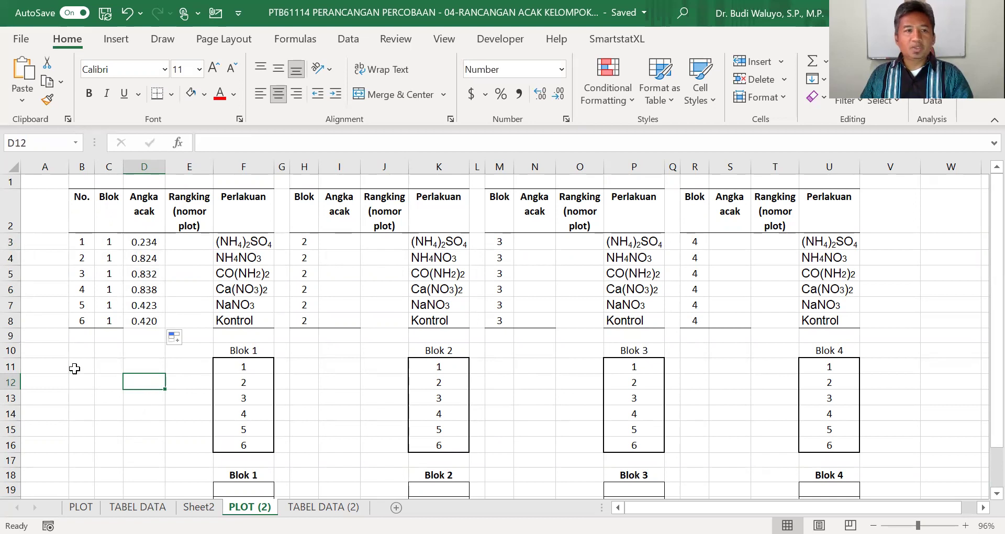
left_click_drag(143, 242, 150, 320)
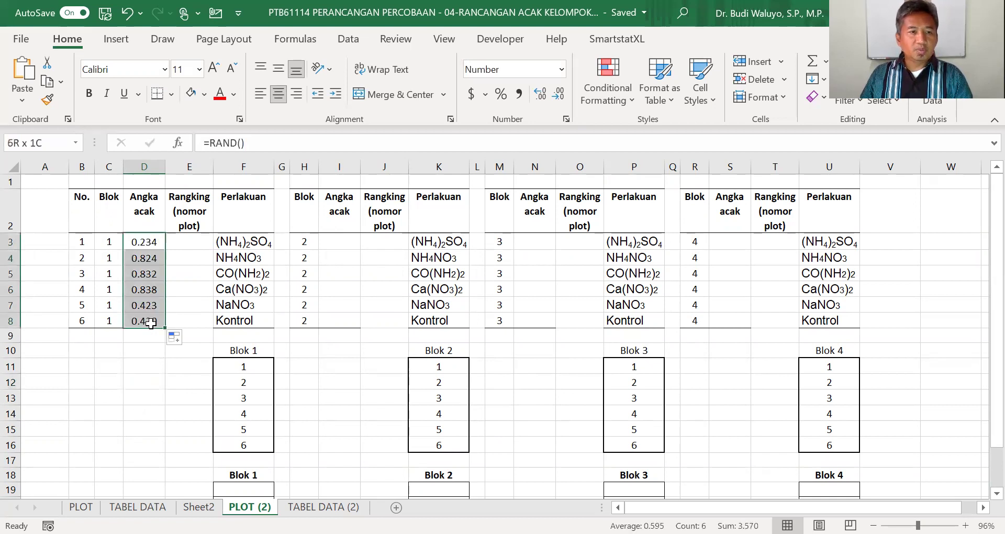
right_click(144, 272)
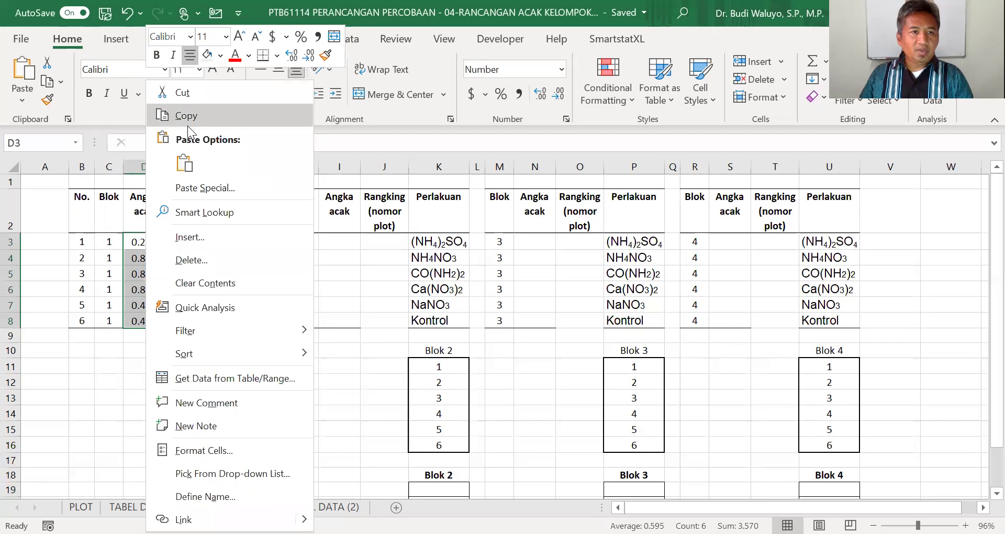
left_click(135, 369)
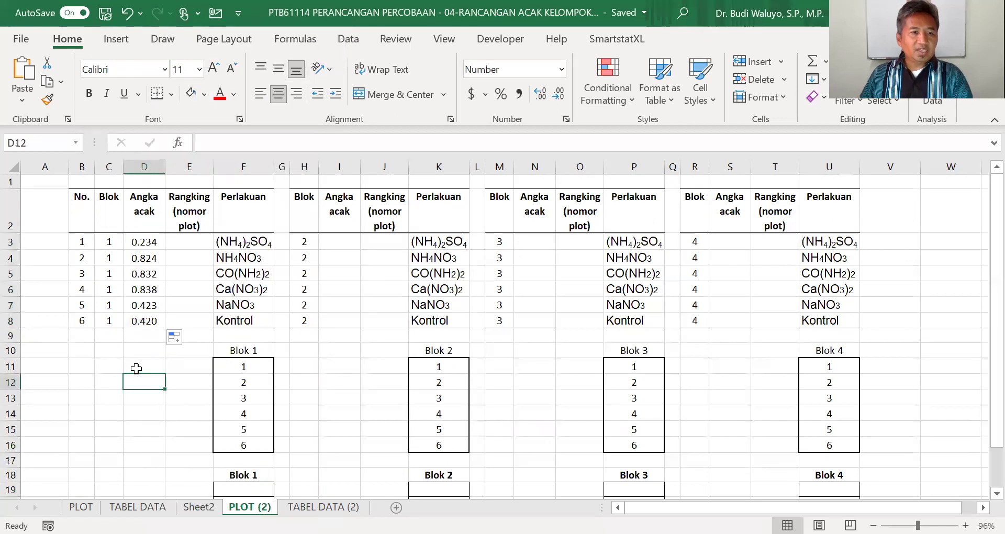
Enter 3 in cell D11 as a test of the random numbers' recalculation and clear the cell again
type("3")
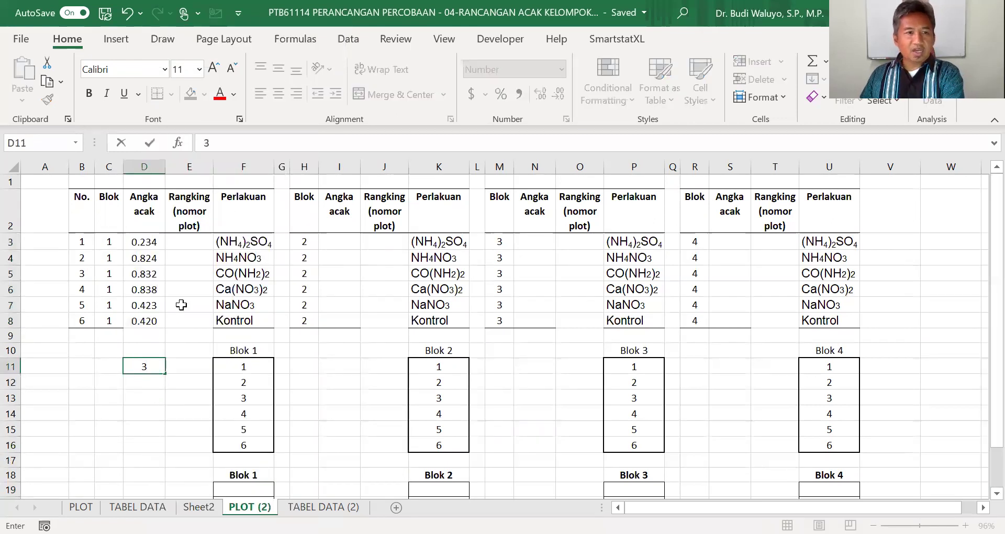
key("Return")
left_click(154, 366)
left_click(157, 379)
left_click(161, 362)
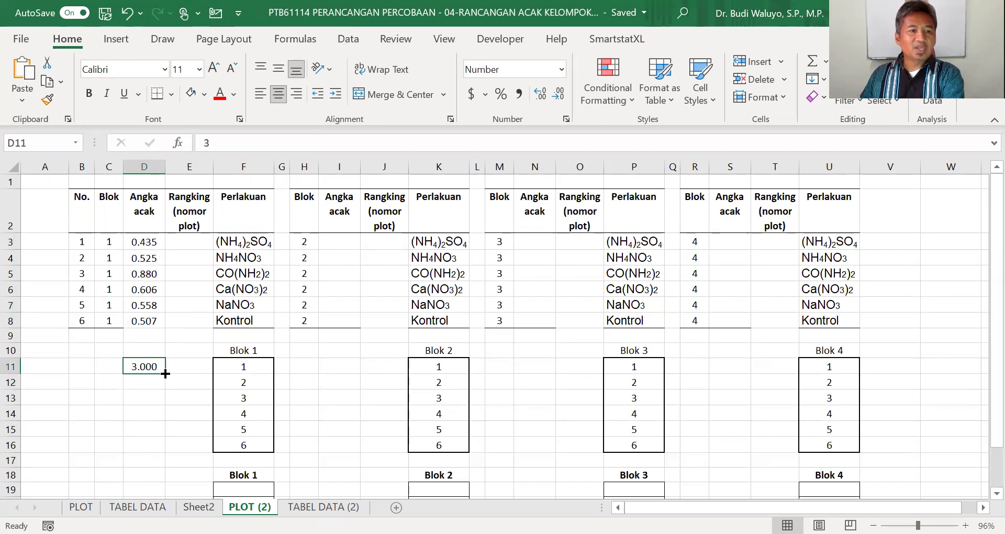
key("Delete")
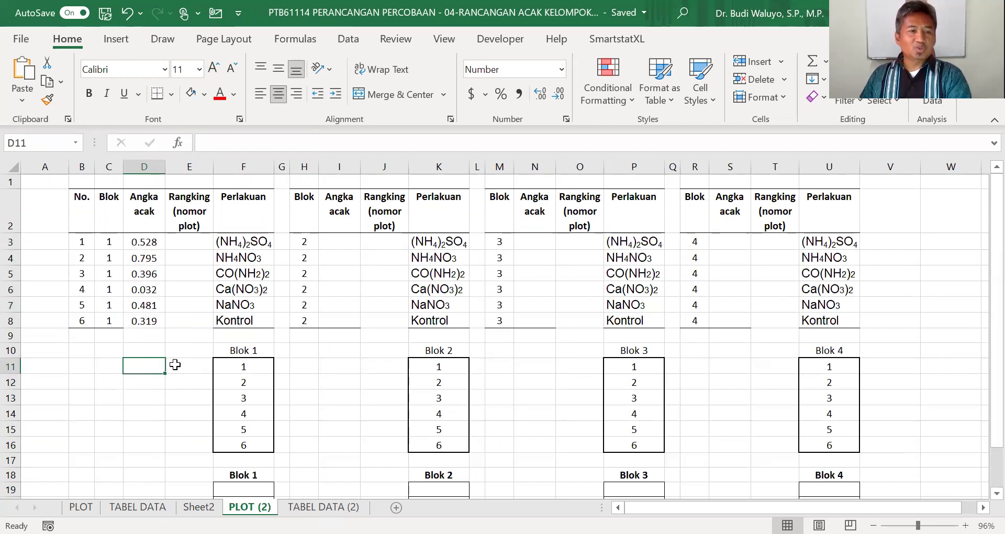
Copy the Blok 1 random numbers in D3:D8 and paste them over themselves as fixed values
left_click_drag(152, 241, 152, 322)
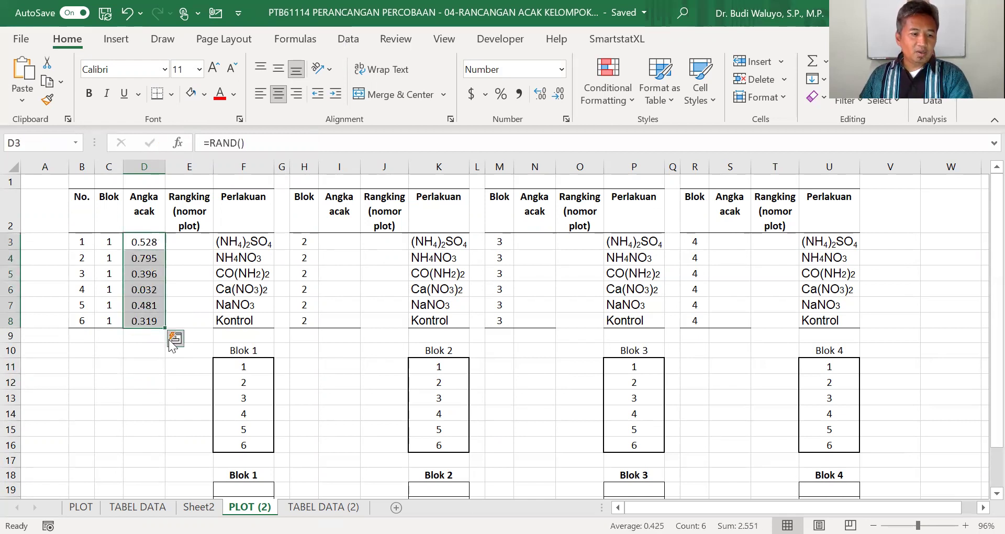
right_click(150, 257)
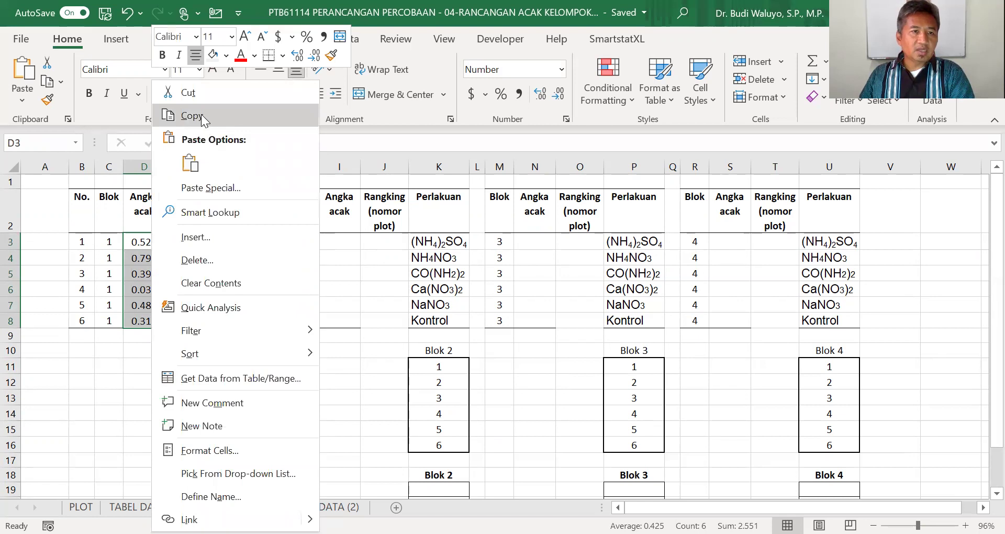
left_click(201, 115)
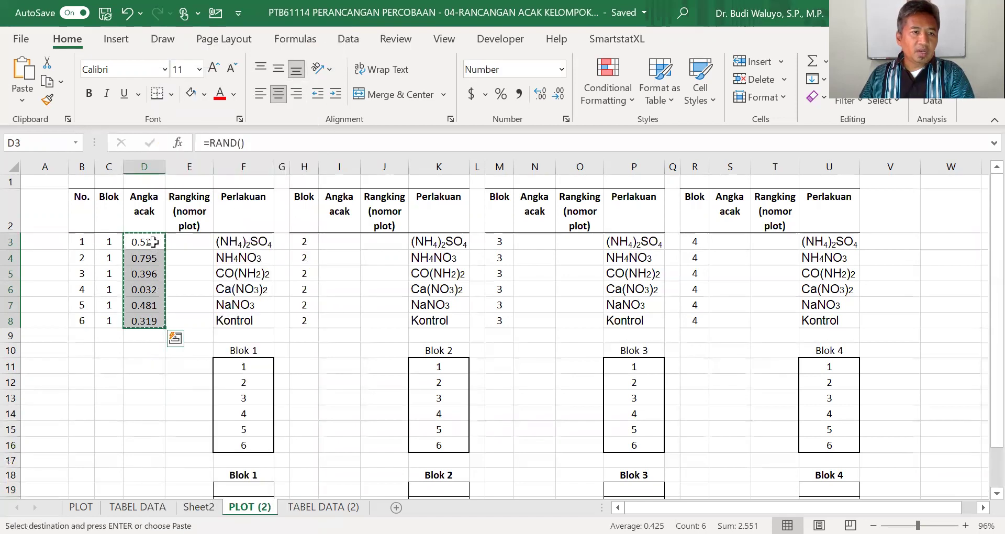
right_click(220, 199)
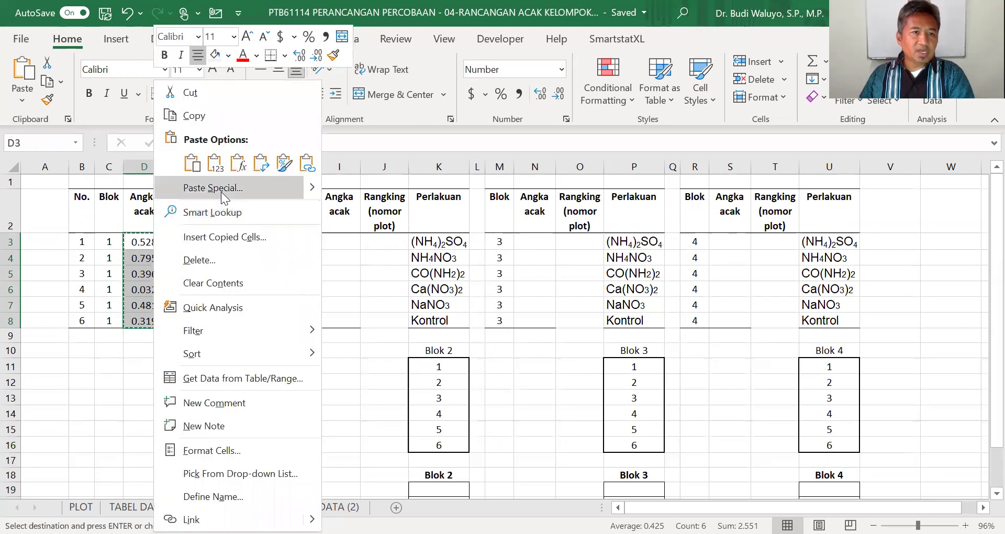
left_click(221, 189)
left_click(95, 127)
left_click(254, 303)
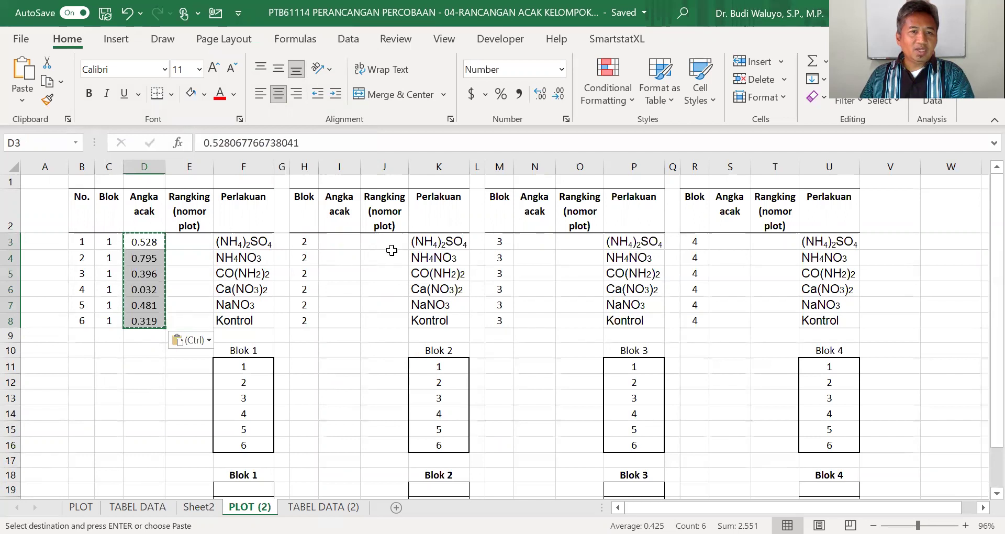
Begin a RANK formula in E3 that ranks D3 against the range D3:D8
left_click(183, 237)
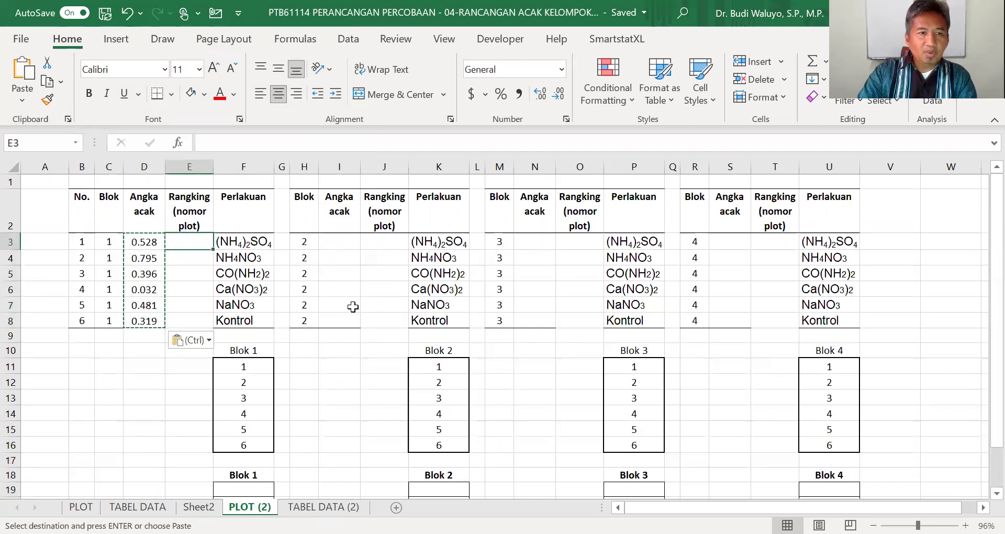
type("=")
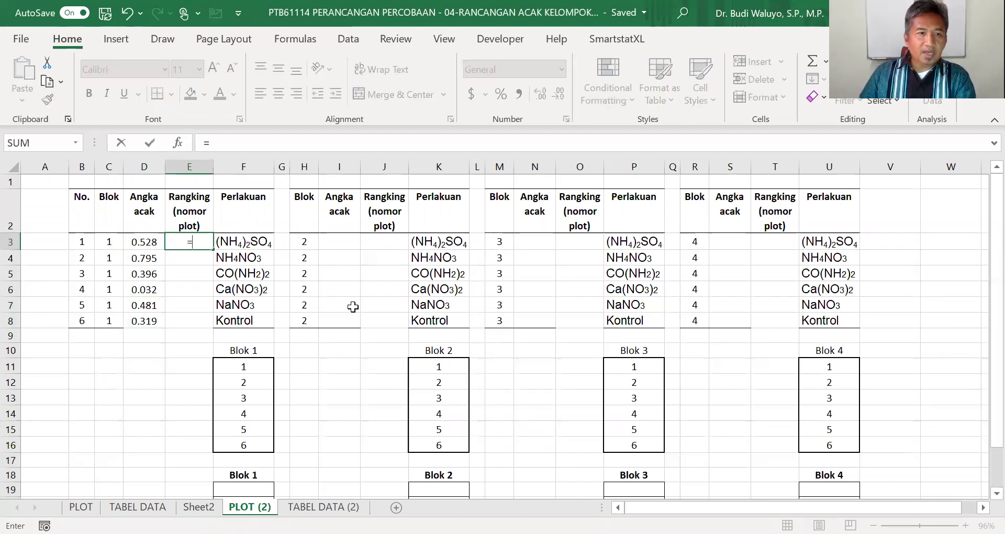
type("rank(")
left_click(144, 242)
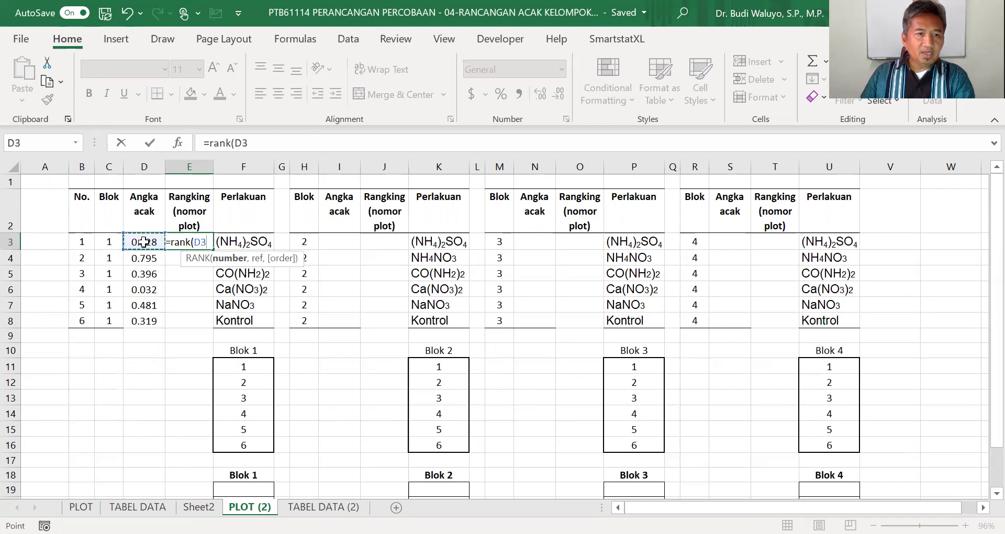
type(",")
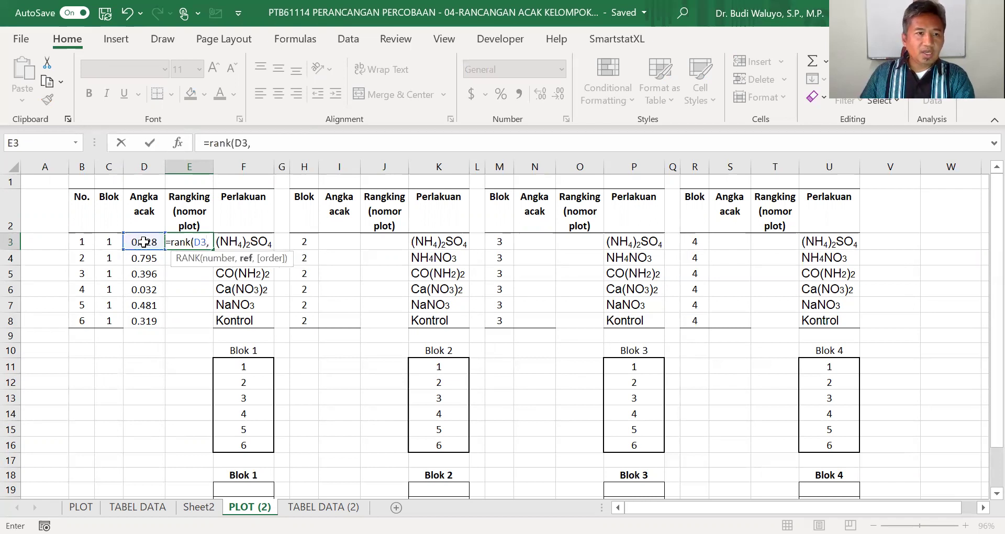
left_click(144, 242)
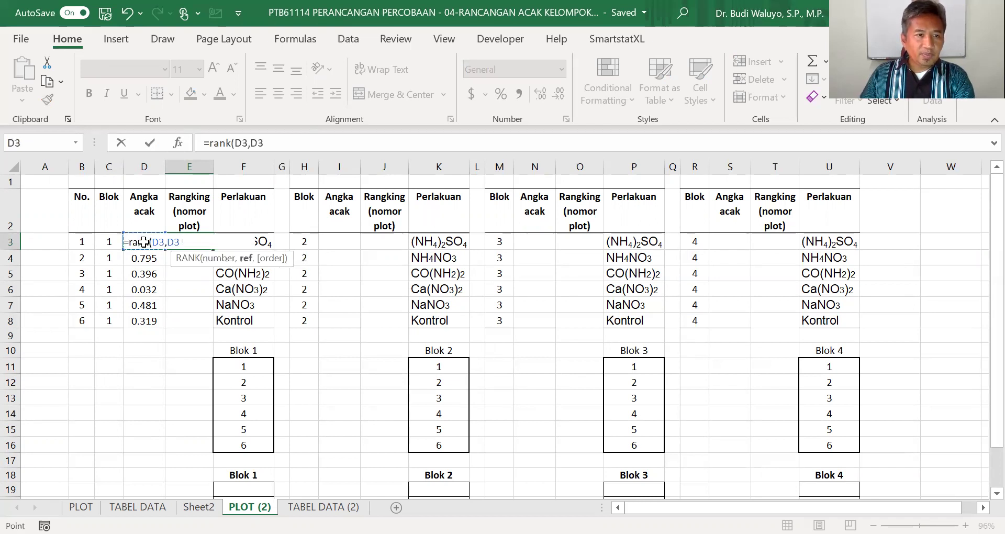
left_click(144, 321, "shift")
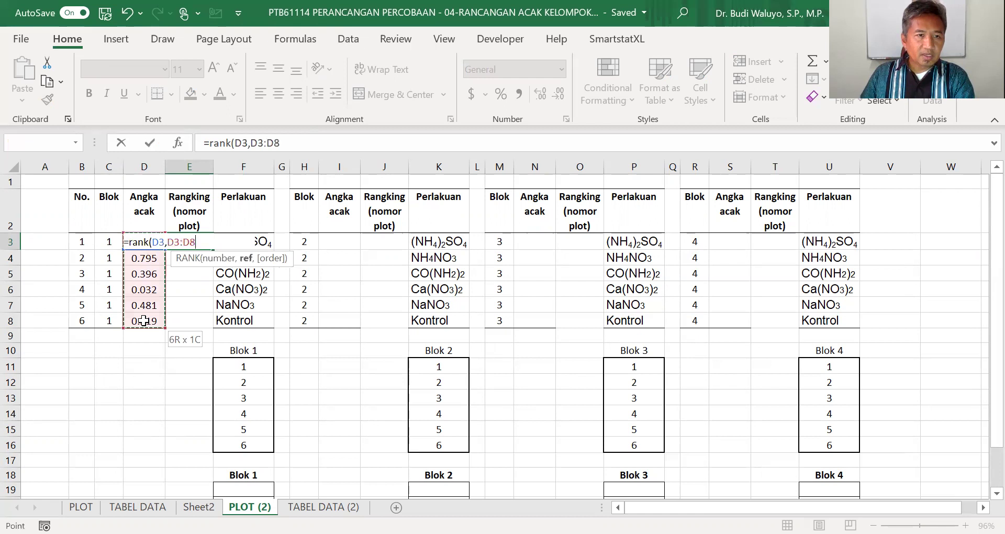
Lock the rows of the ranking range as D$3:D$8 and complete the RANK formula in E3 with order 0 for descending
left_click(259, 145)
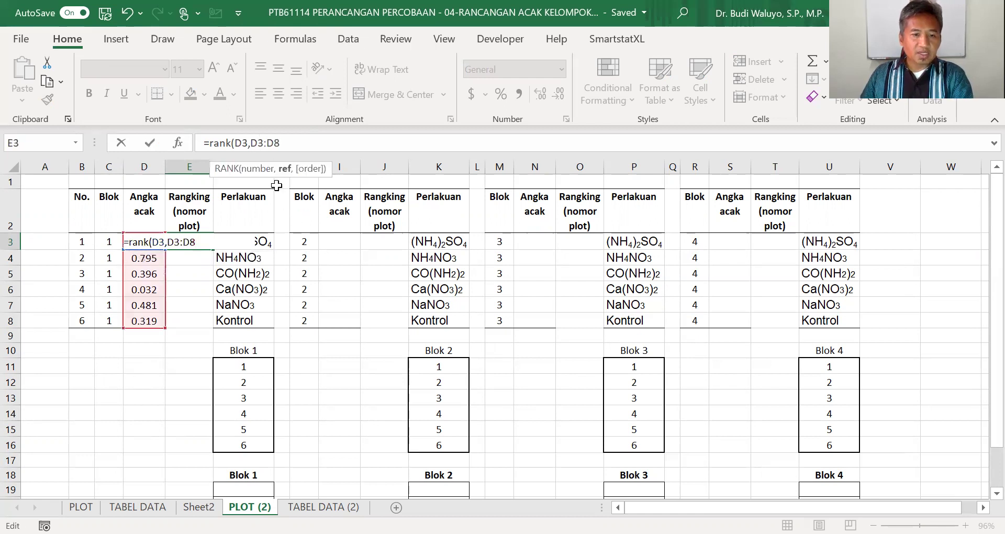
type("$")
left_click(286, 143)
type("$8")
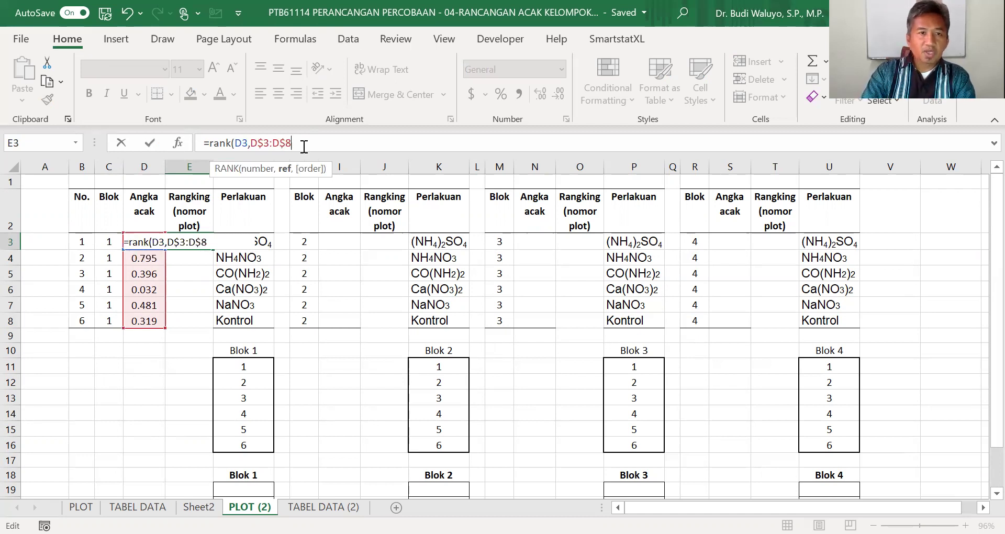
type(",0")
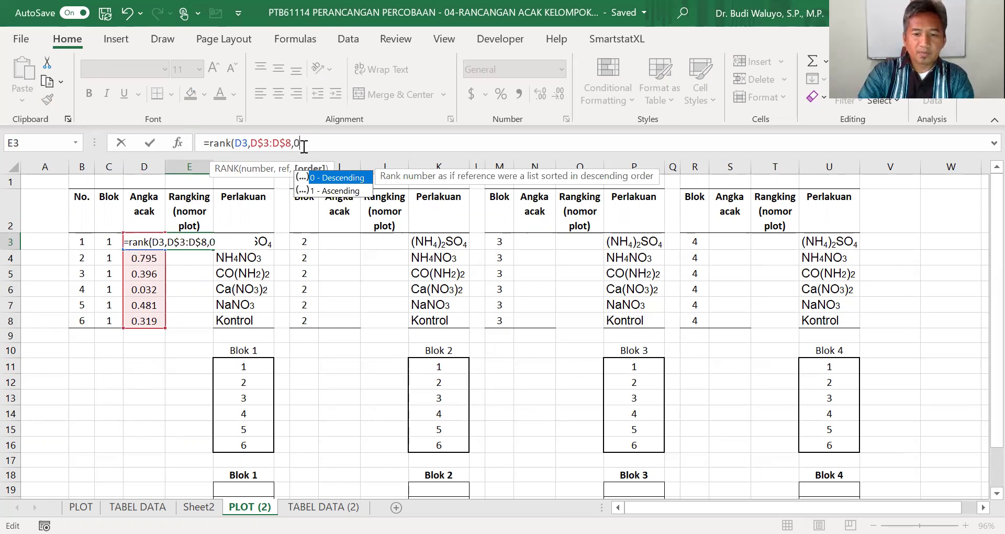
key("Return")
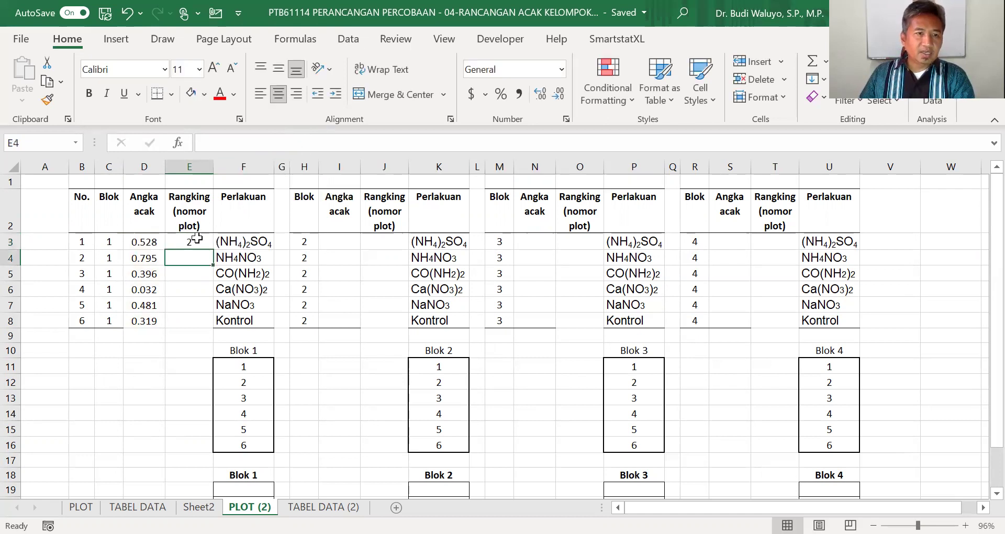
Fill the RANK formula from E3 down to E8 and check the cell references in the copied formulas
left_click(197, 239)
key("F2")
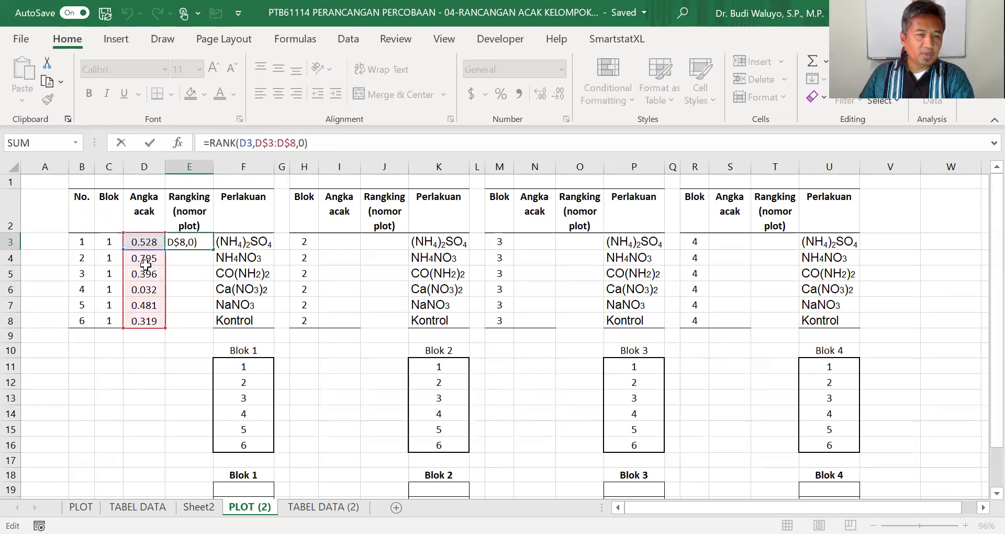
left_click(193, 268)
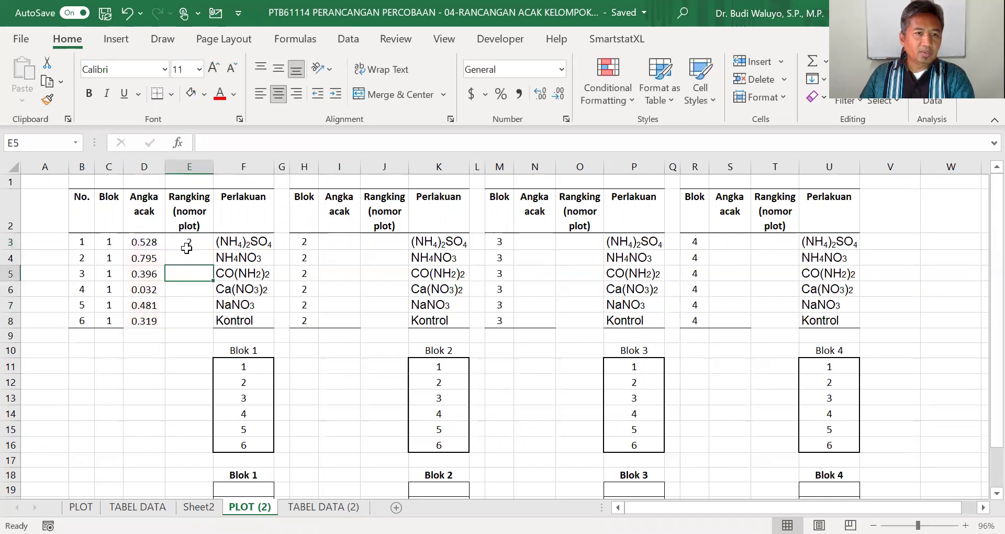
left_click(190, 244)
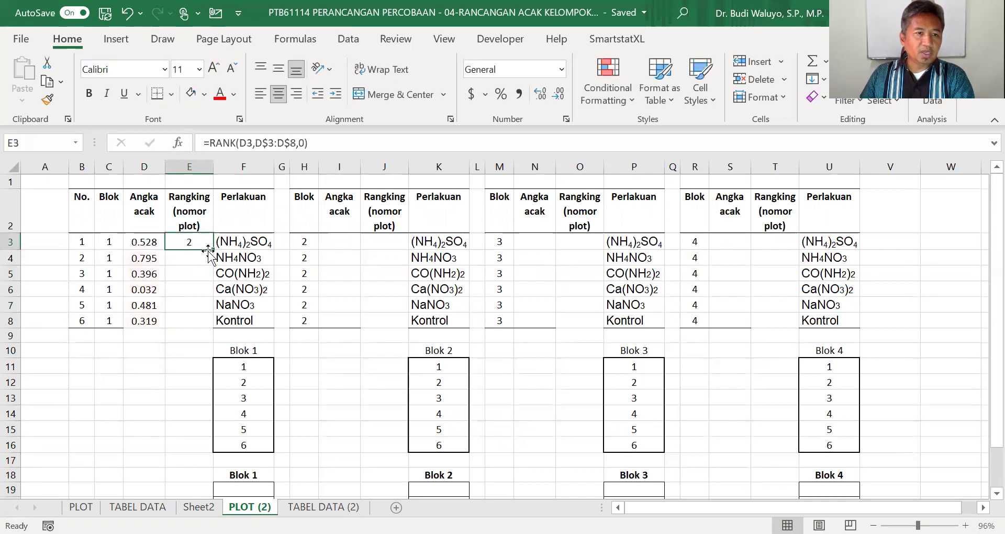
left_click_drag(213, 249, 211, 328)
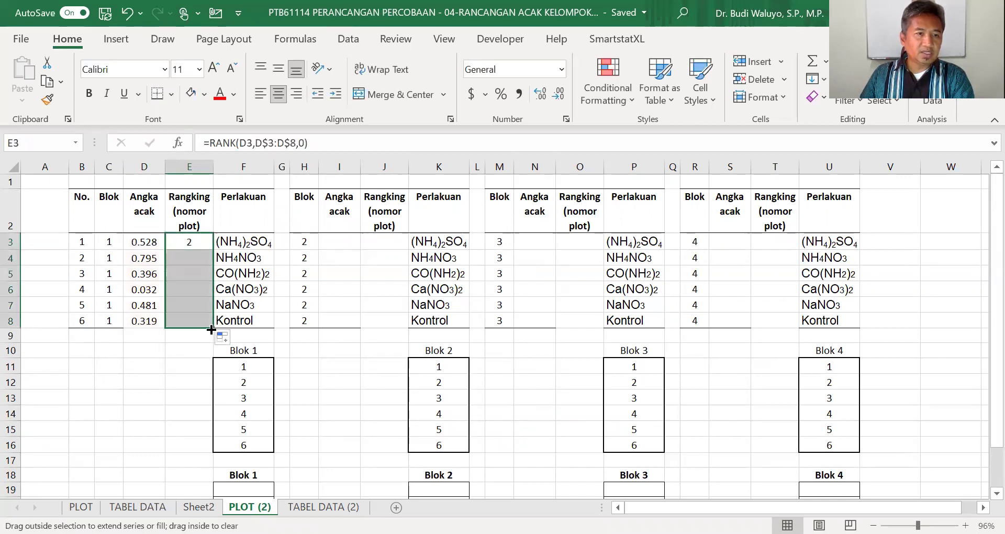
left_click(198, 257)
left_click(331, 145)
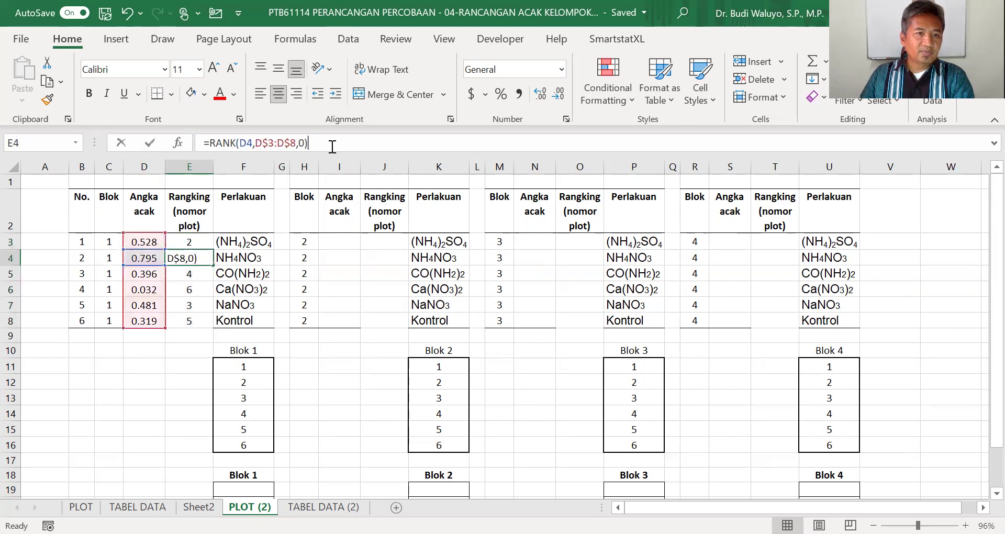
left_click(180, 272)
left_click(347, 146)
left_click(195, 288)
left_click(341, 258)
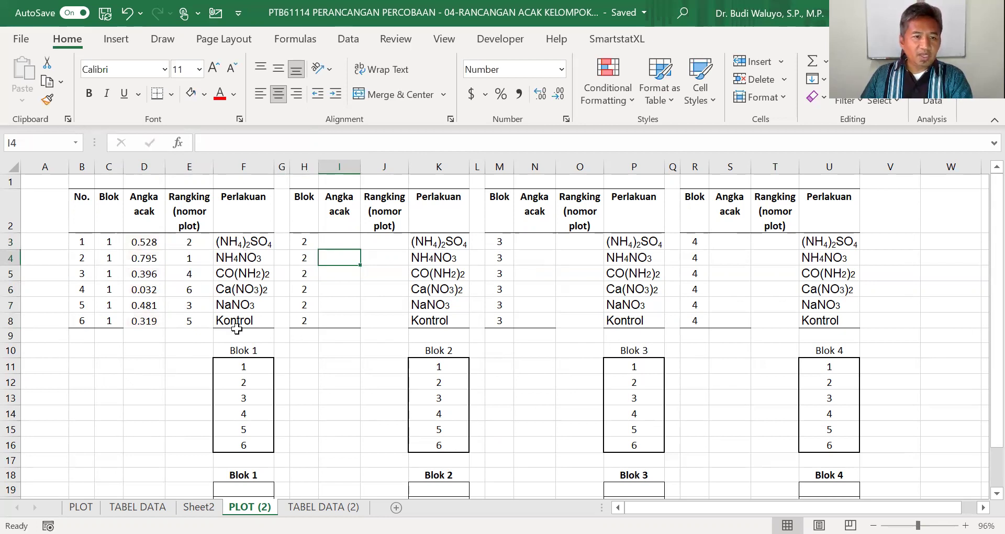
Examine which Blok 1 plot number each treatment receives by comparing the rankings in column E with the plot list in F11:F16
scroll(264, 330, "down", 1)
scroll(267, 321, "up", 1)
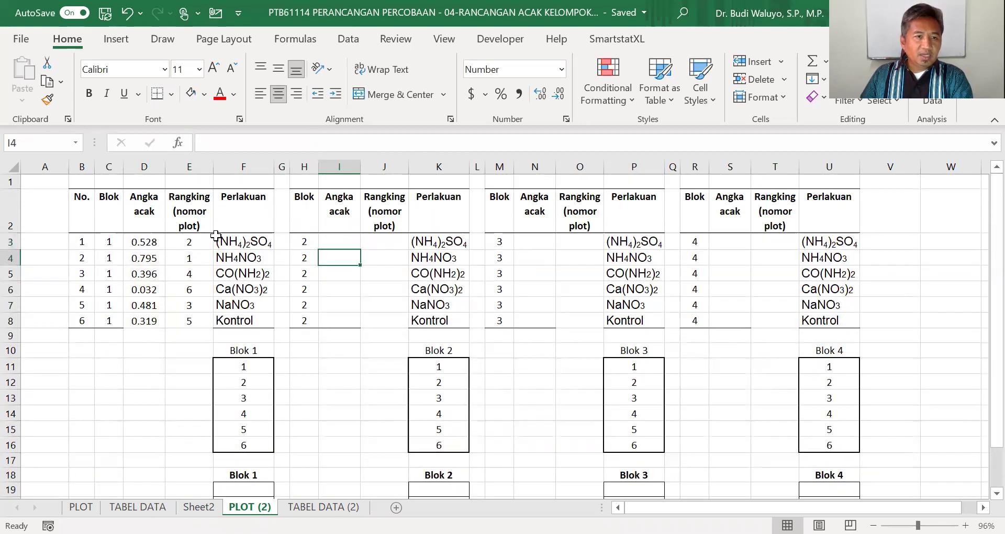
left_click_drag(193, 261, 224, 258)
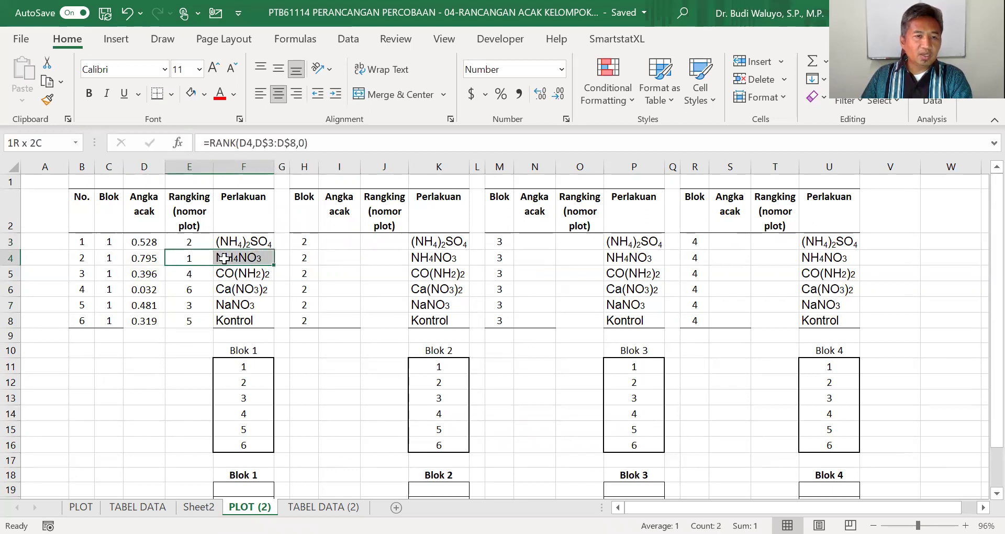
left_click(250, 367)
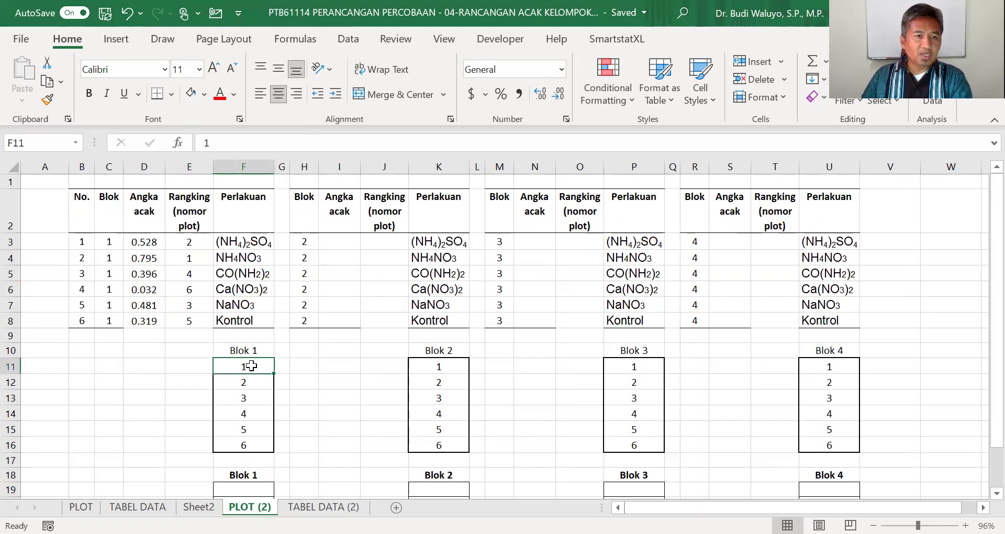
left_click(190, 242)
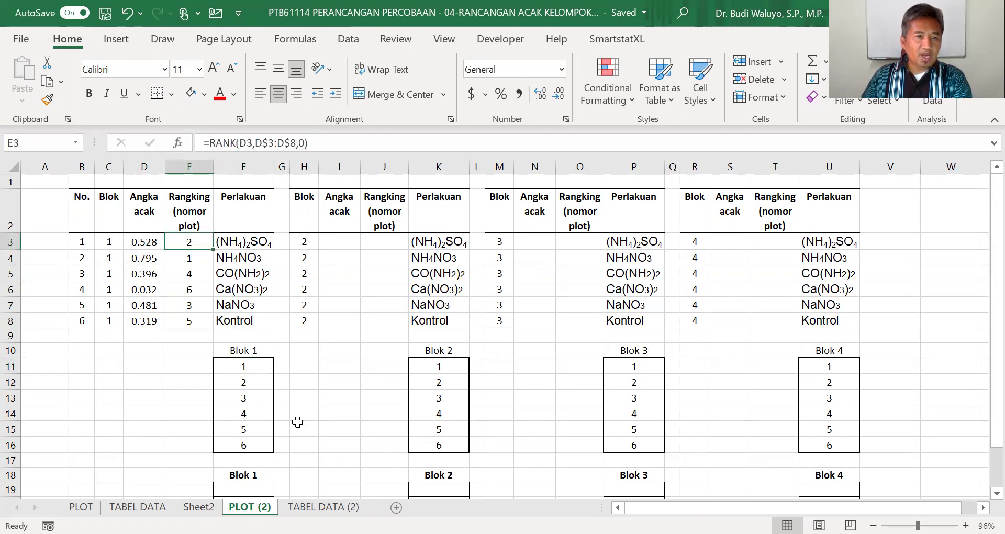
scroll(297, 422, "down", 1)
left_click(250, 426)
left_click(239, 306)
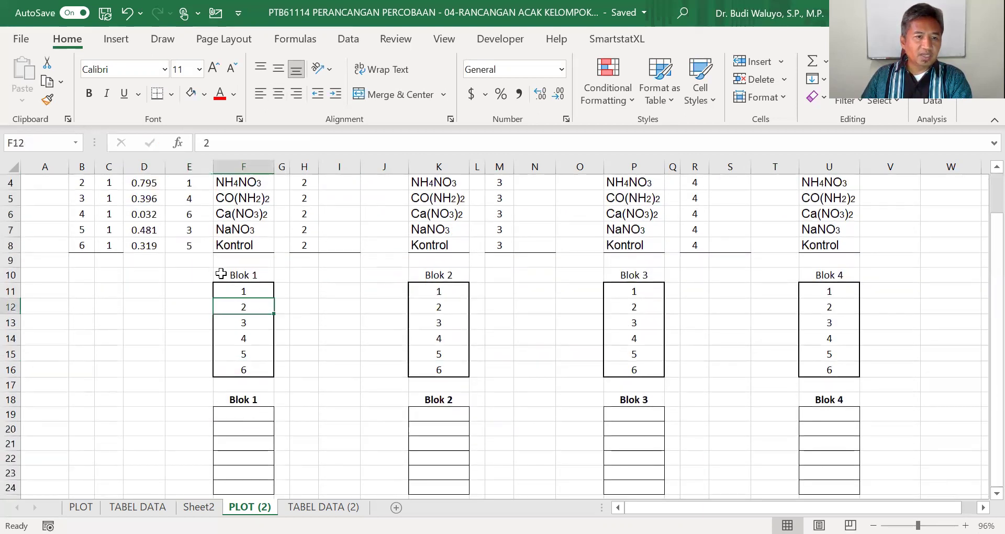
scroll(221, 274, "up", 1)
left_click(191, 304)
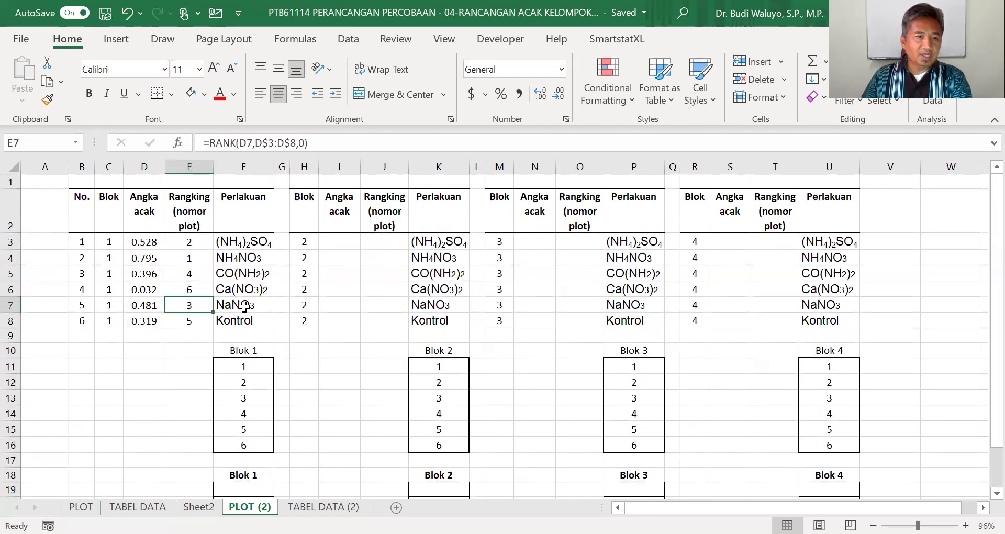
left_click(244, 306)
Begin a VLOOKUP formula in F19 that looks up plot number F11 in the ranking and treatment range E3:F8
scroll(321, 408, "down", 2)
left_click(245, 368)
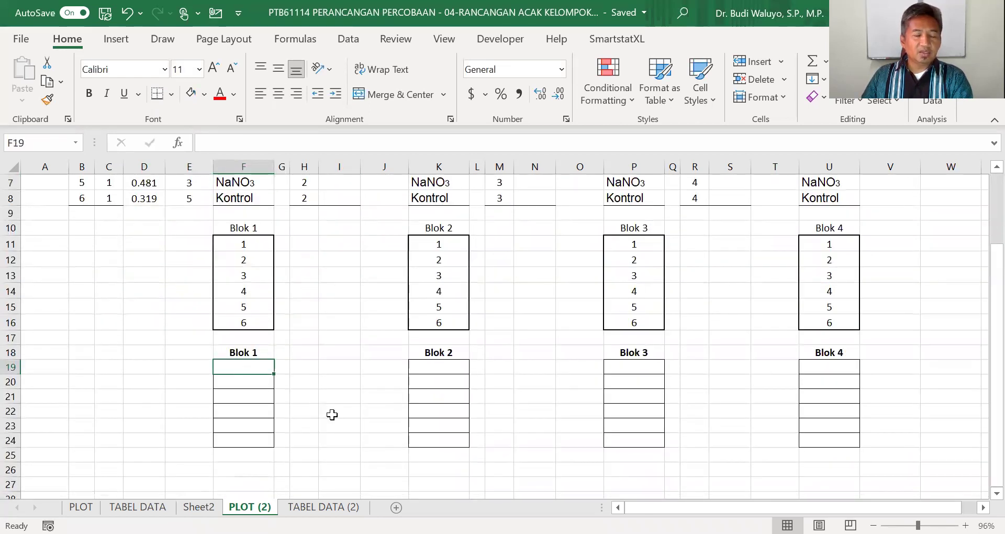
type("=")
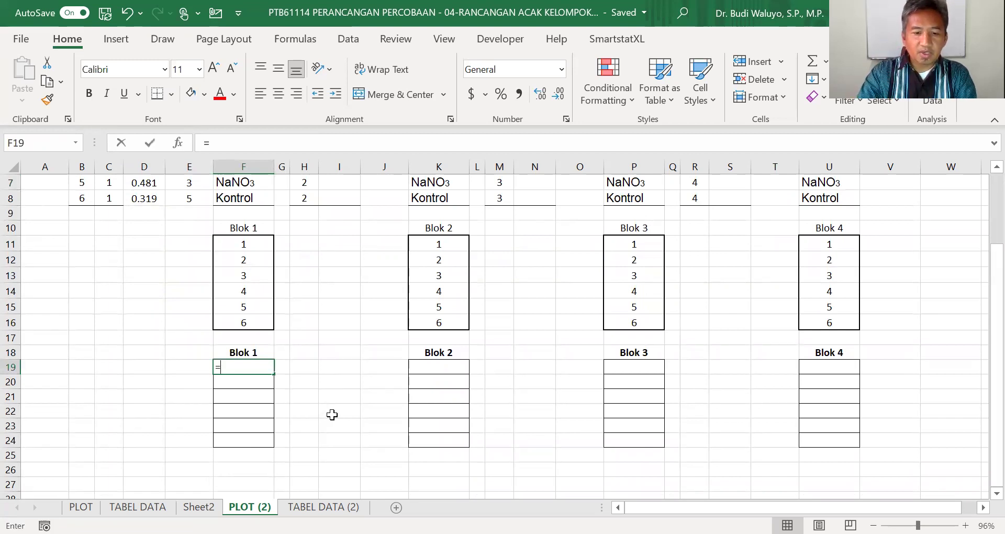
type("vlook")
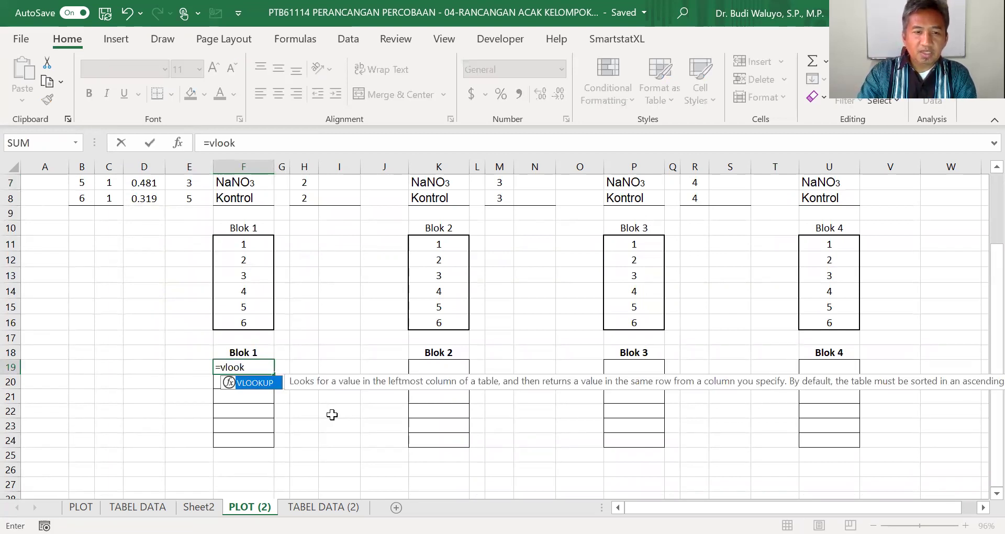
type("p")
key("BackSpace")
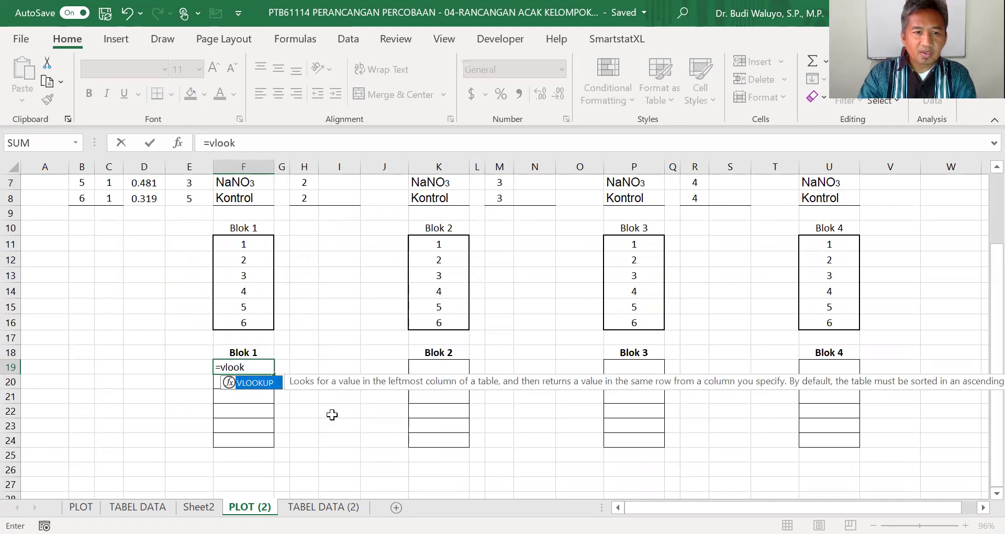
type("up")
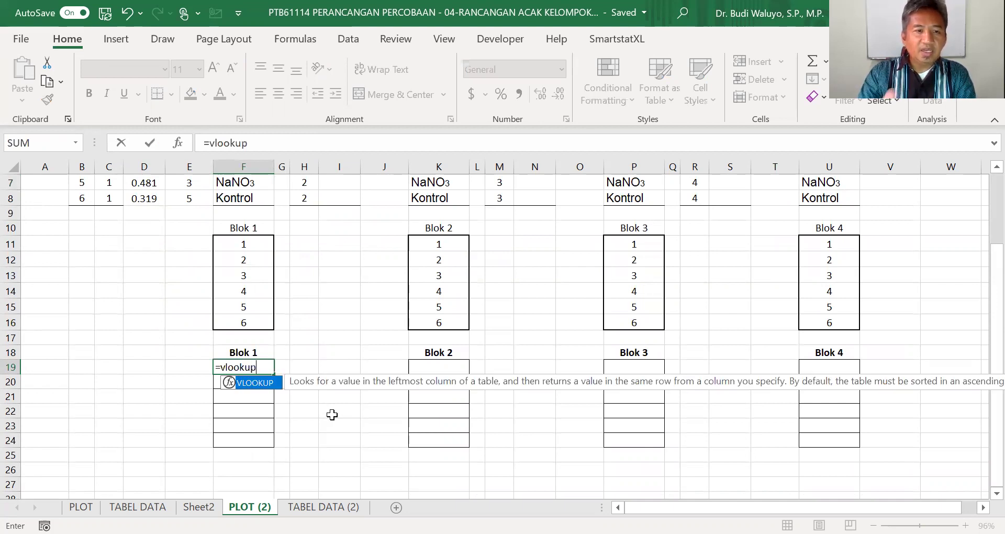
type("(")
scroll(314, 314, "up", 1)
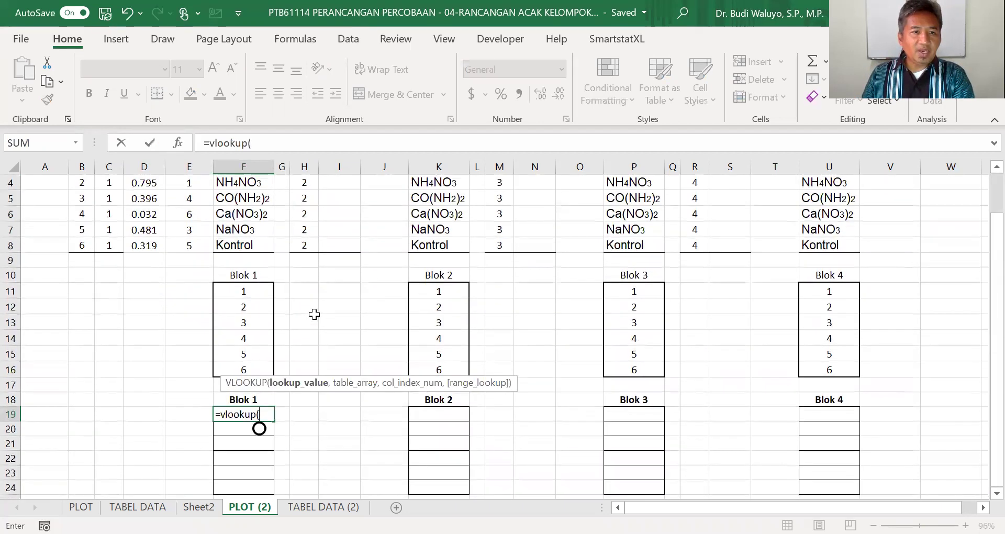
scroll(253, 367, "up", 1)
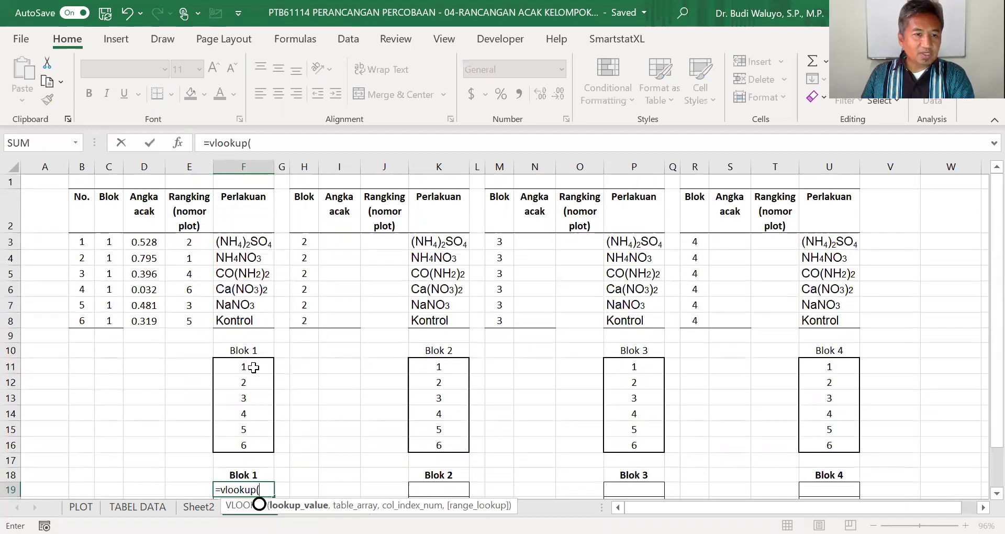
left_click(253, 367)
type(",")
left_click(189, 244)
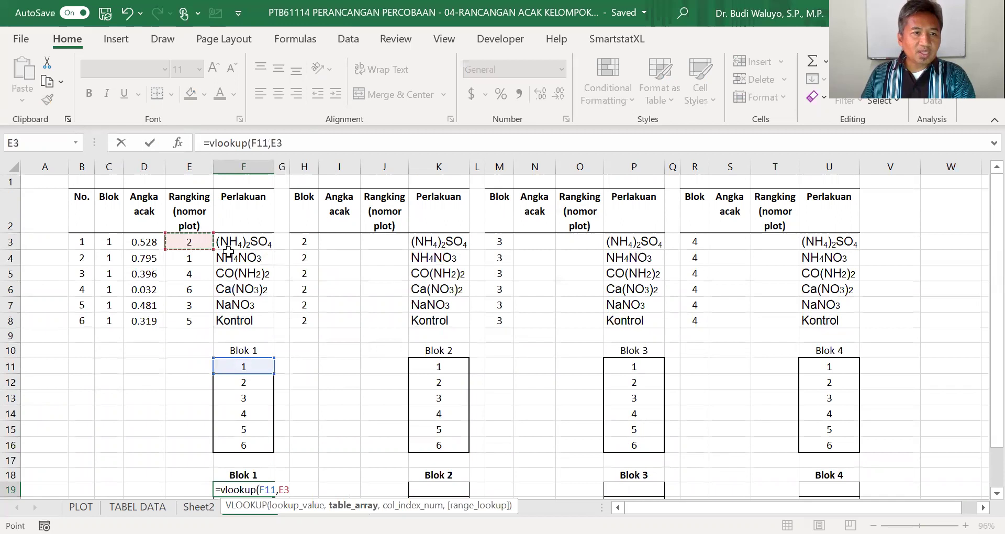
left_click(236, 318, "shift")
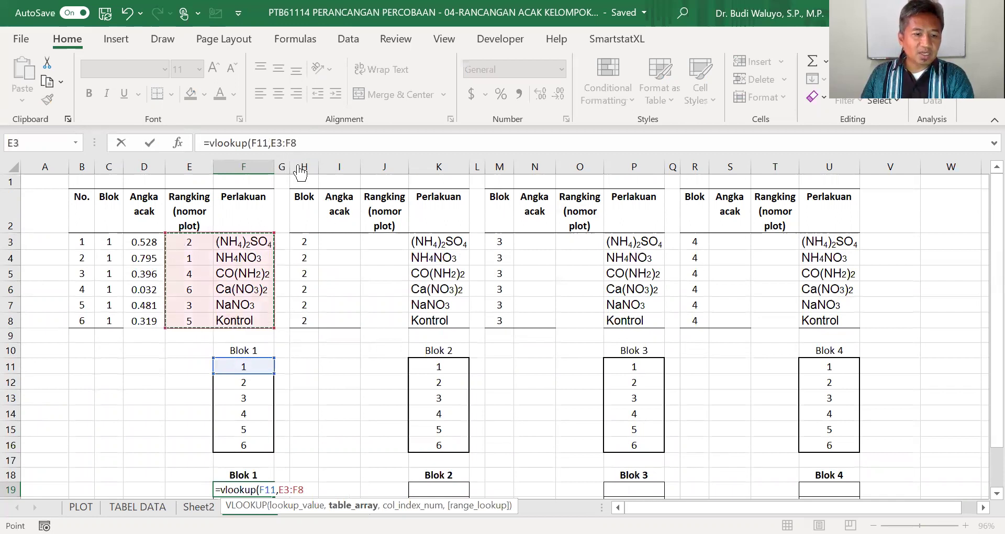
Lock the rows of the lookup range as E$3:F$8 and complete the VLOOKUP with column index 2 and FALSE for an exact match
left_click(275, 143)
type("$")
left_click(296, 143)
type("$")
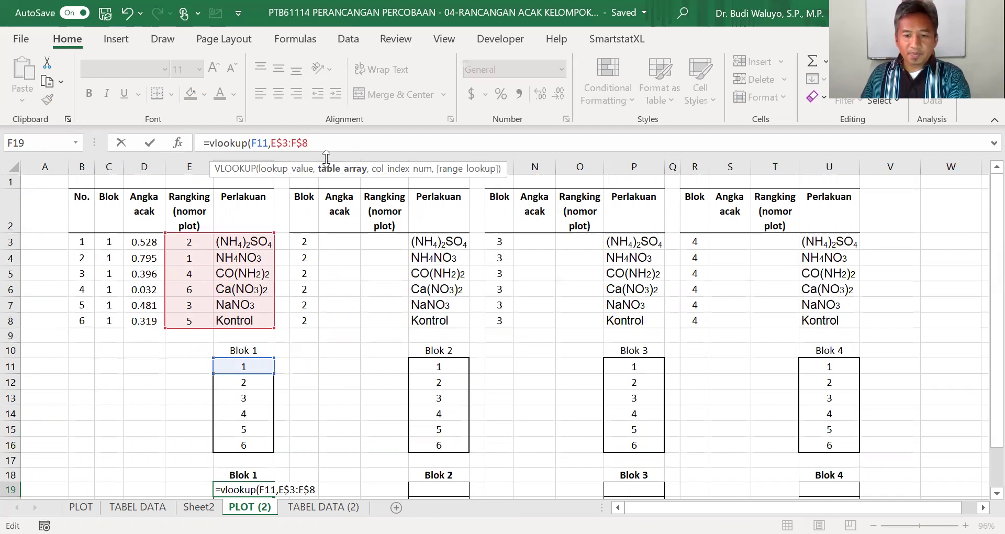
type(",")
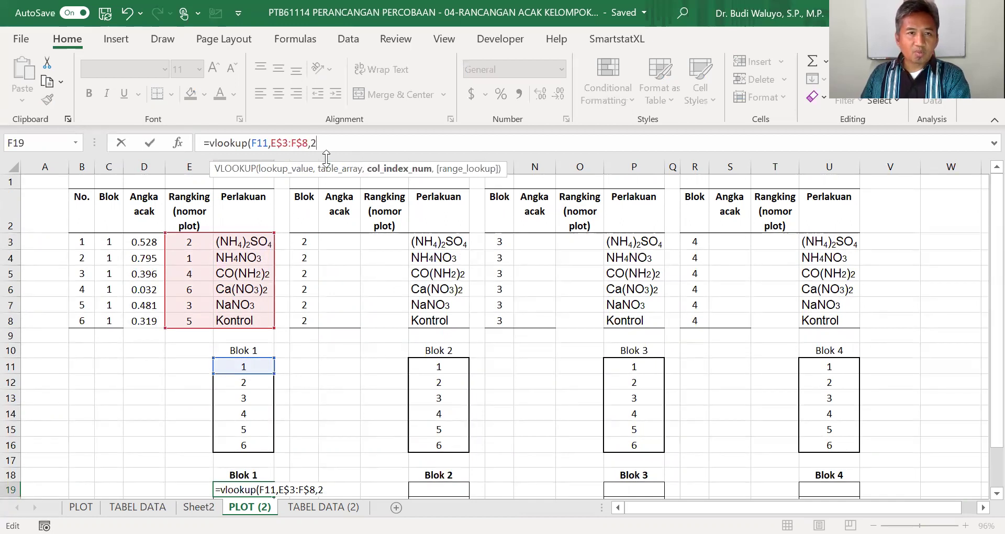
type("2")
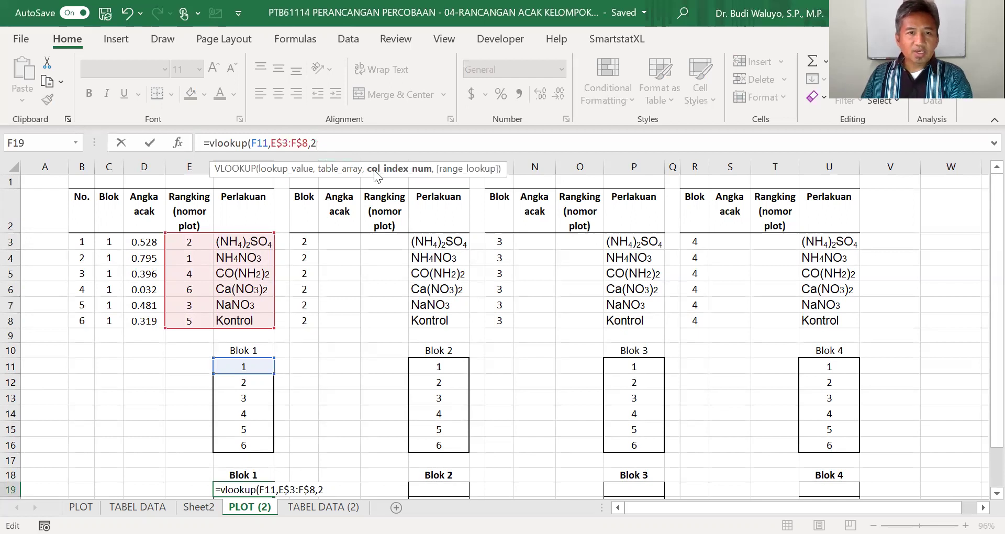
type(",")
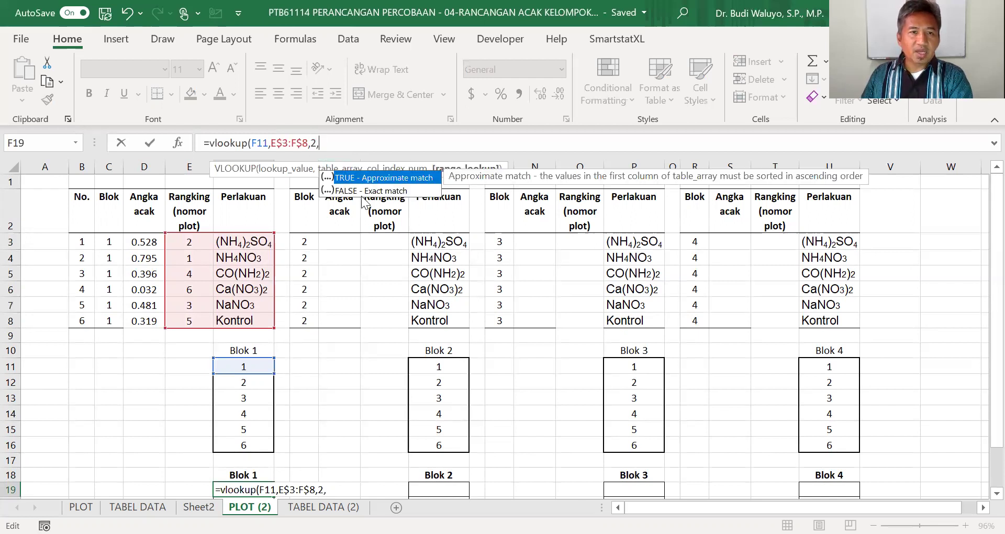
type("false")
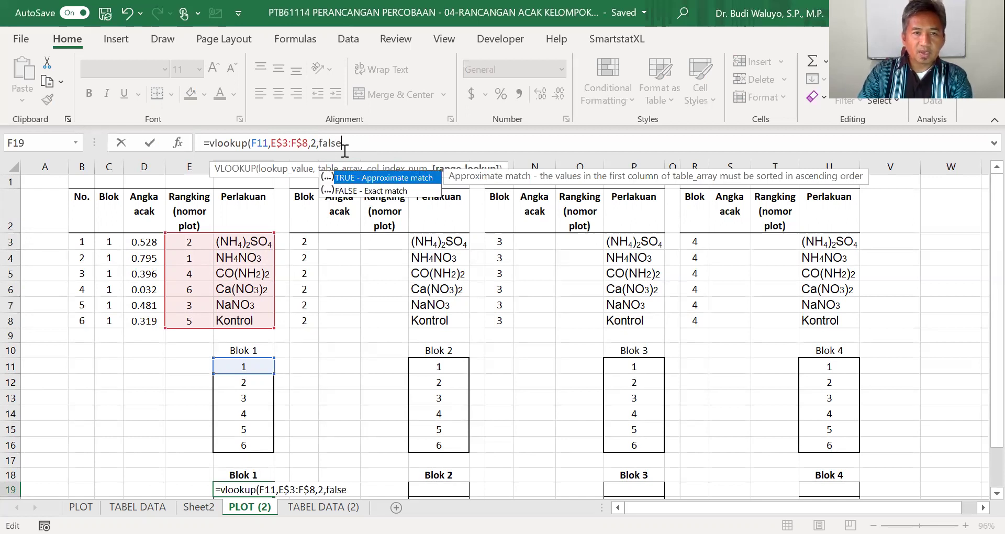
key("Return")
Fill the VLOOKUP formula from F19 down to F24 and centre the treatment names horizontally
scroll(406, 285, "down", 2)
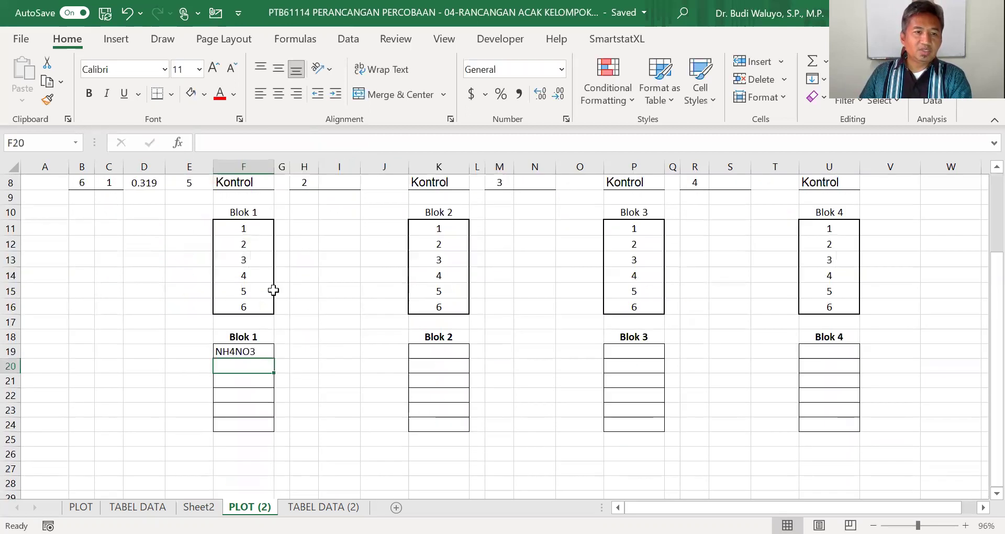
left_click(262, 352)
left_click_drag(273, 360, 272, 427)
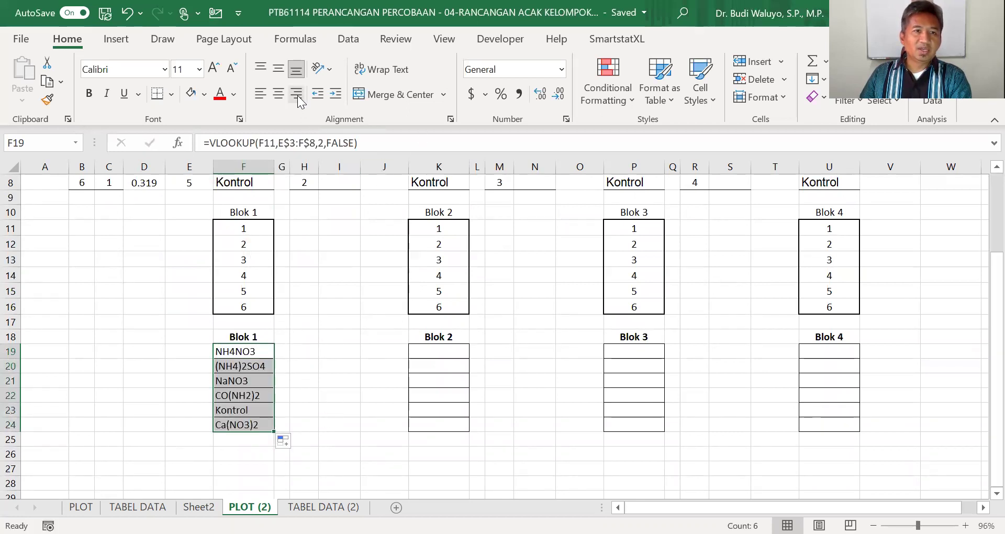
left_click(278, 93)
Generate the Blok 2 random numbers by entering =RAND() in I3 and filling it down to I8
scroll(344, 334, "up", 1)
scroll(344, 333, "up", 2)
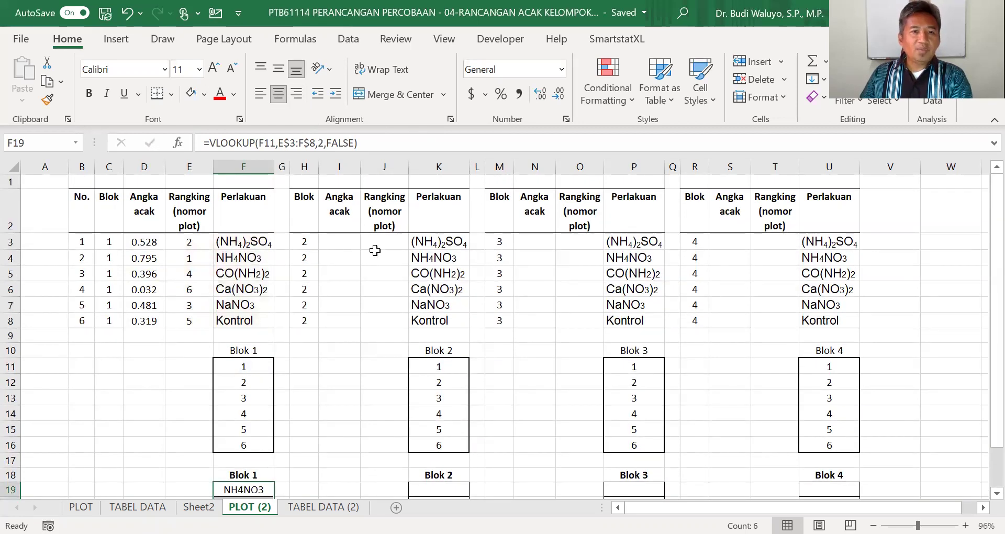
left_click(348, 240)
type("=")
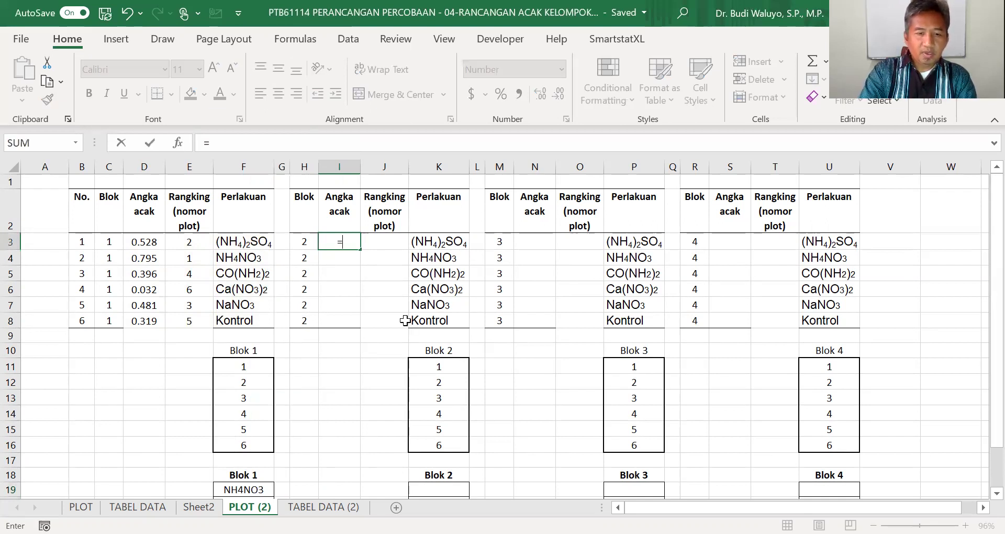
type("ranc")
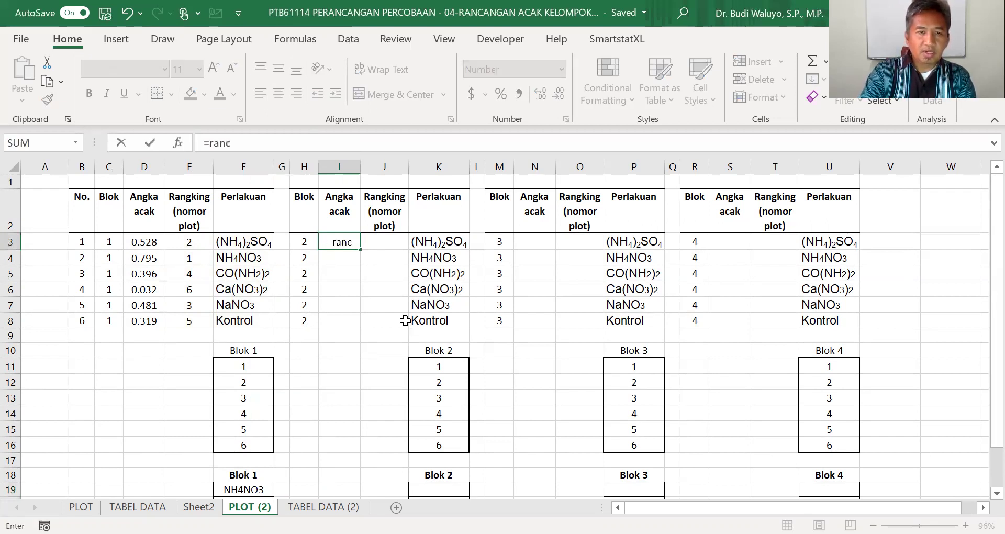
key("BackSpace")
type("d()")
key("Return")
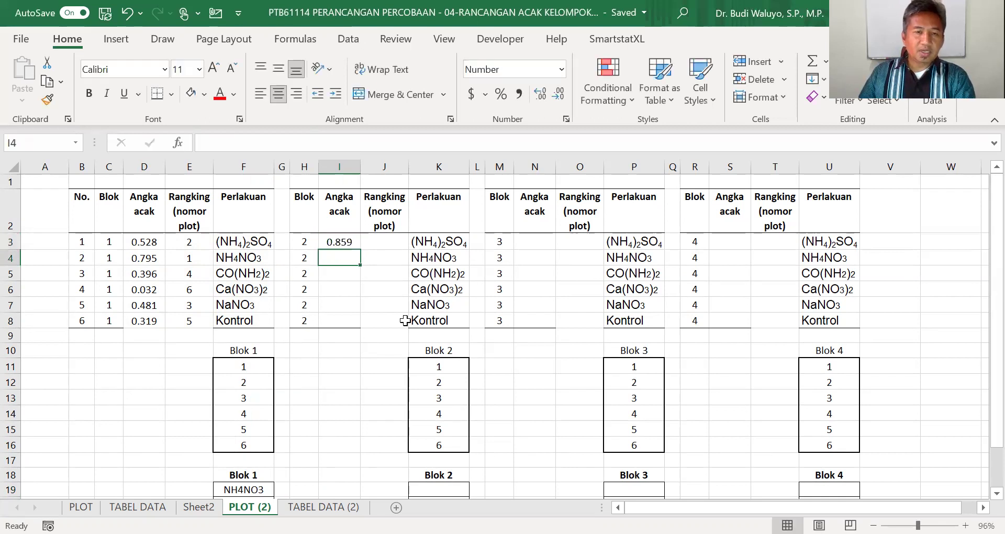
left_click(329, 239)
left_click_drag(360, 249, 352, 321)
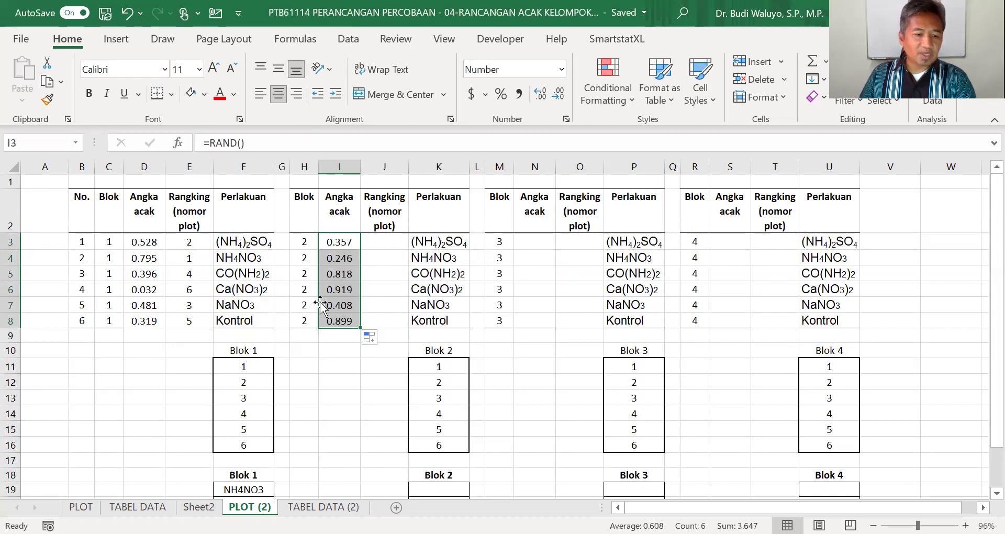
Try copying the Blok 2 random-number formulas into N3:N8 for Blok 3, and clear the pasted cells
key("ctrl+c")
left_click(541, 240)
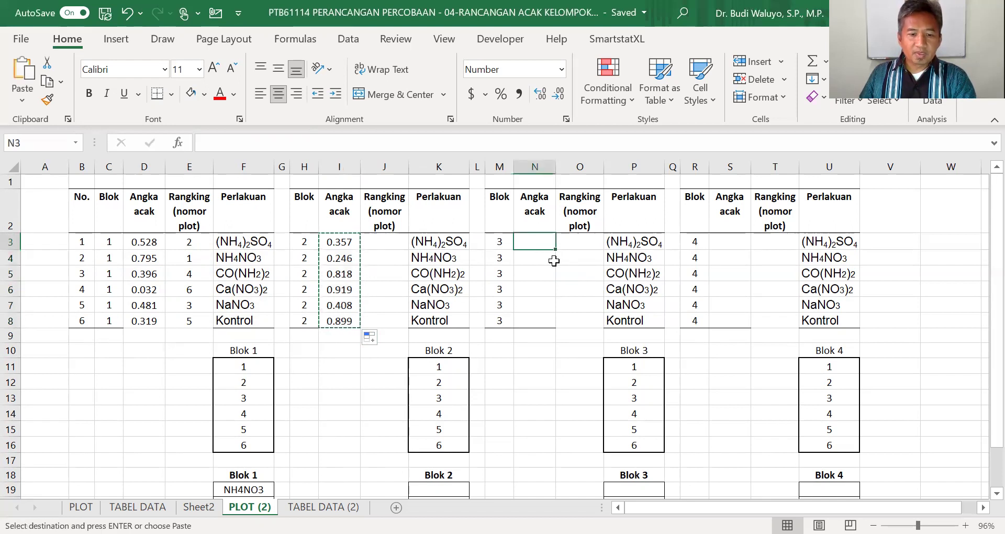
key("ctrl+v")
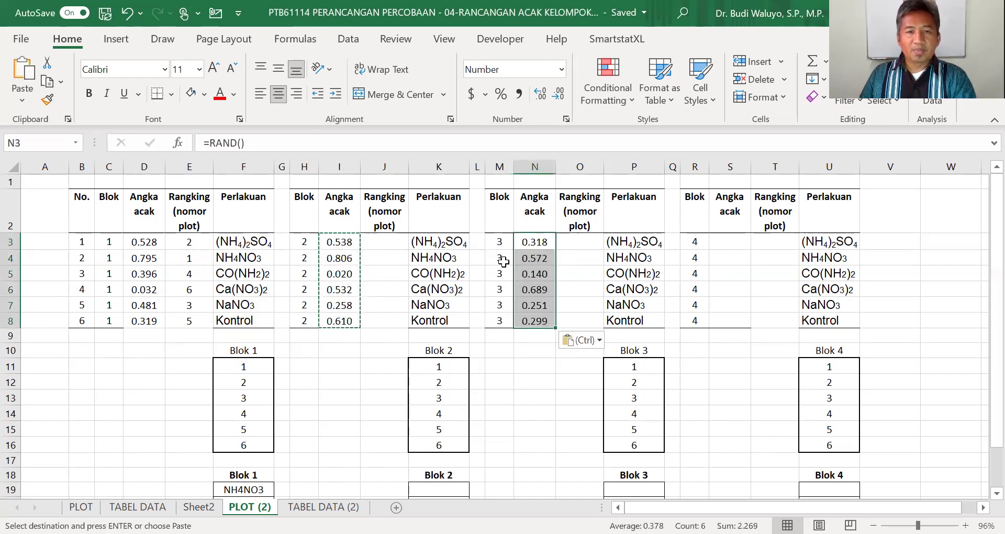
key("Delete")
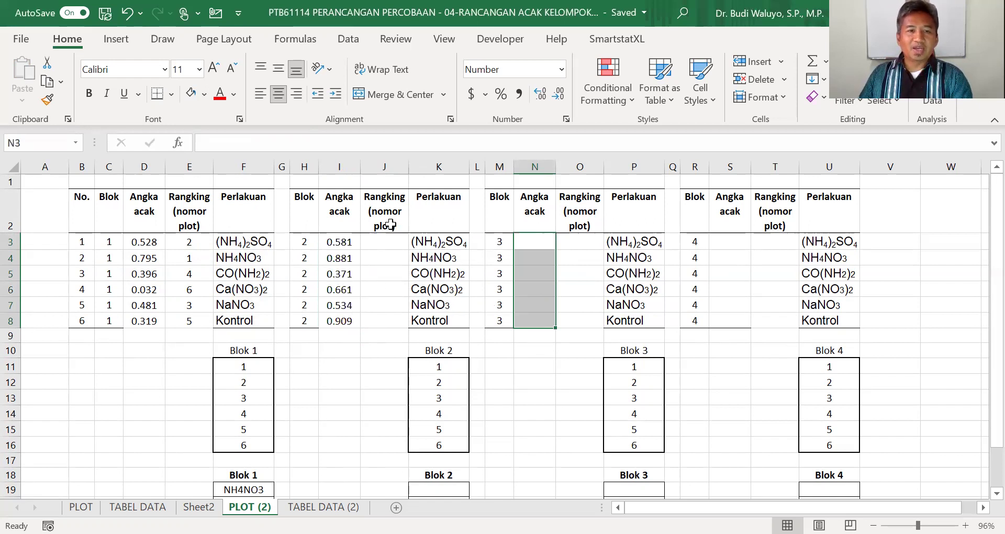
Replace the RAND formulas in I3:I8 with fixed numbers by copying them and pasting values only over the same cells
left_click_drag(337, 240, 343, 316)
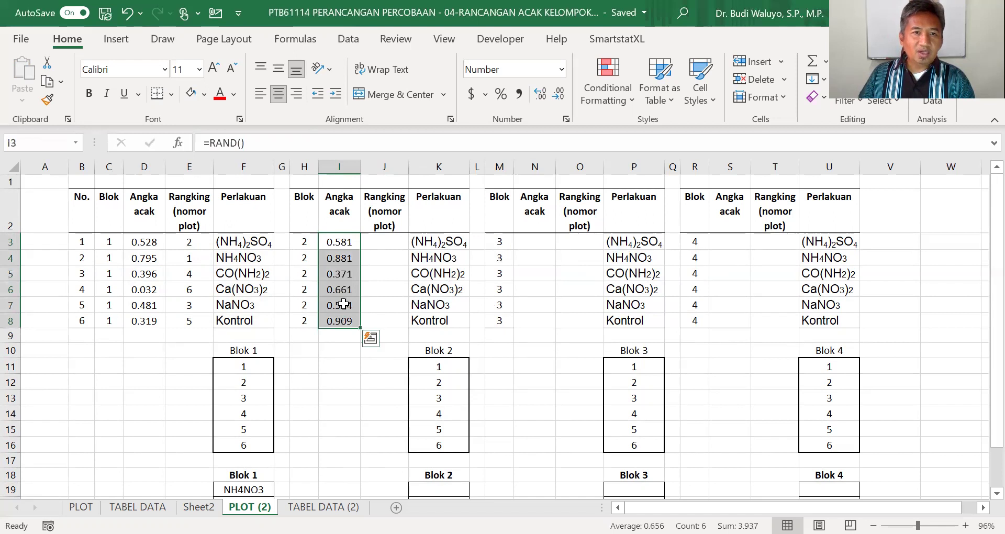
right_click(343, 304)
left_click(424, 119)
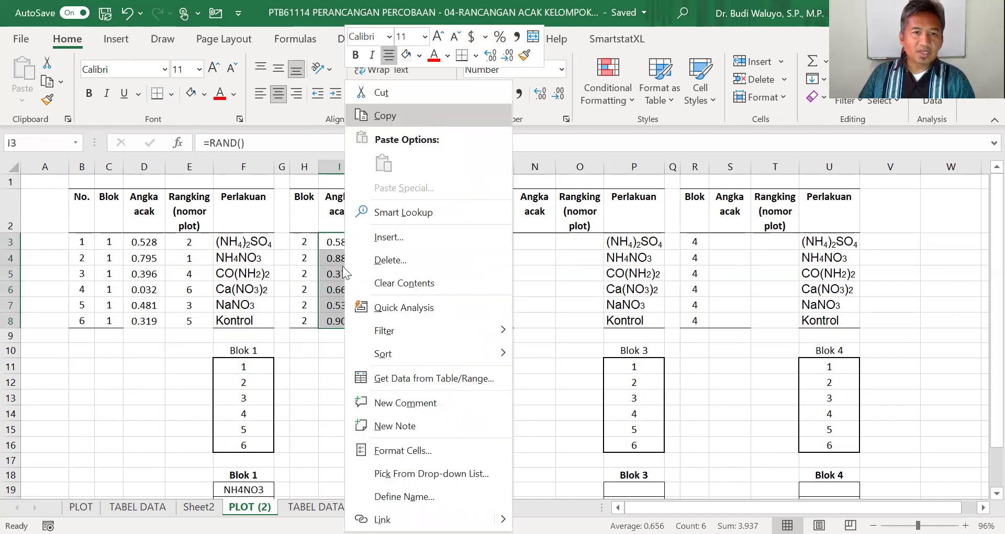
right_click(342, 266)
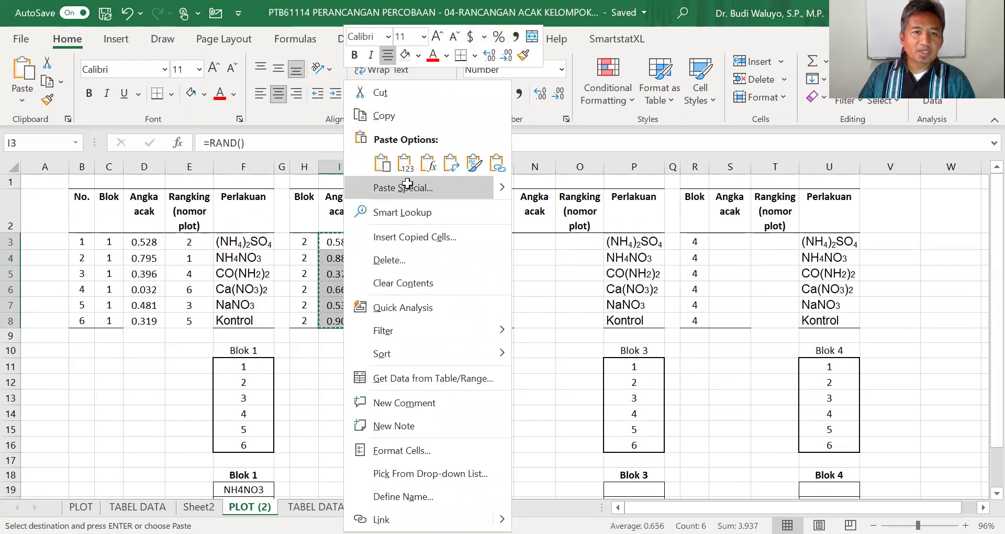
left_click(407, 185)
left_click(302, 120)
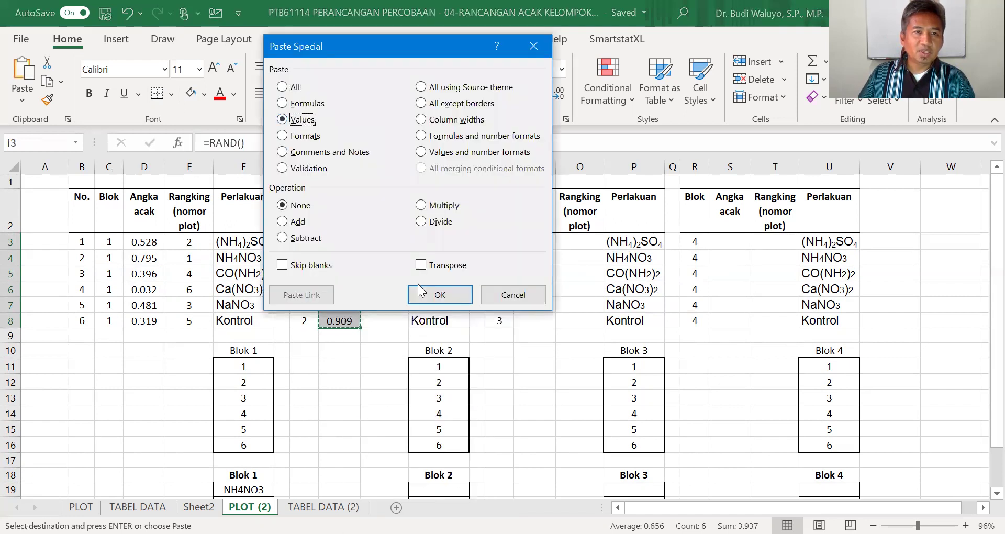
left_click(432, 296)
Copy the Blok 1 RANK formulas from E3:E8 into J3:J8 to rank the Blok 2 random numbers
key("Right")
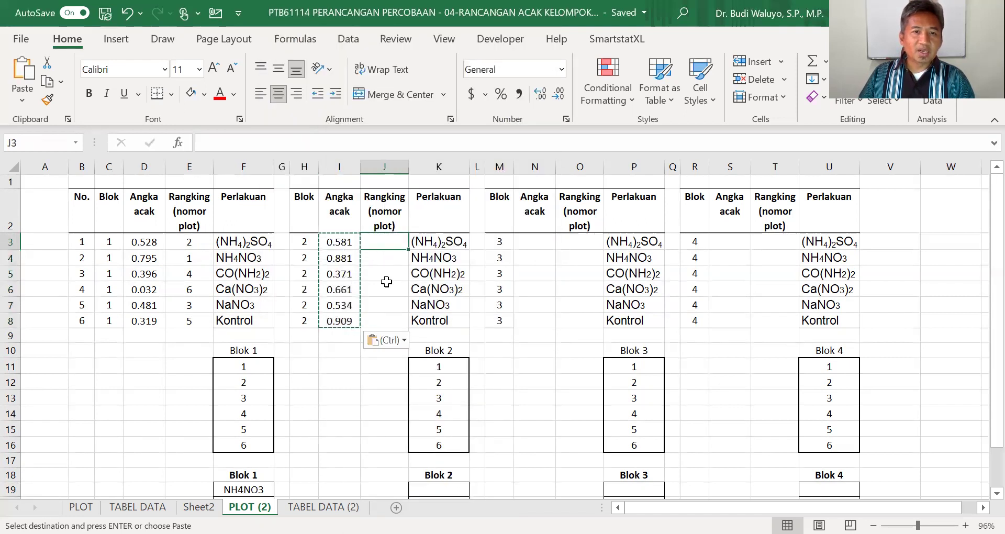
type("=")
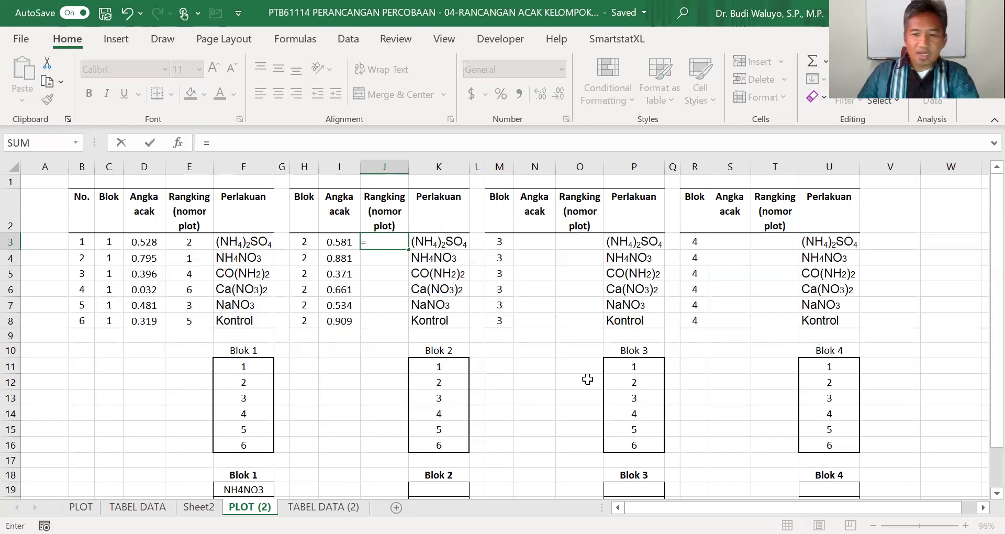
key("BackSpace")
left_click(195, 242)
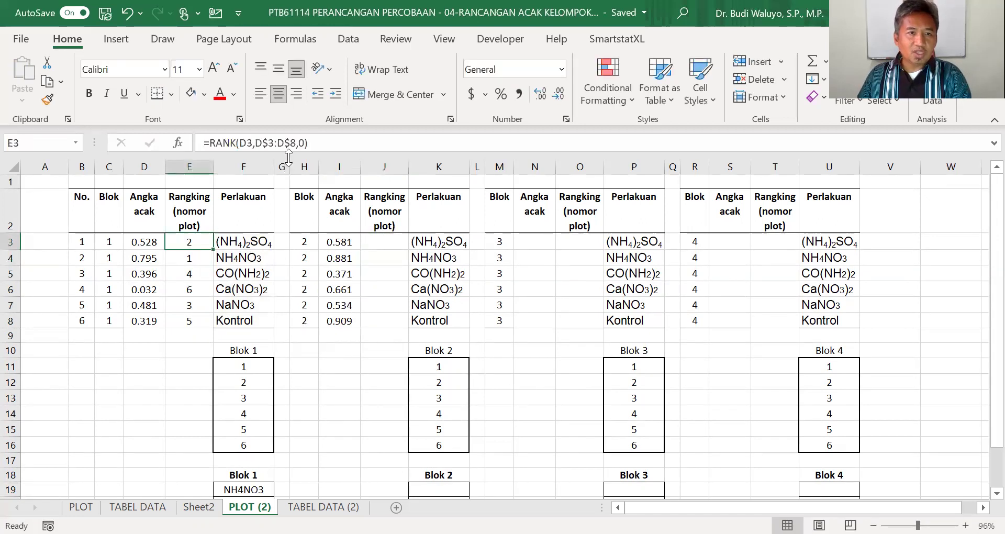
left_click_drag(197, 269, 199, 313)
key("ctrl+c")
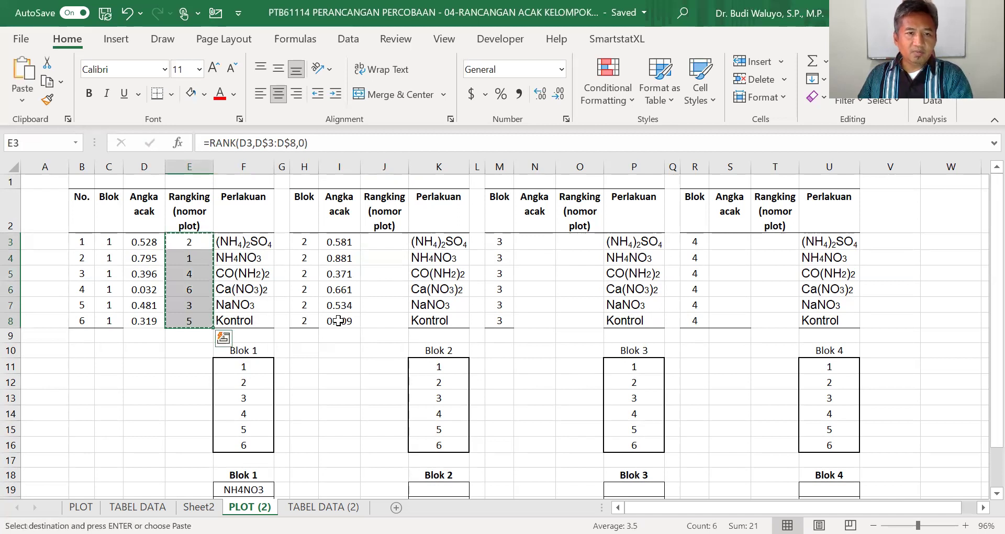
left_click(381, 241)
key("ctrl+v")
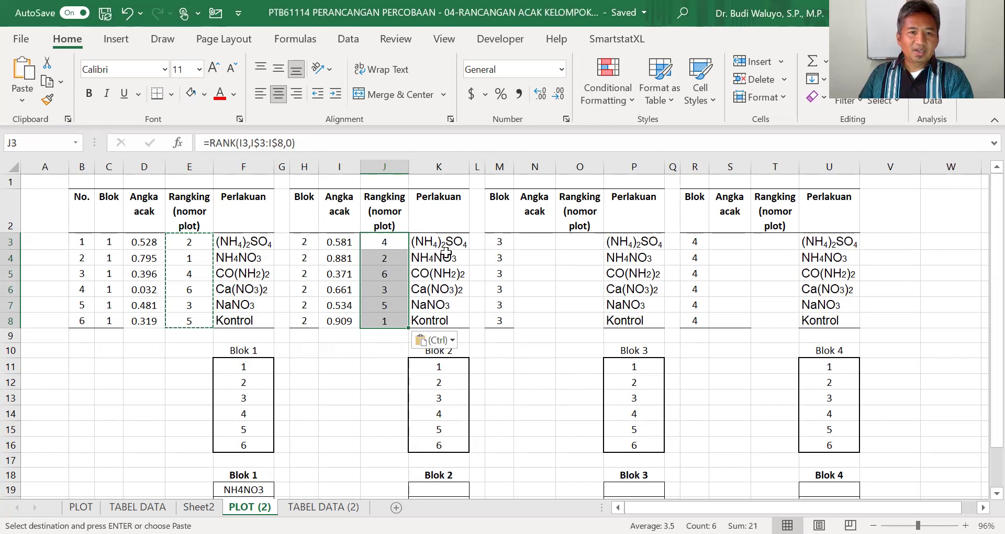
Copy the Blok 1 VLOOKUP formulas from F19:F24 into K19:K24 to place the Blok 2 treatments
scroll(533, 361, "down", 2)
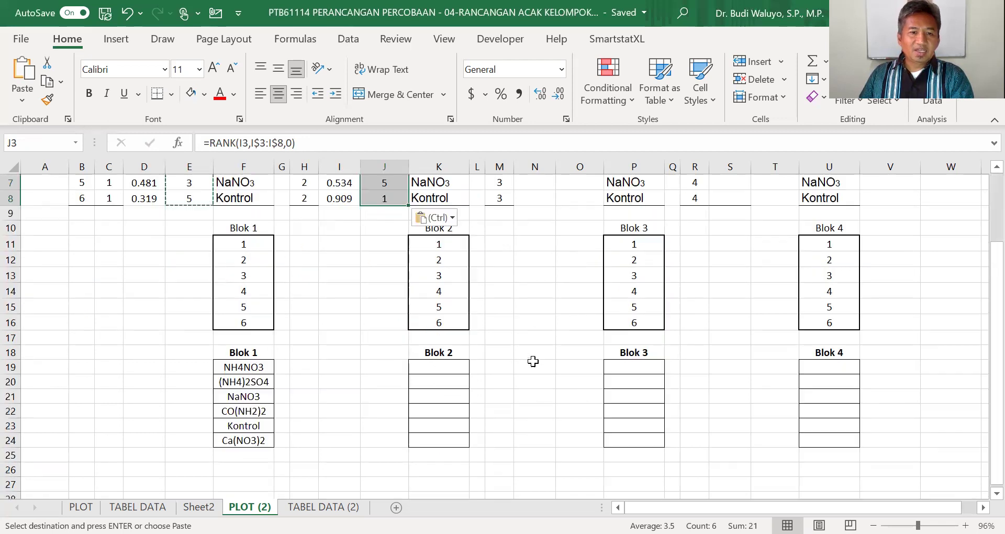
left_click(248, 367)
left_click(371, 142)
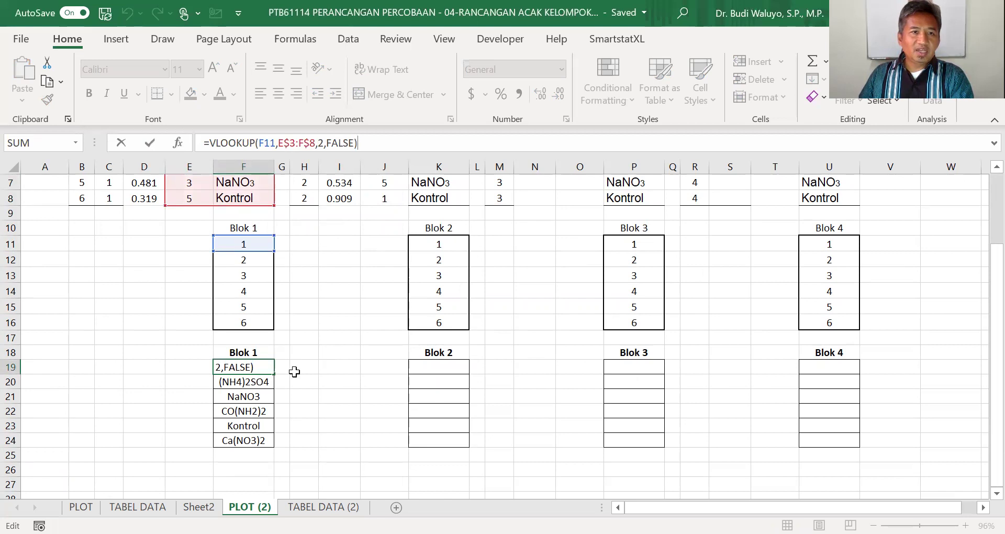
key("Tab")
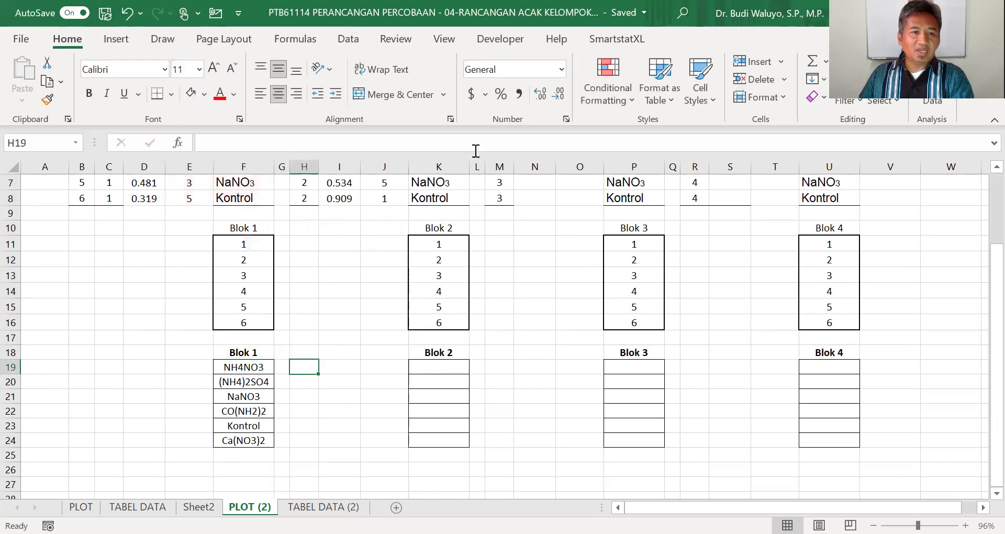
key("Left")
key("shift+Down")
key("shift+Down")
key("shift+Down")
key("shift+Down")
key("shift+Down")
key("ctrl+d")
key("ctrl+c")
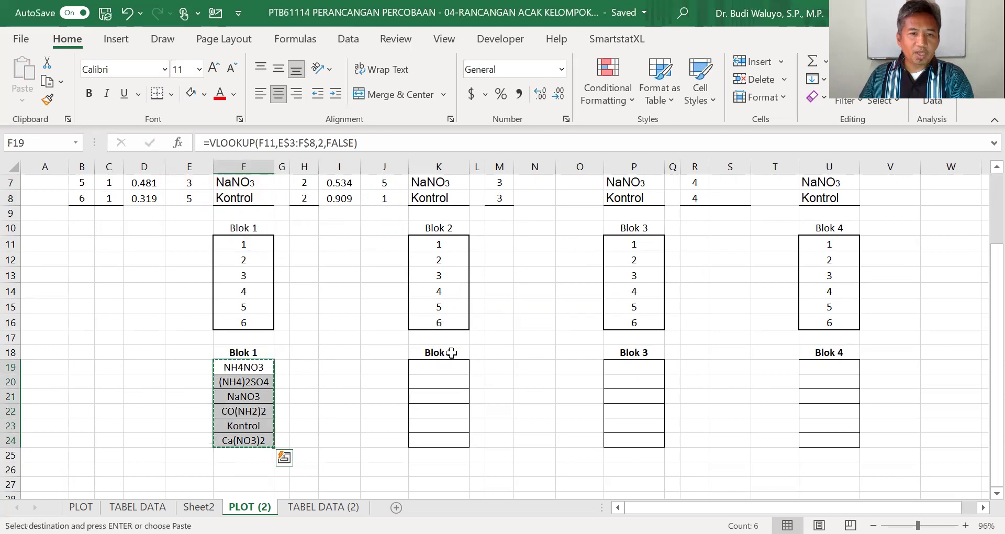
left_click(450, 361)
key("ctrl+v")
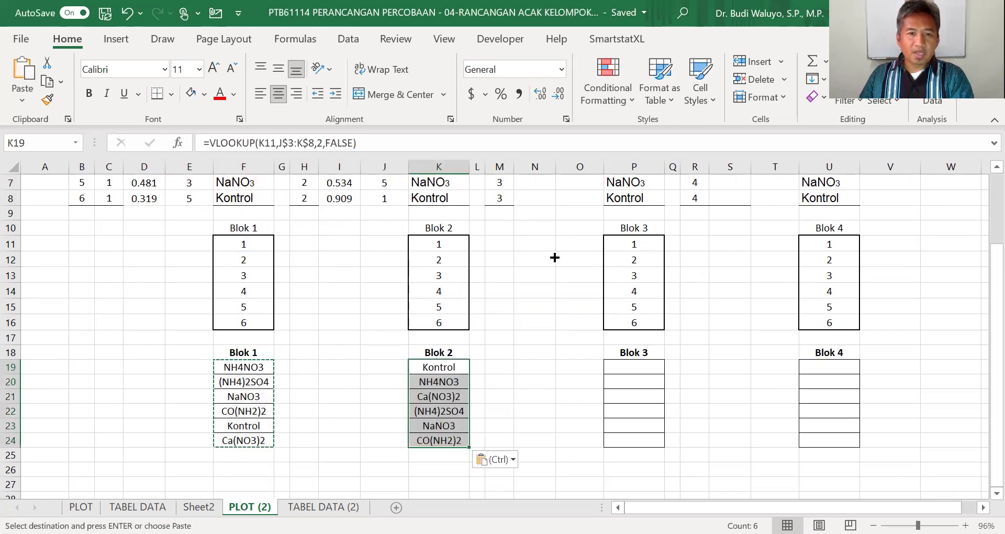
Check which cells the Blok 2 VLOOKUP formula in K19 refers to, and select the first Blok 3 random-number cell, N3
key("F2")
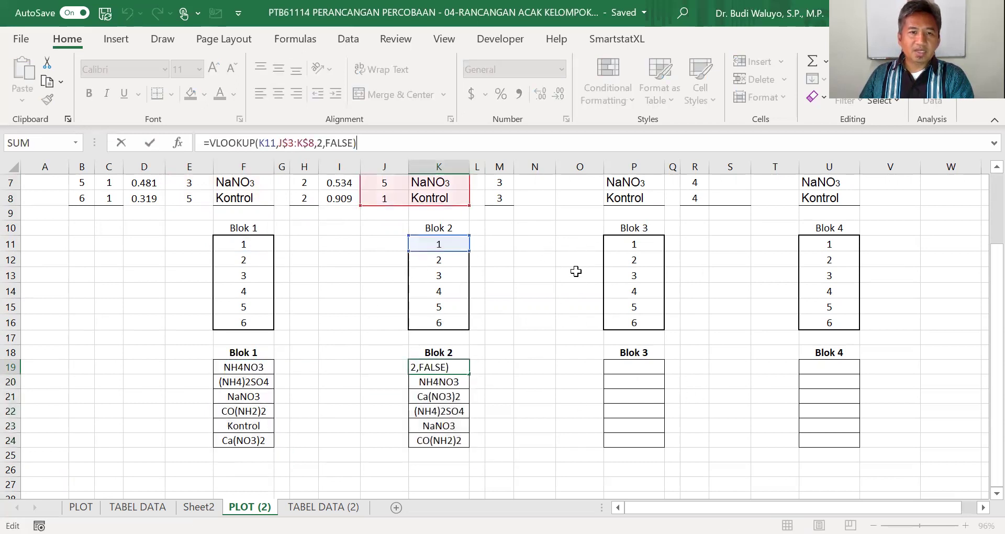
scroll(576, 272, "up", 2)
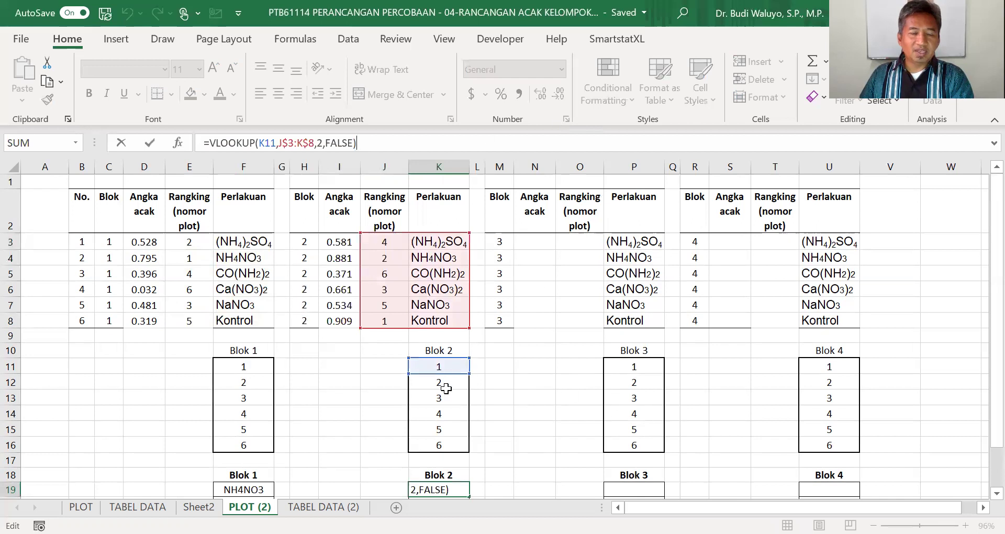
scroll(634, 328, "down", 1)
scroll(752, 425, "down", 3)
left_click(534, 365)
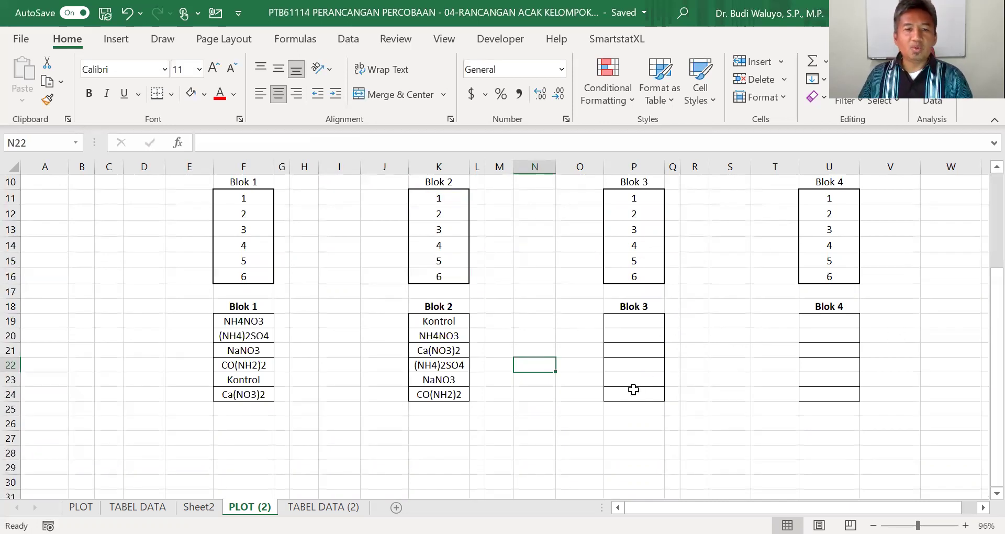
scroll(316, 333, "up", 3)
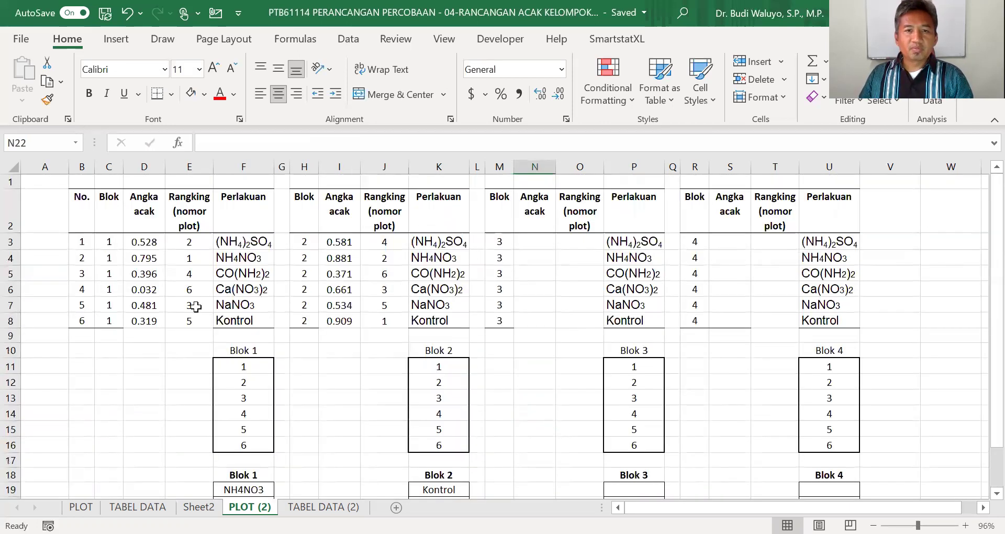
left_click(535, 242)
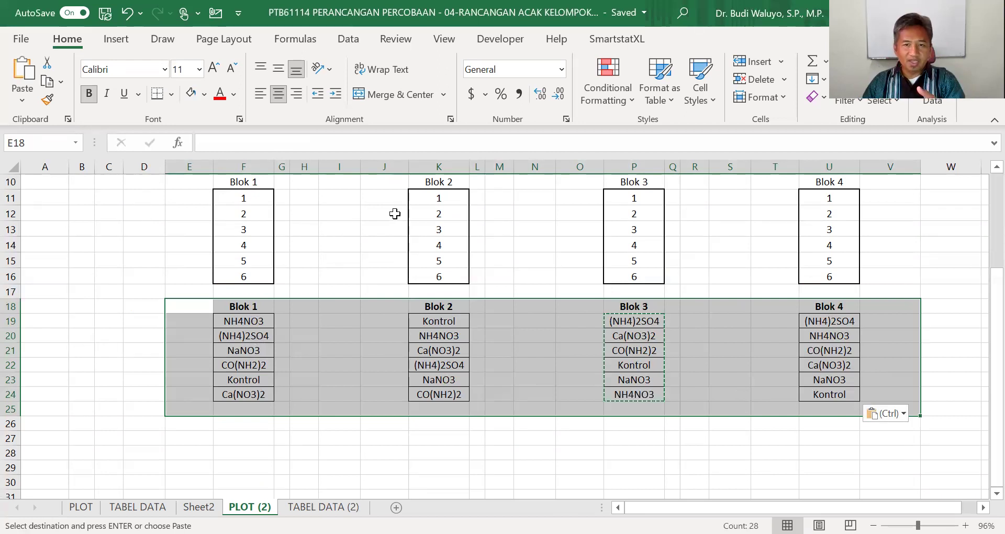
Deselect the finished block layout and switch to the TABEL DATA (2) worksheet
left_click(729, 437)
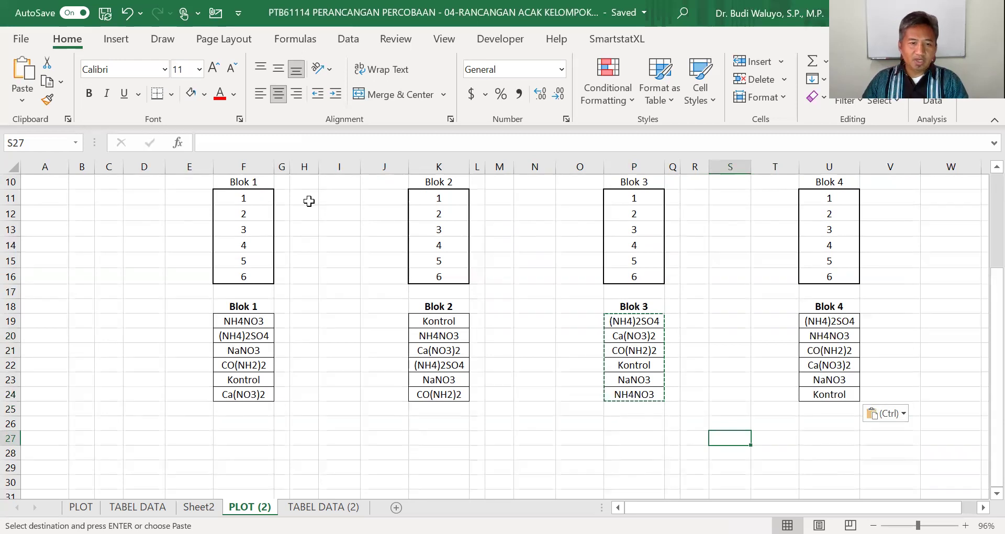
key("ctrl+shift+Page_Down")
key("ctrl+Page_Down")
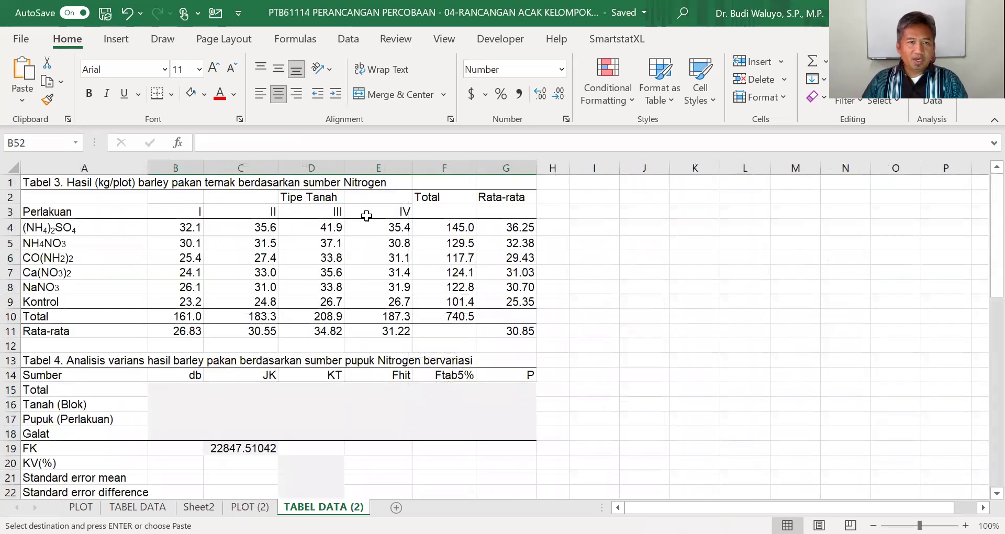
left_click(594, 301)
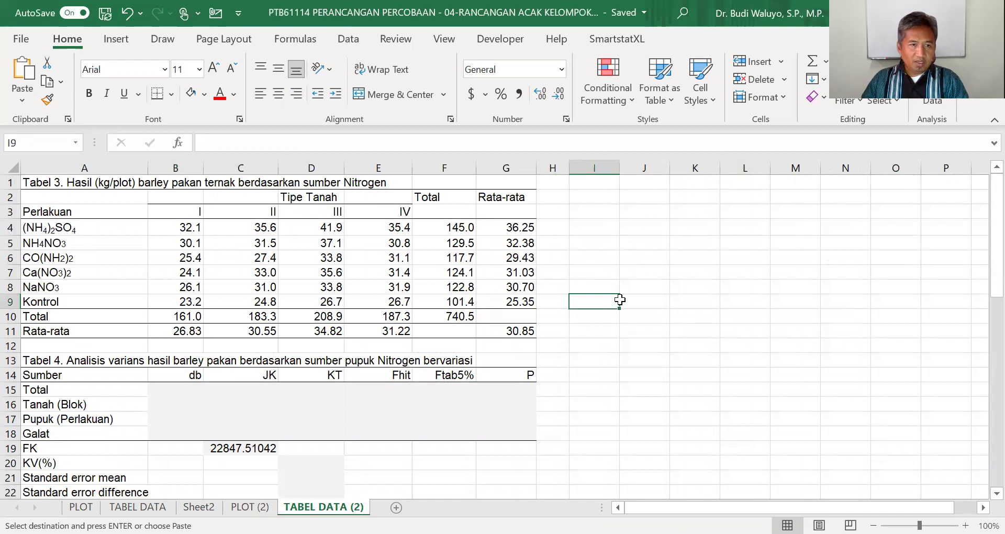
Examine the title of Tabel 3 and its list of nitrogen treatments in column A
key("ctrl+Home")
key("ctrl+a")
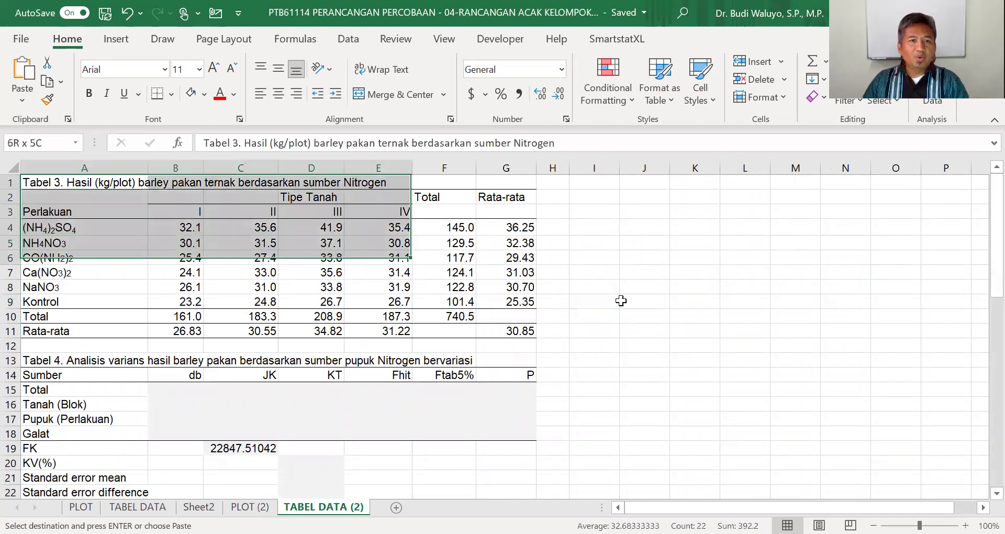
key("Down")
key("Down")
key("shift+Down")
key("shift+Down")
key("shift+Down")
key("shift+Down")
key("shift+Down")
key("shift+Down")
key("shift+Down")
key("shift+Down")
key("shift+Down")
key("ctrl+v")
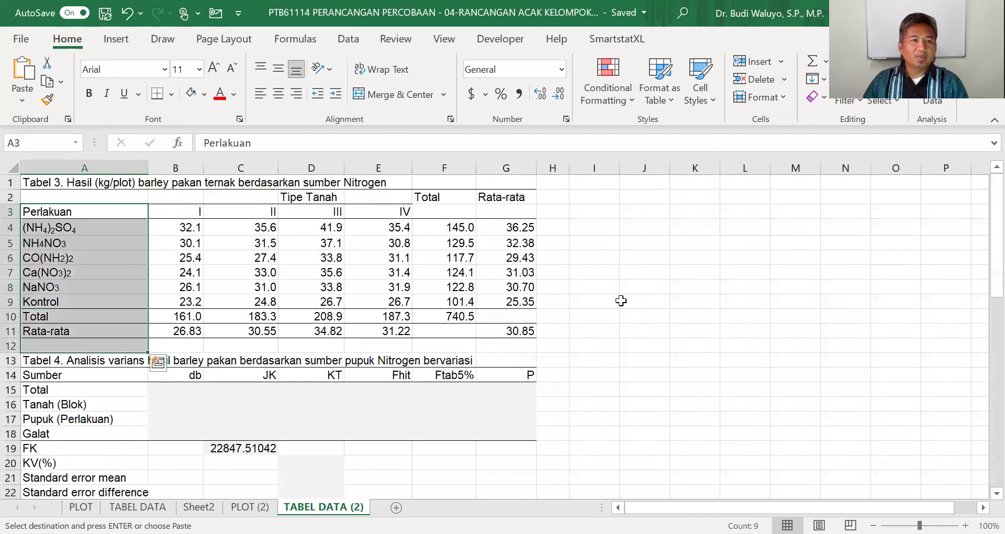
Examine the soil type (Tipe Tanah) headings I to IV in B2:E3 that serve as the blocks
key("Up")
key("Right")
key("shift+Right")
key("shift+Right")
key("shift+Right")
key("shift+Down")
key("shift+Down")
key("shift+Up")
key("ctrl+v")
key("Right")
key("Right")
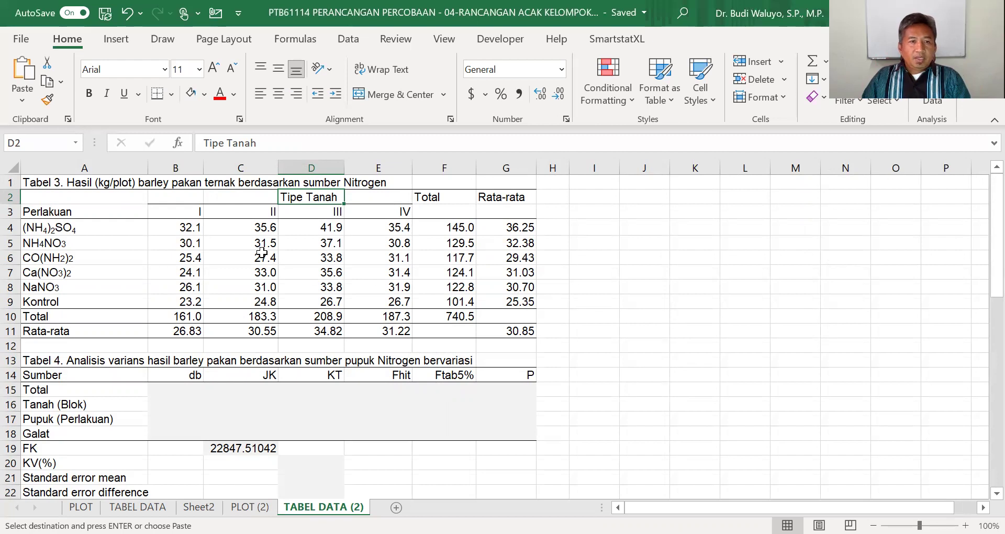
Review the yield values in Tabel 3 and check which cells the (NH4)2SO4 total formula in F4 refers to
left_click_drag(192, 225, 329, 259)
left_click_drag(390, 271, 489, 328)
left_click(394, 287)
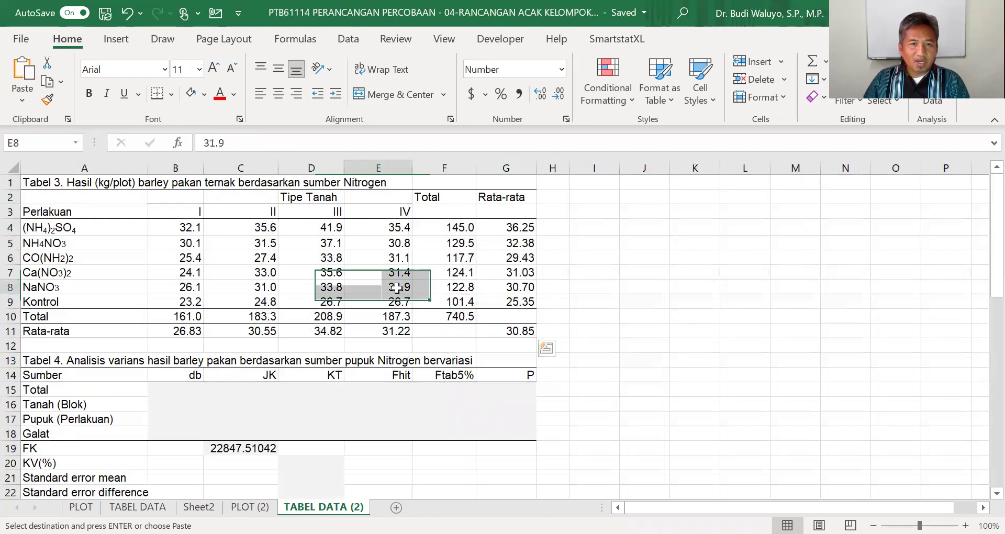
left_click(449, 229)
left_click(449, 140)
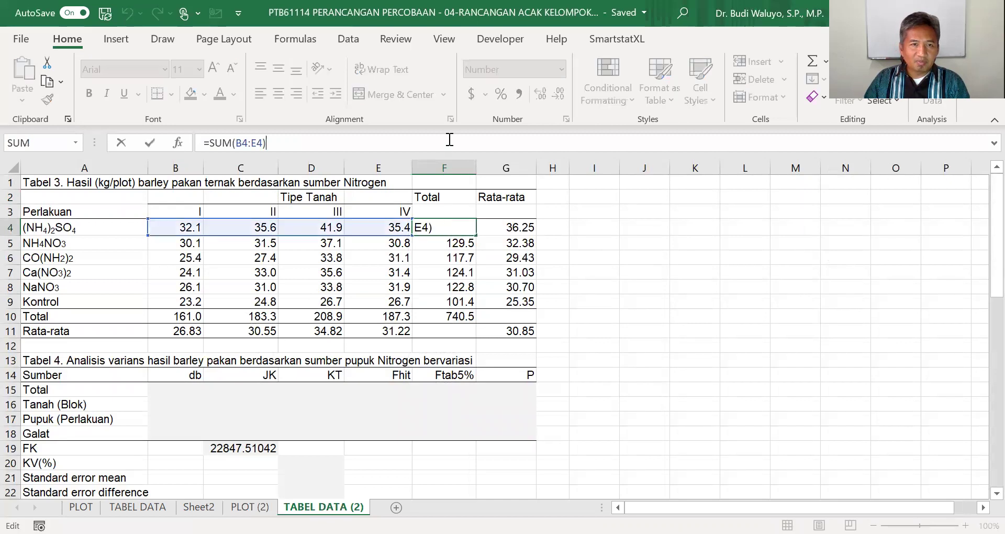
left_click(624, 258)
Check the cell ranges behind the block I total in B10 and the block averages in B11 and C11
left_click(179, 319)
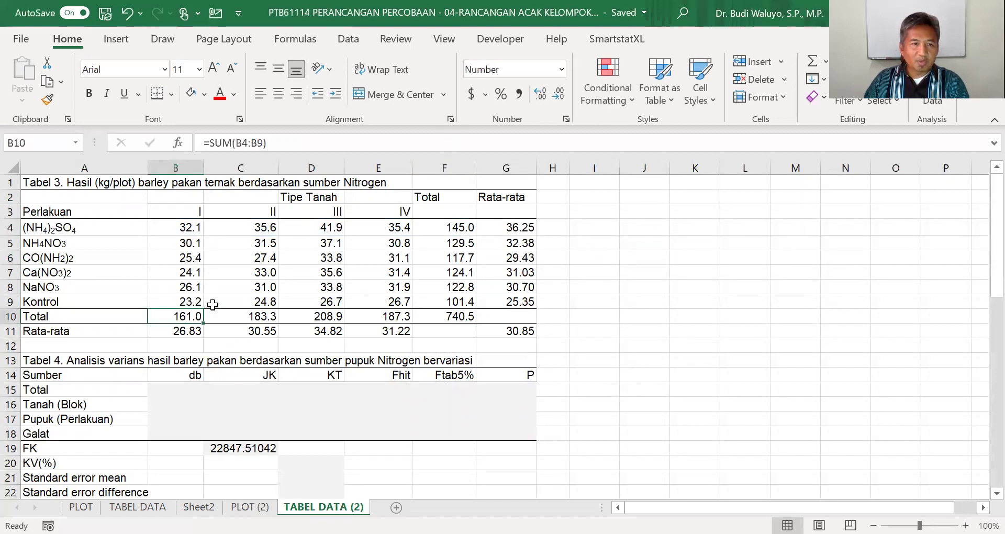
left_click(396, 142)
left_click(611, 258)
left_click(191, 332)
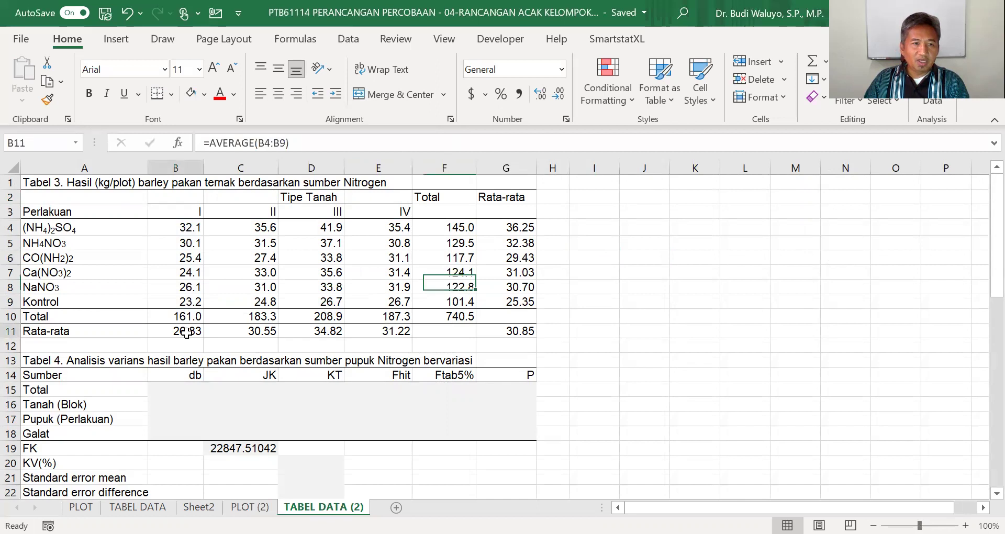
left_click(301, 142)
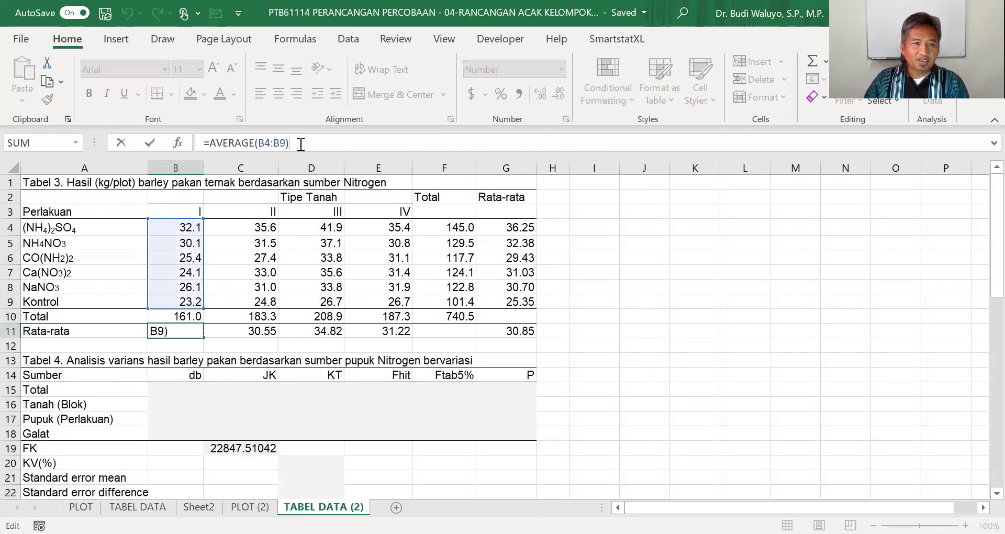
left_click(265, 333)
left_click(380, 143)
left_click(647, 308)
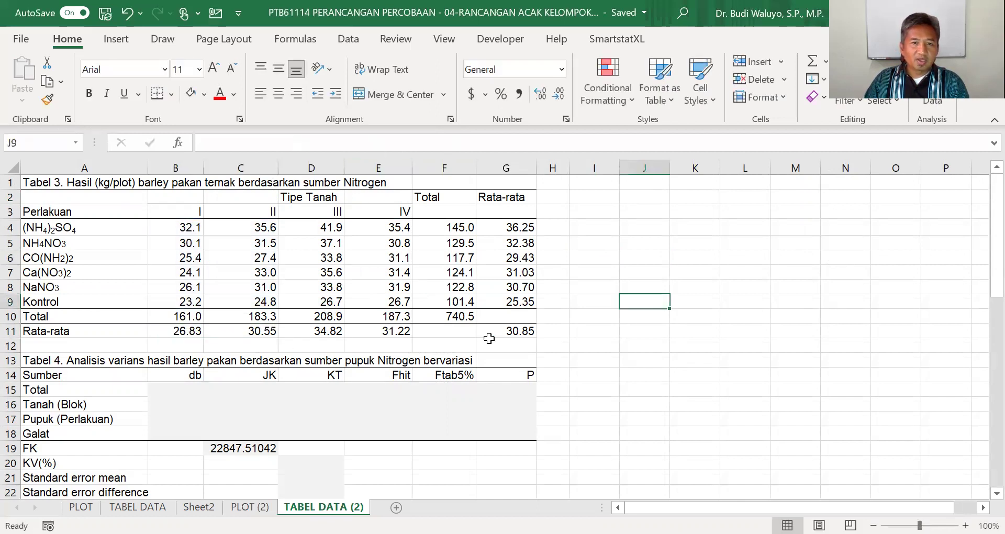
Check the cell ranges behind the grand total in F10 and the overall average in G11
left_click(459, 319)
left_click(475, 143)
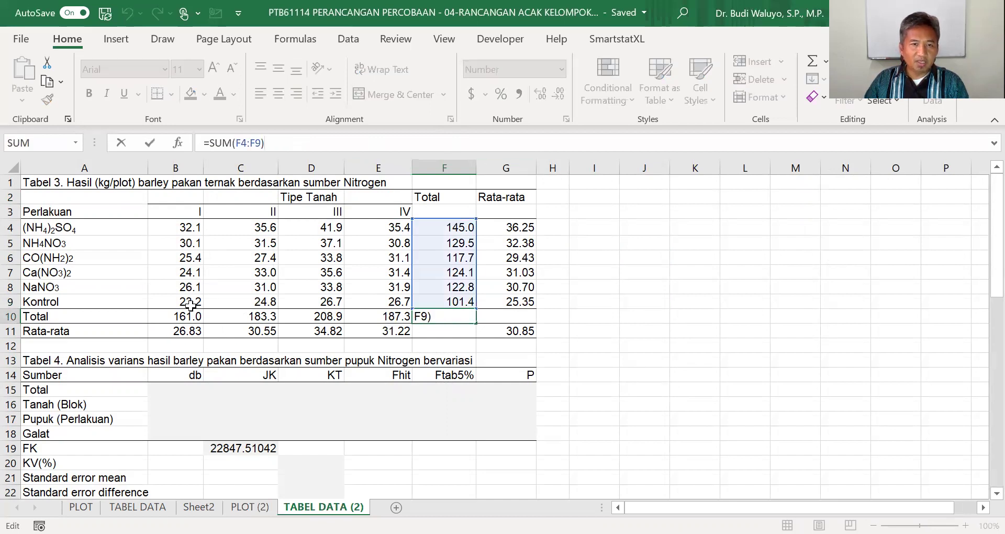
left_click(665, 320)
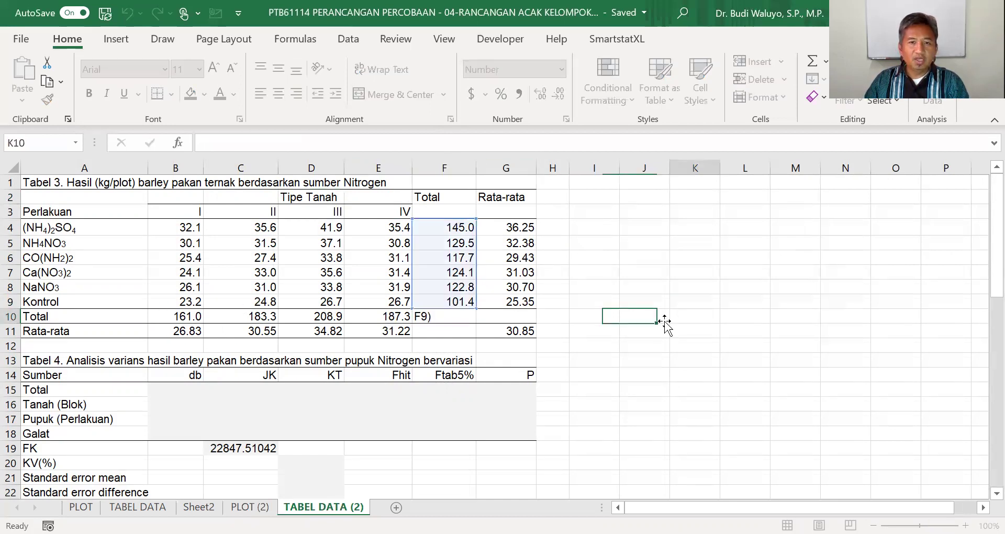
left_click(518, 331)
left_click(539, 139)
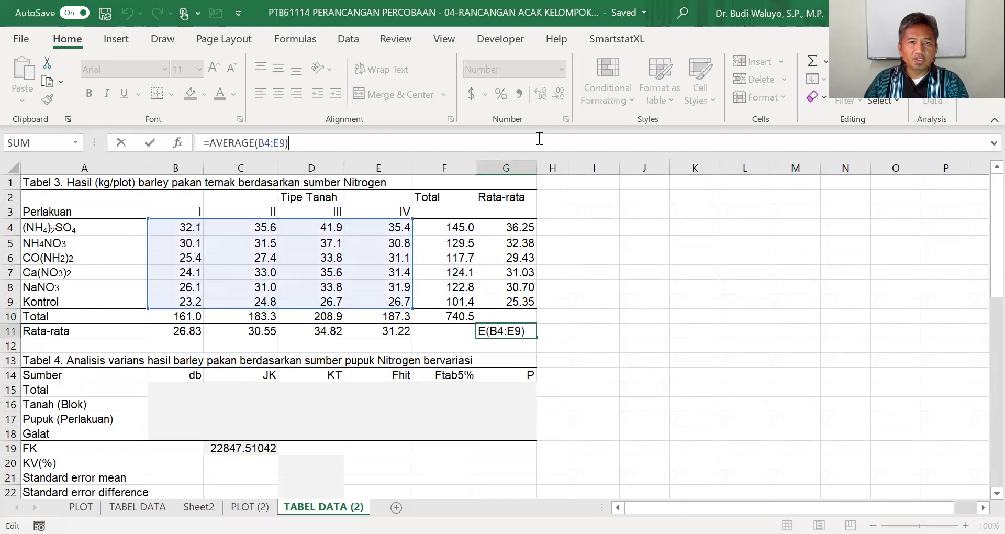
left_click(674, 339)
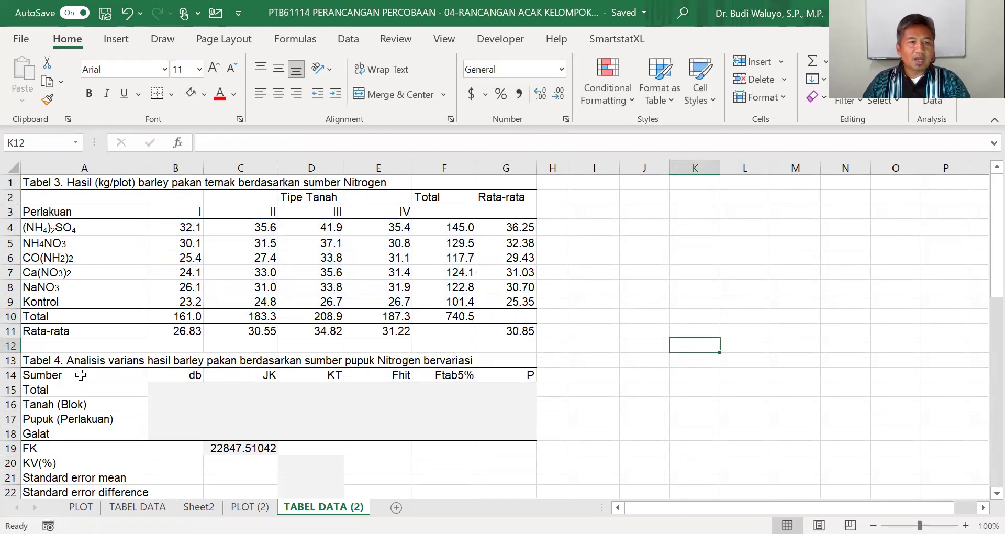
Look over the Tabel 4 analysis of variance layout and clear the FK formula from C19
scroll(597, 399, "down", 1)
left_click_drag(63, 317, 522, 389)
left_click(233, 409)
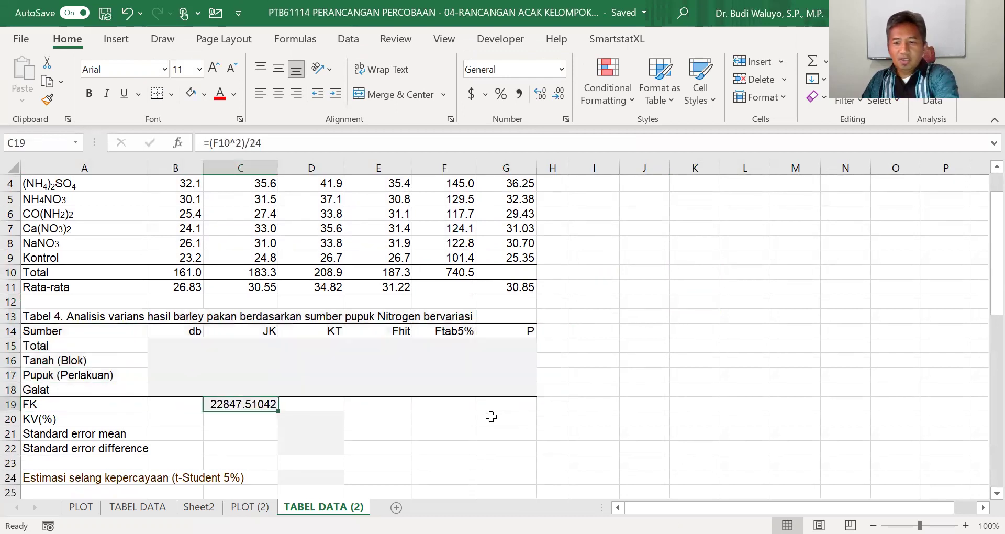
key("Delete")
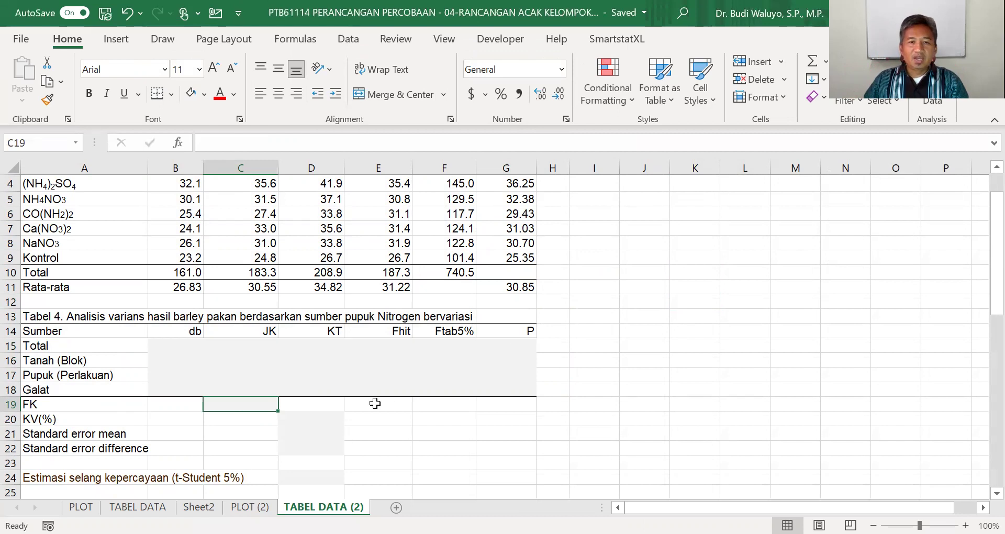
Copy the Ftab5% heading from F14 into G14 and change the copy to Ftab1%
left_click_drag(518, 329, 556, 347)
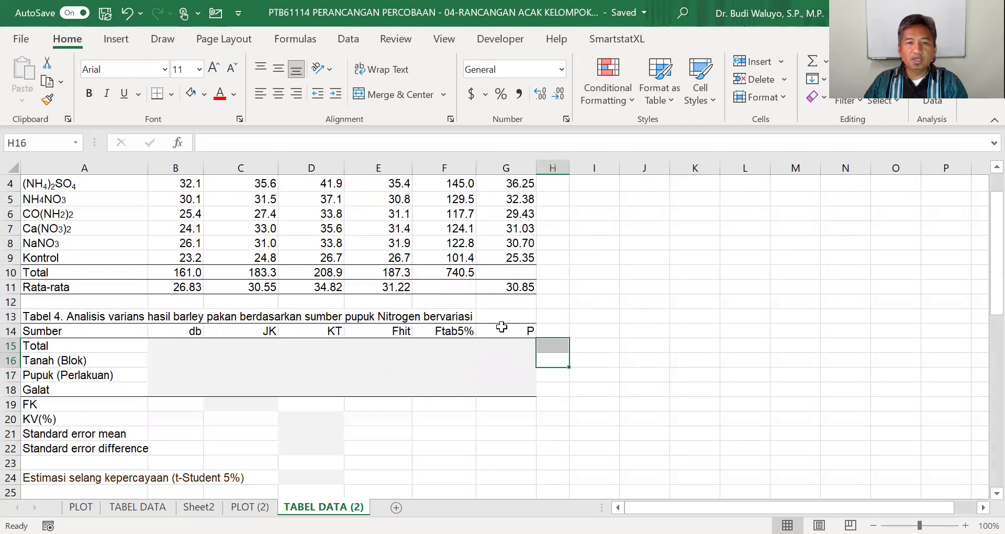
left_click(469, 330)
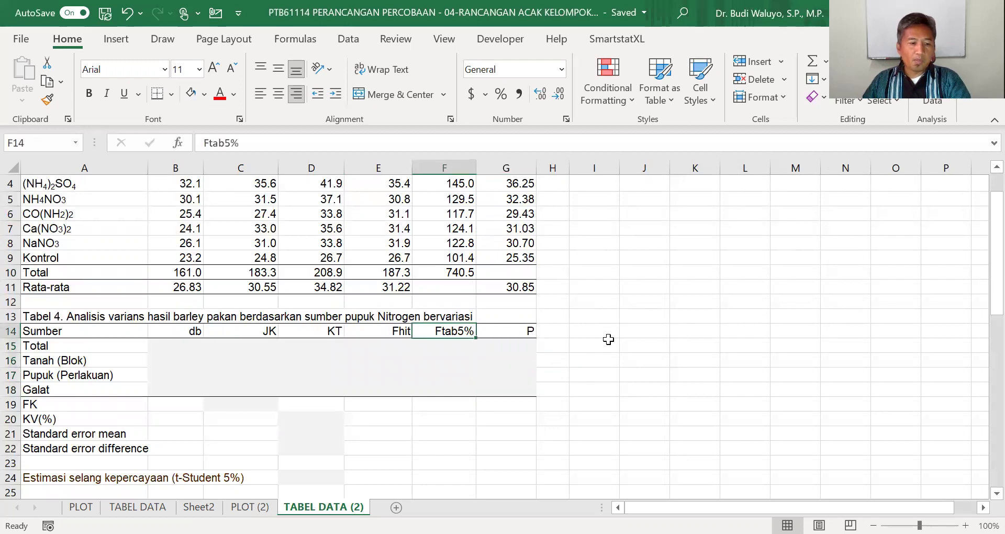
key("ctrl+c")
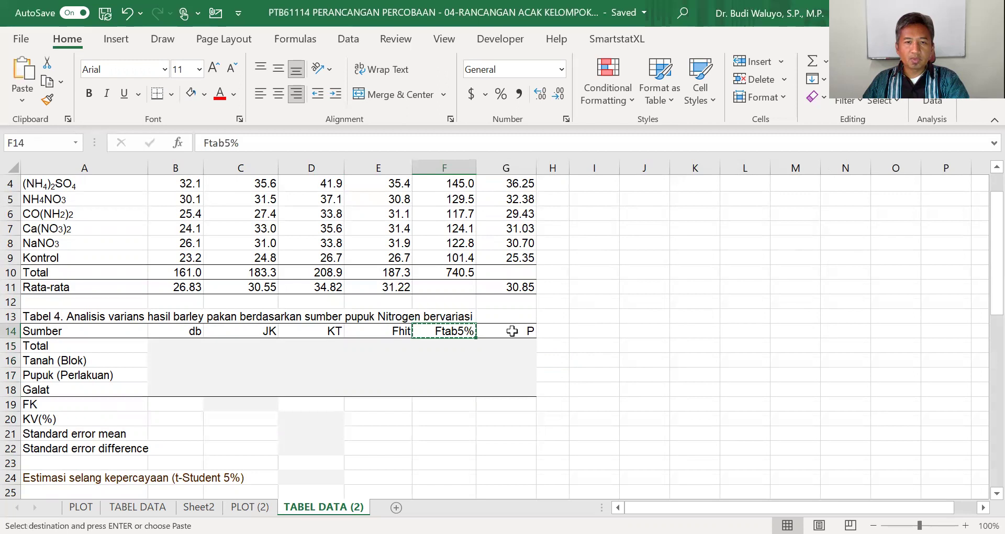
left_click(514, 331)
key("ctrl+v")
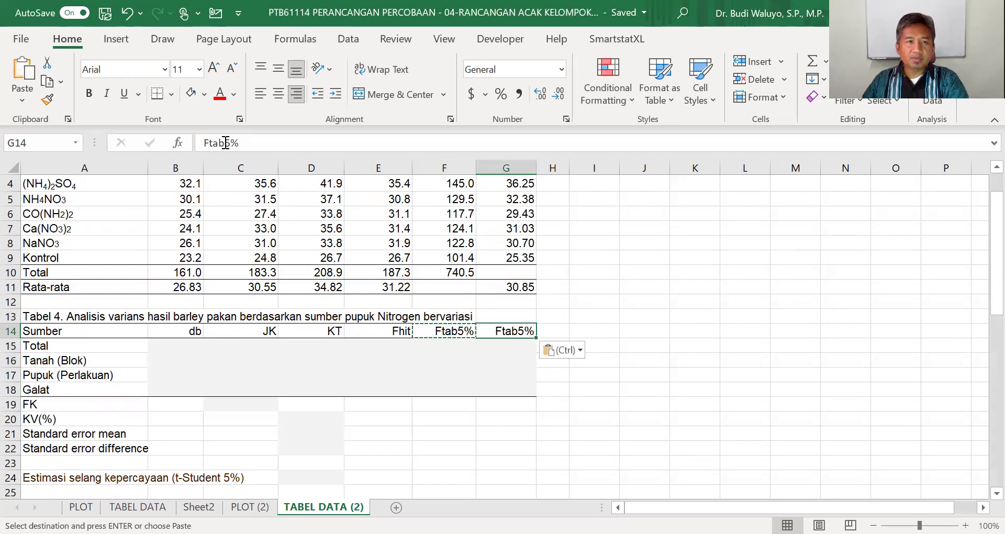
key("Escape")
type("1")
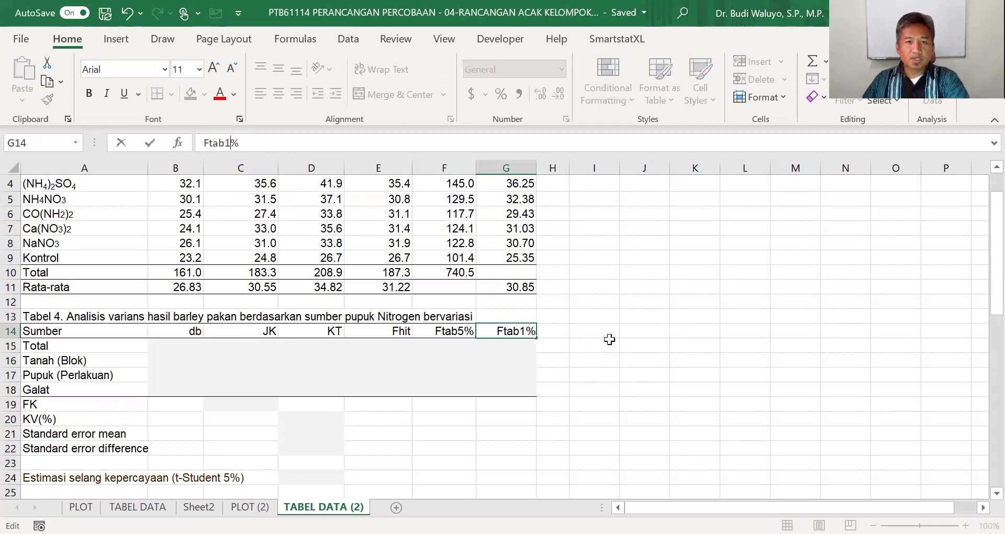
key("Return")
Add the headings P in H14 and Tanda in I14, and widen column H slightly
left_click(552, 337)
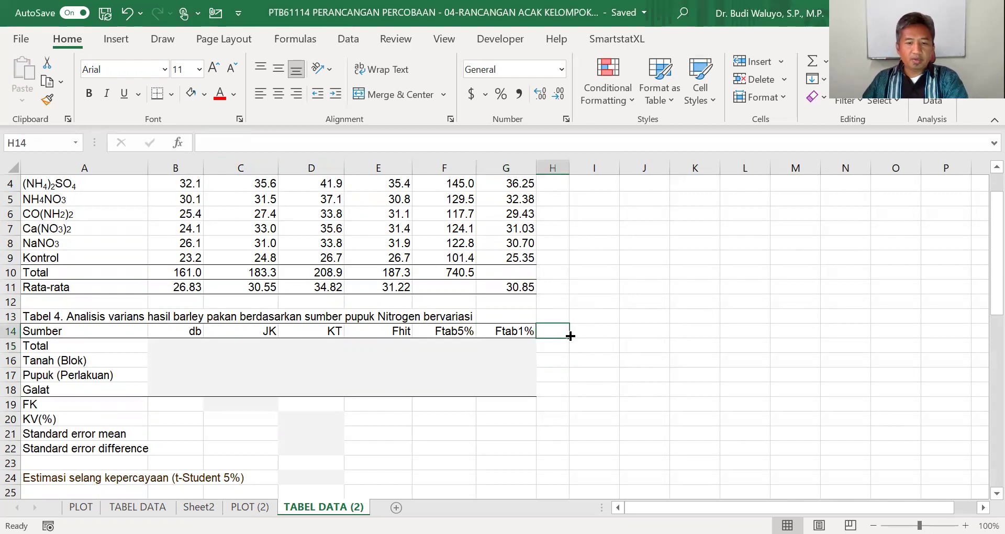
type("P")
key("Tab")
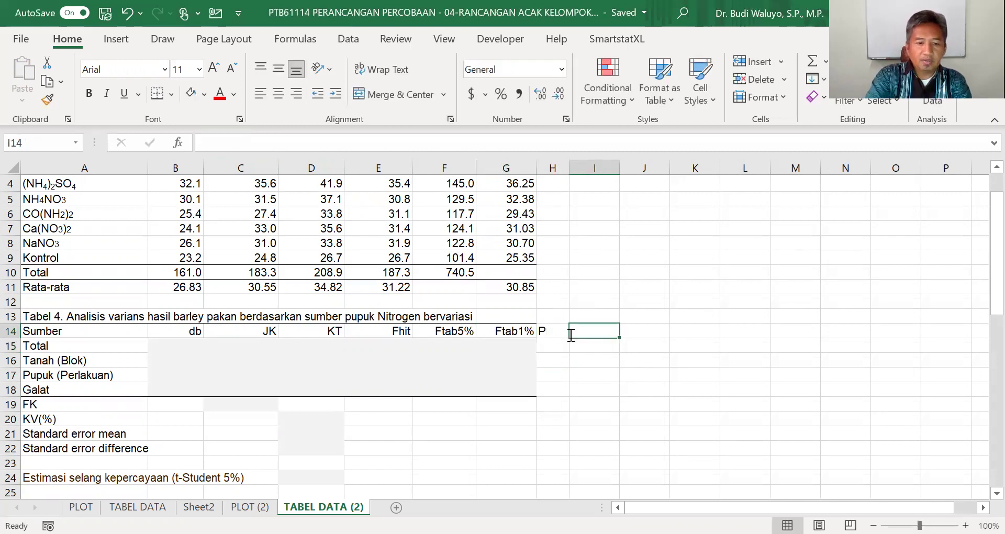
type("Tanda")
left_click(624, 411)
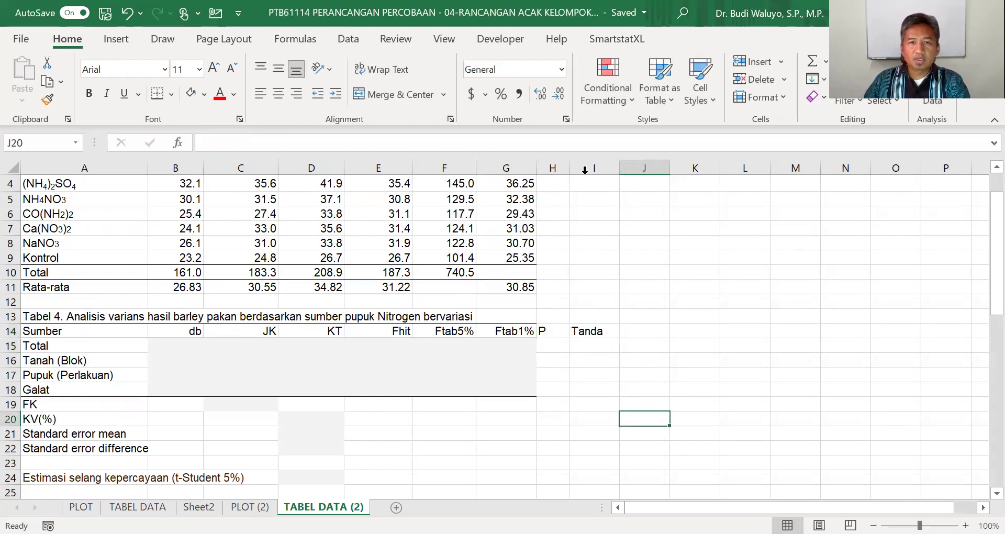
left_click_drag(569, 162, 581, 162)
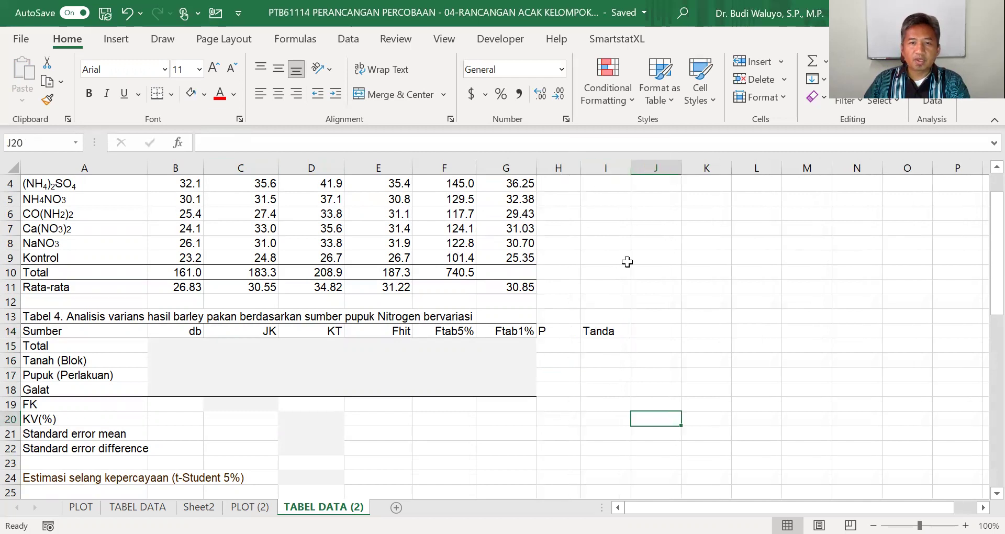
Extend the Tabel 4 borders with top and bottom lines on H14:I14 and a bottom line under H18:I18
left_click(557, 331)
left_click(600, 335, "shift")
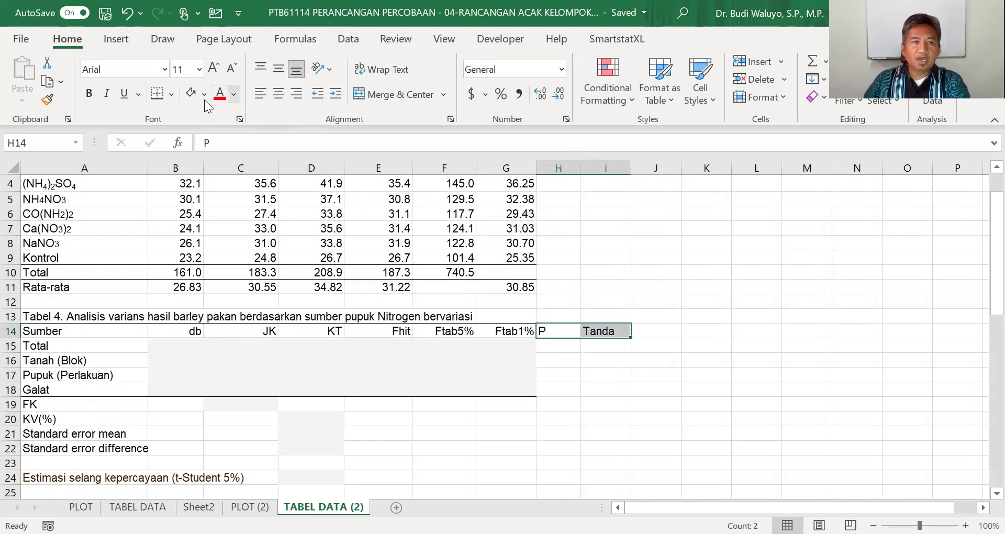
left_click(171, 100)
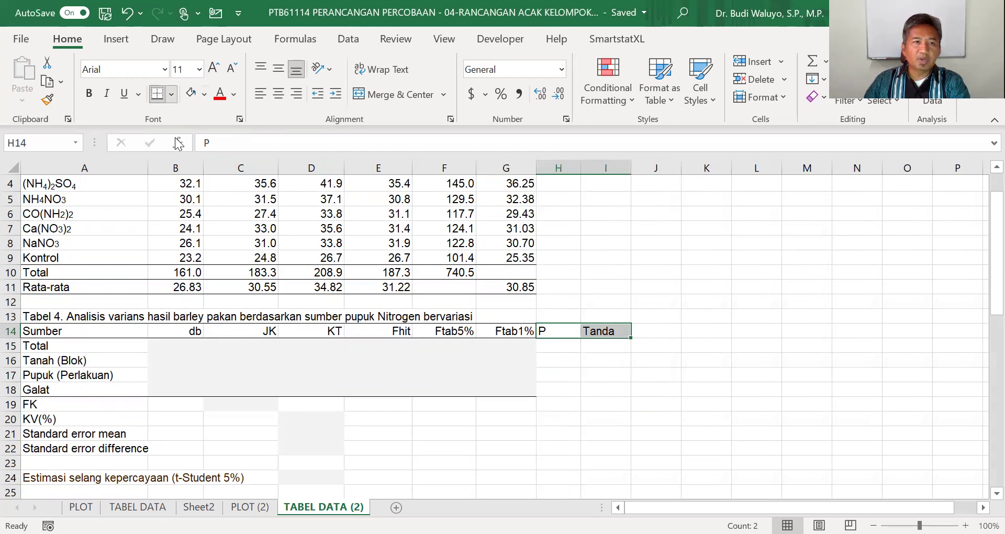
left_click_drag(553, 395, 617, 390)
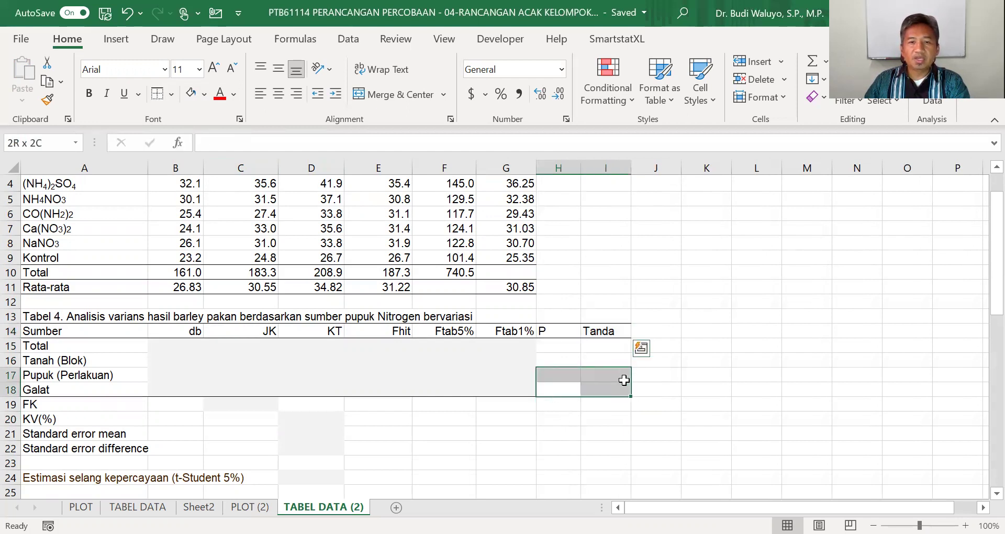
left_click(172, 89)
left_click(183, 139)
left_click(706, 242)
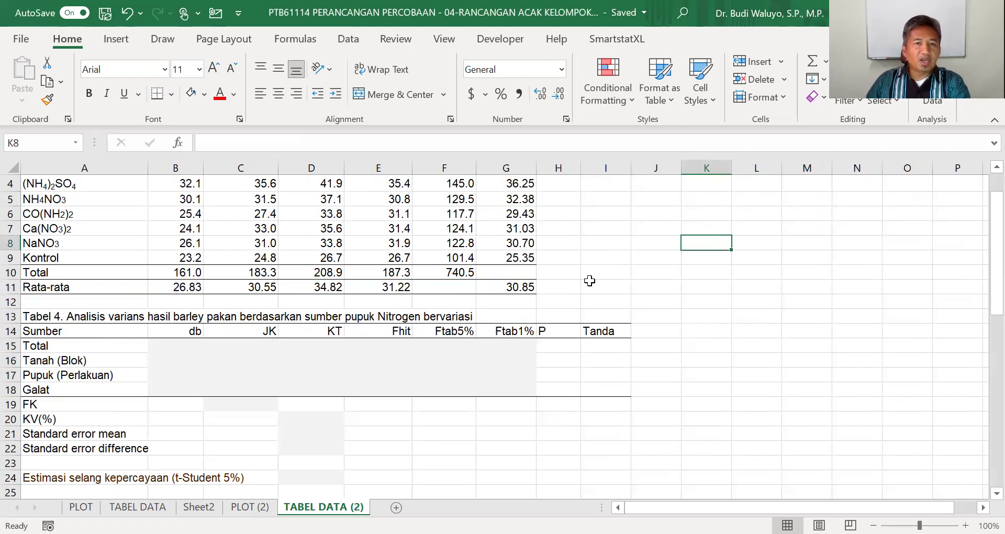
Enter the total degrees of freedom in B15 as =(4*6)-1
scroll(664, 305, "up", 1)
left_click(175, 389)
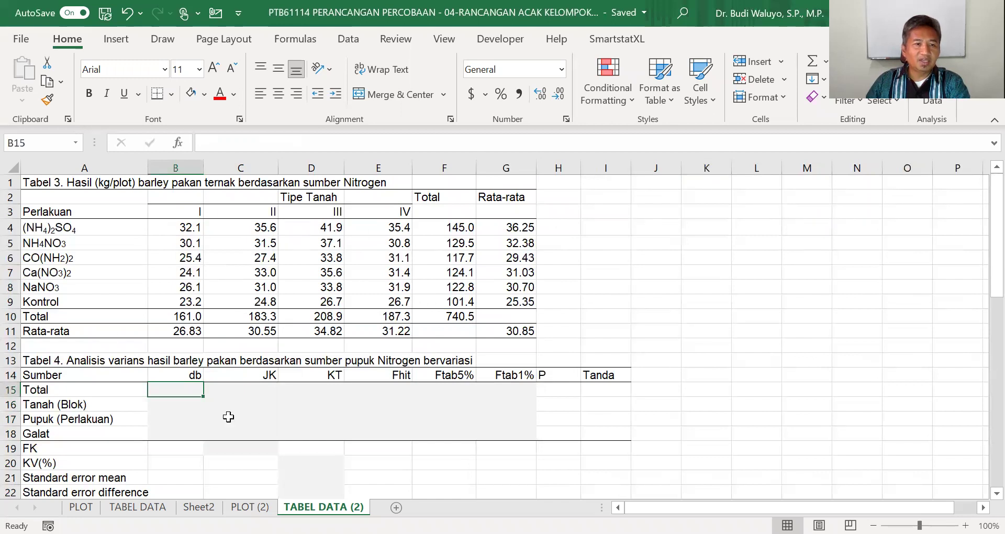
type("=")
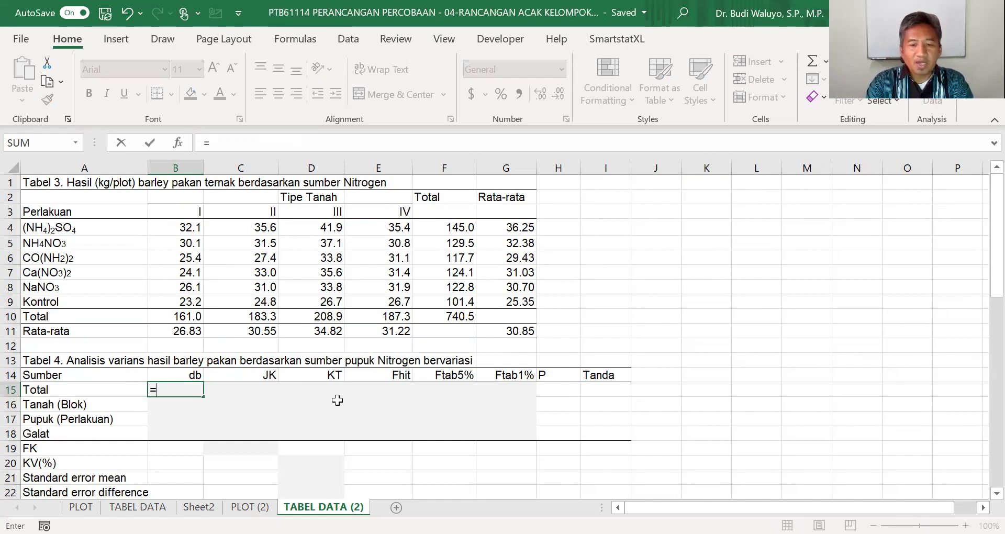
type("(")
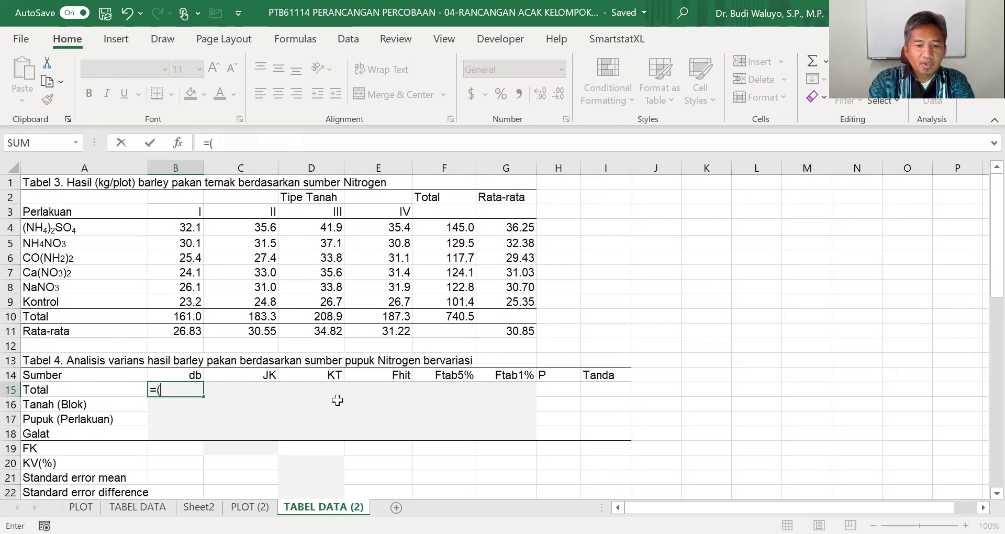
type("4*6")
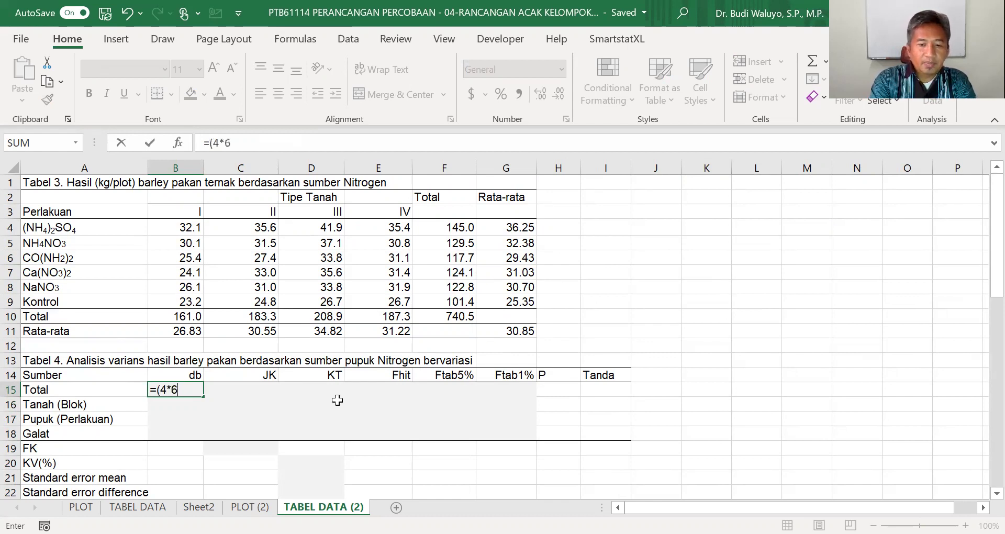
type(")-1")
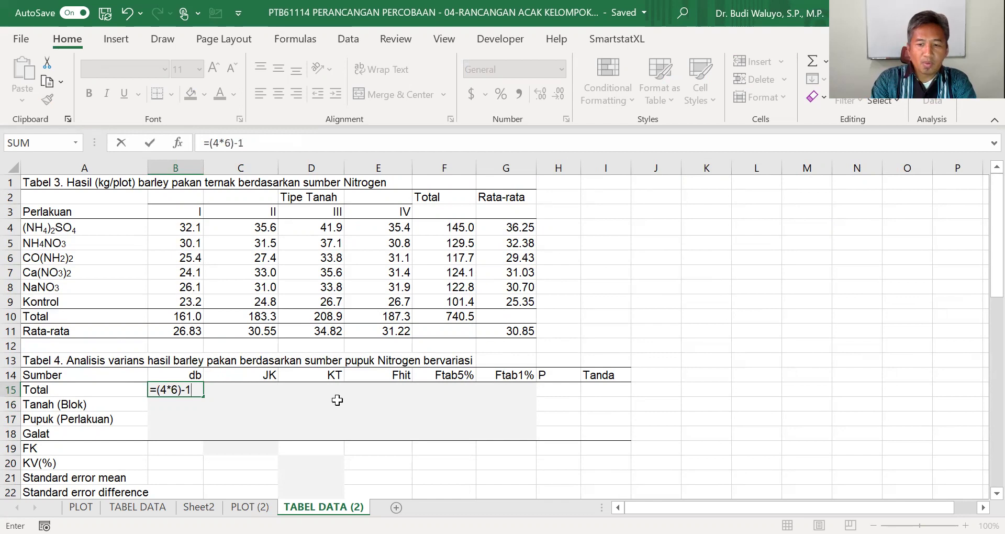
key("Return")
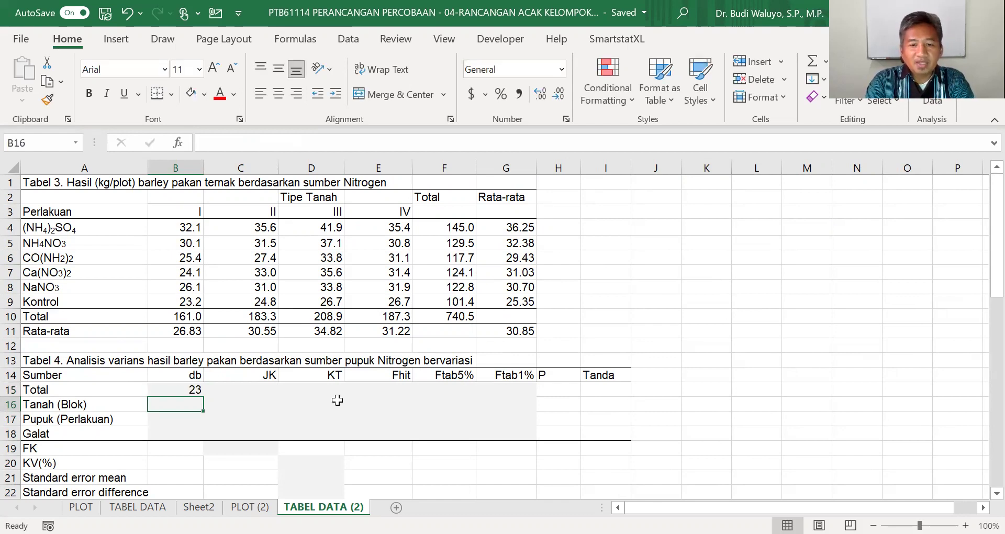
Enter the block degrees of freedom in B16 as =4-1 and the treatment degrees of freedom in B17 as =6-1
type("=4-1")
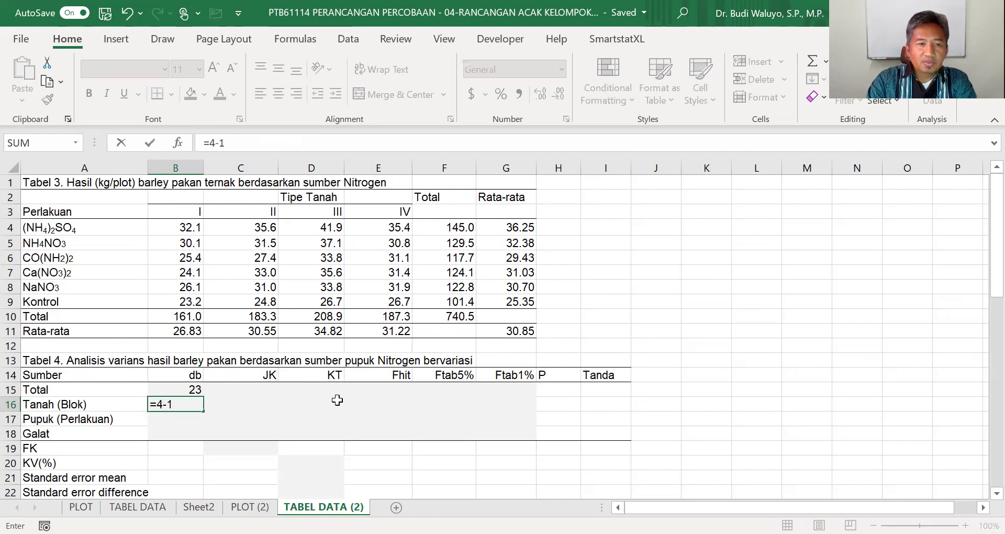
key("Return")
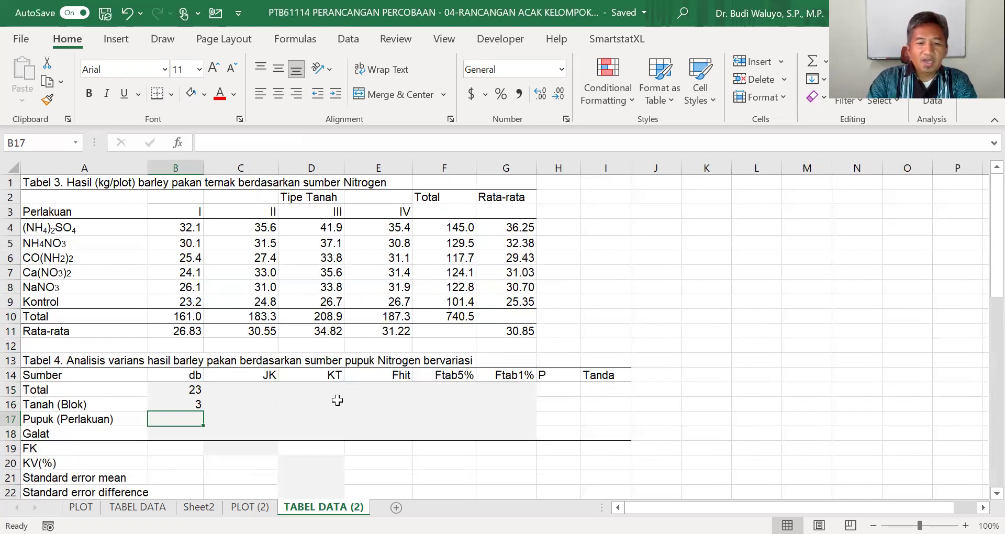
type("=6-1")
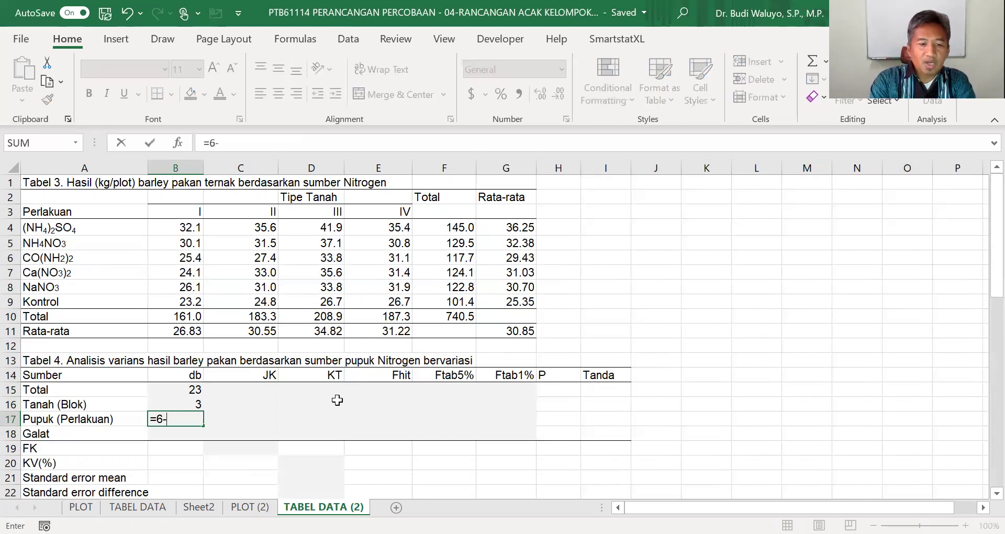
key("BackSpace")
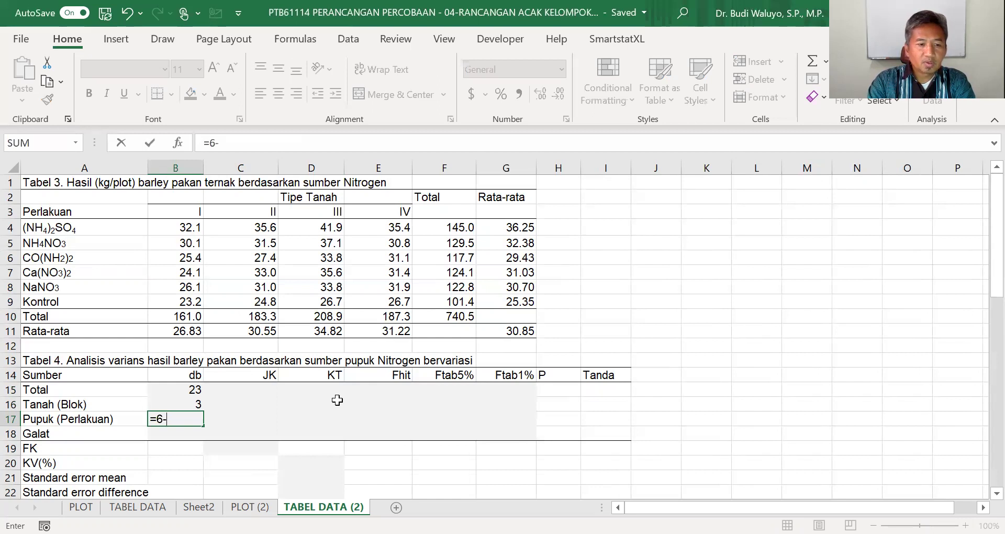
type("1")
key("Return")
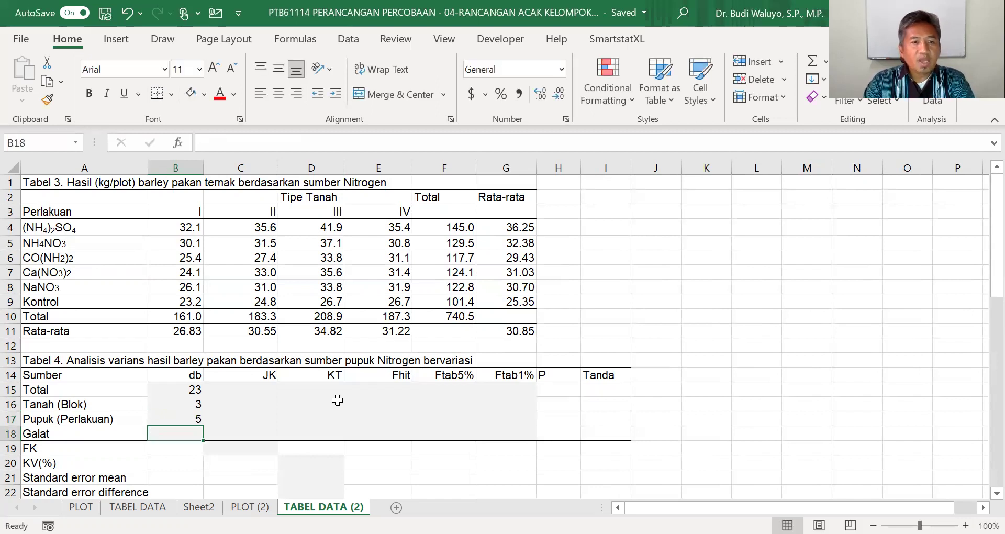
Enter the error (Galat) degrees of freedom in B18 as =(4-1)*(6-1)
type("(")
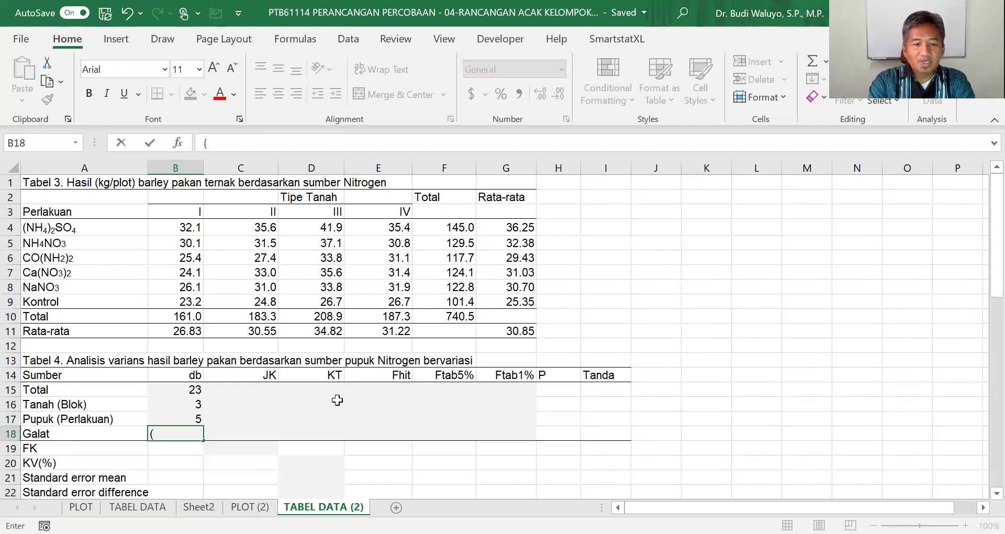
type("4-1)*")
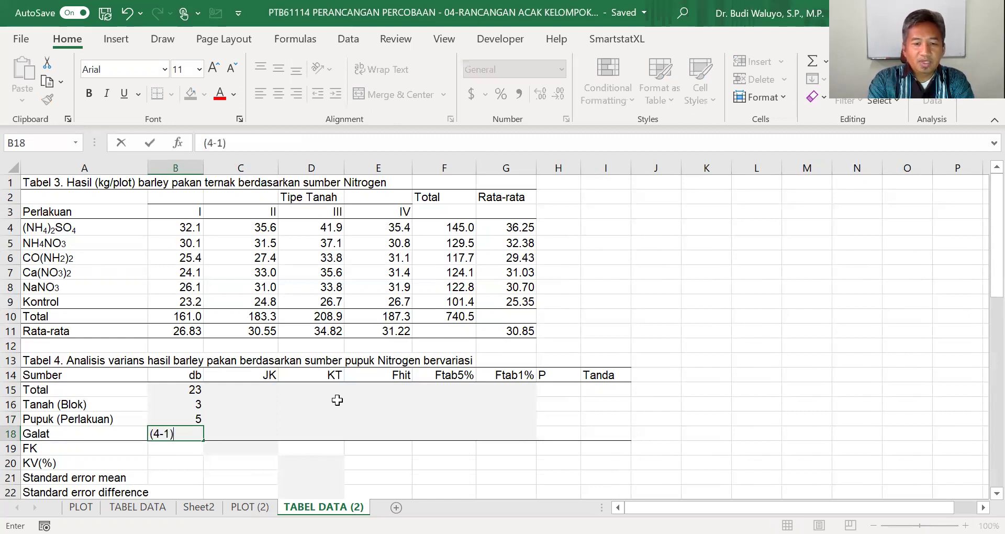
type("(6-1)")
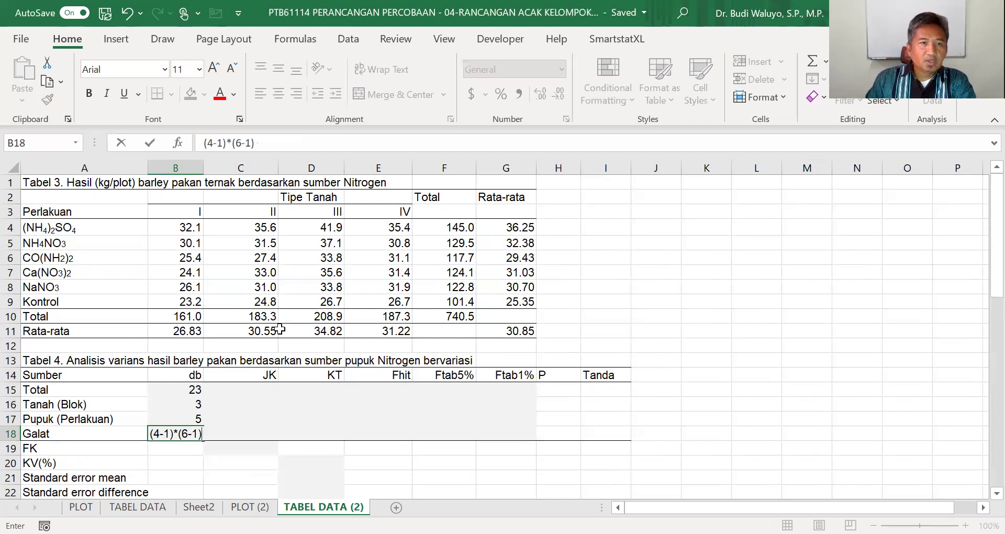
left_click(204, 143)
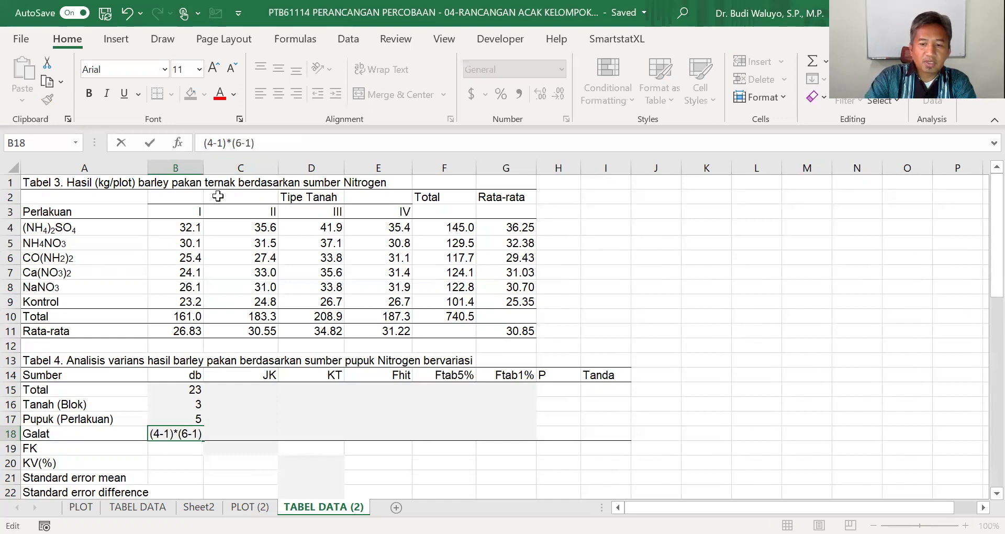
type("=")
key("Return")
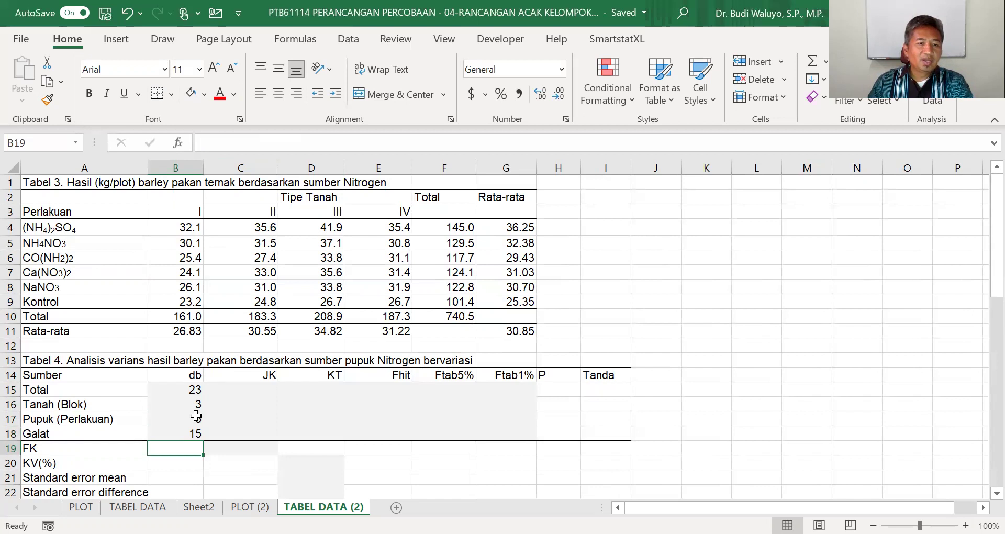
Calculate the correction factor (FK) in C19 with the formula =F10^2/(4*6)
left_click(224, 448)
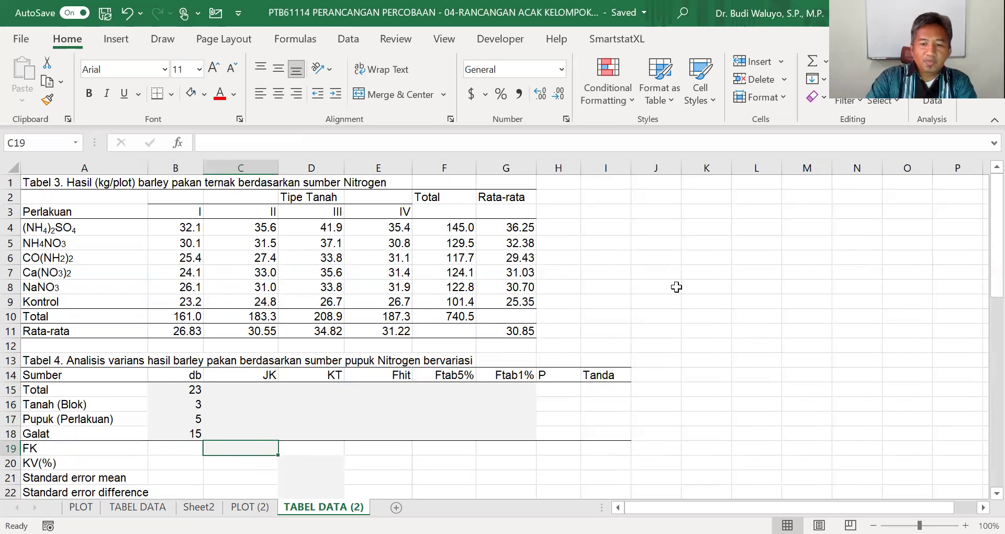
type("=")
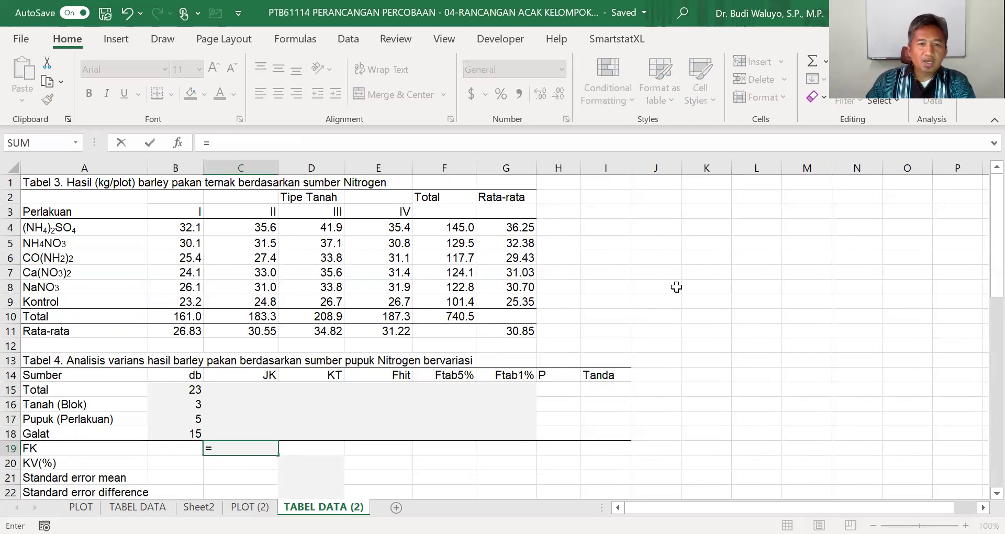
left_click(460, 317)
type("^")
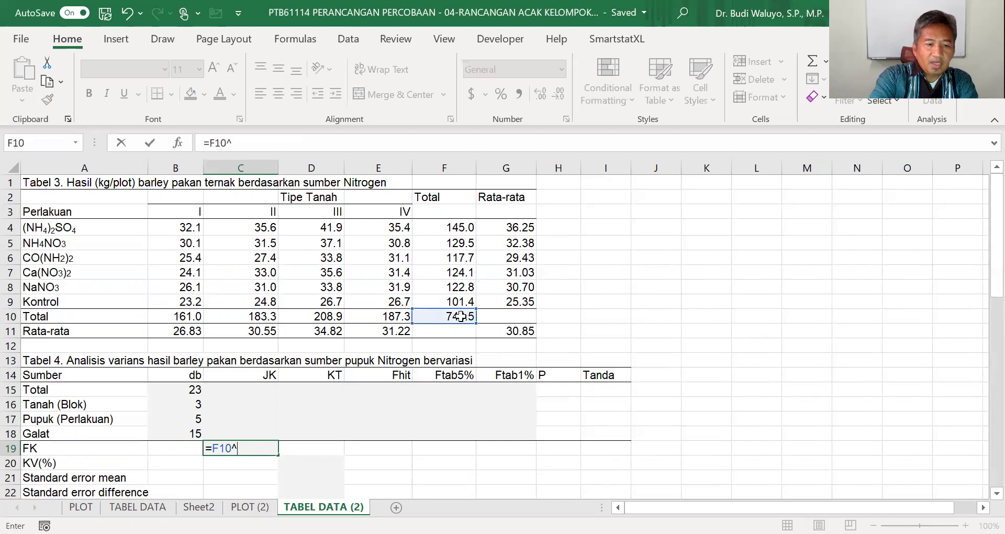
type("2/(")
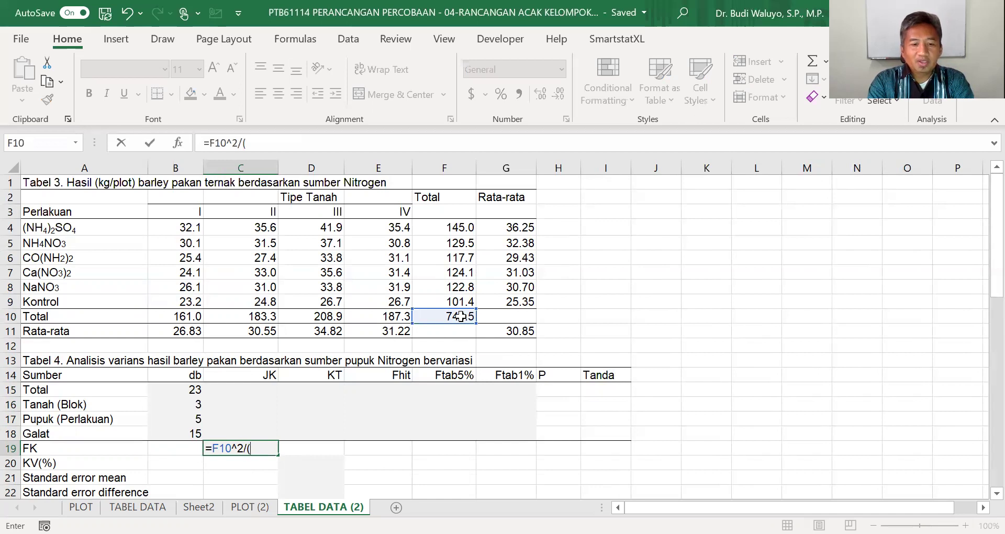
type("4*6)")
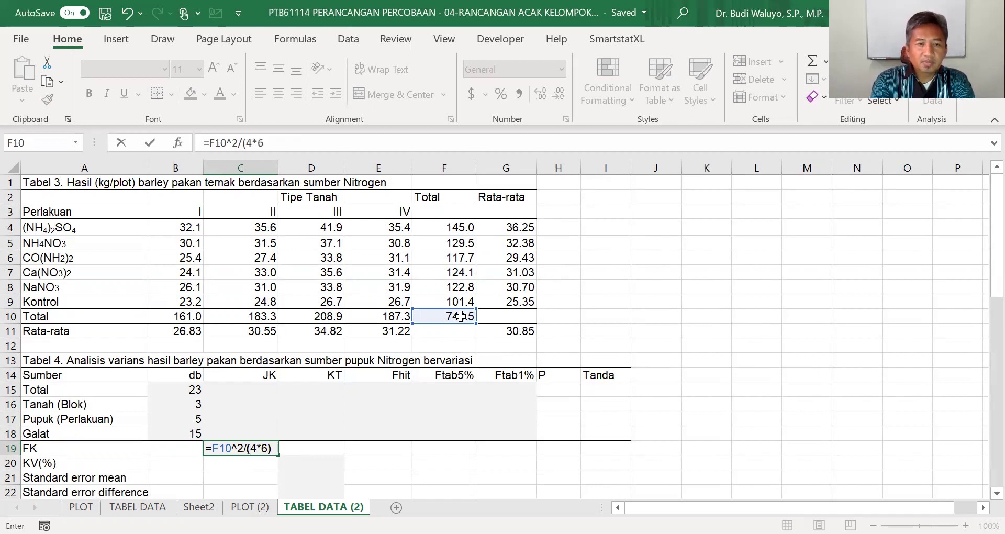
key("Return")
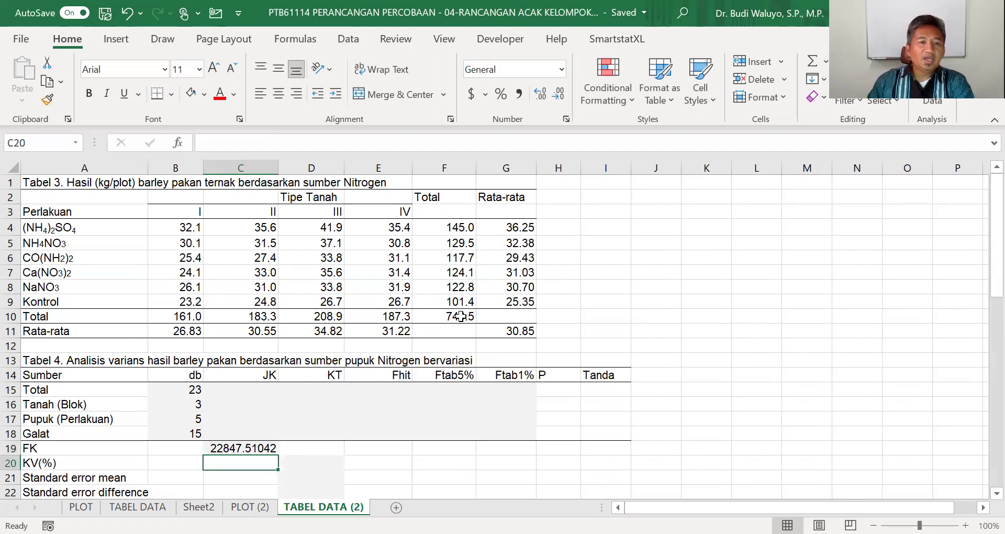
left_click(226, 449)
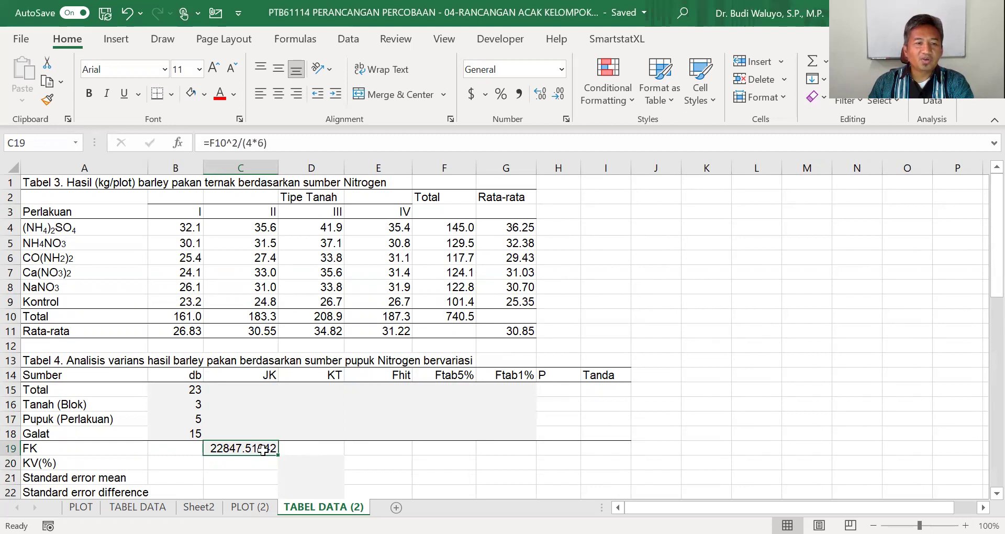
Enter =SUMSQ(B4:E9) in C15 to sum the squares of all plot yields for the Total row
left_click(265, 393)
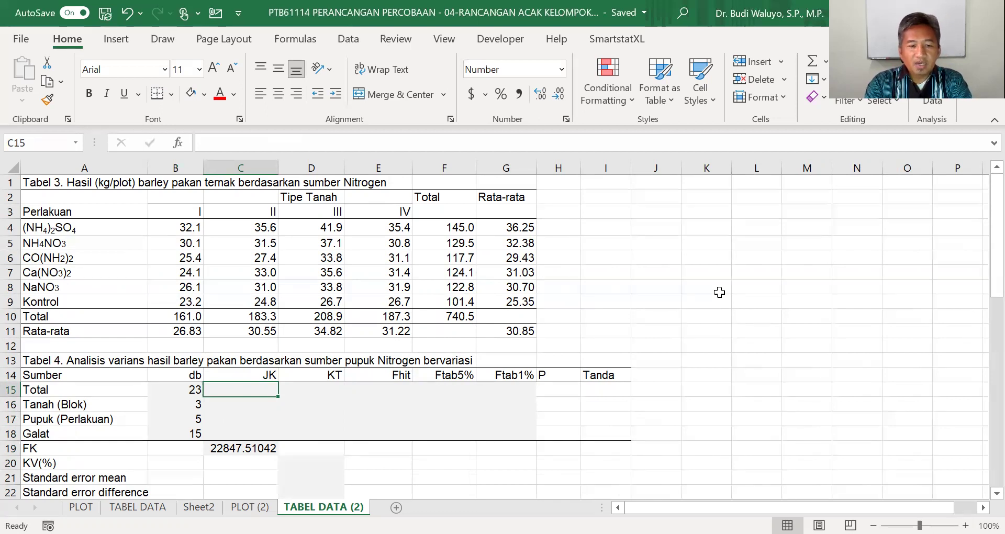
type("=")
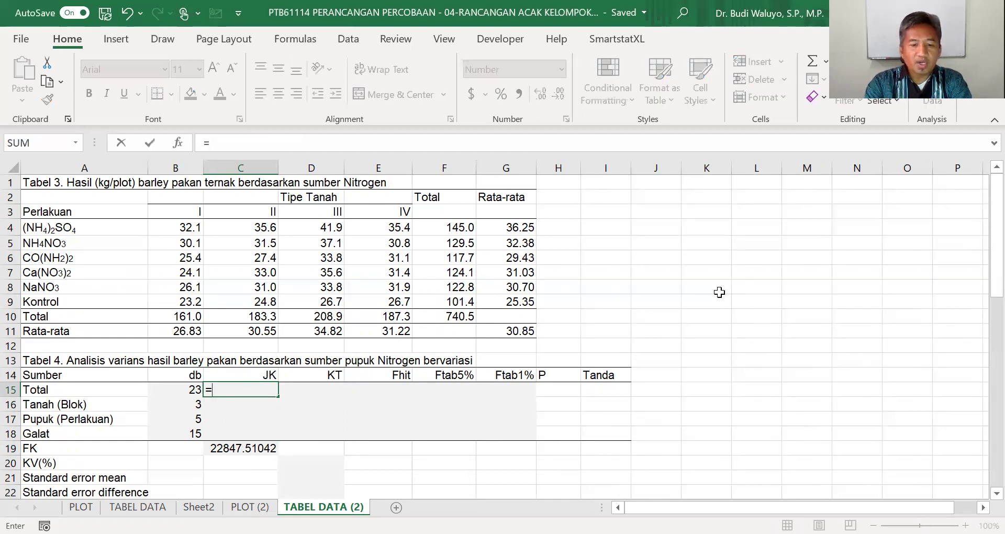
type("sumsq(")
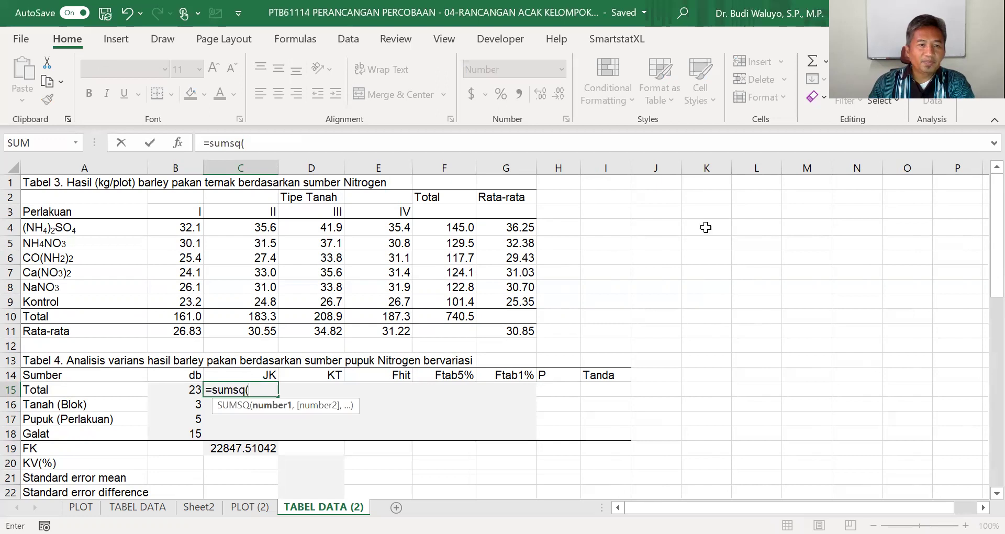
left_click(194, 225)
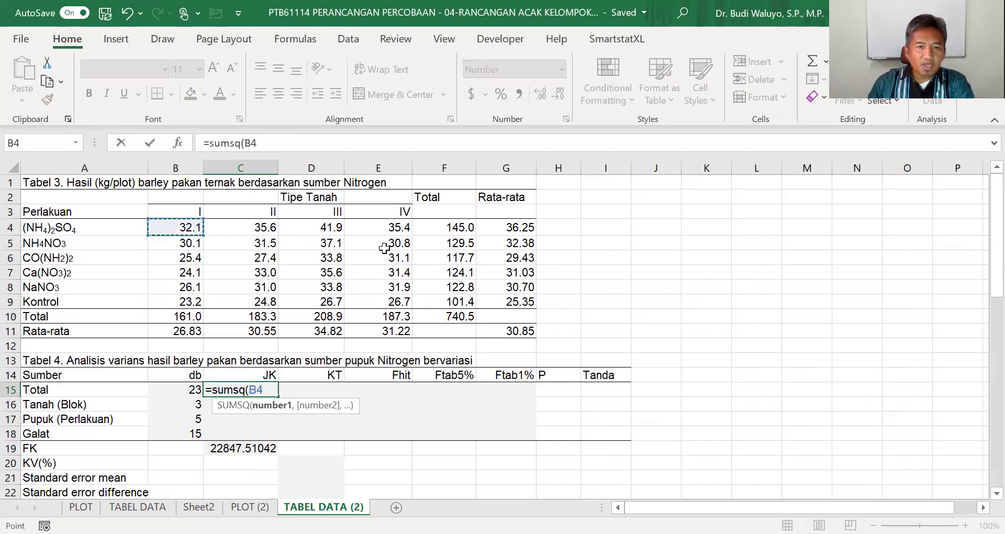
left_click_drag(386, 294, 391, 301)
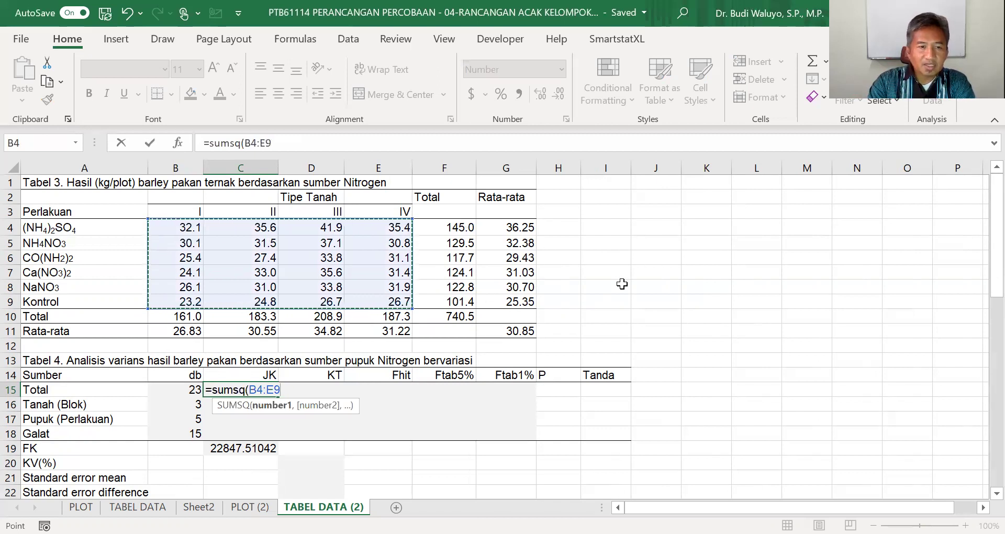
key("Return")
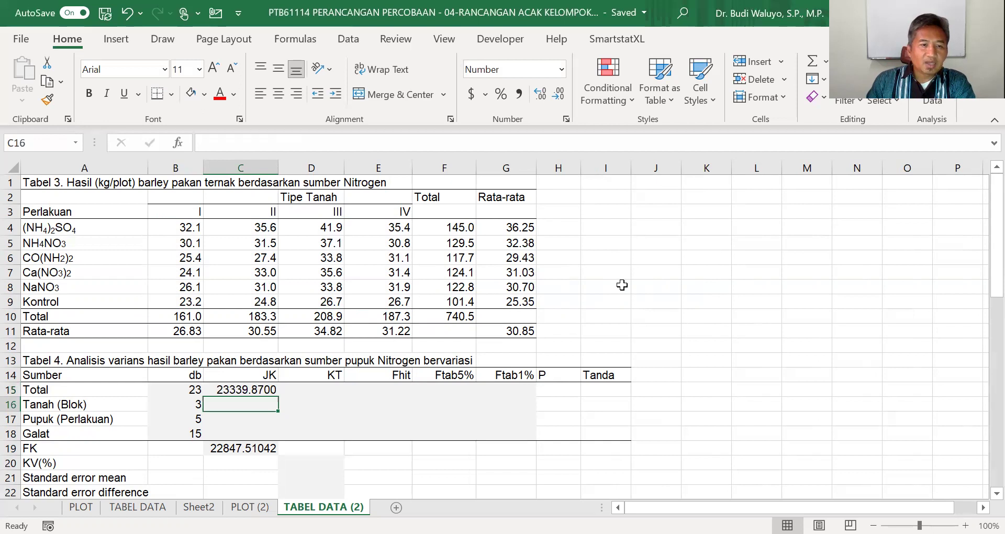
Subtract the correction factor C19 in the total sum of squares formula, making C15 =SUMSQ(B4:E9)-C19
left_click(271, 390)
left_click(334, 143)
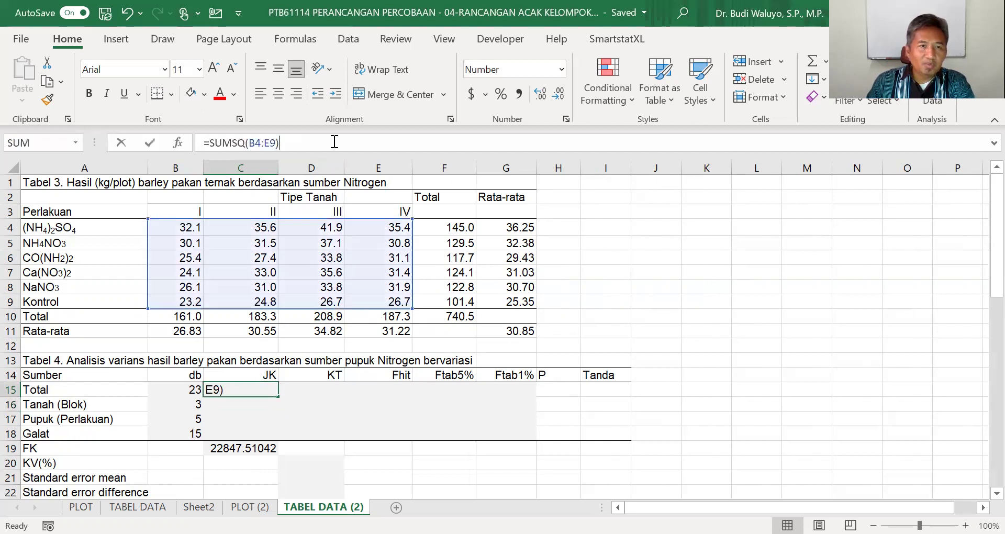
type("-")
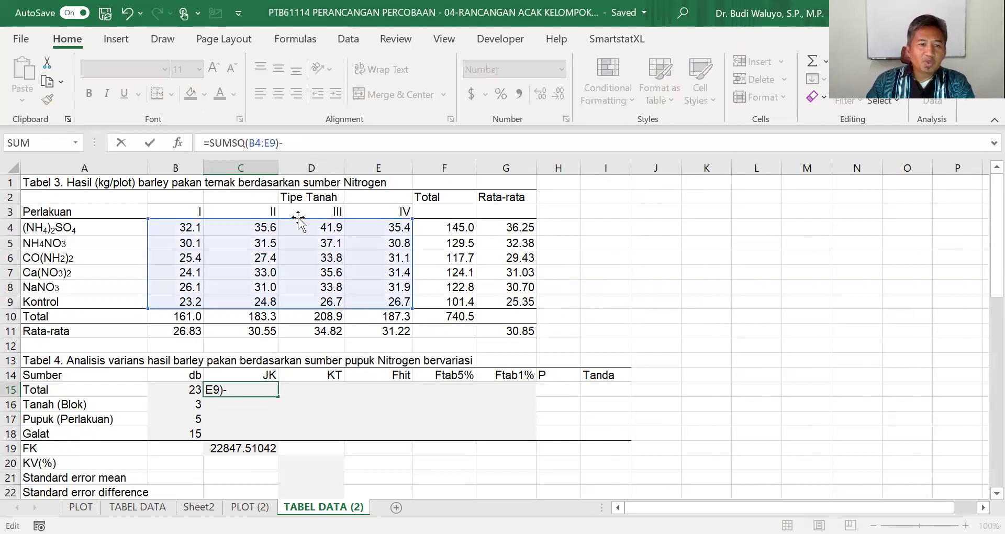
left_click(219, 448)
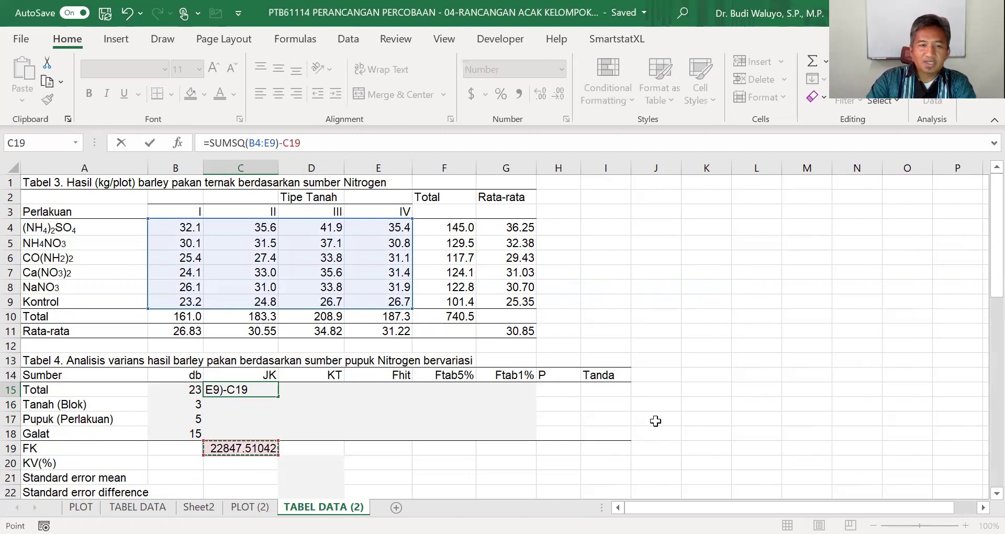
key("Return")
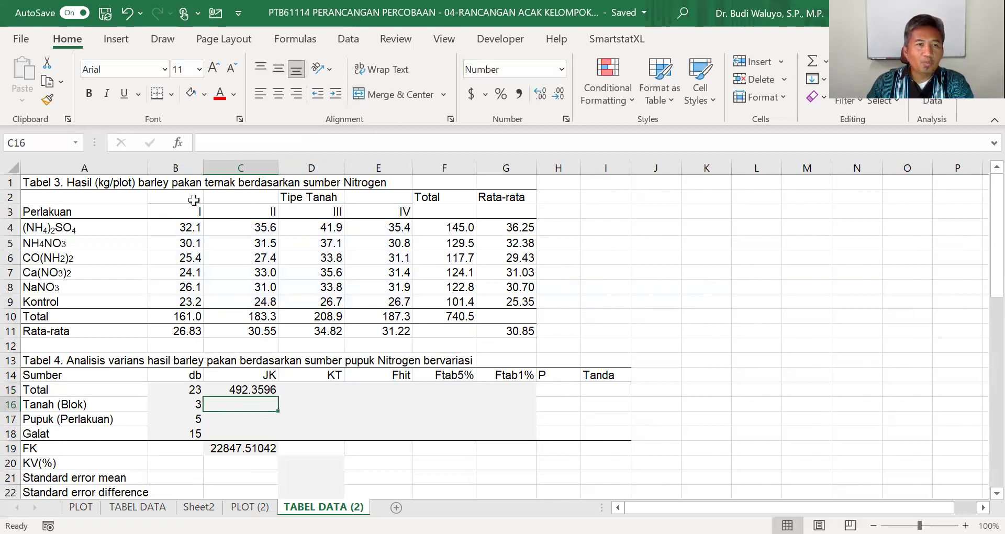
Calculate the block (Tanah) sum of squares in C16 with the formula =(1/6)*SUMSQ(B10:E10)-C19
type("=")
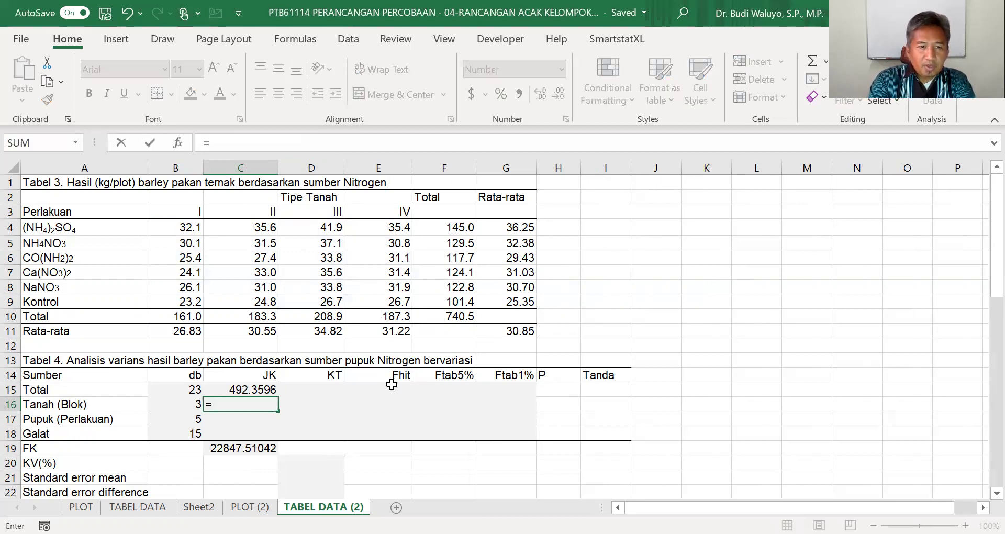
type("(1/")
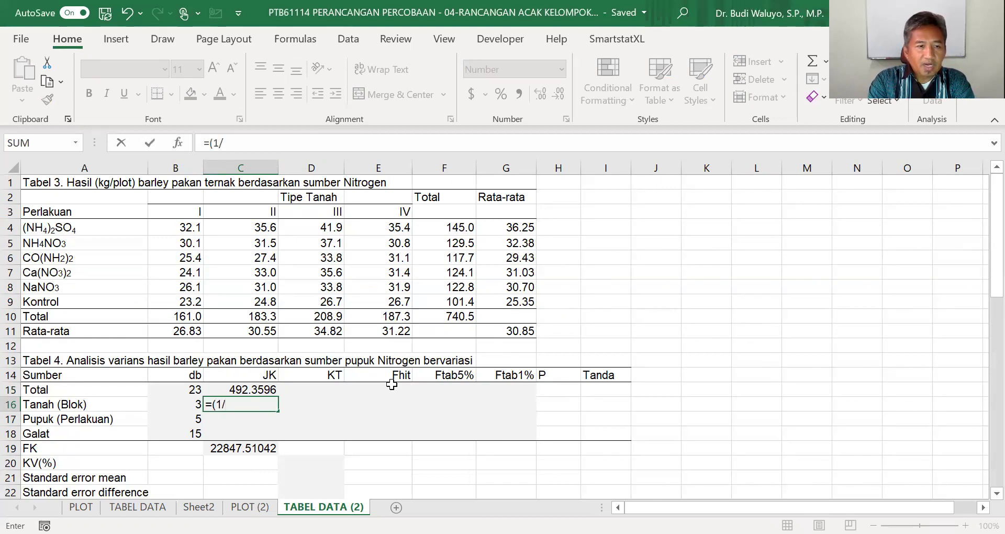
type("6")
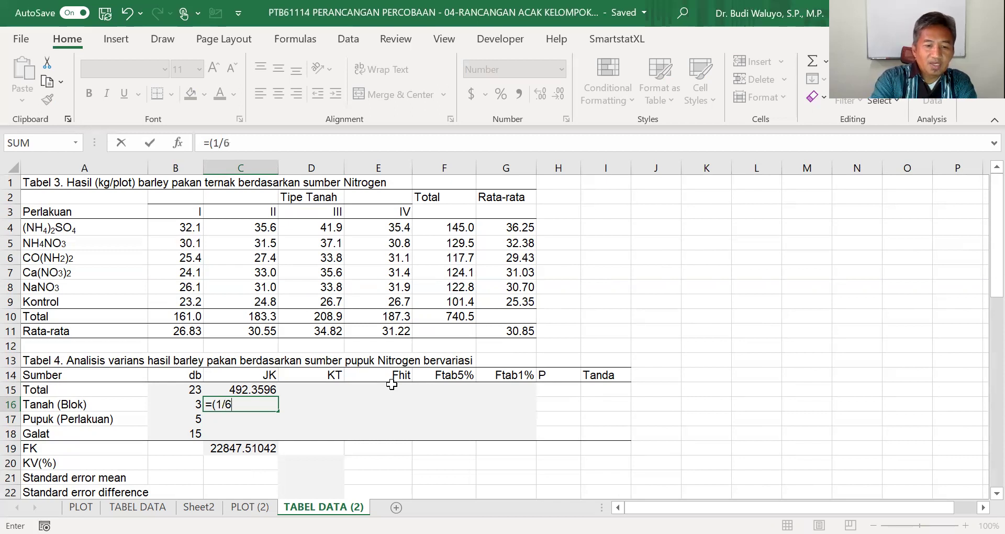
type(")*")
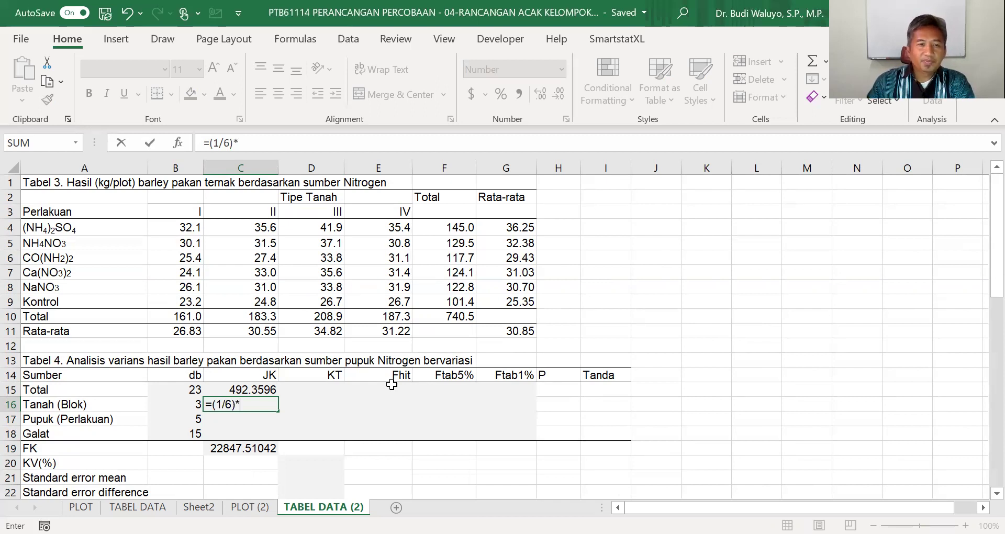
type("sumsq(")
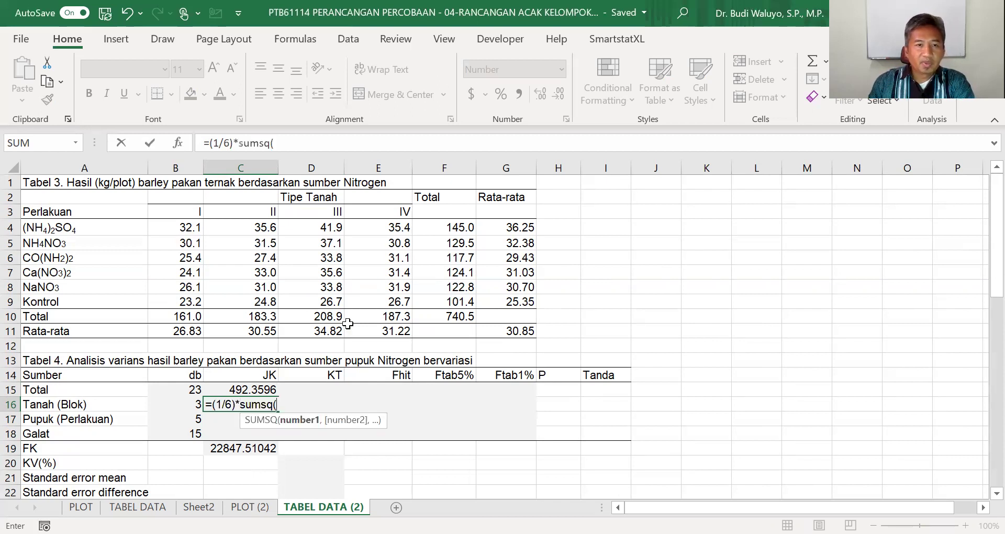
left_click(183, 316)
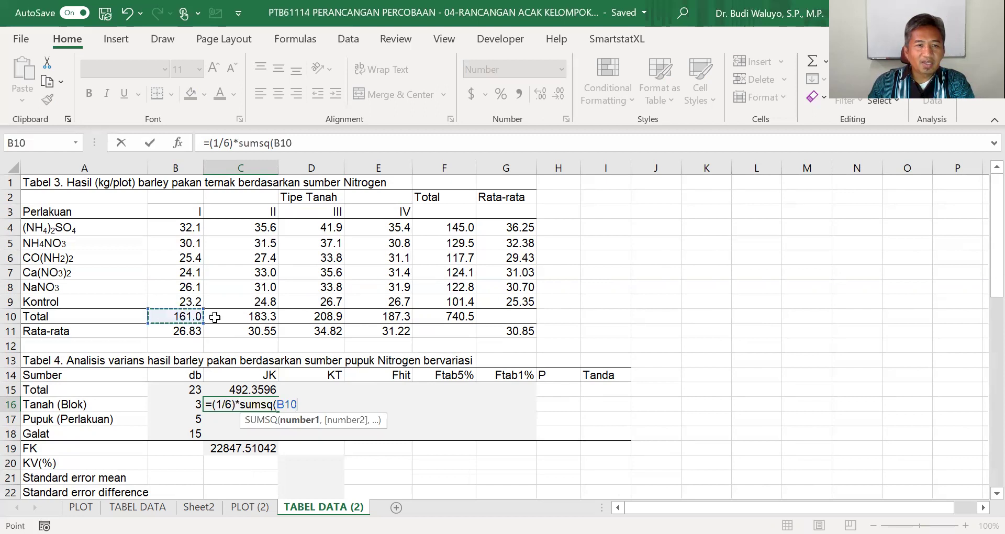
left_click(367, 316, "shift")
type(")")
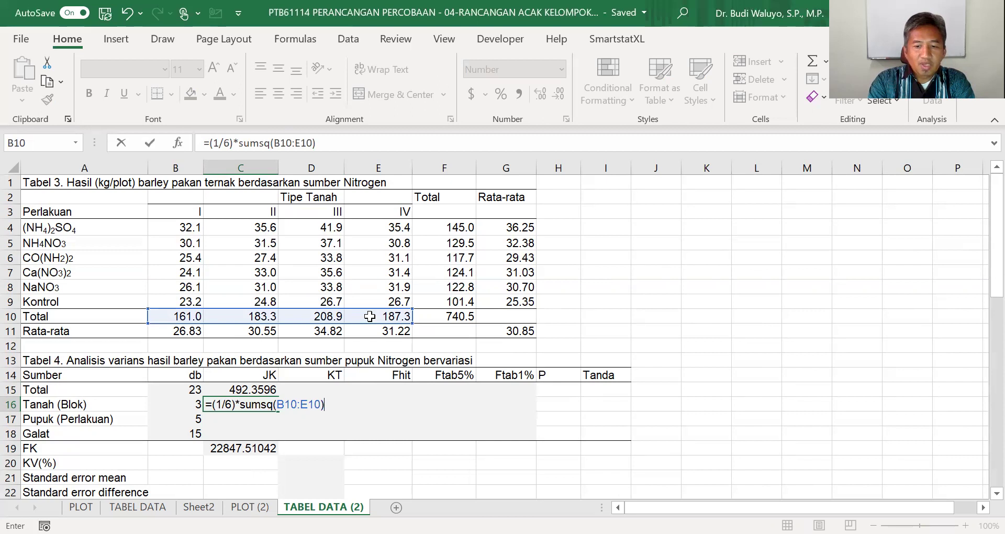
type("-")
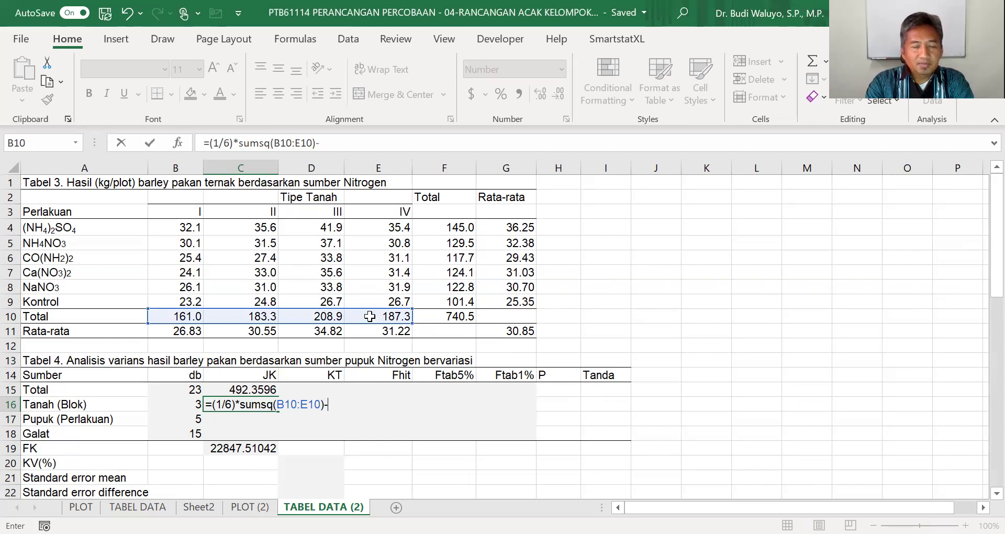
left_click(246, 446)
key("Return")
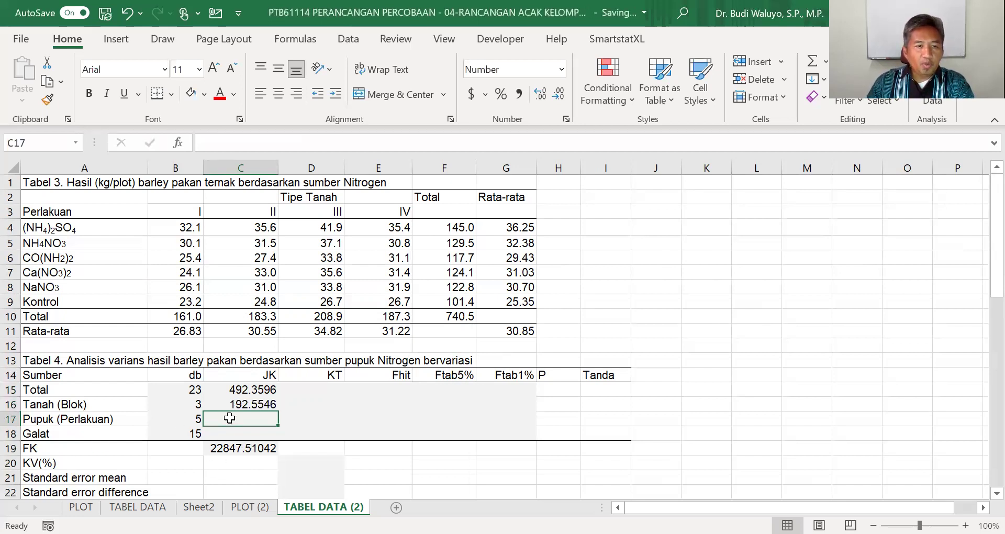
Calculate the fertilizer treatment (Pupuk) sum of squares in C17 with the formula =(1/4)*SUMSQ(F4:F9)-C19
type("=")
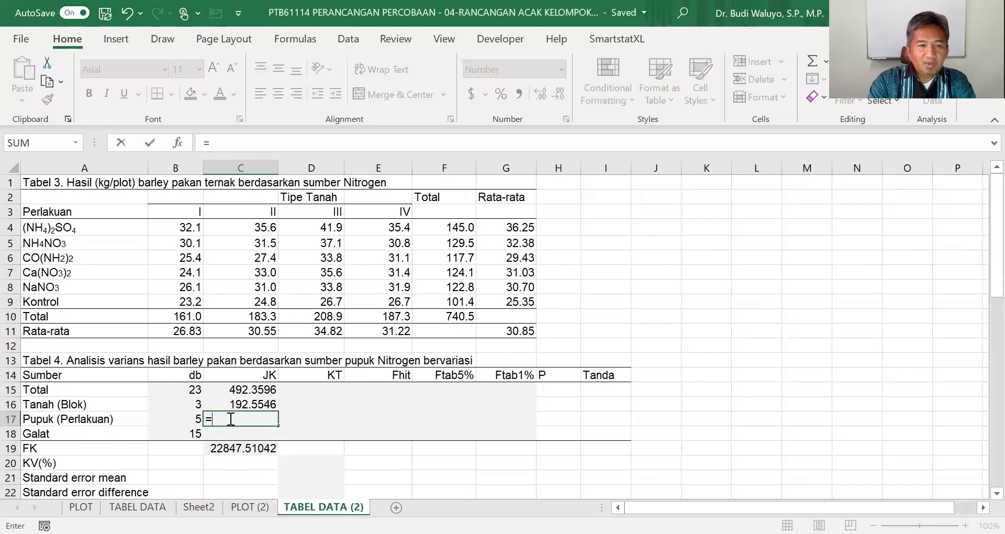
type("1")
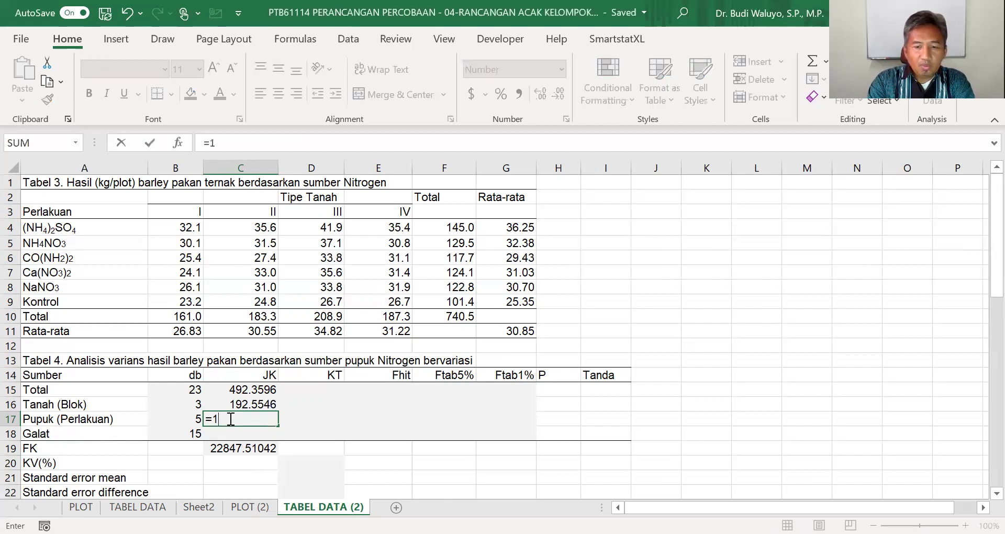
key("BackSpace")
type("(1/")
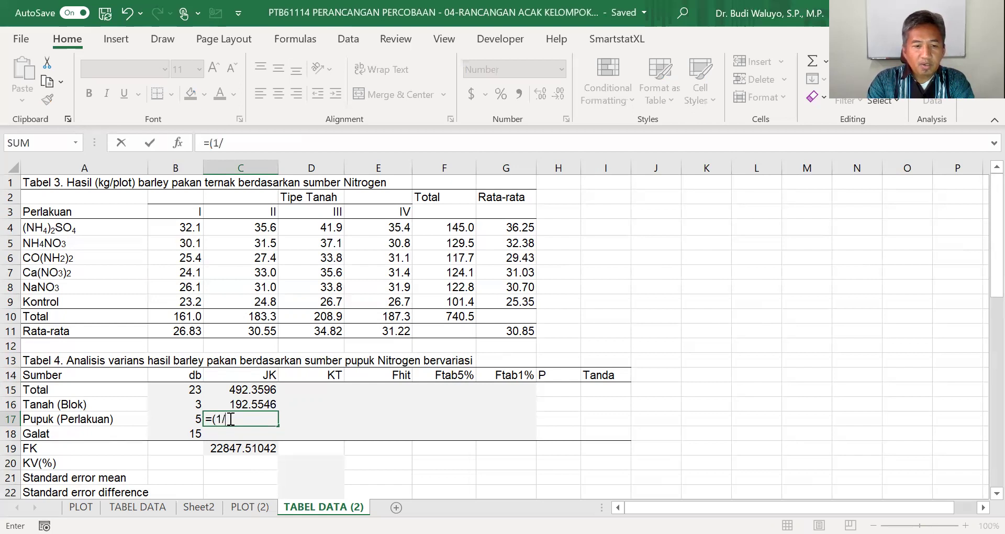
type("4")
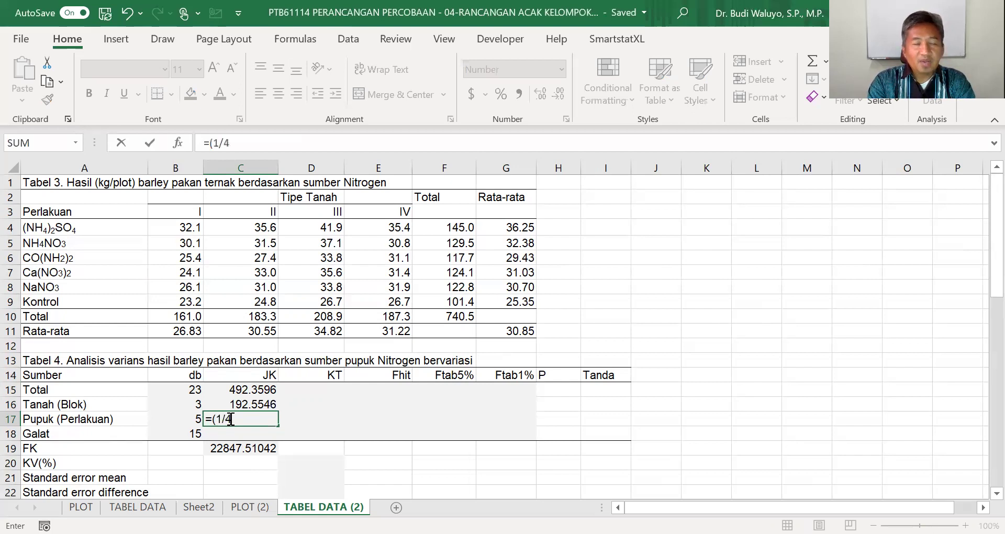
type(")*")
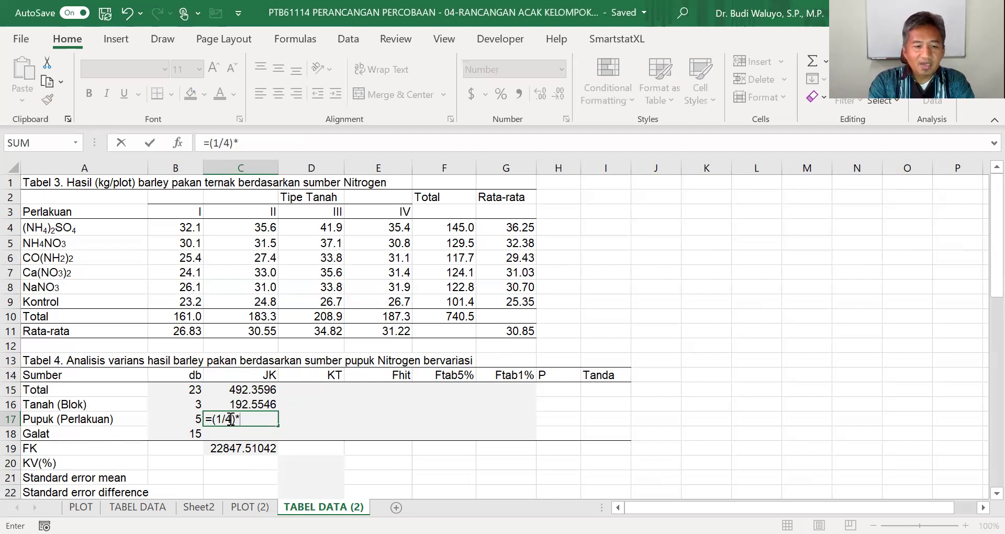
type("sumsq")
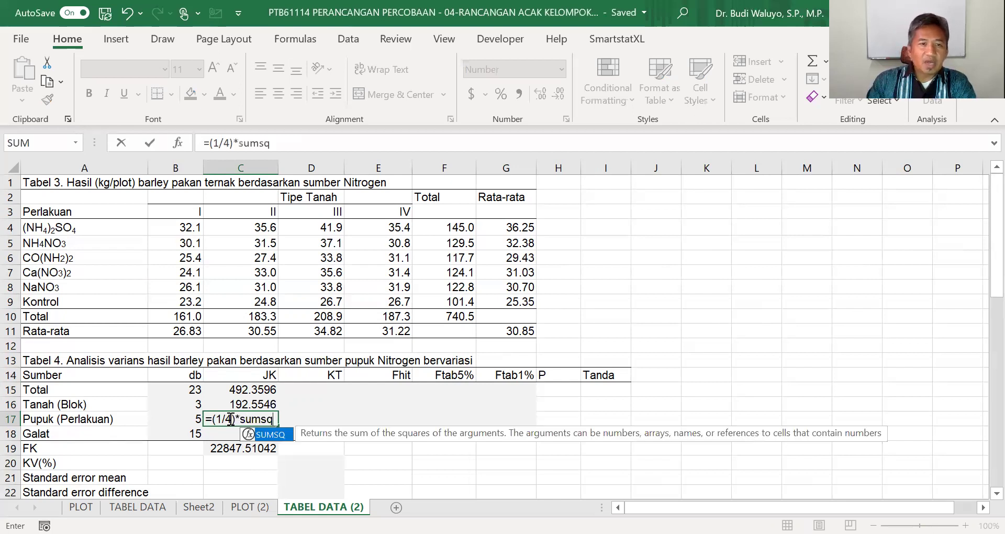
type("(")
left_click(447, 227)
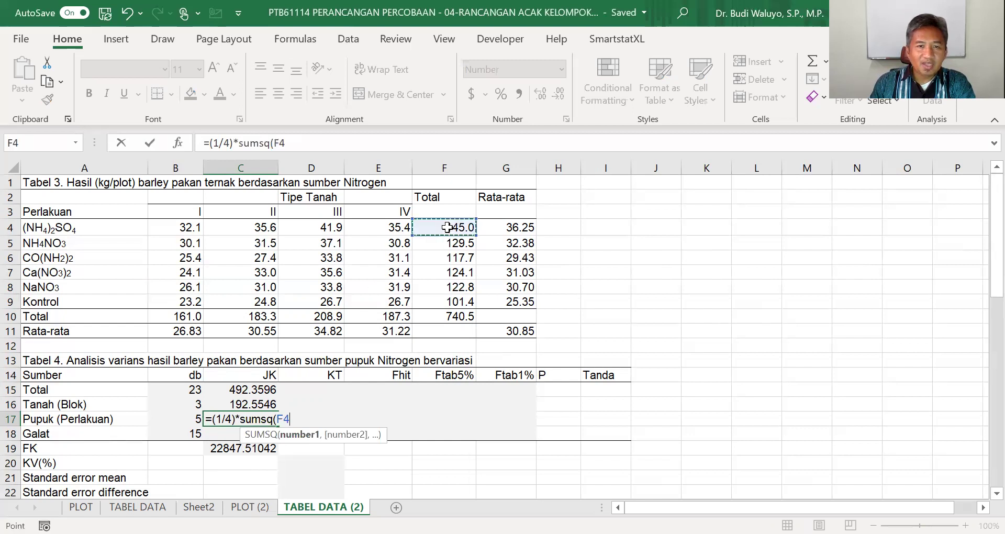
left_click(452, 301, "shift")
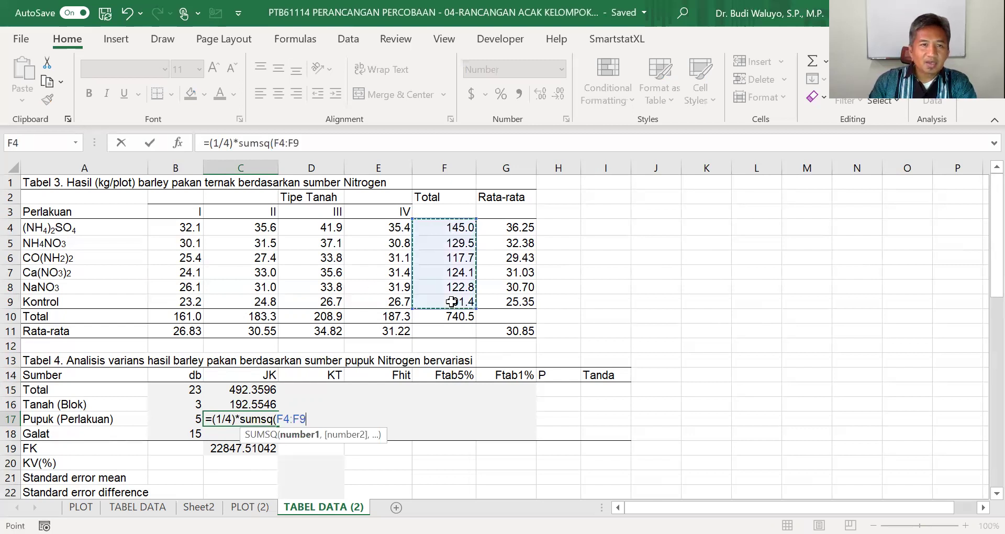
type(")")
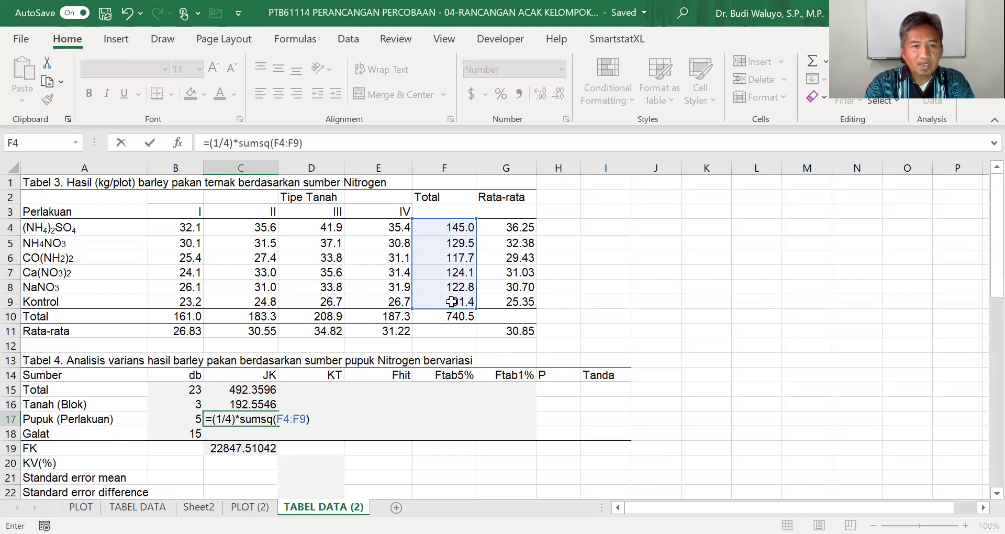
type("-")
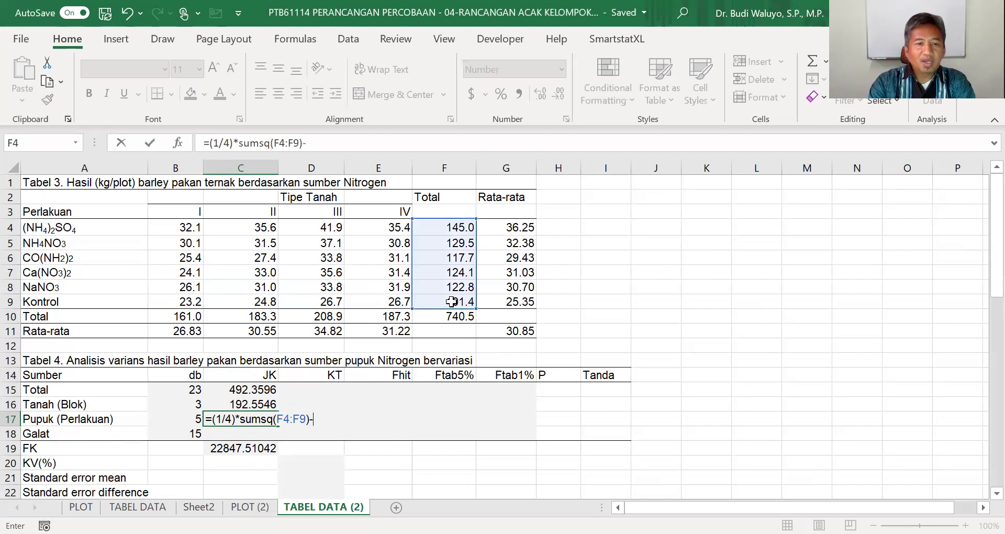
left_click(265, 448)
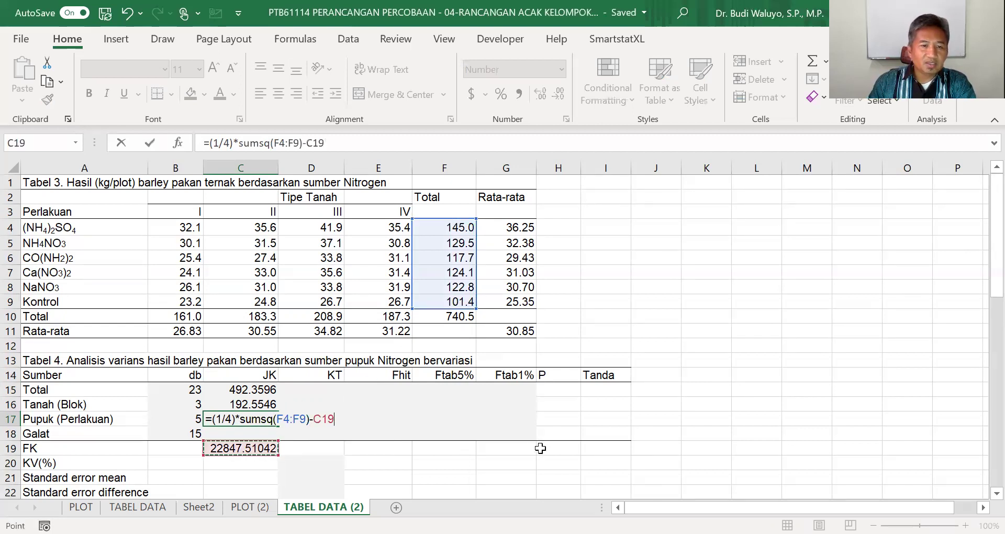
key("Return")
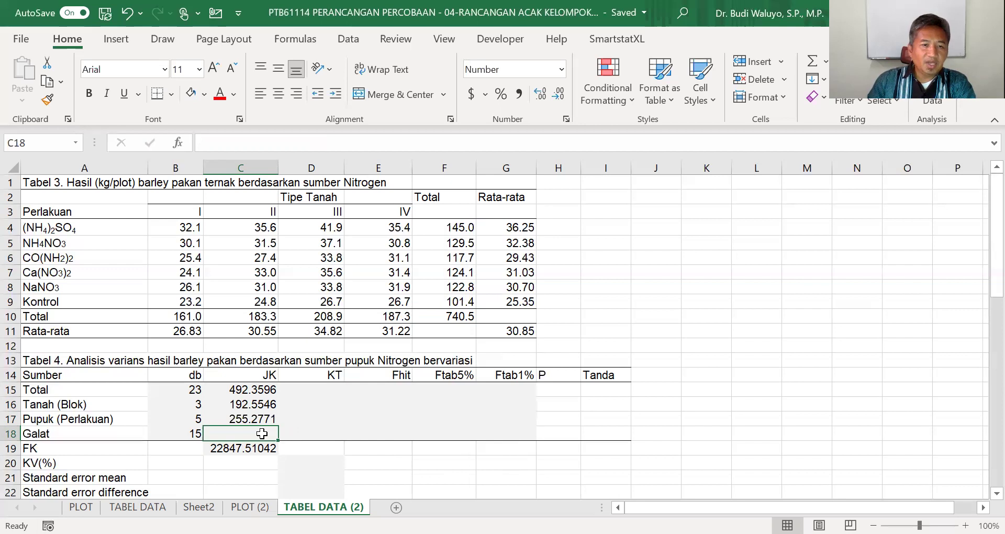
Calculate the error (Galat) sum of squares in C18 with the formula =C15-C16-C17
type("=")
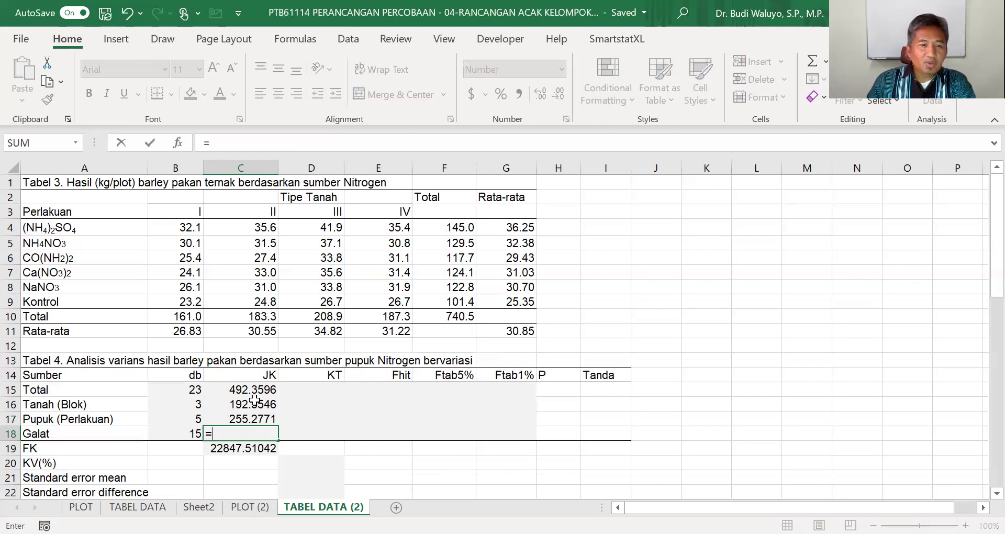
left_click(241, 388)
type("-")
left_click(234, 404)
type("-")
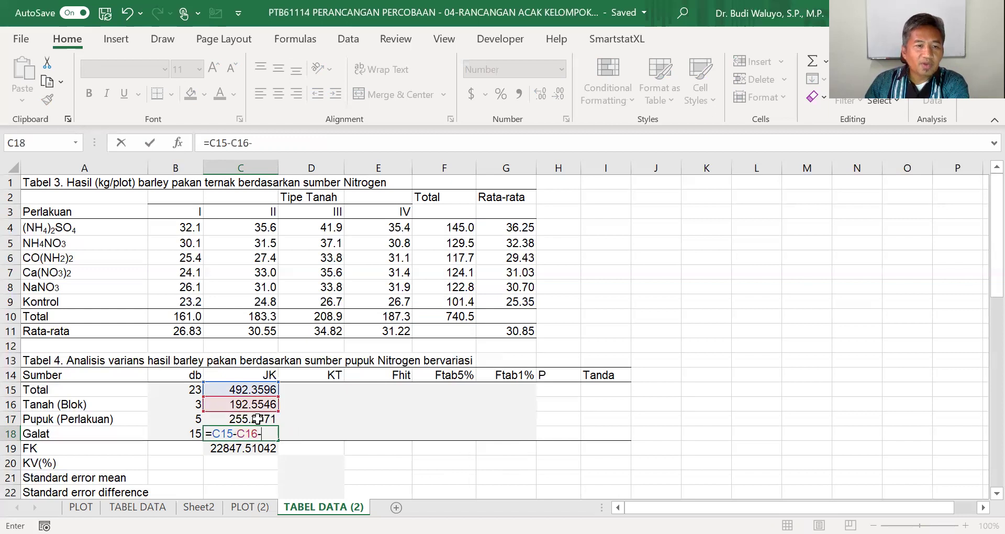
left_click(260, 419)
key("Return")
left_click(259, 431)
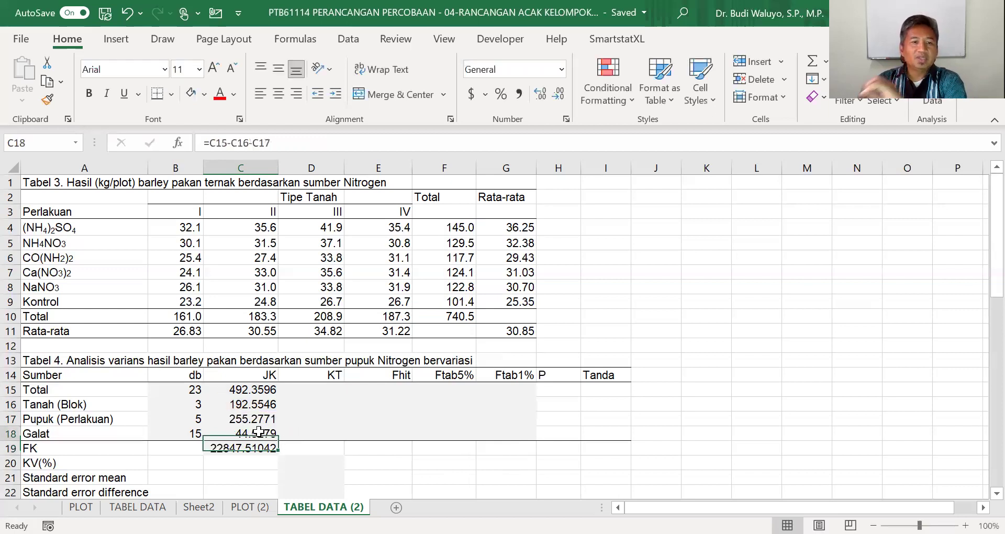
Try showing the sums of squares in C15:C18 with two decimal places and return them to four
left_click_drag(258, 391, 260, 435)
left_click(558, 95)
left_click(558, 94)
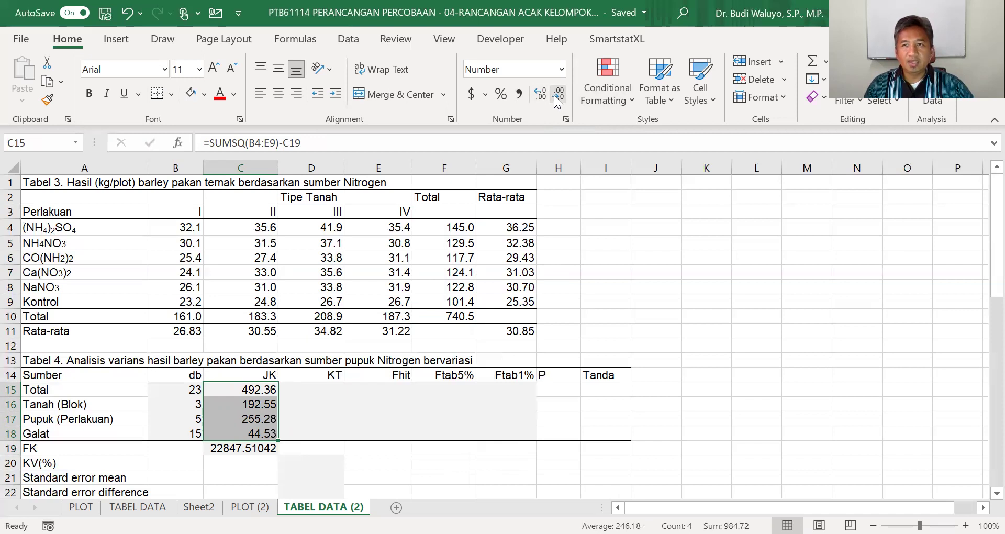
left_click(542, 94)
left_click(542, 94)
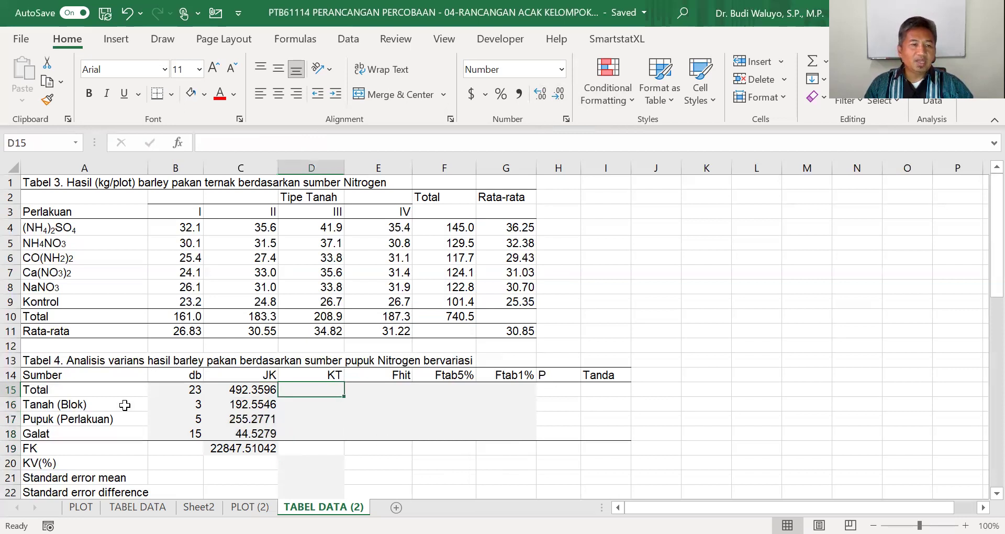
Calculate the block mean square (KT) in D16 as =C16/B16 and fill the formula down through D18
left_click(305, 403)
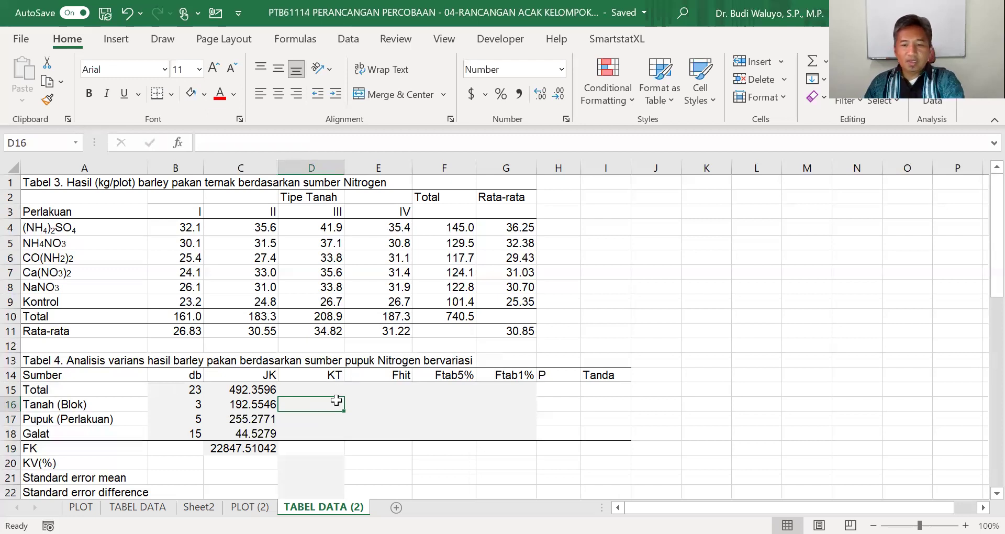
type("=")
left_click(245, 405)
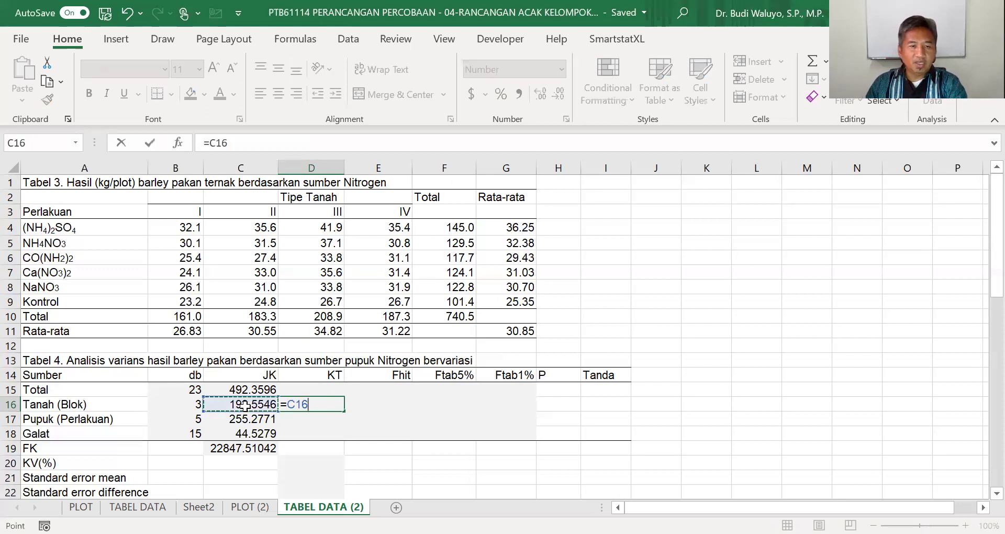
type("/")
left_click(190, 404)
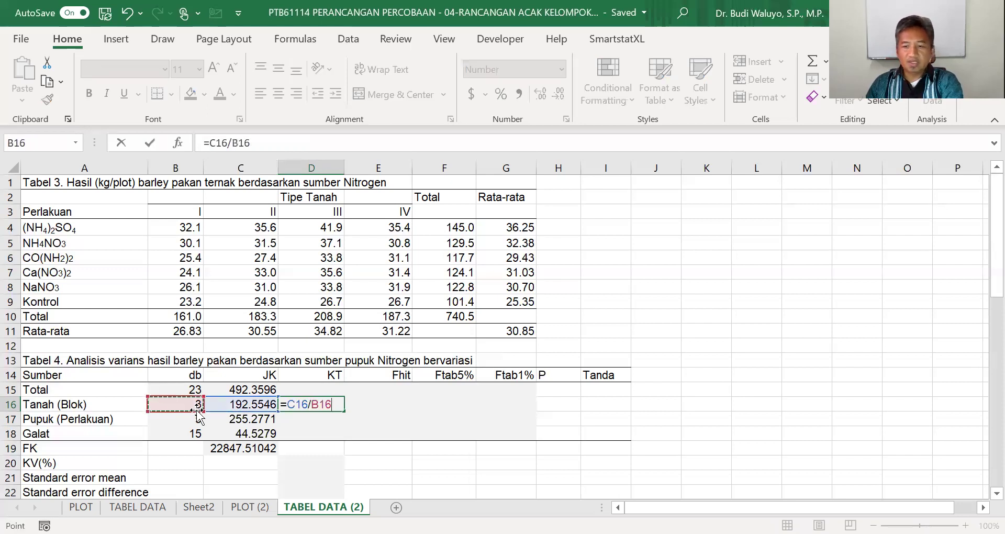
key("Return")
key("Up")
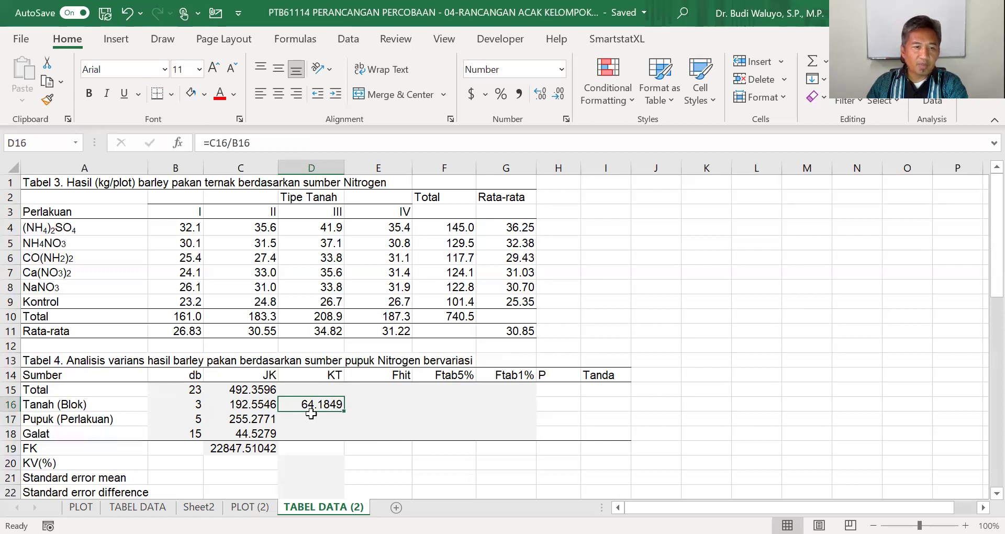
left_click_drag(345, 411, 343, 439)
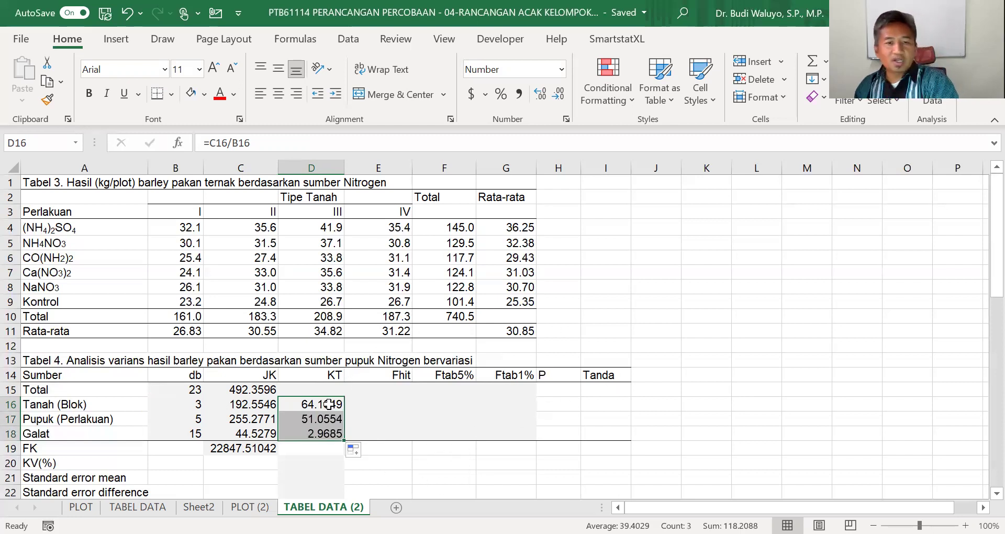
Calculate the block F value (Fhit) in E16 by dividing its mean square by the error mean square, =D16/D18
left_click(365, 404)
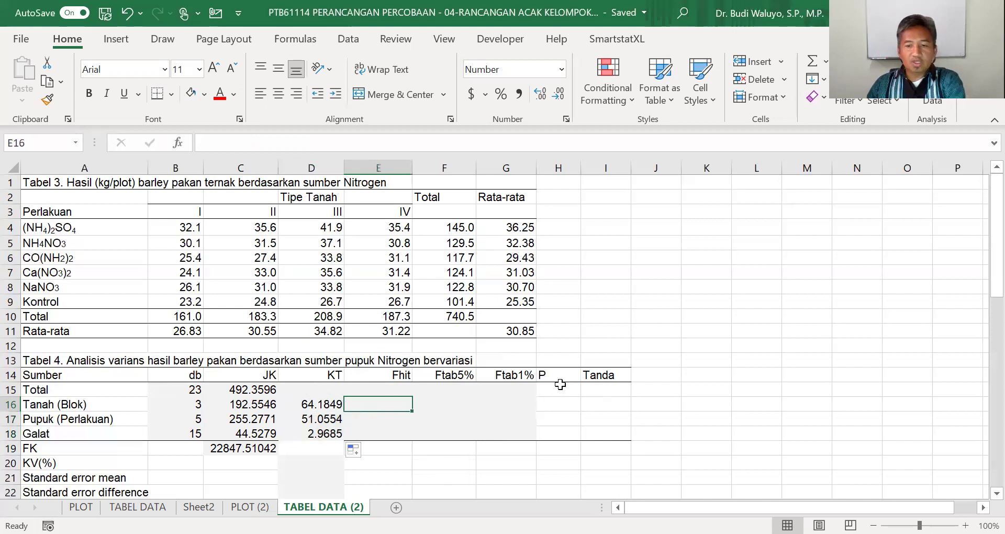
type("=")
left_click(338, 407)
type("/")
left_click(322, 433)
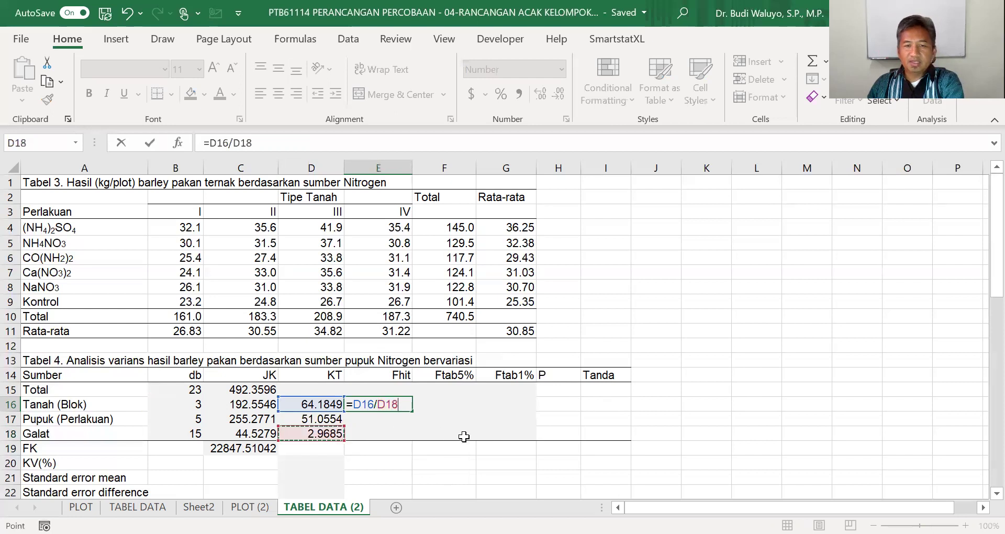
key("Return")
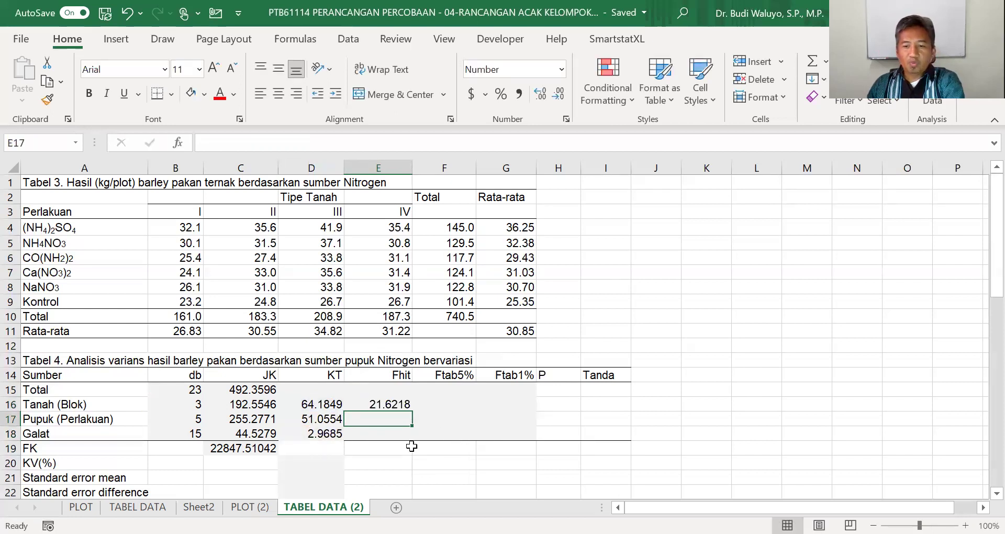
Calculate the treatment (Perlakuan) F value in E17 by dividing its mean square by the error mean square, =D17/D18
type("=")
left_click(322, 417)
type("/")
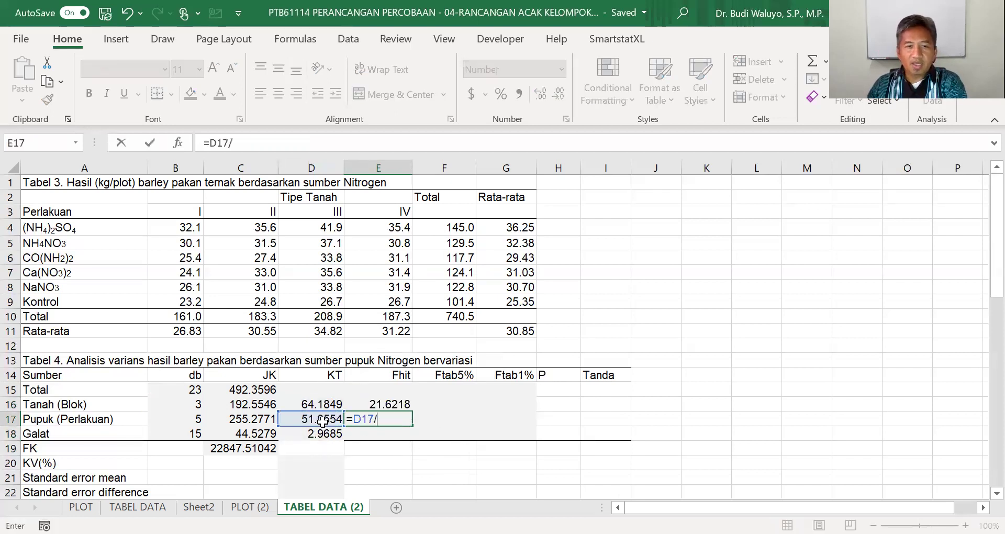
left_click(320, 434)
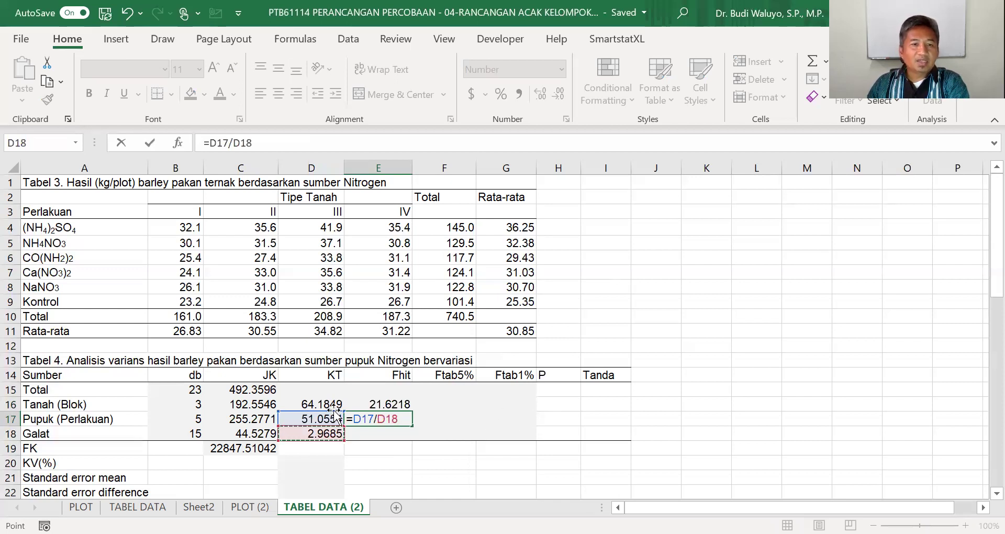
key("Return")
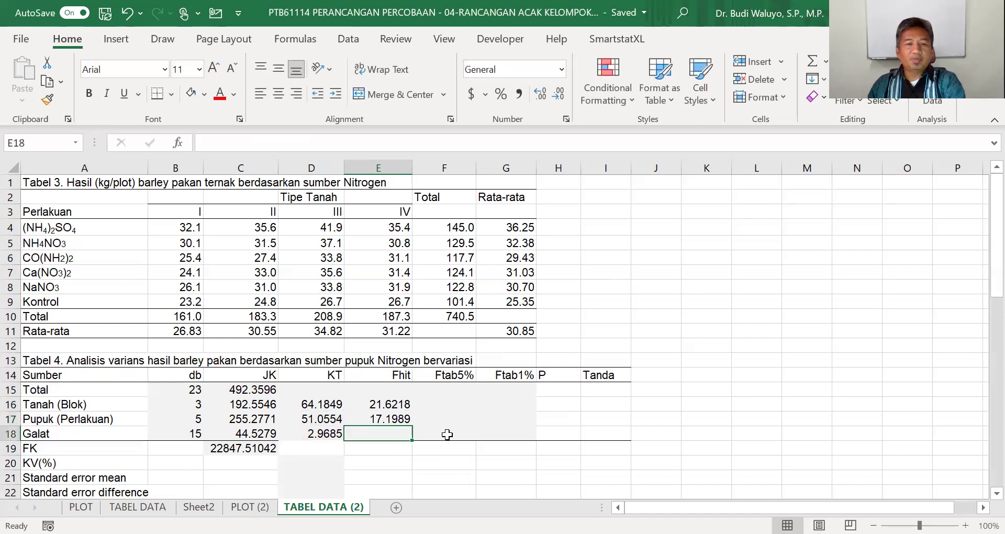
left_click(399, 417)
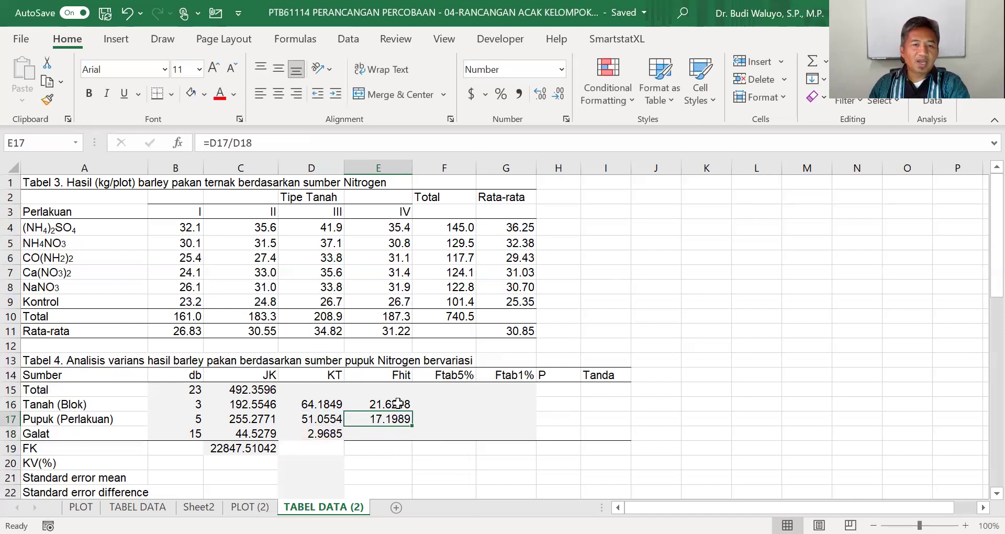
Calculate the 5% critical F value for blocks in F16 with =FINV(0.05,B16,B18)
left_click(442, 405)
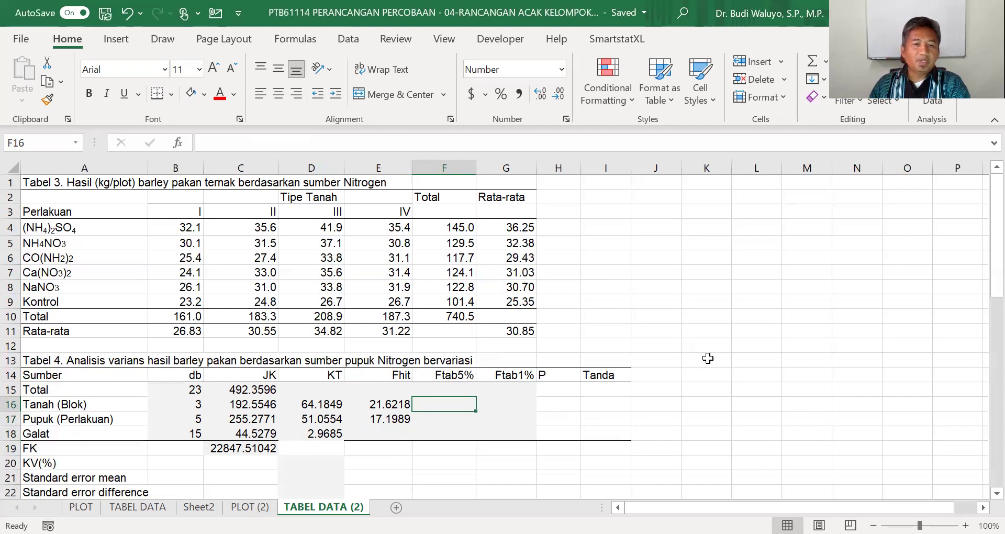
type("=")
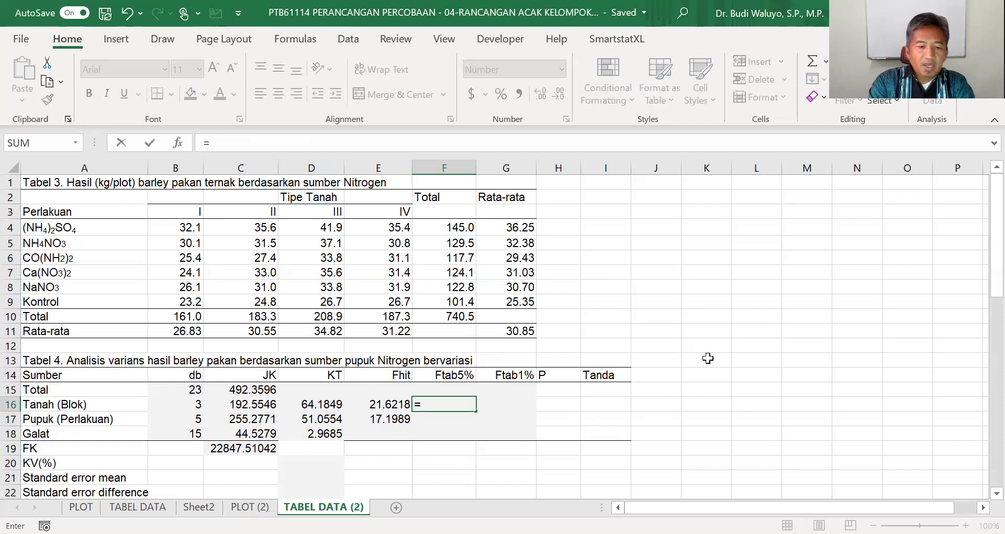
type("finv(")
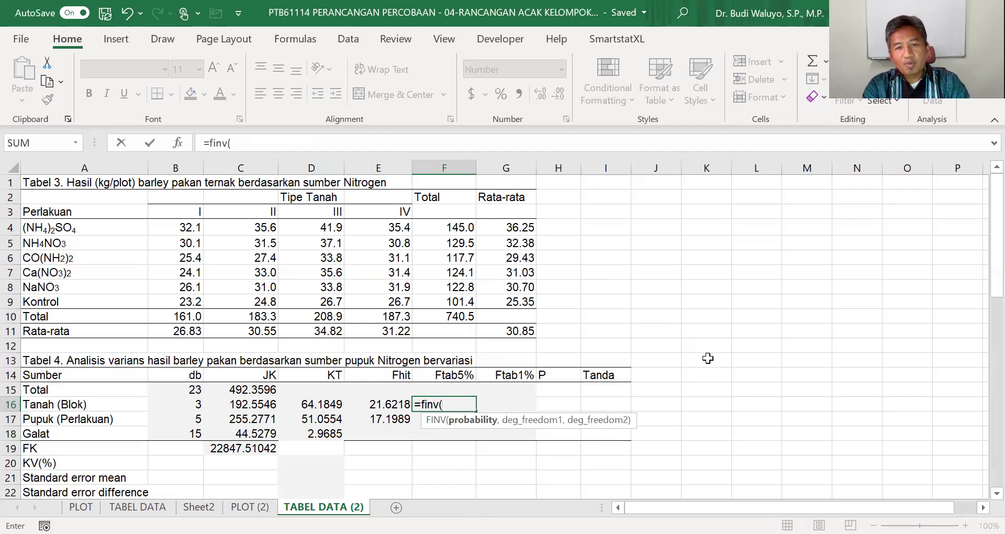
type("0.05")
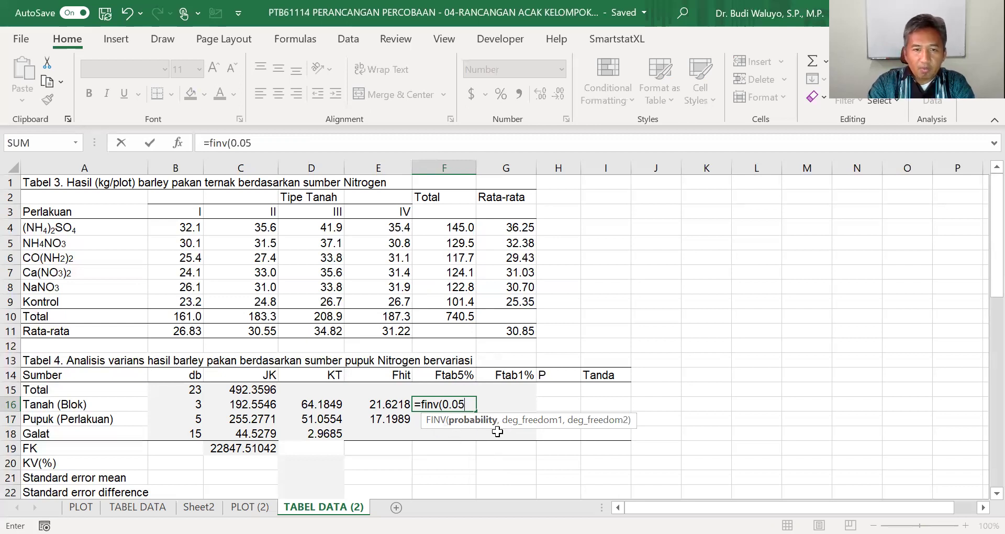
type(",")
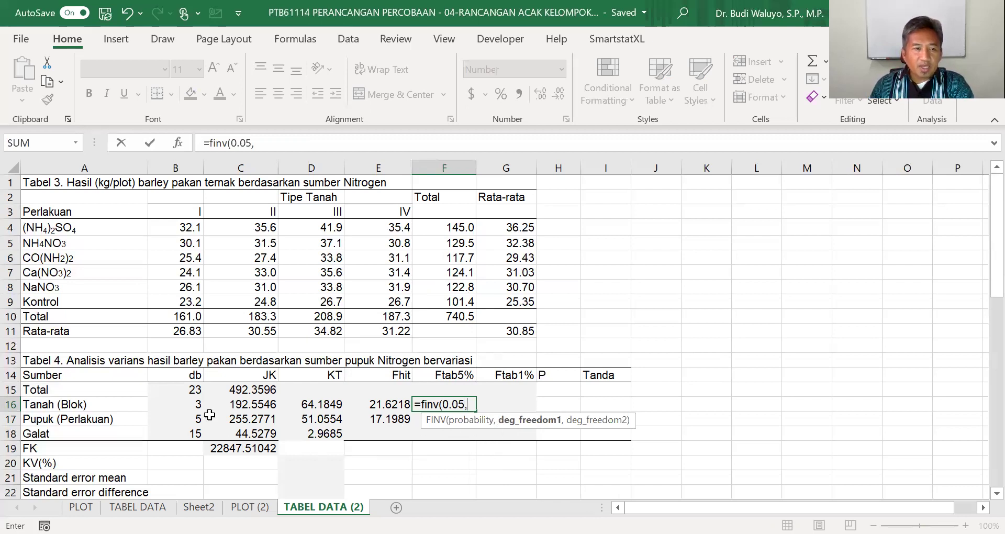
left_click(190, 404)
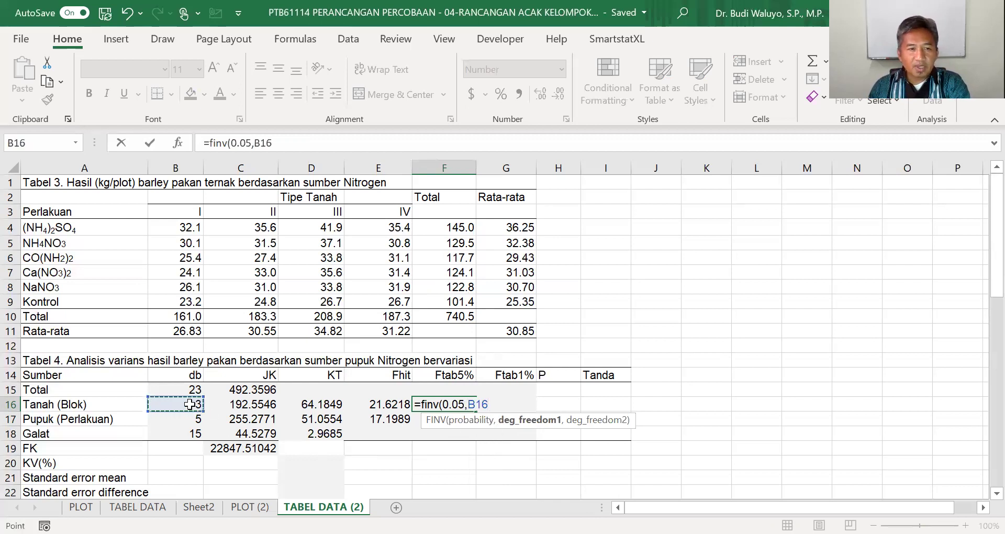
type(",")
left_click(191, 434)
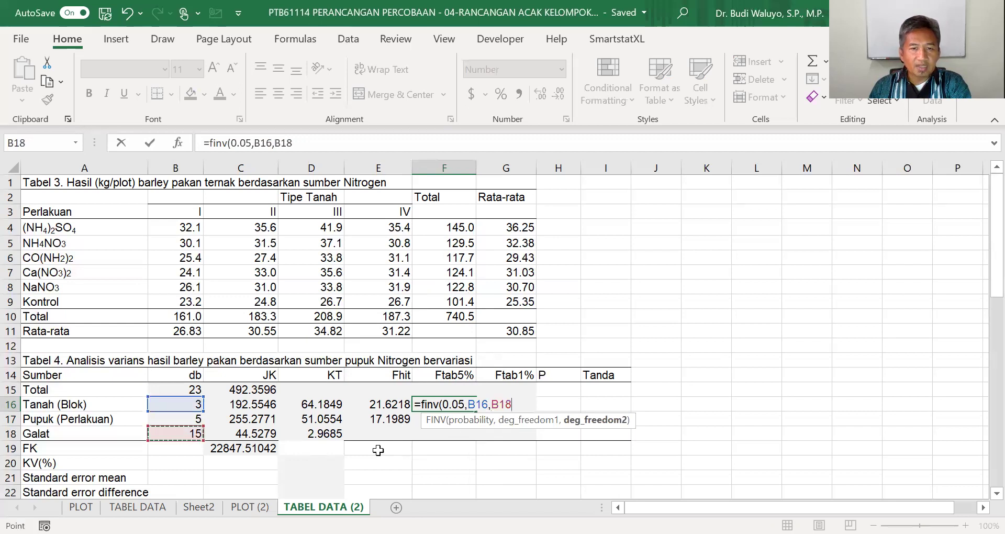
key("Return")
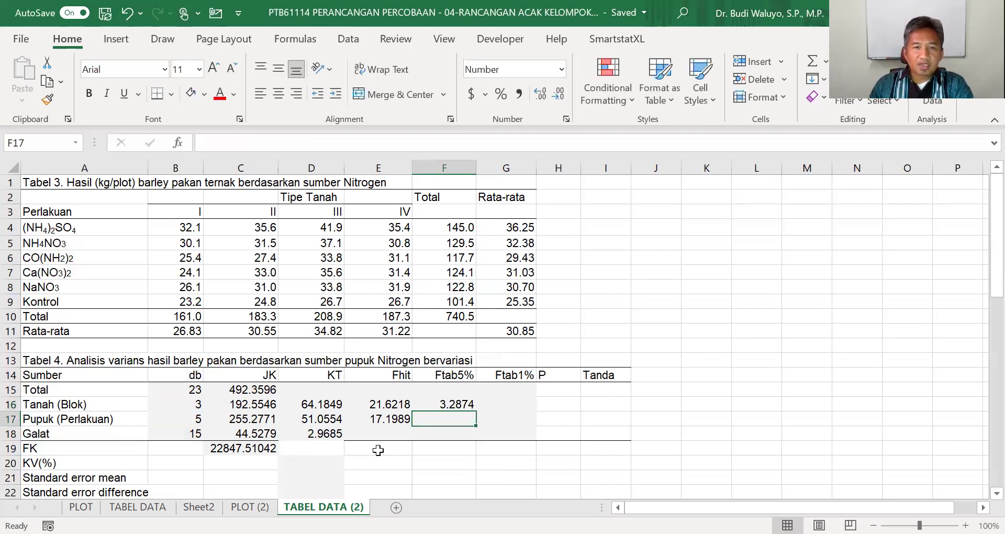
Calculate the 5% critical F value for the fertilizer treatment in F17 with =FINV(0.05,B17,B18)
type("=")
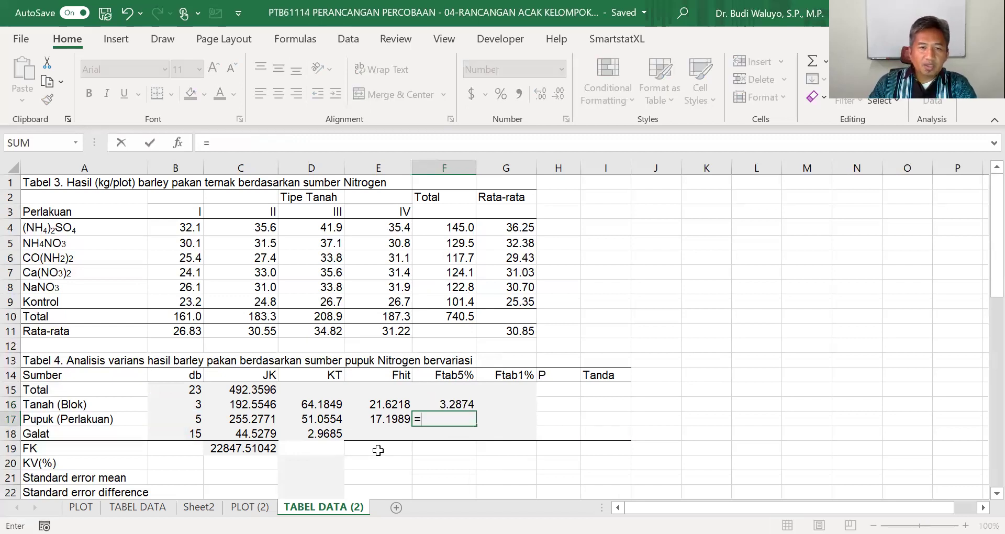
type("f")
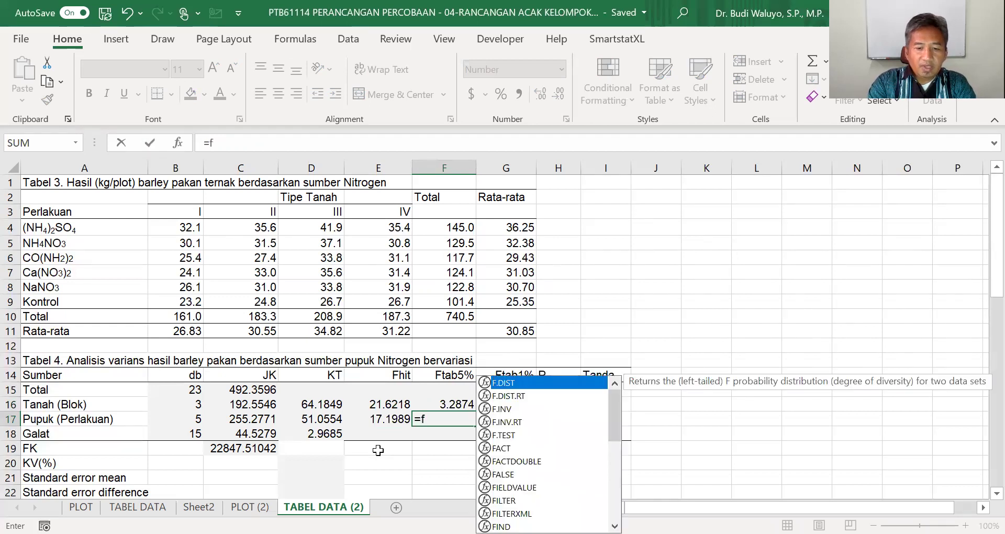
type("inv(")
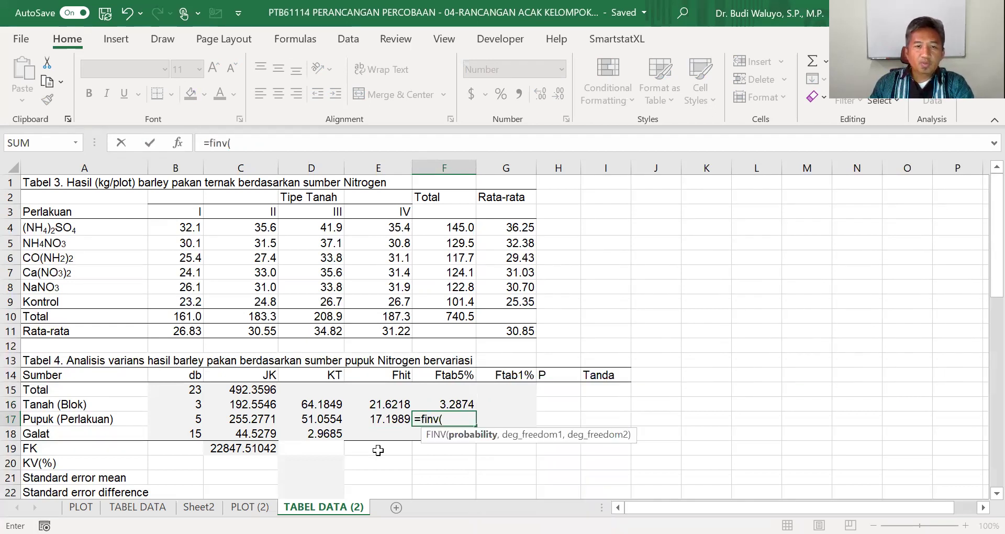
type("0.05")
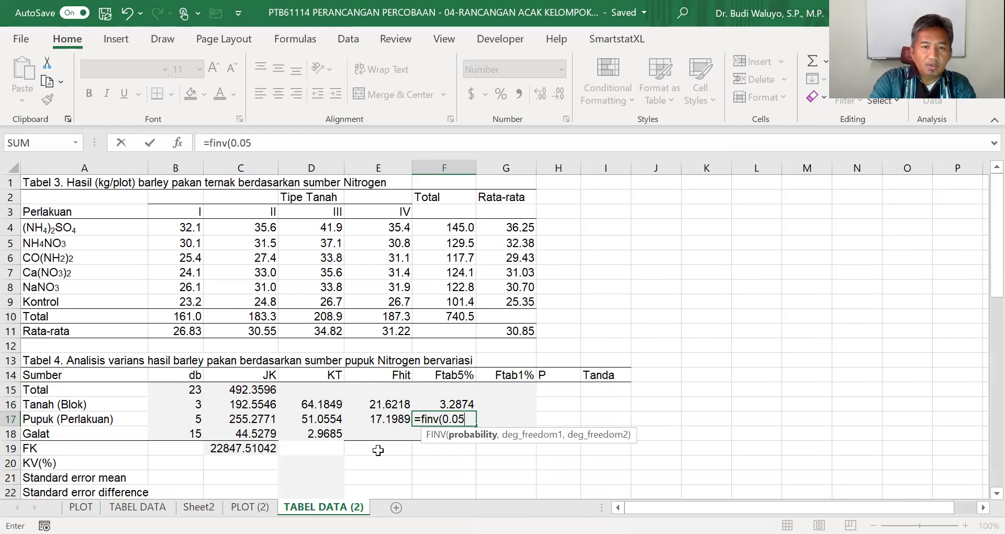
type(",")
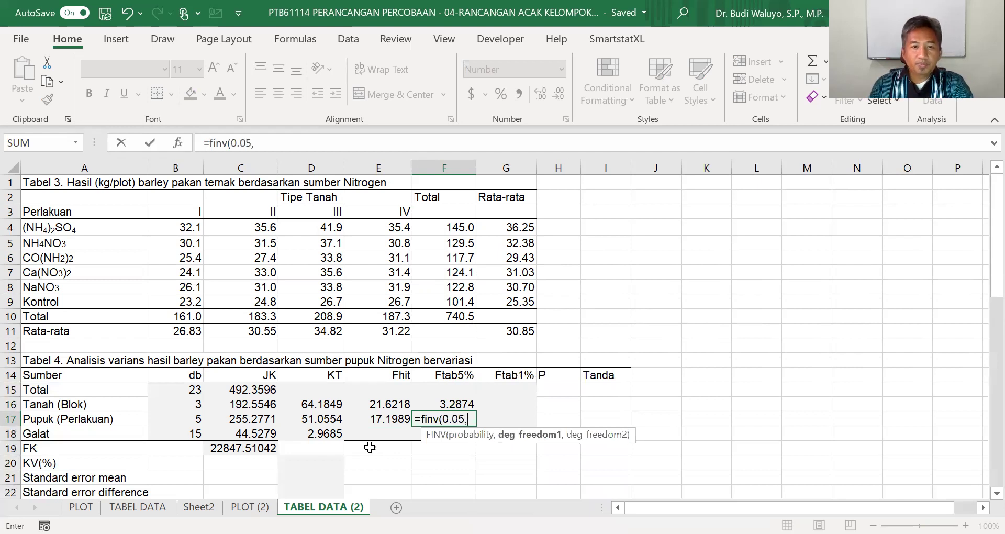
left_click(198, 419)
type(",")
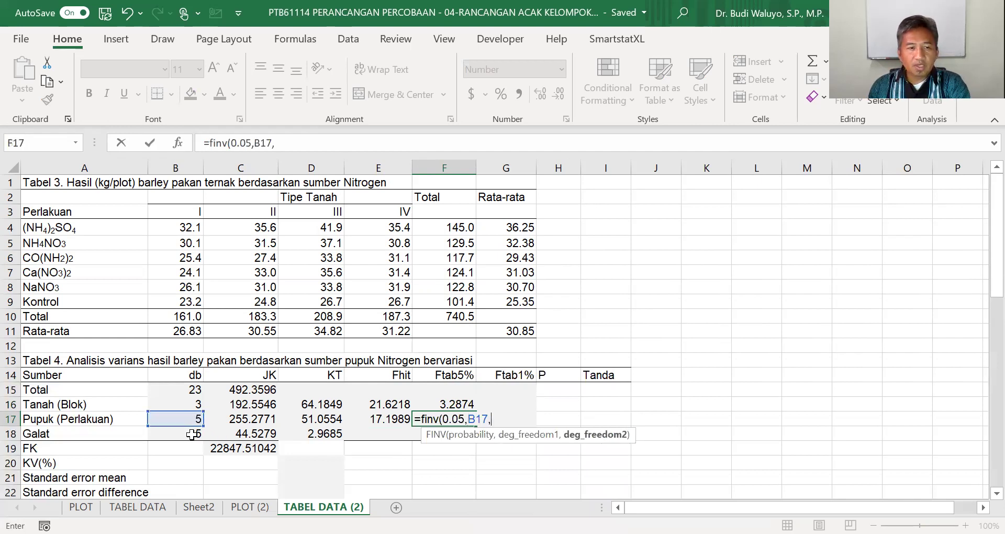
left_click(193, 433)
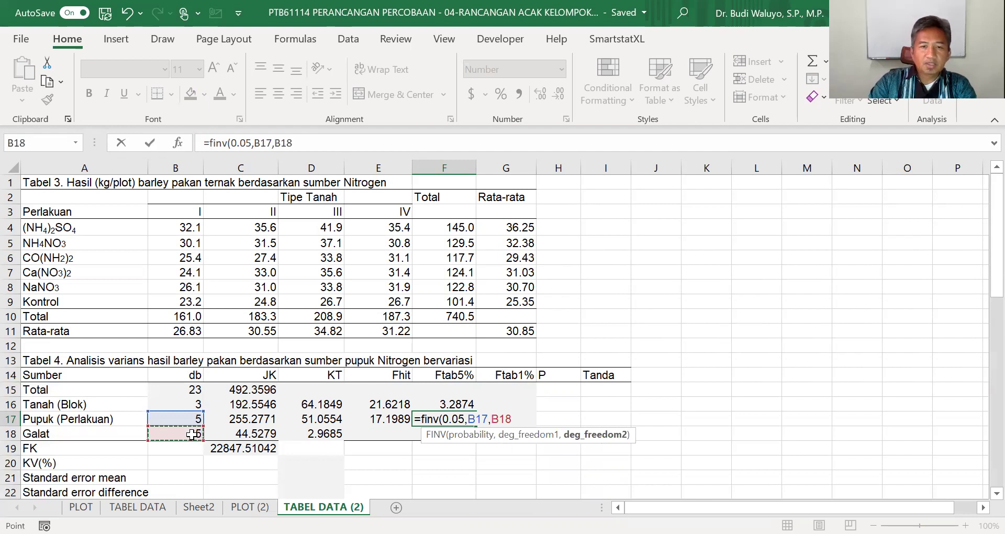
key("Return")
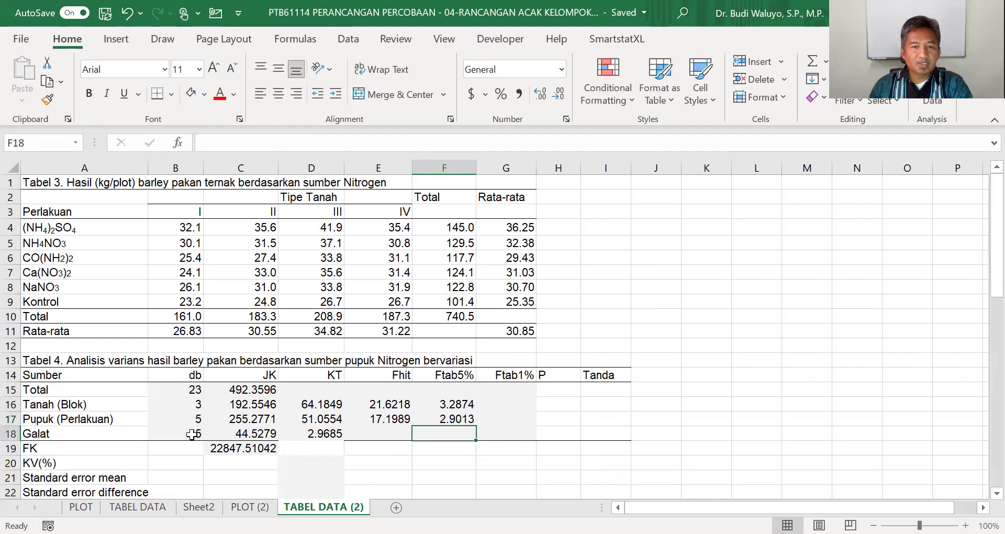
Enter the 1% critical F formula for blocks in G16 using FINV with probability 0.01 and degrees of freedom B16 and B18
left_click(509, 404)
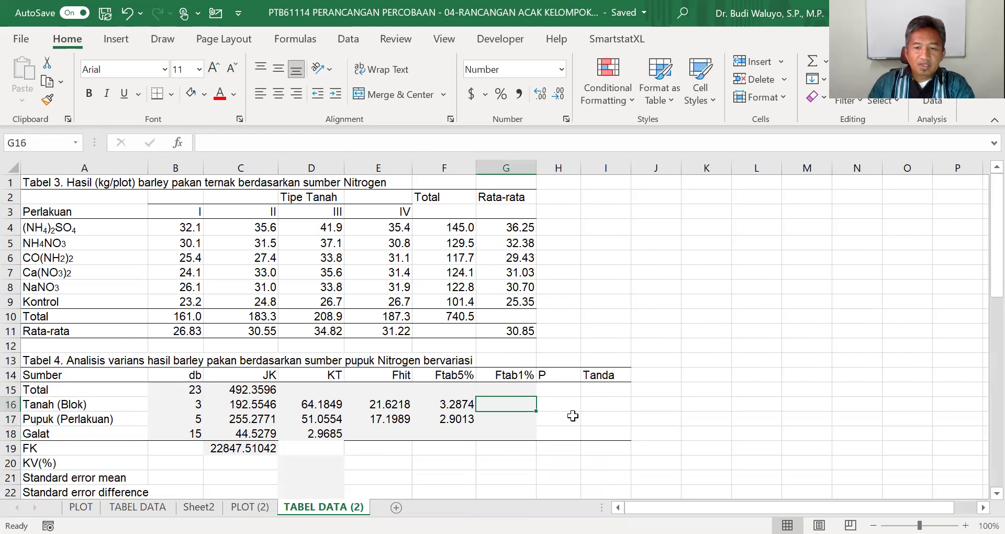
type("=")
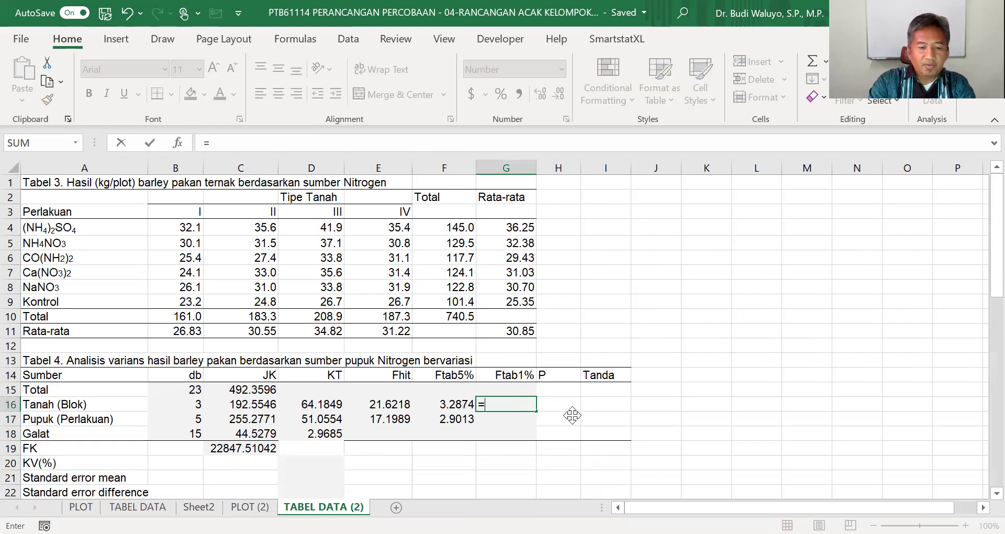
type("finv(0")
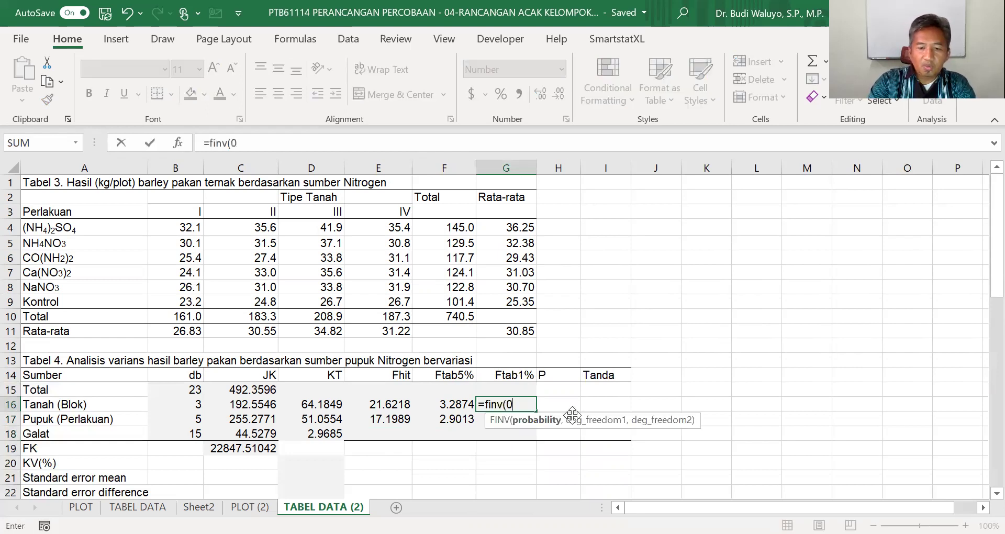
type(".01")
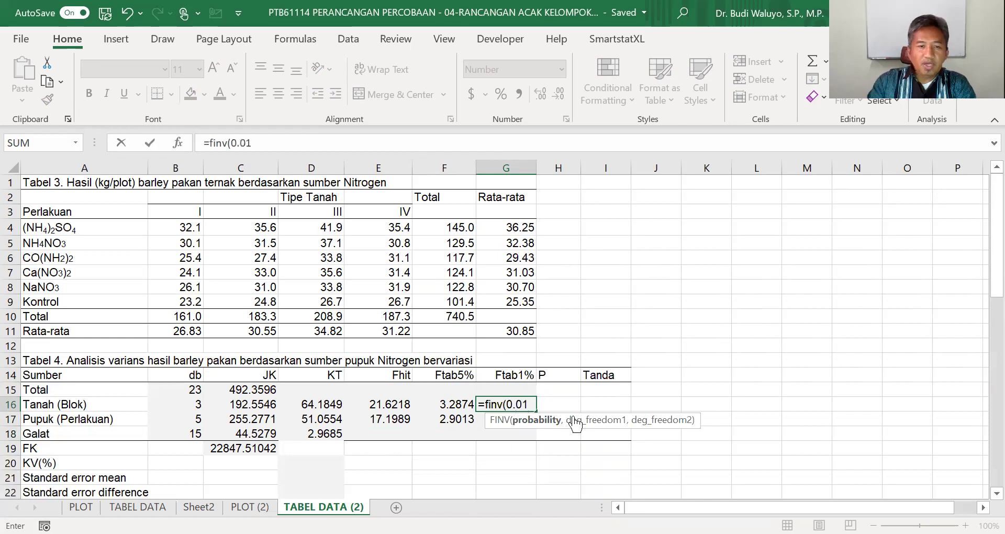
type(",")
left_click(196, 404)
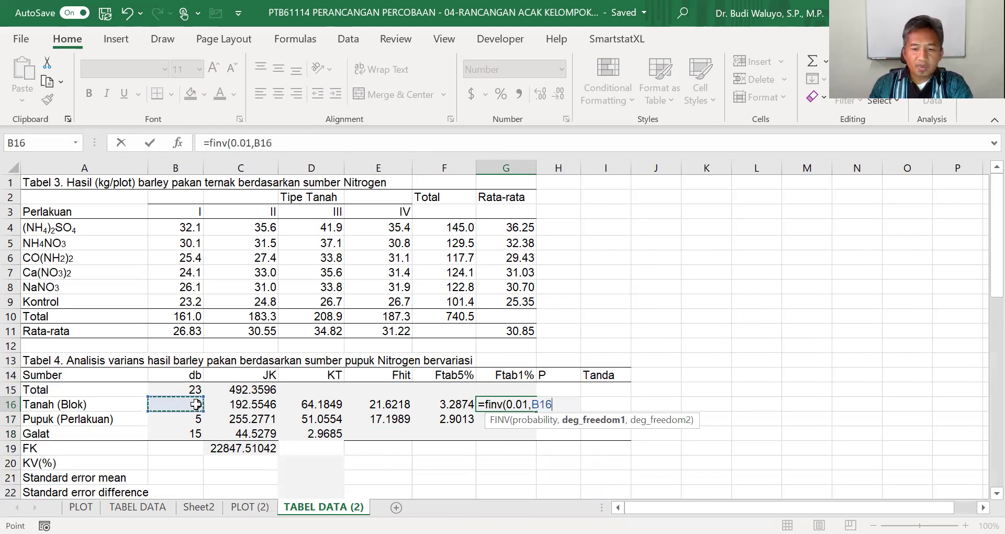
type(",")
left_click(194, 434)
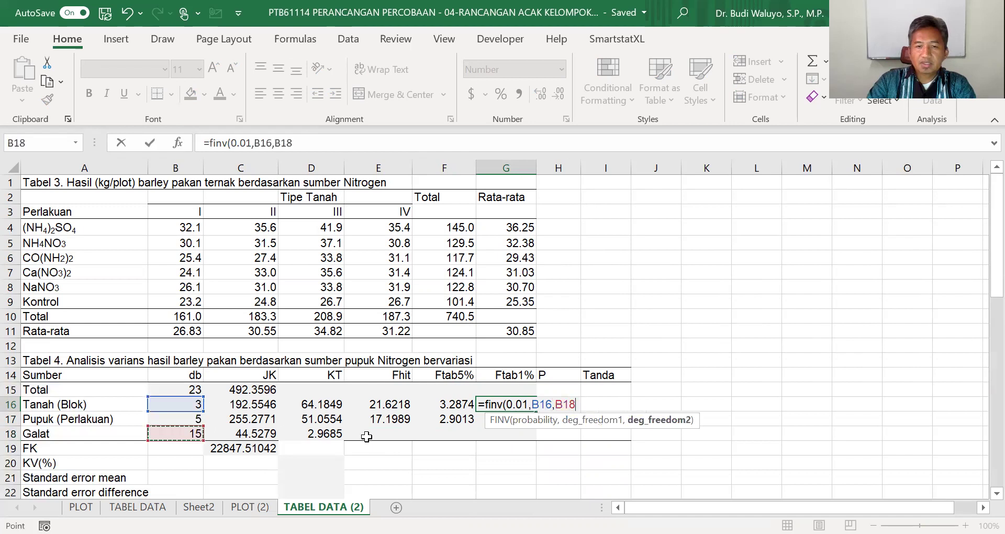
Confirm the Tanah (Blok) Ftab1% formula and enter =finv(1%,B17,B18) in G17 for Pupuk (Perlakuan)
key("Return")
type("=")
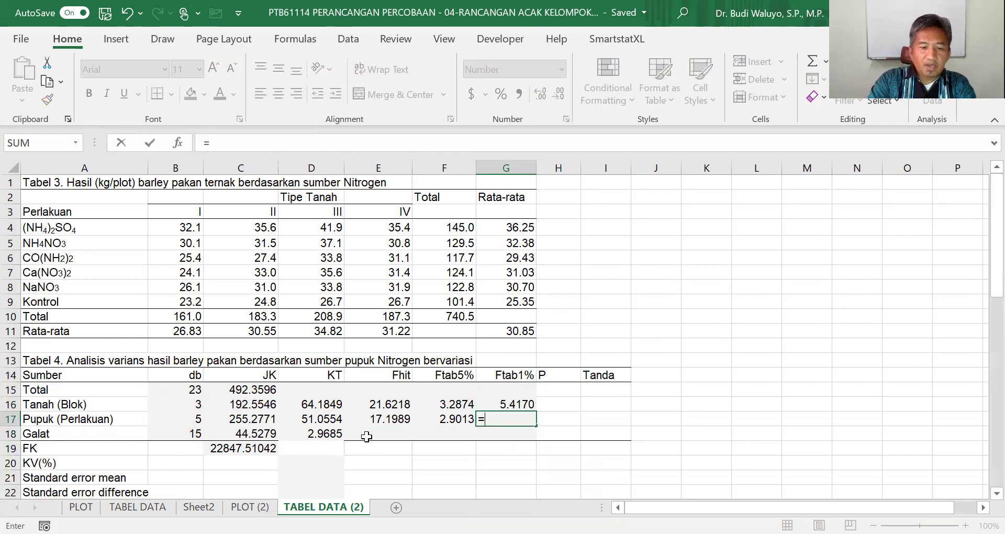
type("f")
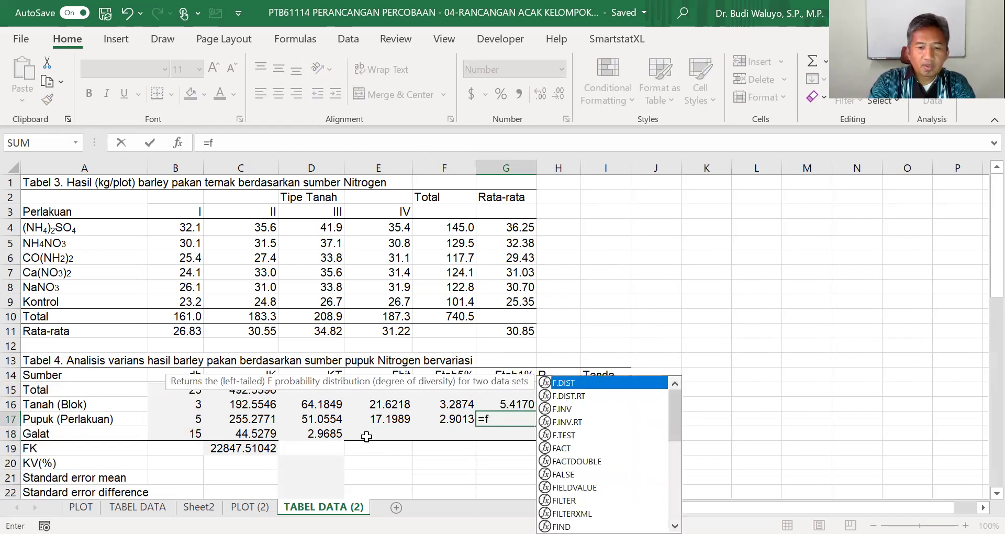
type("inv(")
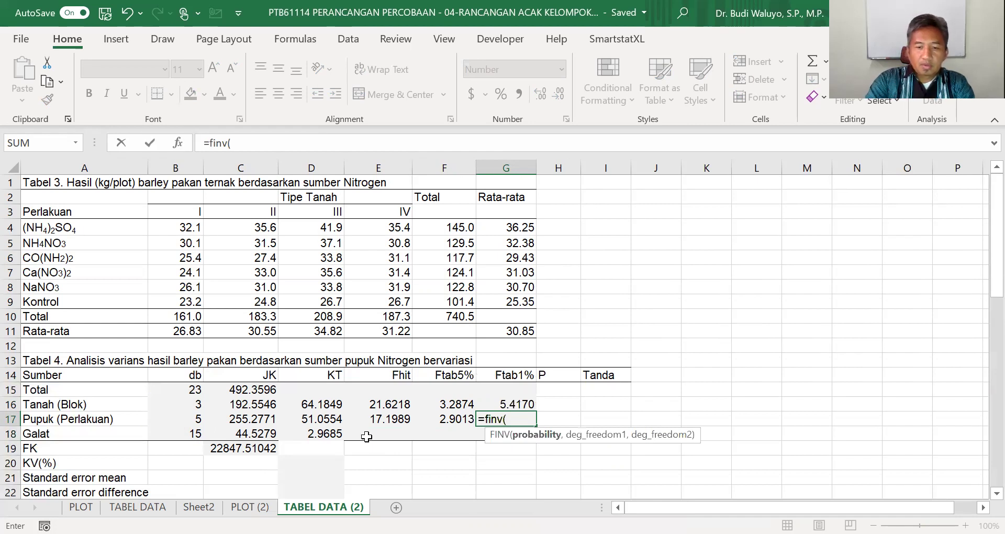
type("1%,")
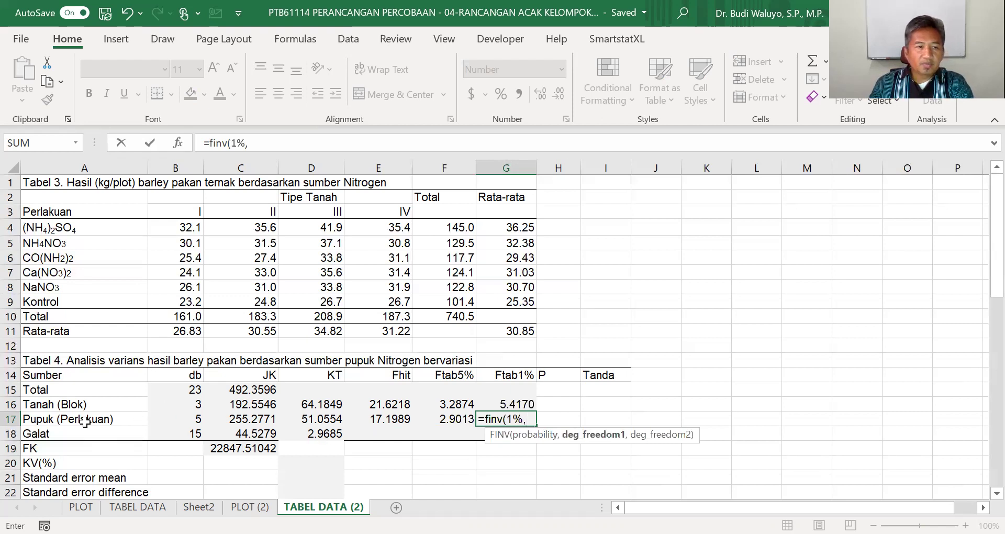
left_click(197, 419)
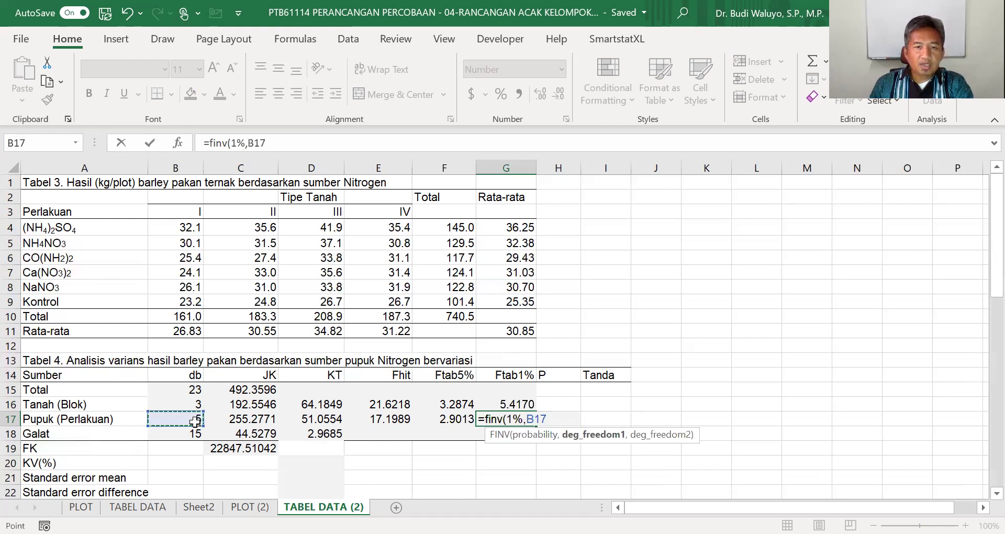
type(",")
left_click(190, 434)
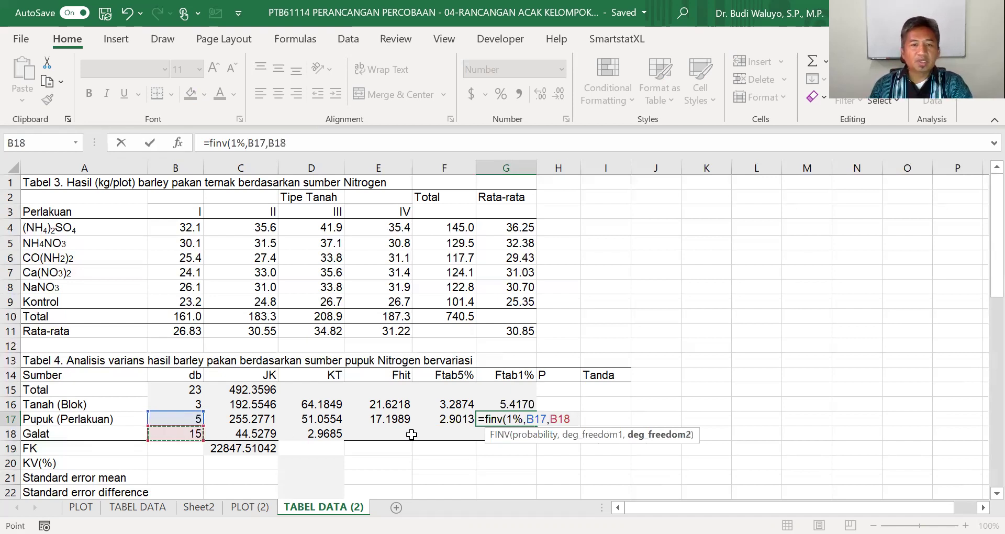
key("Return")
Center the P column heading in cell H14 of Tabel 4
left_click(558, 378)
left_click(280, 95)
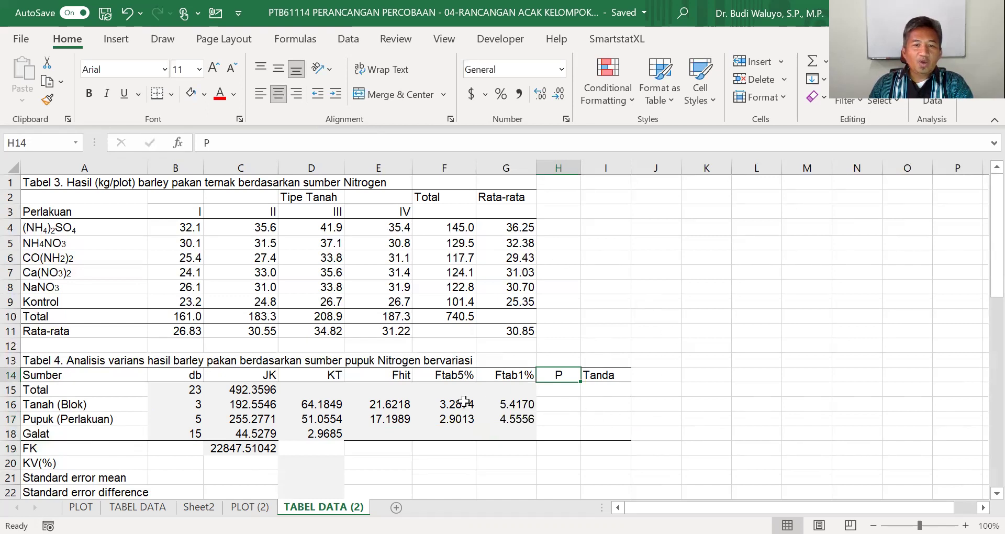
left_click(553, 406)
left_click(547, 417)
Calculate the P value for Tanah (Blok) in H16 with =fdist(E16,B16,B18)
left_click(558, 406)
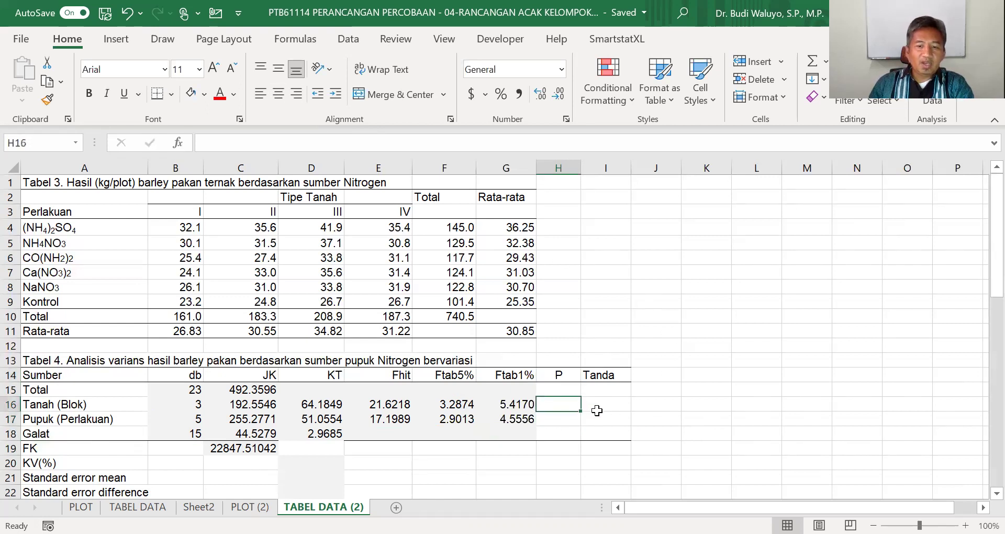
type("=")
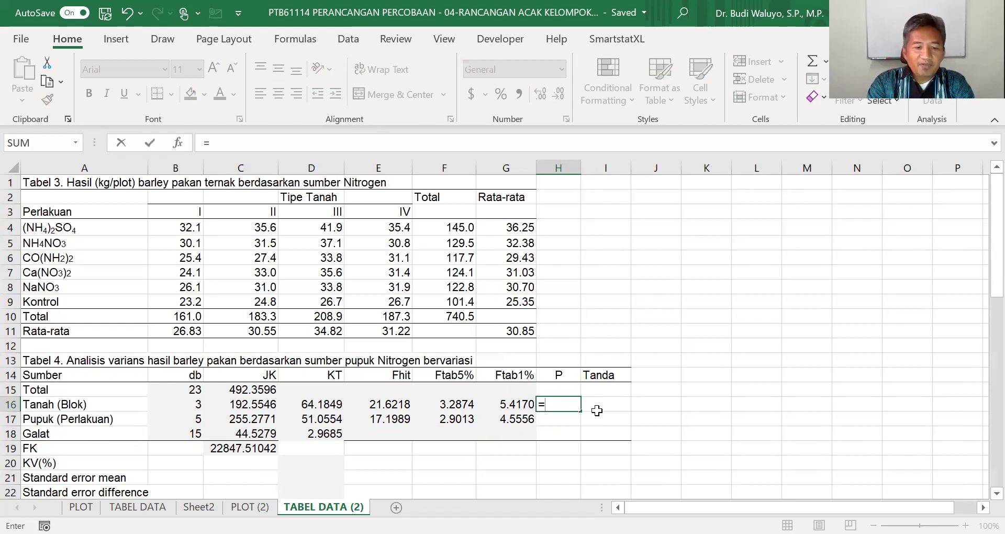
type("fdist")
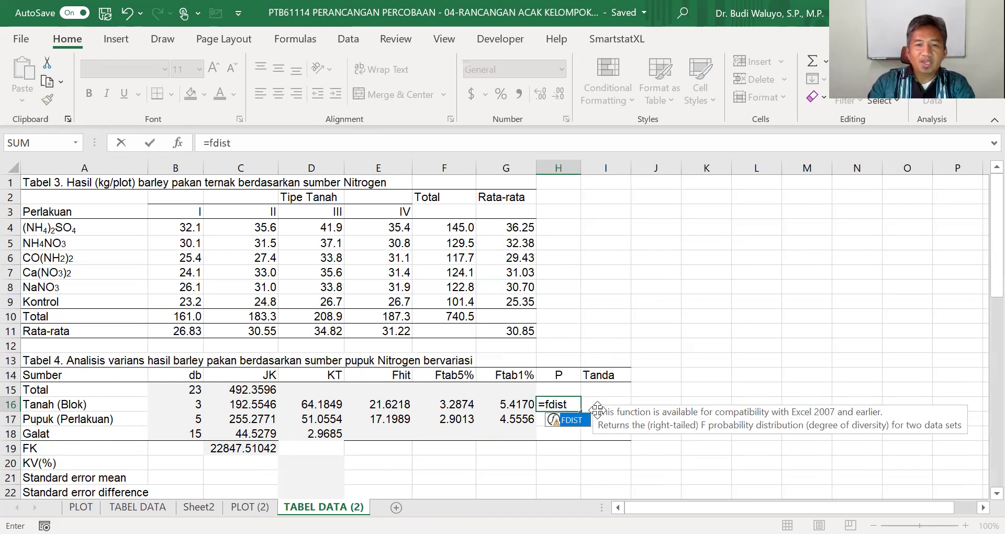
type("(")
left_click(385, 404)
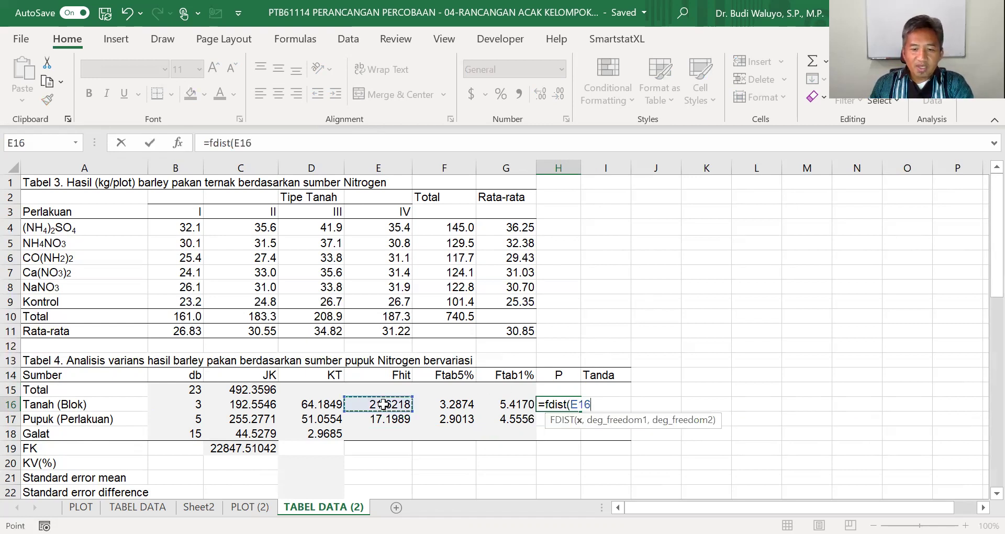
type(",")
left_click(191, 405)
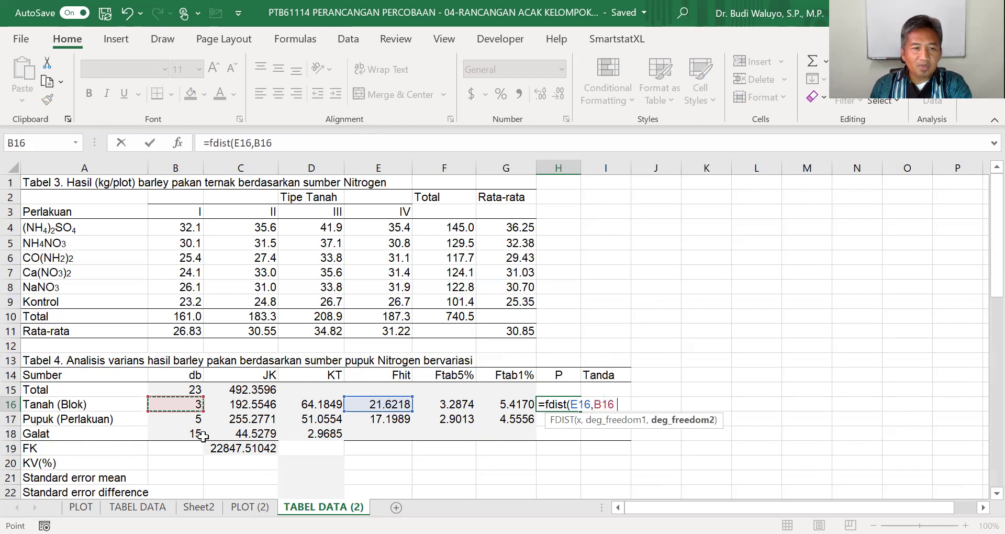
type(",")
left_click(202, 435)
key("Return")
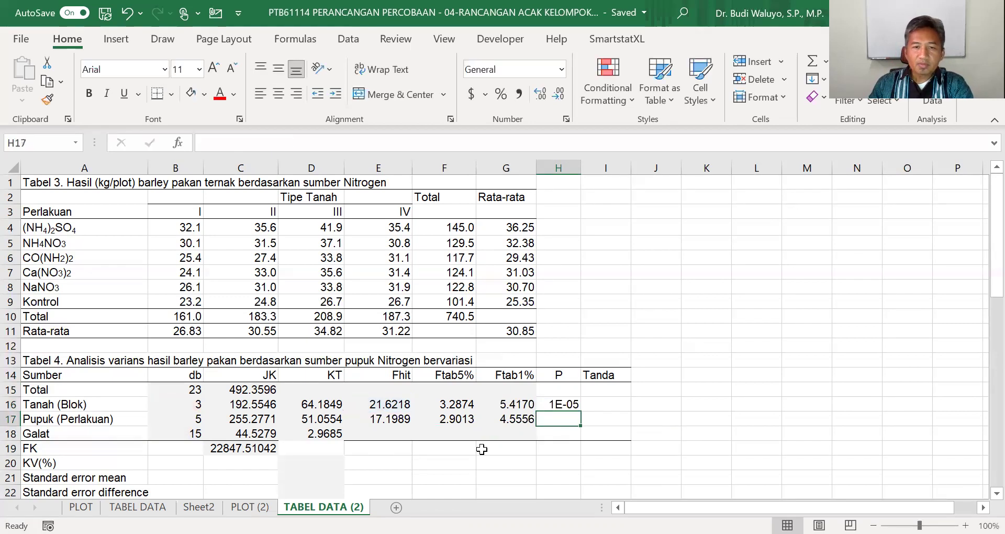
Calculate the P value for Pupuk (Perlakuan) in H17 with =fdist(E17,B17,B18)
type("=")
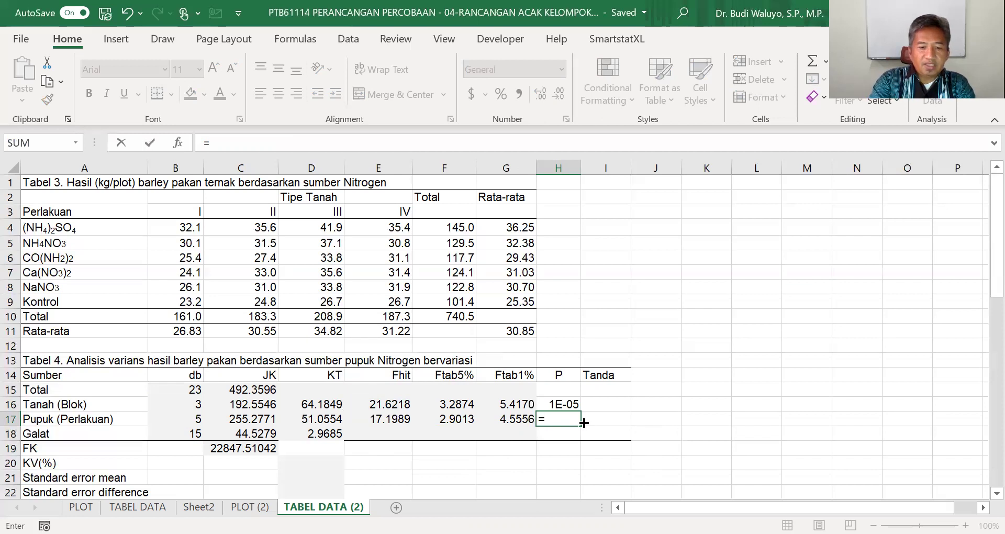
type("fdist(")
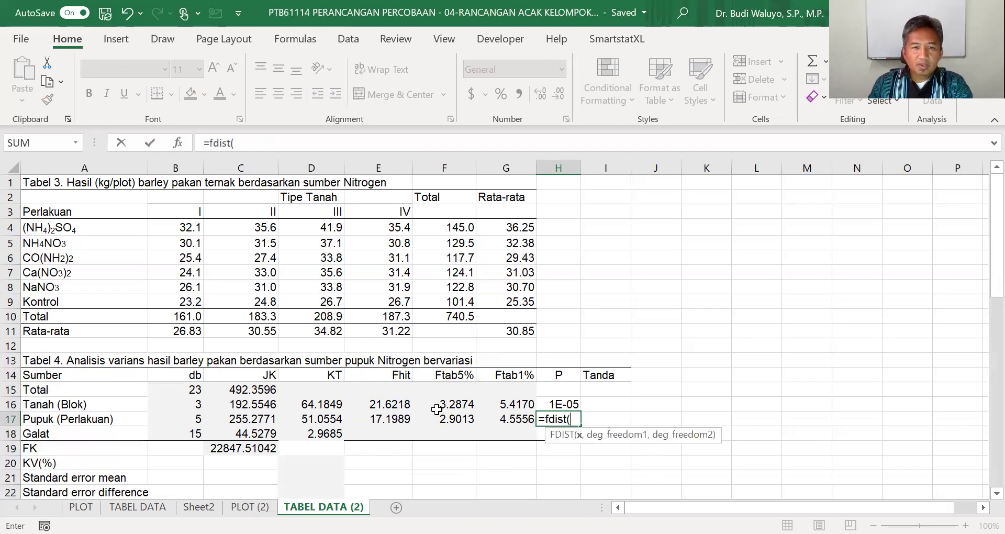
left_click(400, 420)
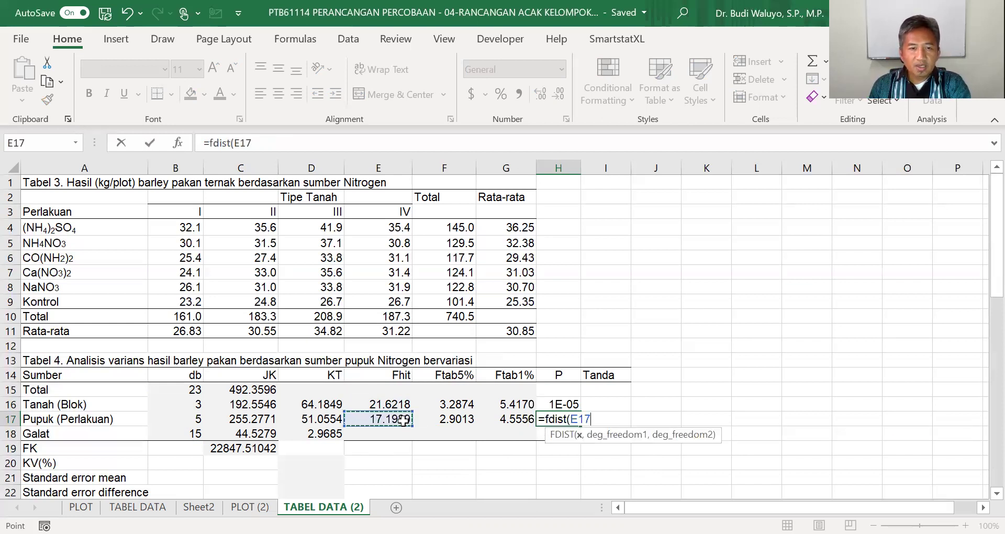
type(",")
left_click(197, 419)
type(",")
left_click(195, 434)
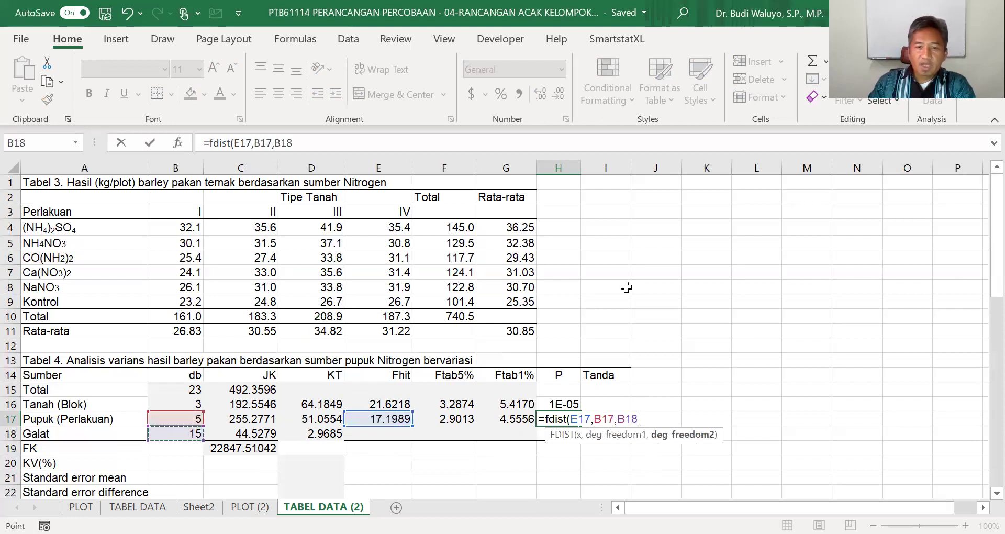
key("Return")
Widen column H and format the P values in H16:H17 as Number with 4 decimal places
left_click_drag(579, 166, 601, 171)
left_click_drag(572, 403, 582, 418)
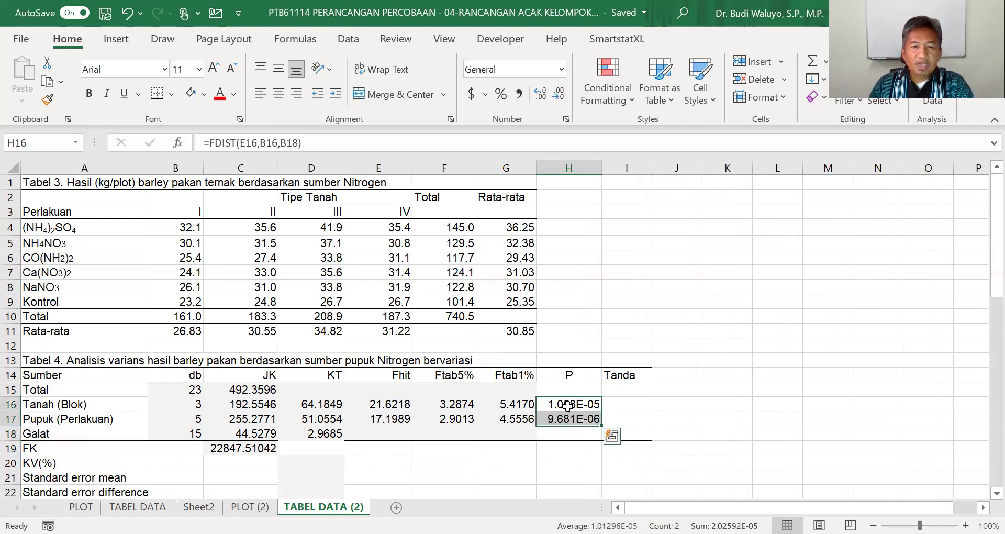
right_click(567, 405)
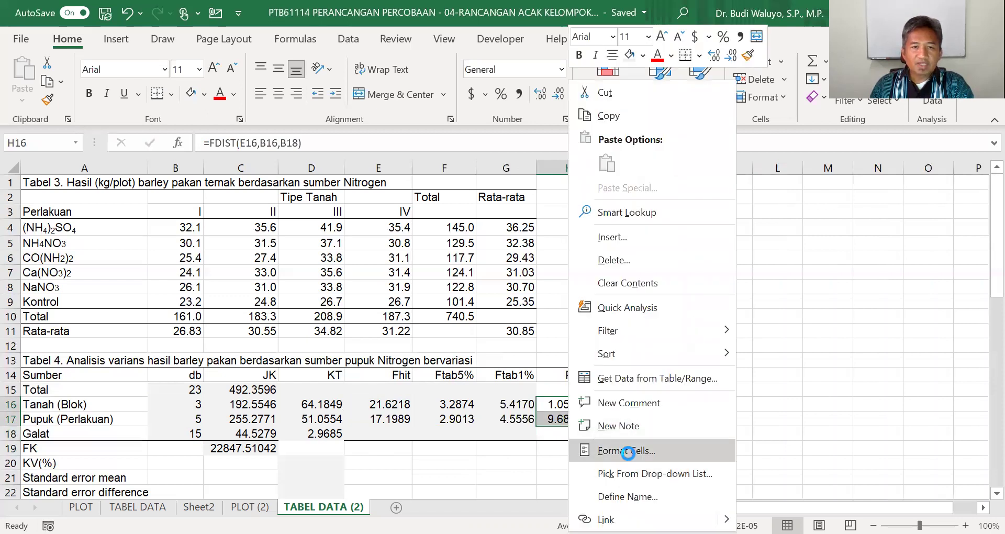
left_click(627, 451)
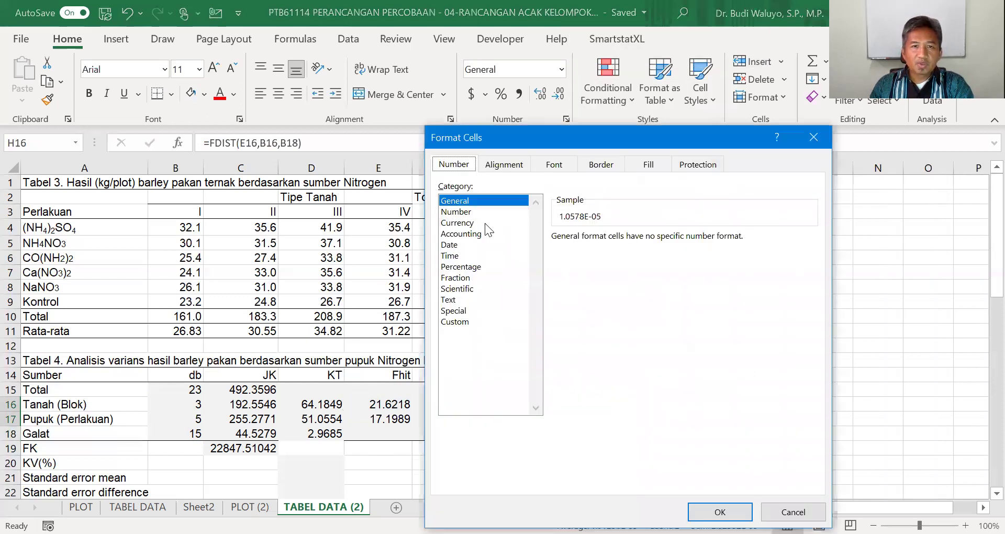
left_click(474, 211)
left_click(658, 234)
left_click(658, 234)
left_click(717, 509)
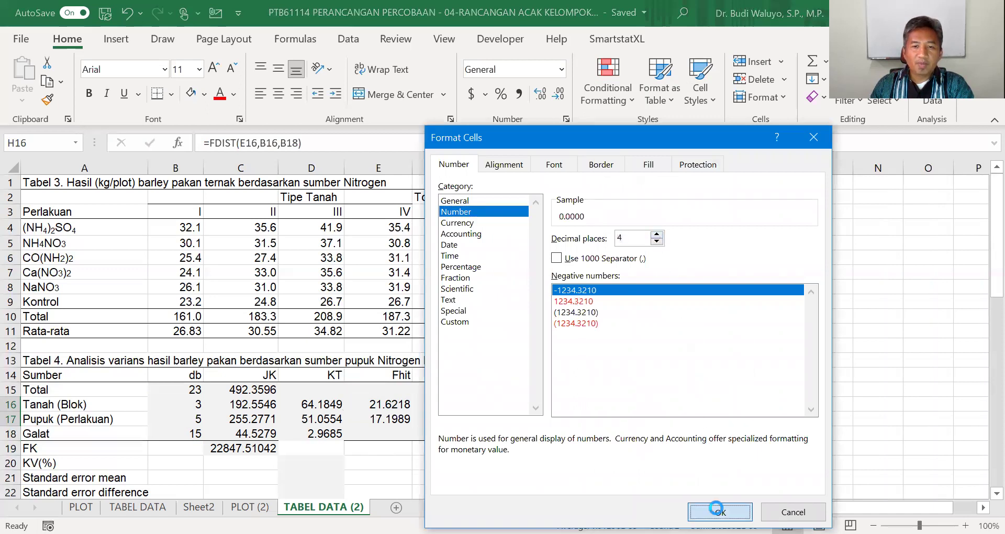
left_click(727, 360)
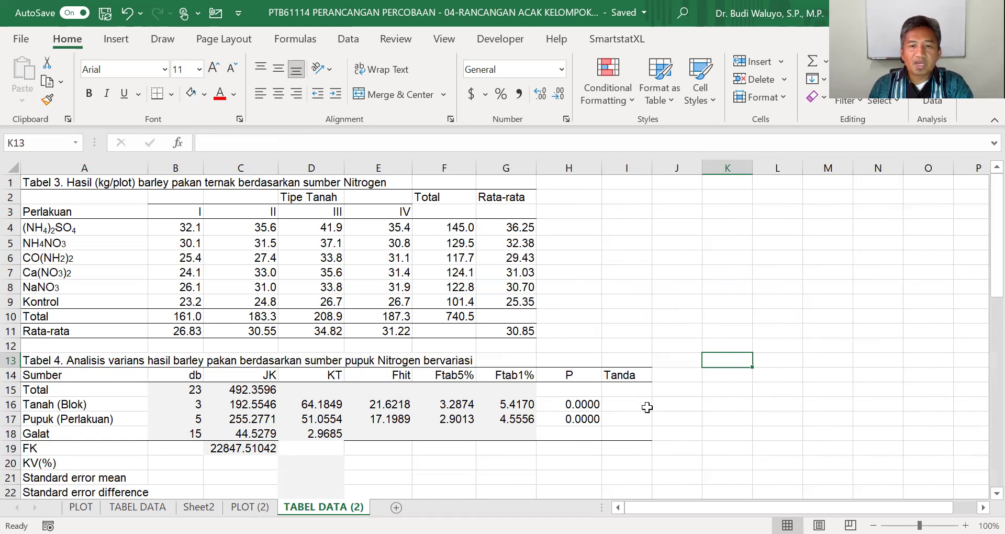
Start an IF formula in I16 under Tanda that returns "**" when H16<0.01
left_click(643, 405)
type("=")
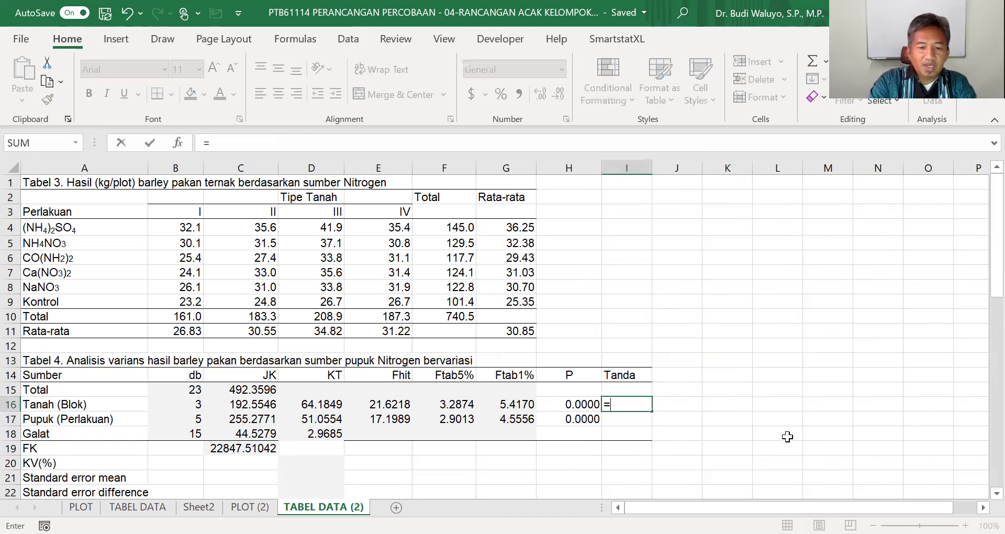
type("if(")
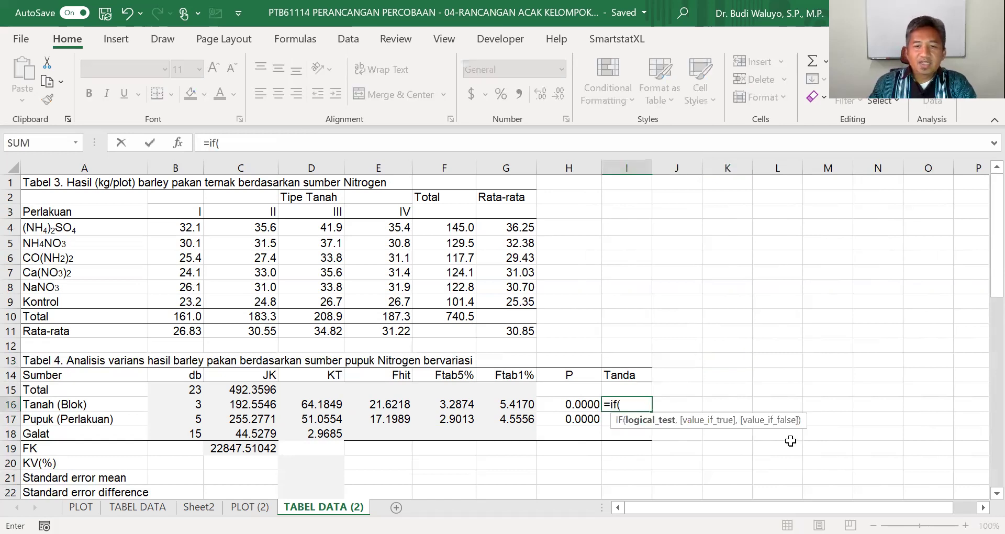
left_click(567, 405)
type("<")
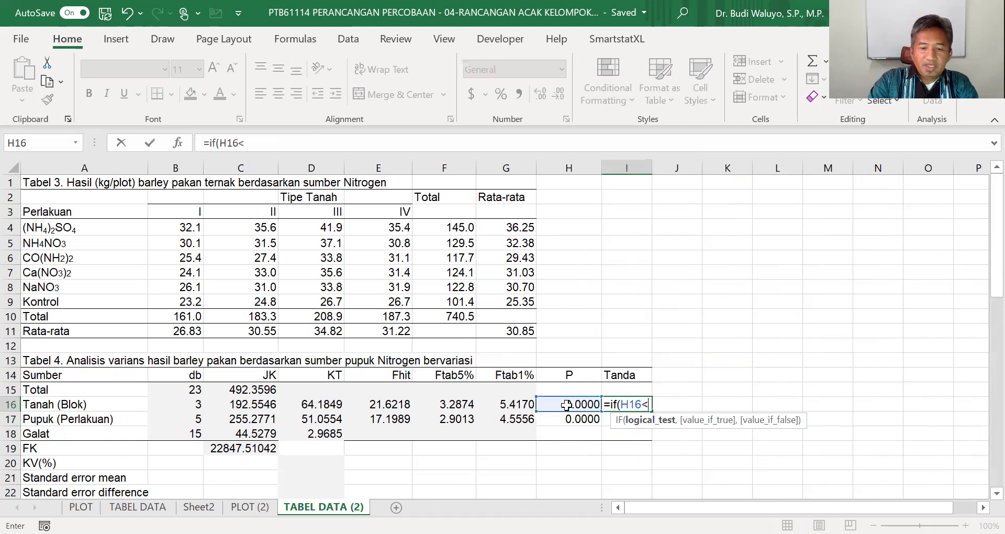
type("0.01")
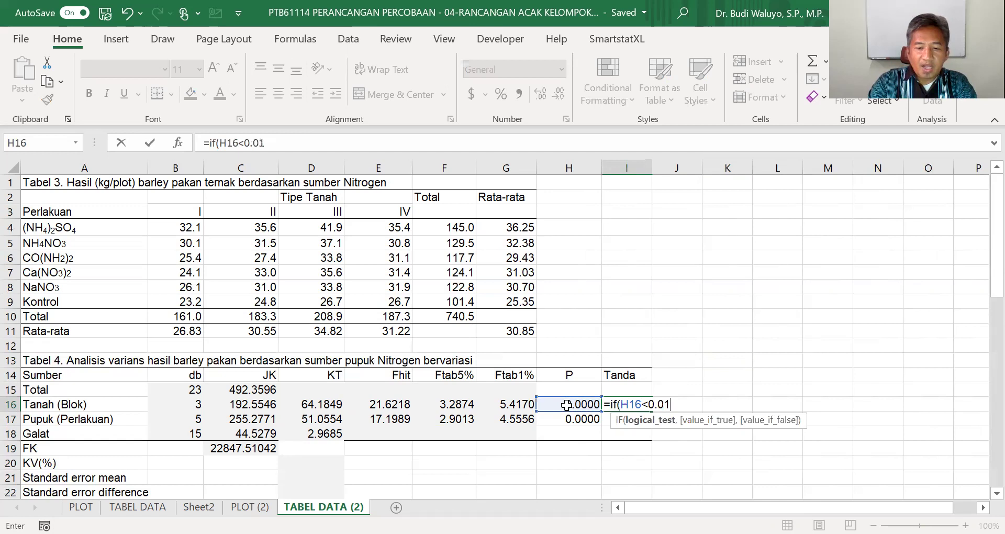
type(",")
type("*")
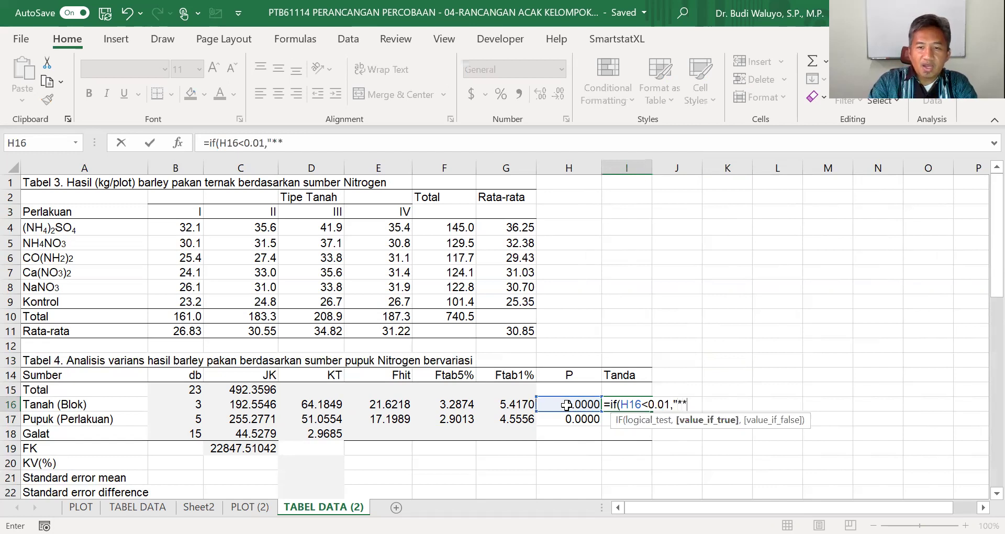
type("\"")
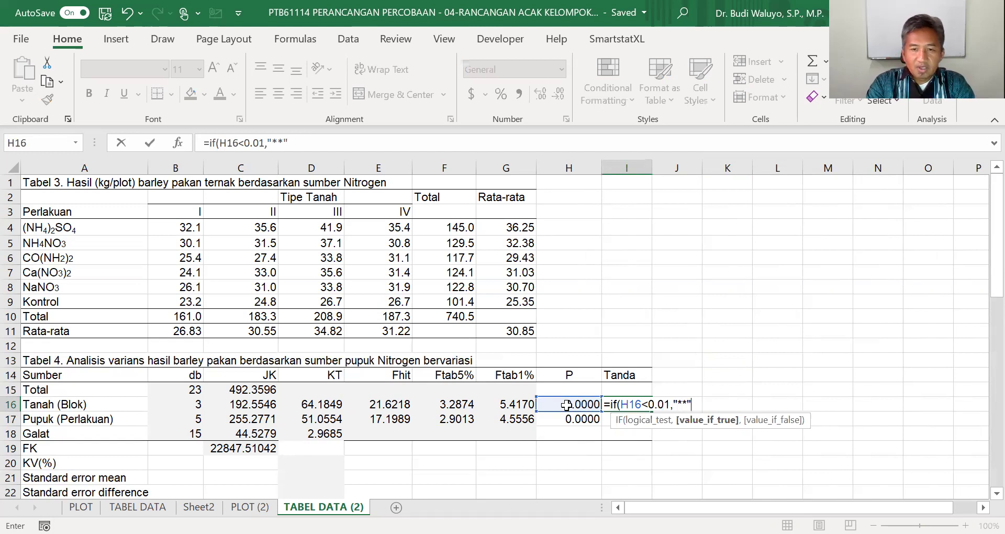
type(",")
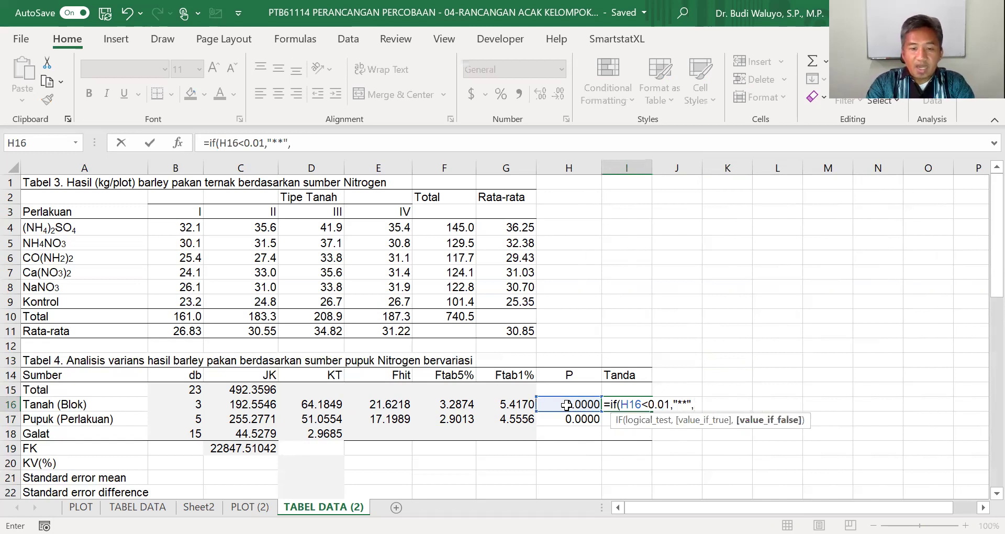
Complete the I16 formula with a nested IF that returns "*" when H16<0.05 and otherwise "ns"
type("if(")
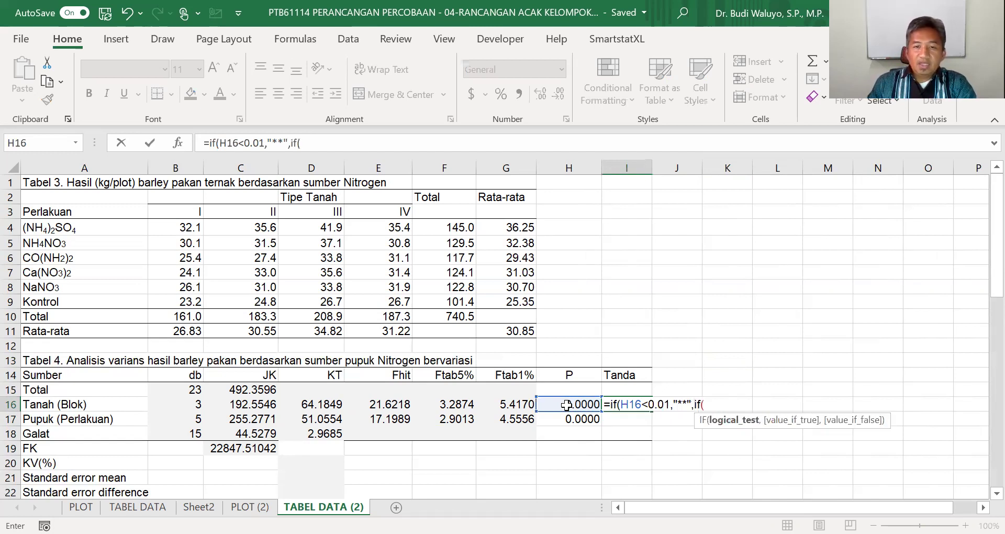
left_click(567, 405)
type("<0.0")
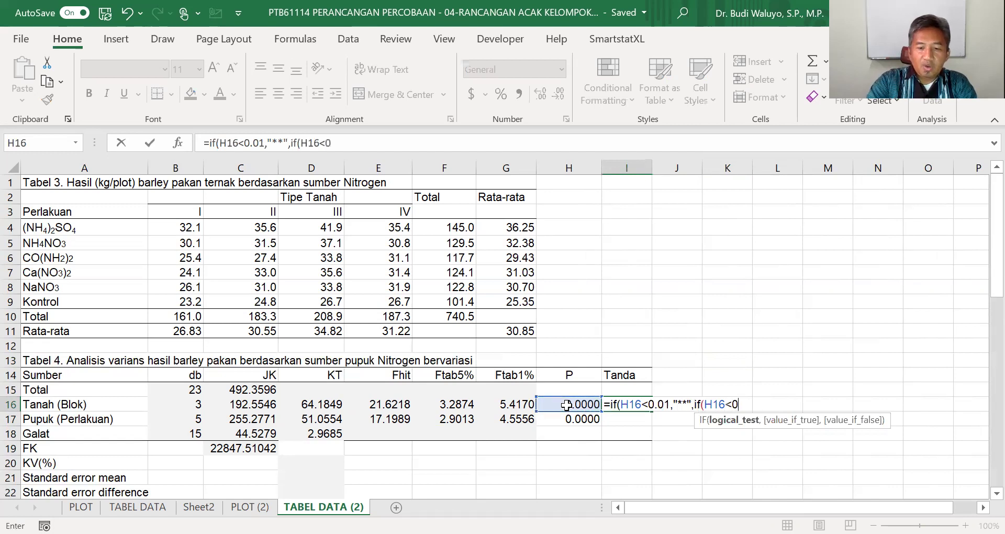
type("5")
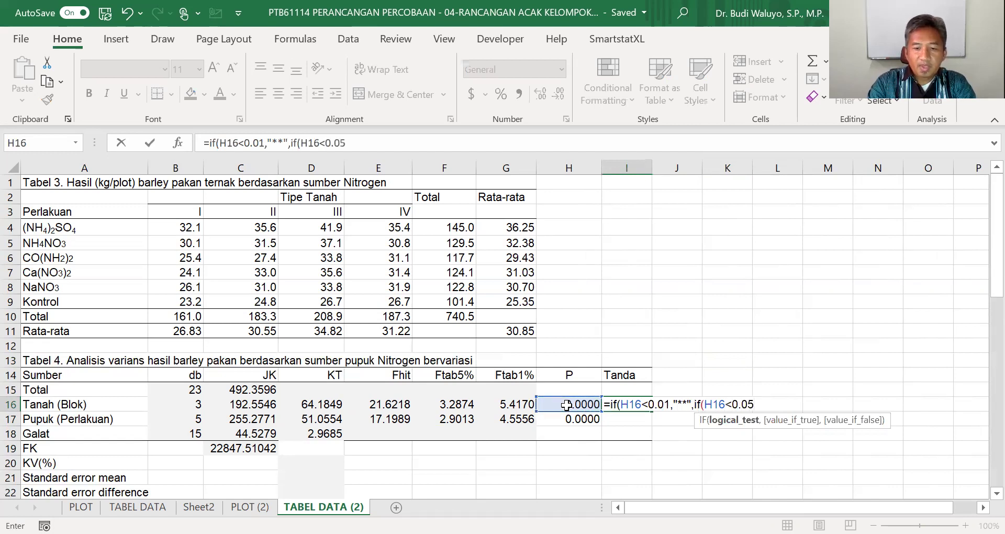
type(",\"")
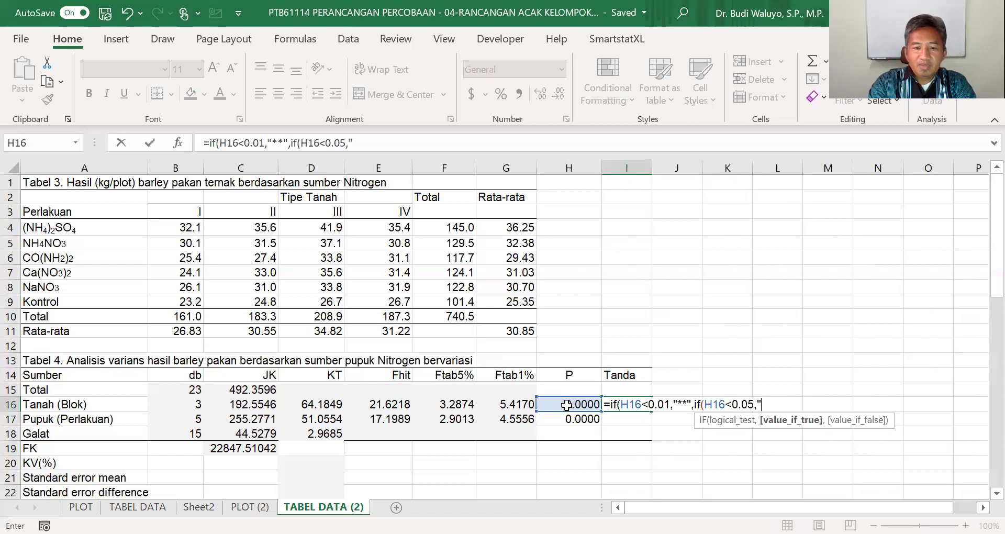
type("*\"")
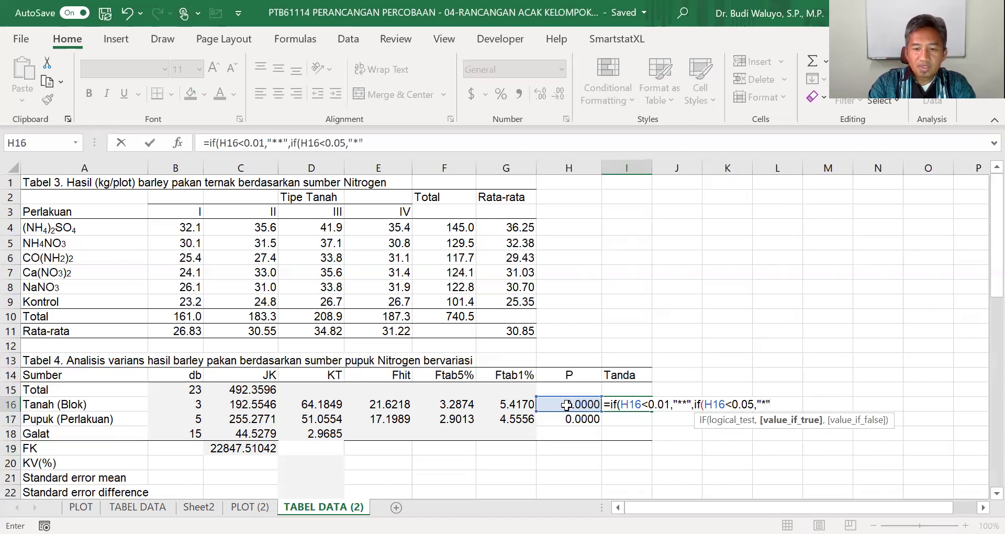
type(",")
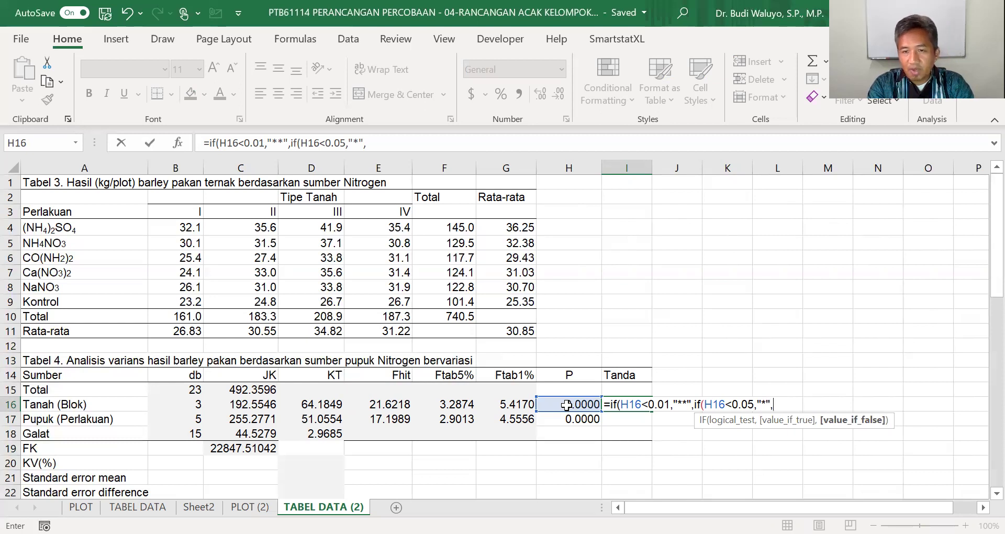
type("\"n")
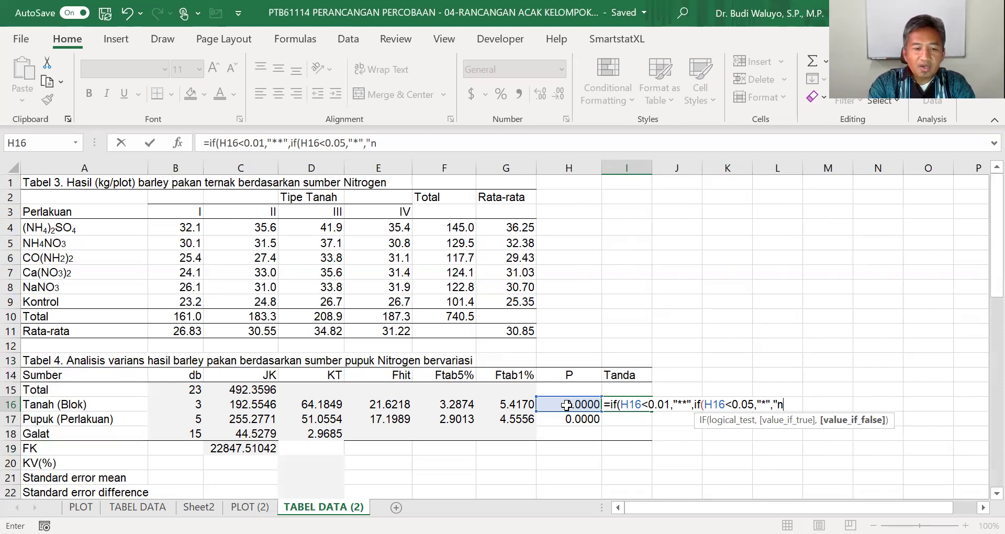
type("s\"")
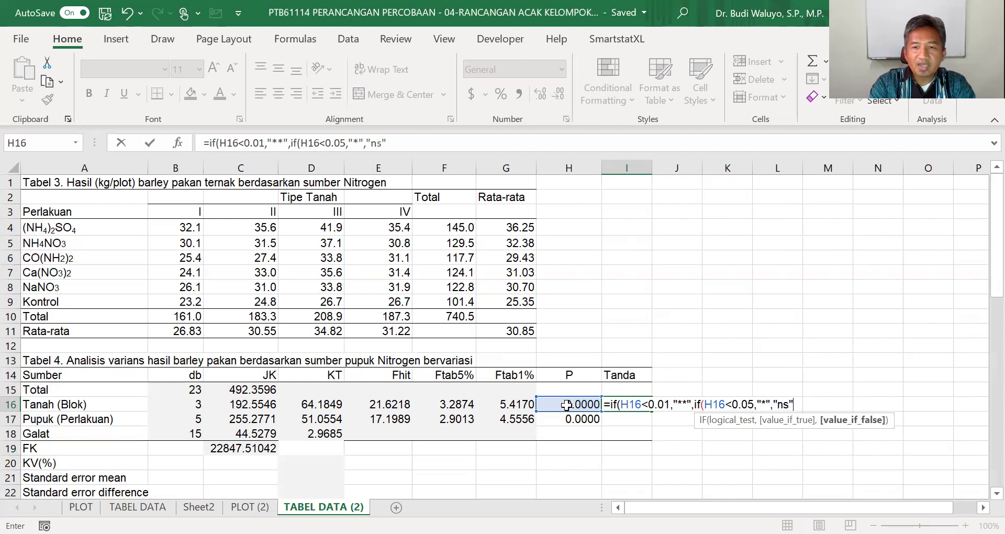
type("))")
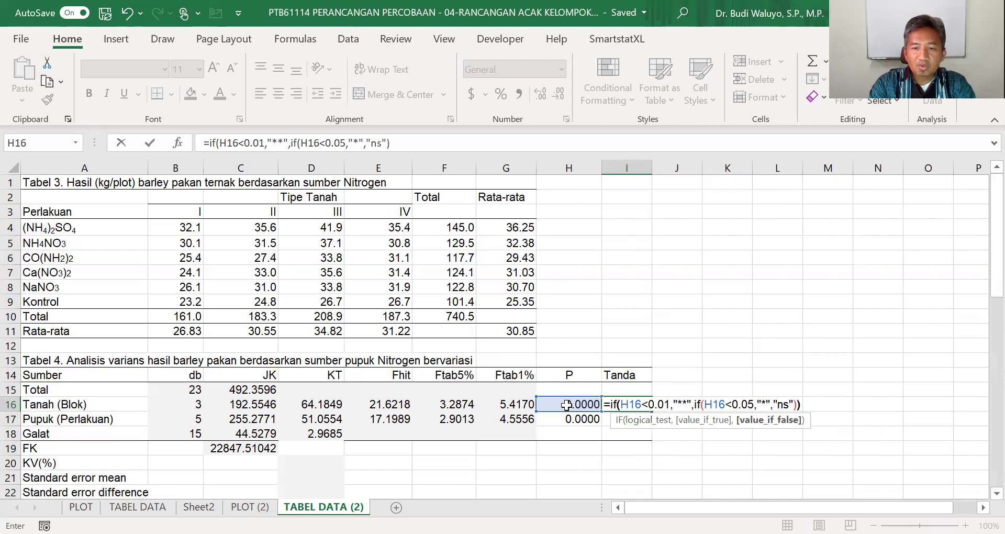
key("Return")
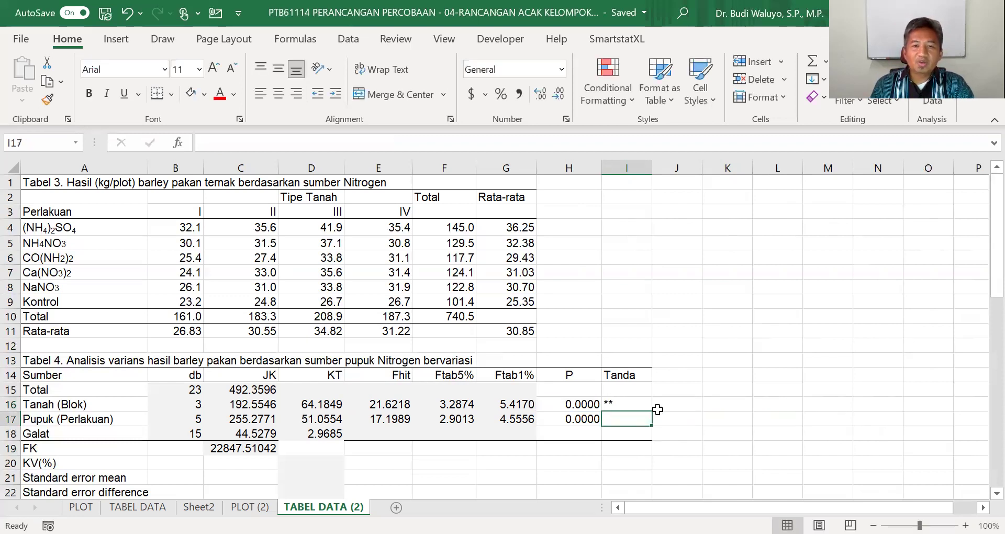
Copy the significance formula from I16 down to I17 for Pupuk (Perlakuan)
left_click(640, 402)
left_click_drag(652, 411, 651, 425)
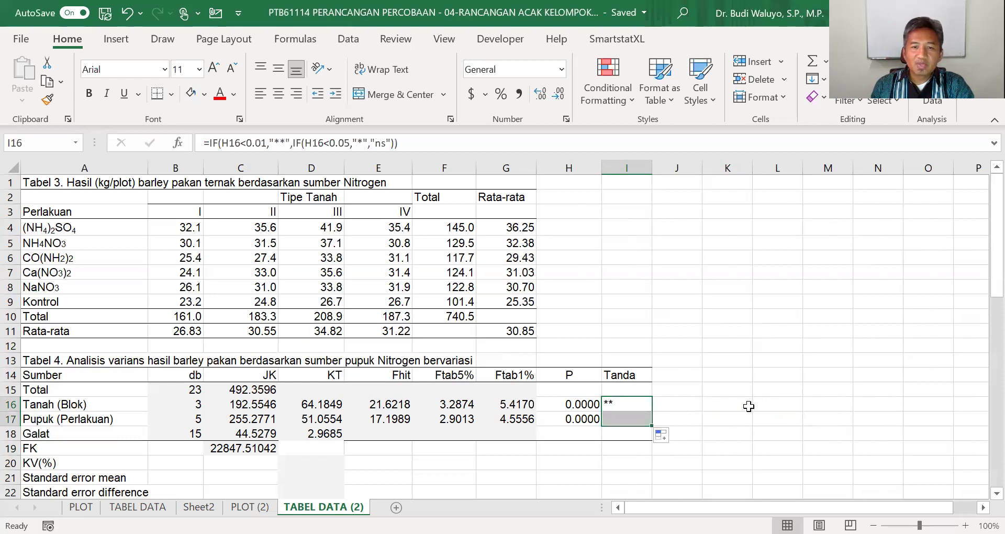
left_click(727, 404)
Test the significance formula by entering 0.04 as the P value in H16, and undo that entry
left_click(570, 402)
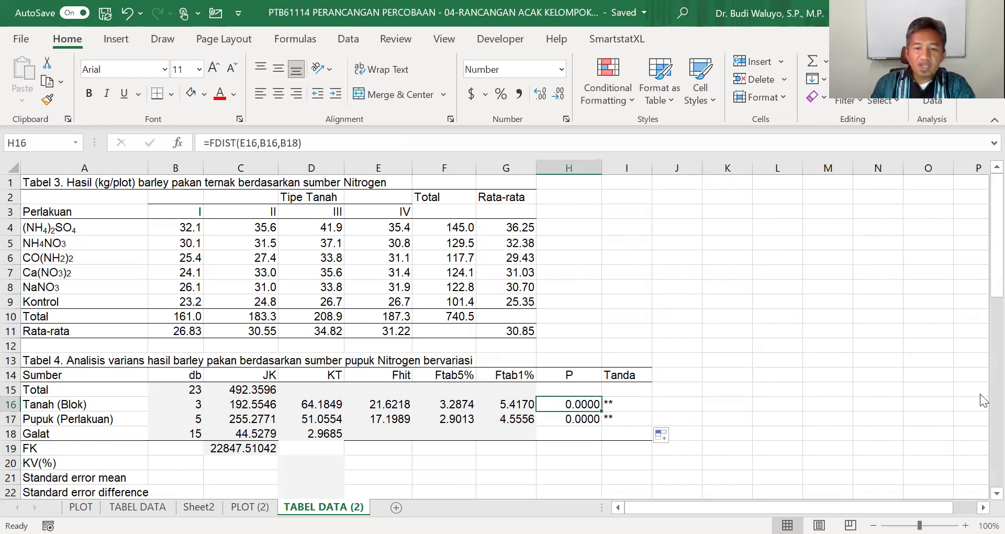
type("0.04")
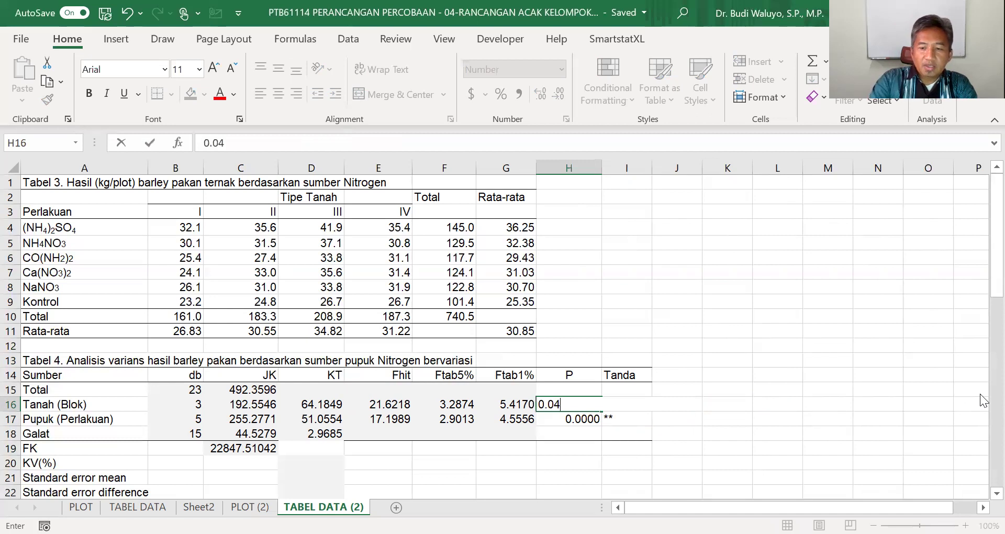
key("Return")
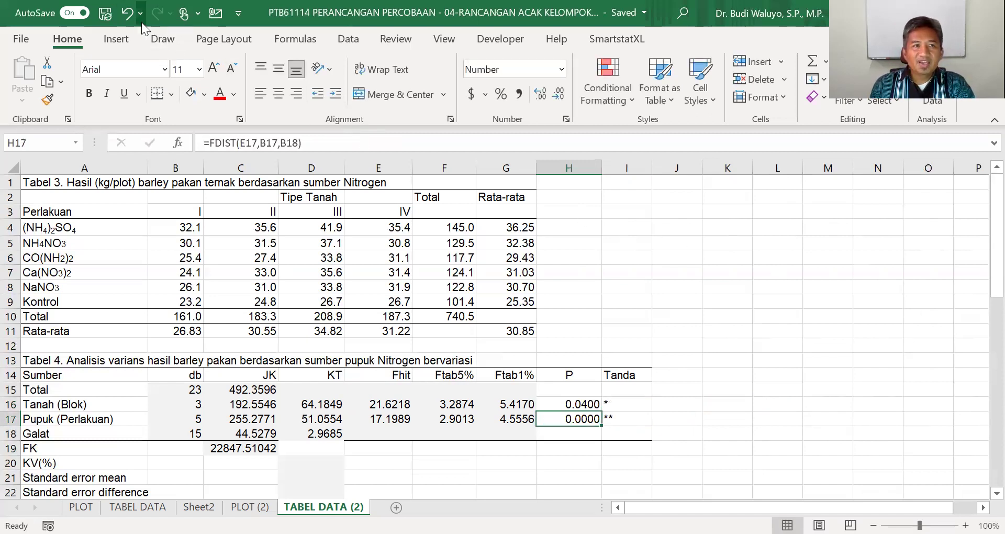
left_click(127, 12)
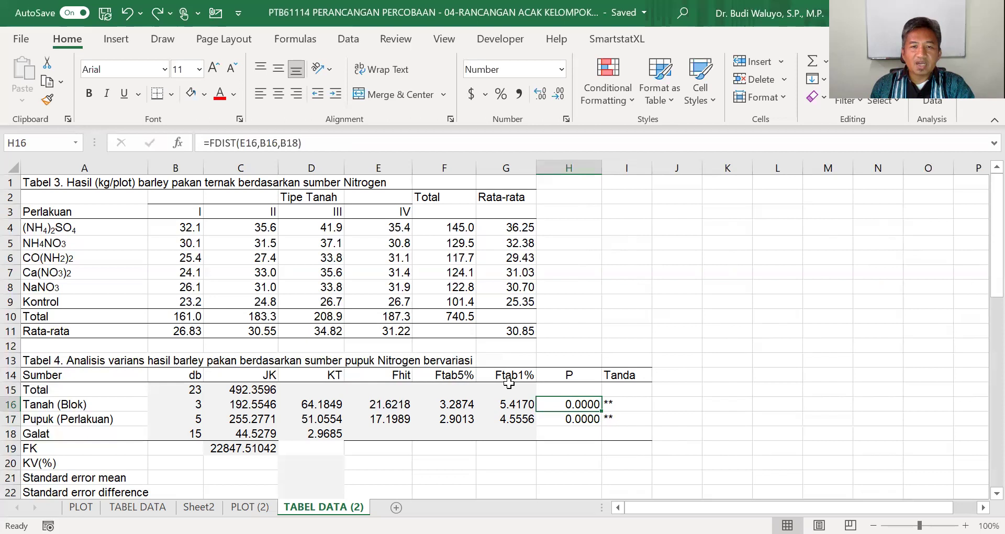
left_click_drag(456, 378, 520, 421)
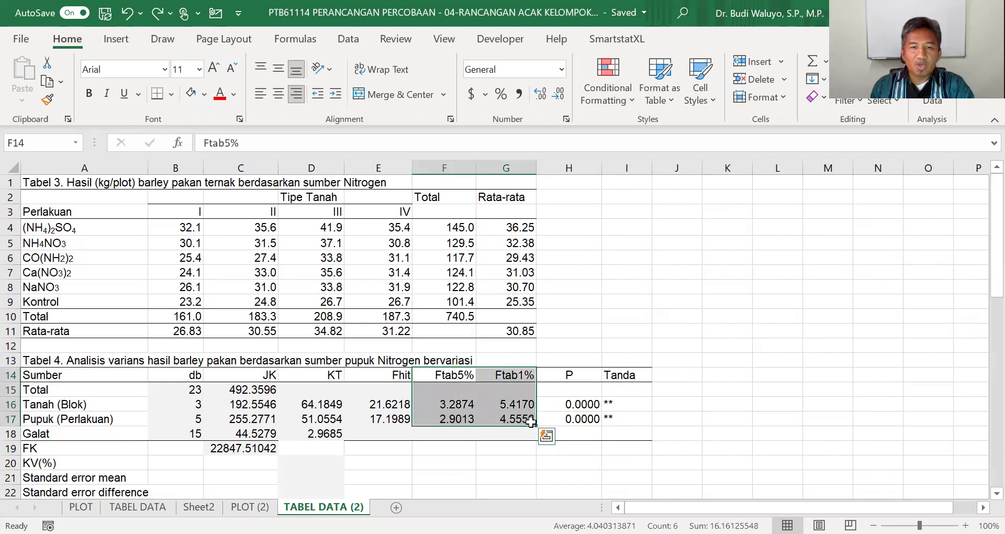
left_click_drag(570, 376, 568, 418)
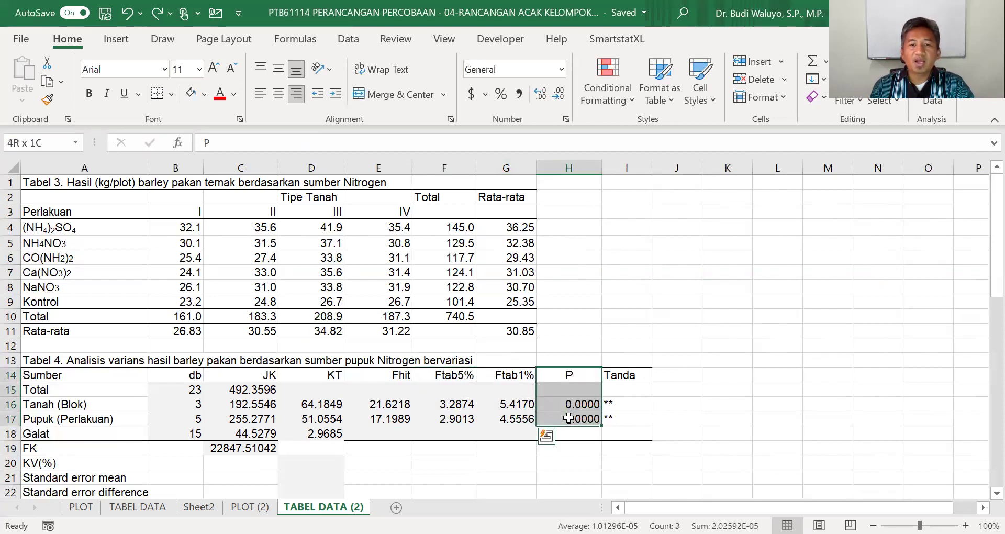
left_click(730, 419)
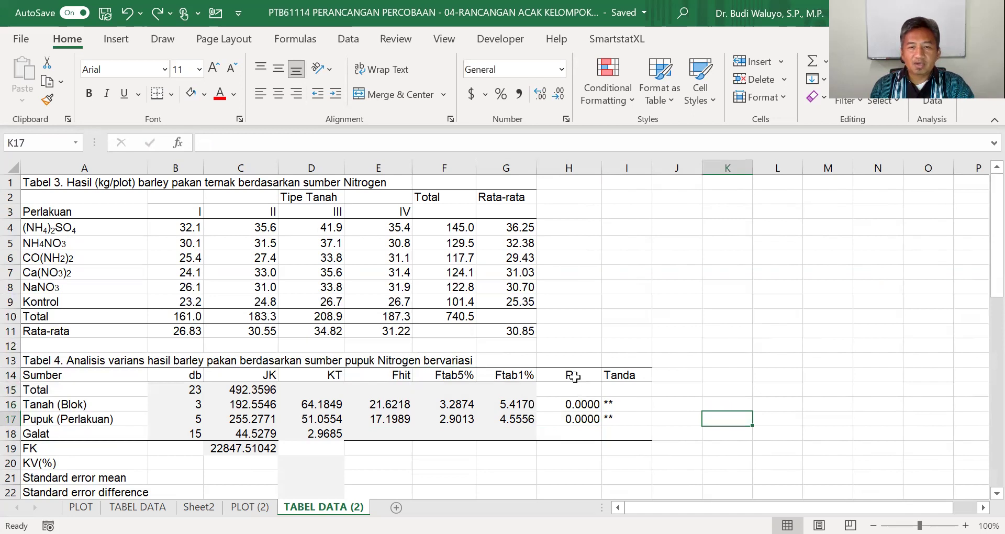
left_click_drag(574, 377, 570, 419)
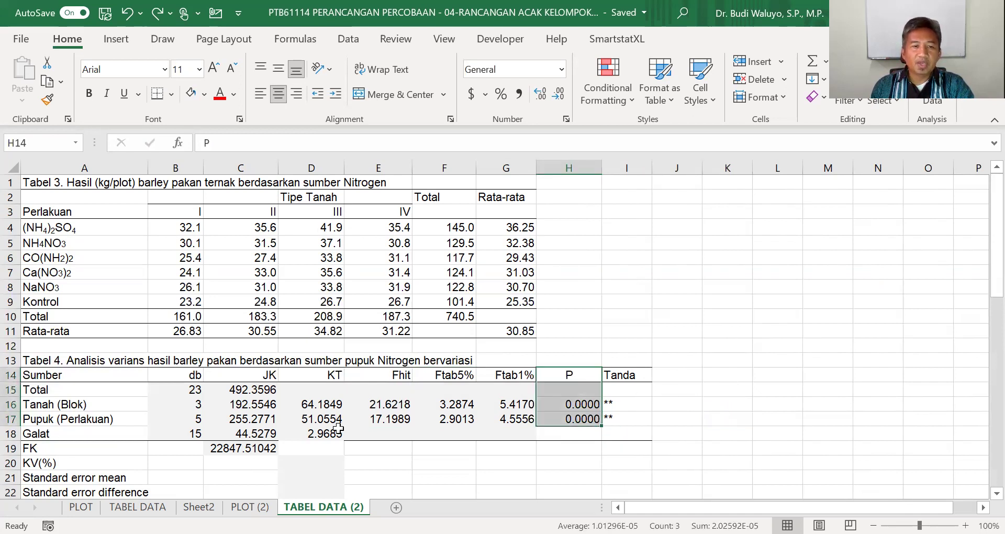
left_click(314, 434)
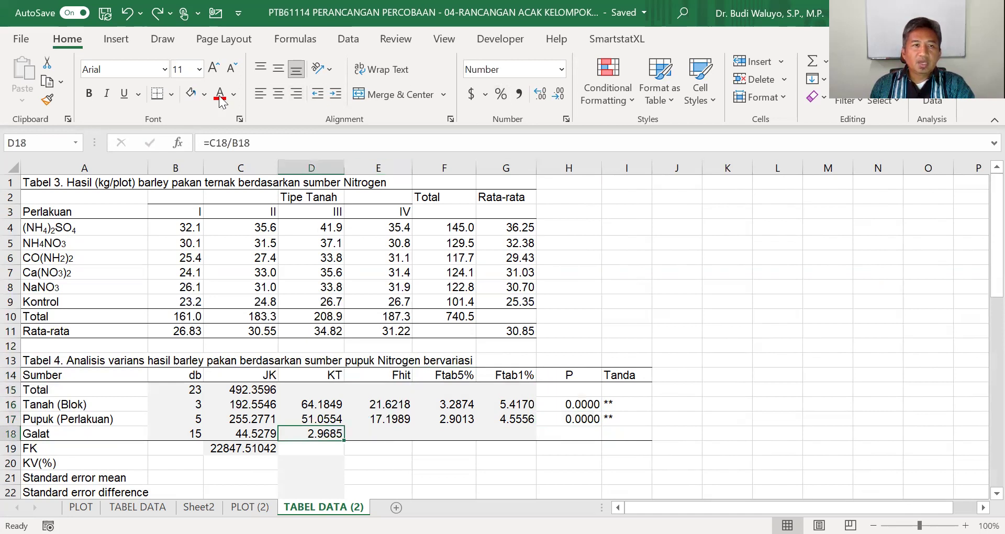
left_click(725, 299)
Calculate KV(%) in D20 as the square root of the Galat KT divided by the overall mean, =sqrt(D18)/G11
scroll(596, 318, "down", 1)
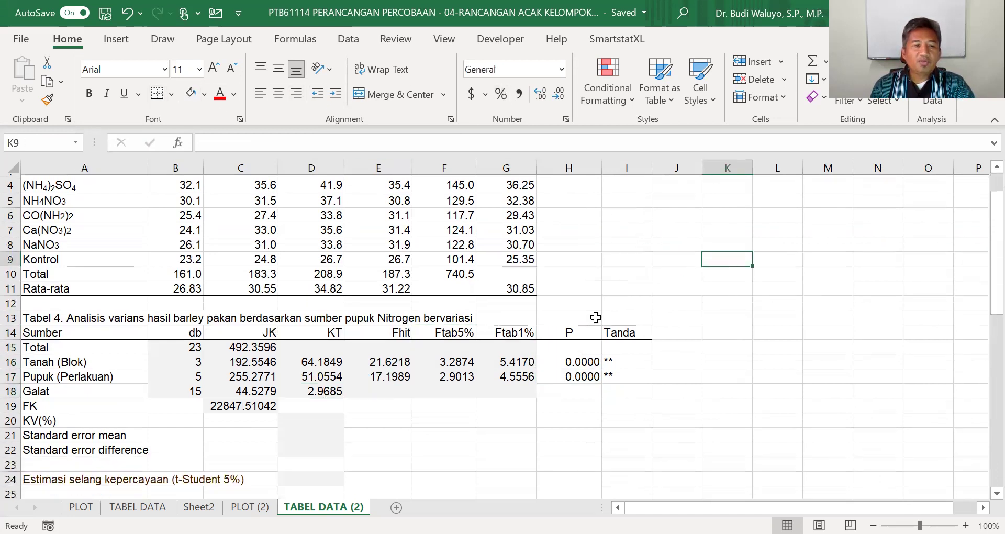
left_click(289, 420)
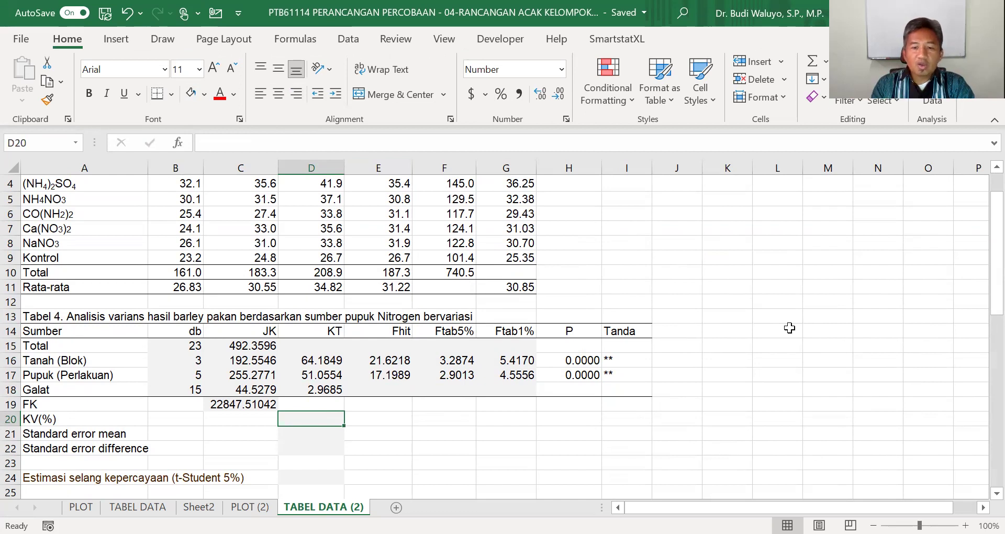
type("=s")
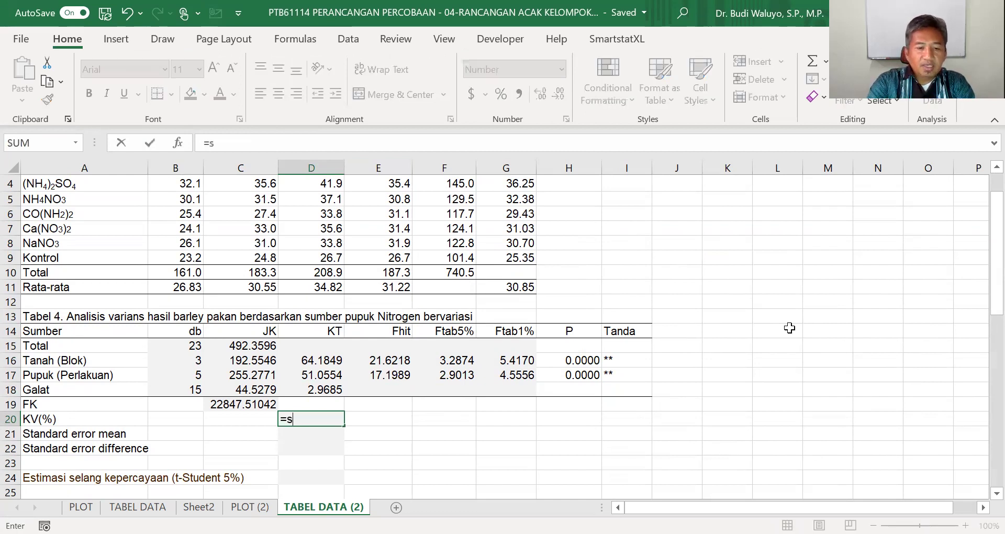
type("qrt(")
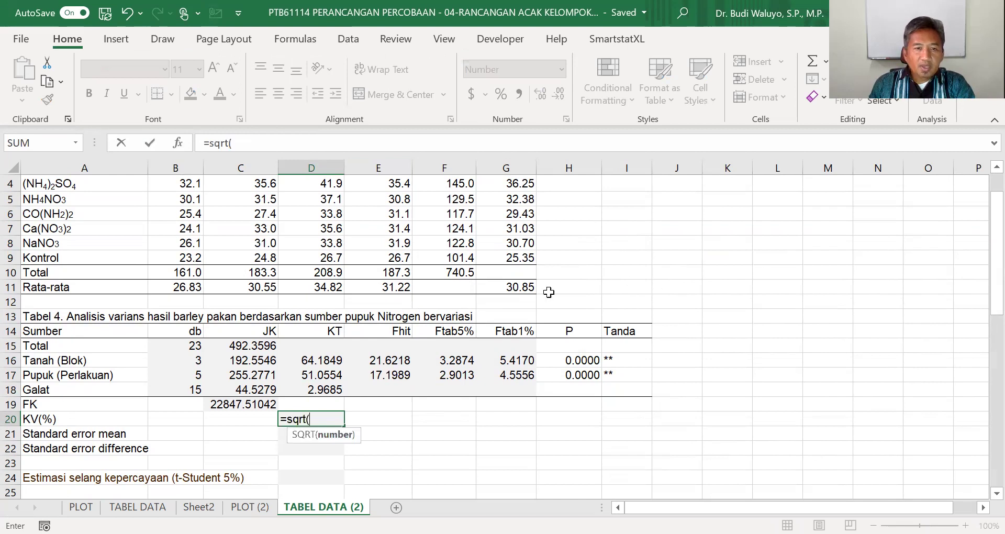
left_click(312, 389)
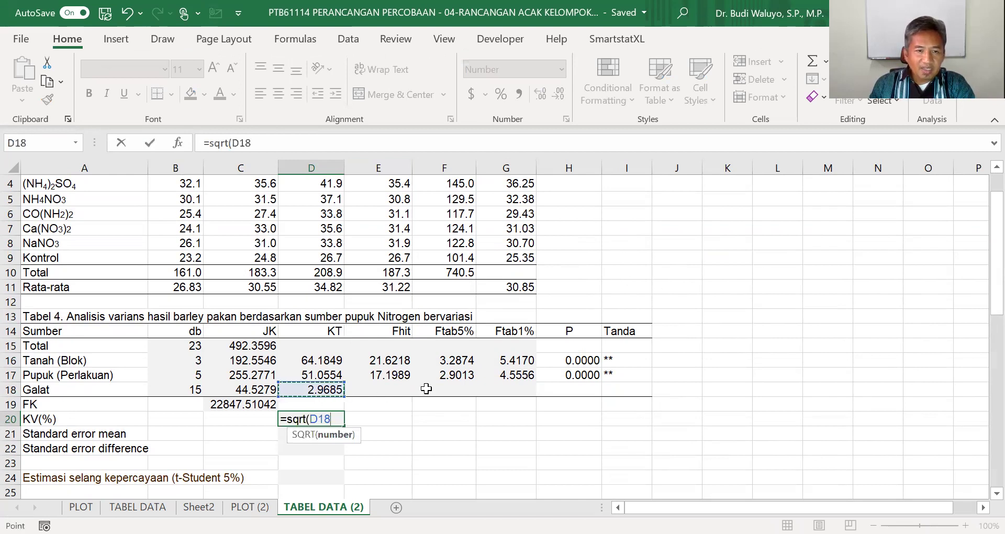
type(")/")
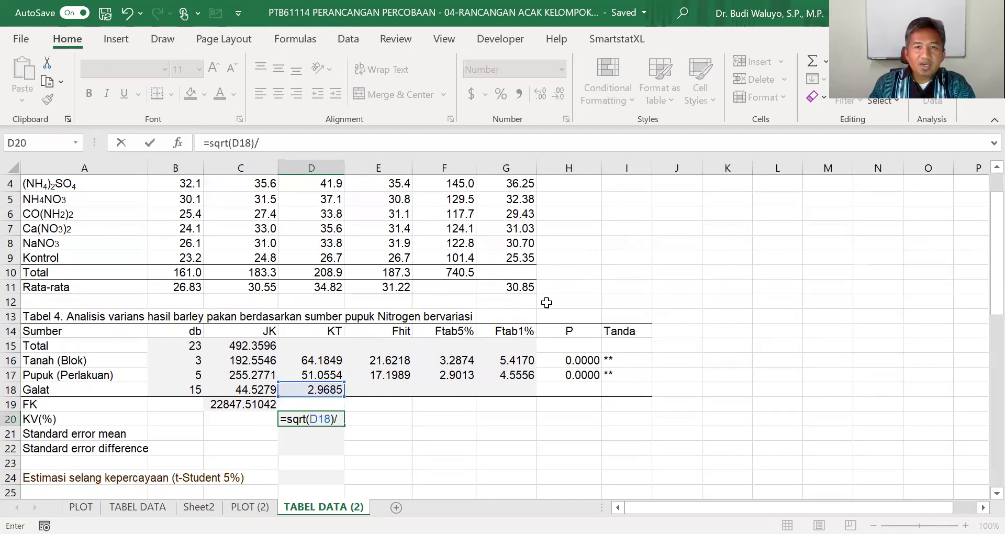
scroll(555, 302, "up", 1)
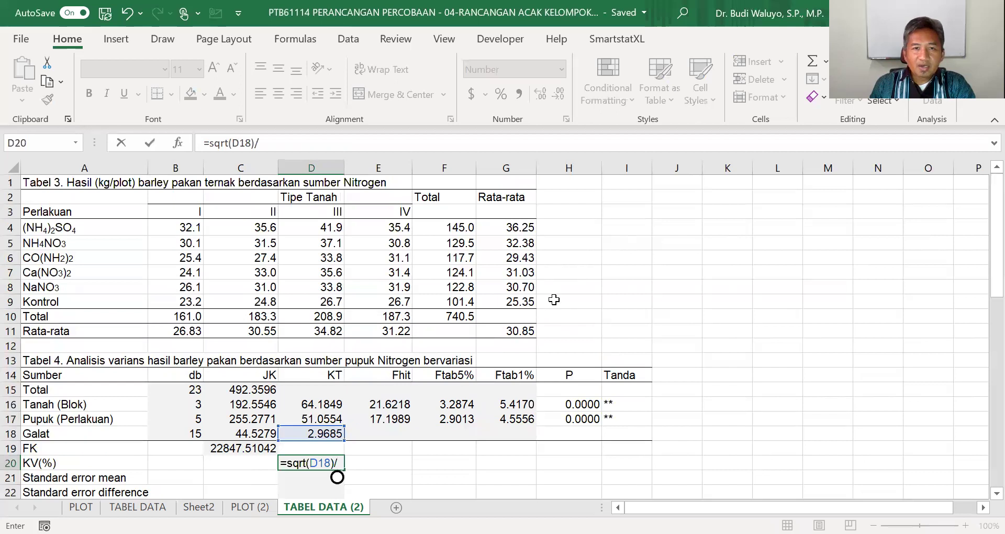
left_click(517, 333)
key("Return")
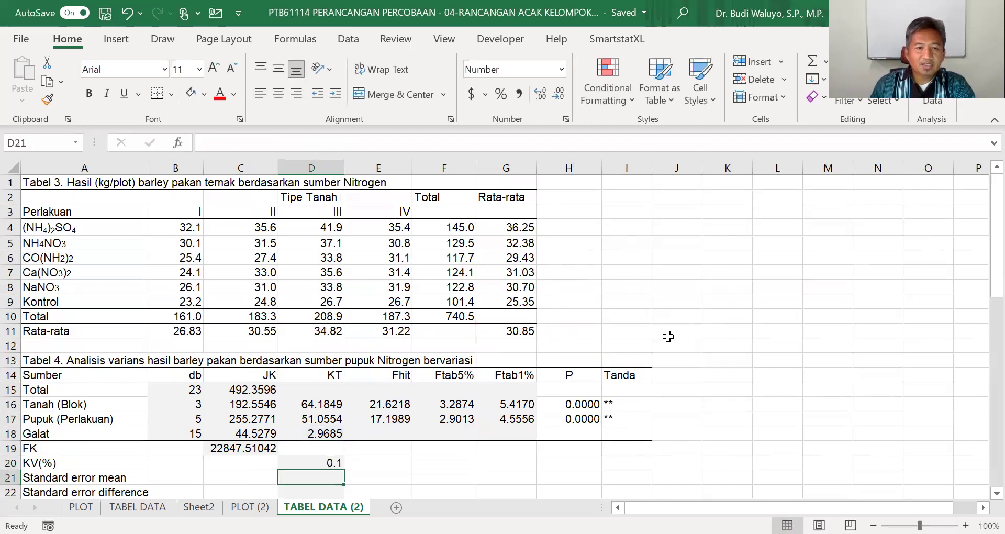
Show the KV(%) value in D20 with four decimal places
left_click(332, 460)
left_click(540, 94)
left_click(540, 94)
left_click(540, 93)
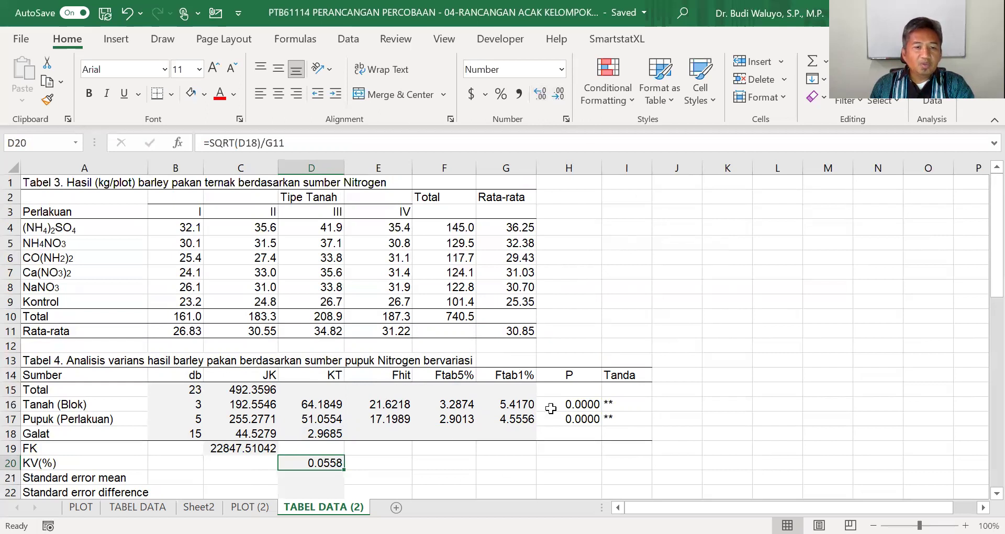
Convert KV in D20 to a percentage by changing its formula to =(SQRT(D18)/G11)*100
left_click(207, 142)
type("(")
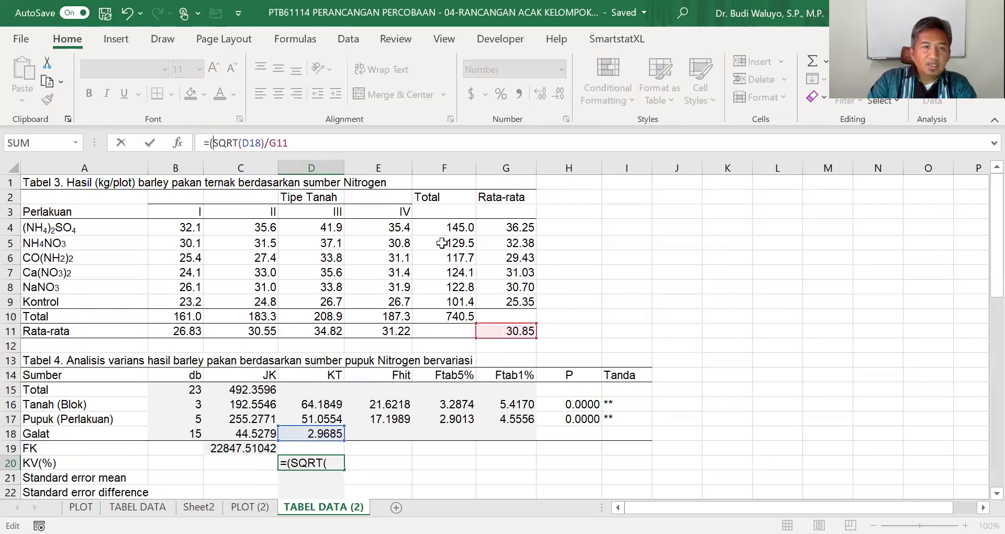
key("End")
type(")*100")
key("Return")
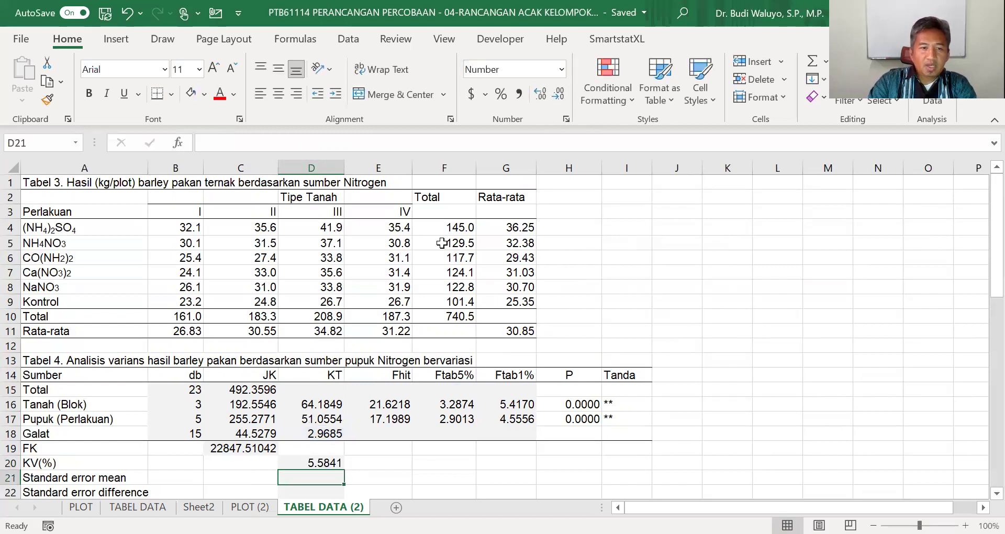
Reduce the KV(%) value in D20 to two decimal places
left_click(34, 463)
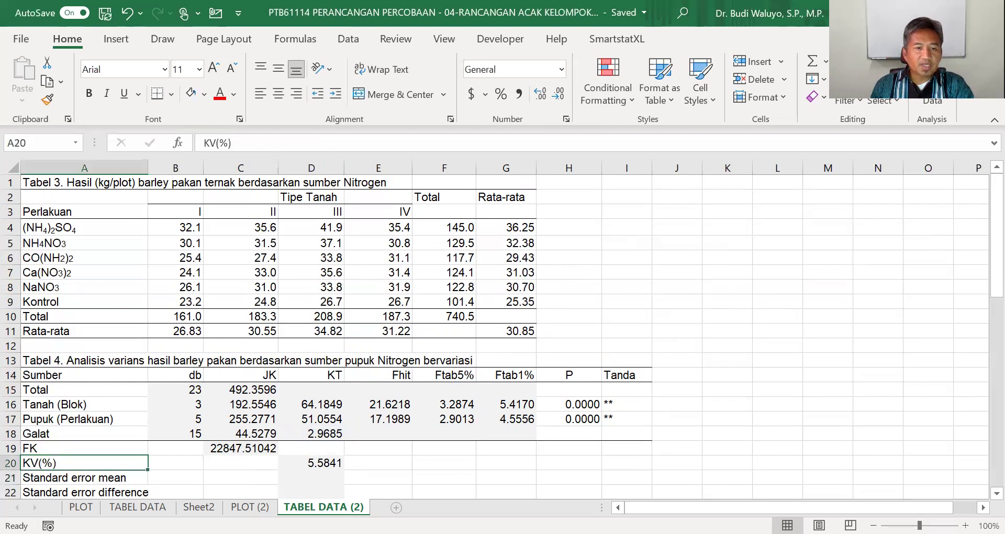
left_click(332, 468)
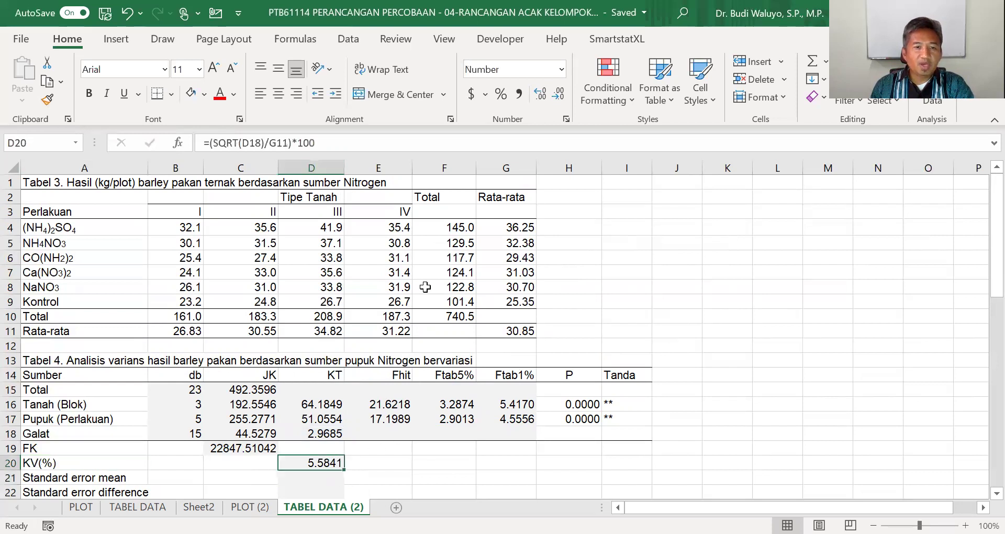
left_click(558, 95)
left_click(559, 96)
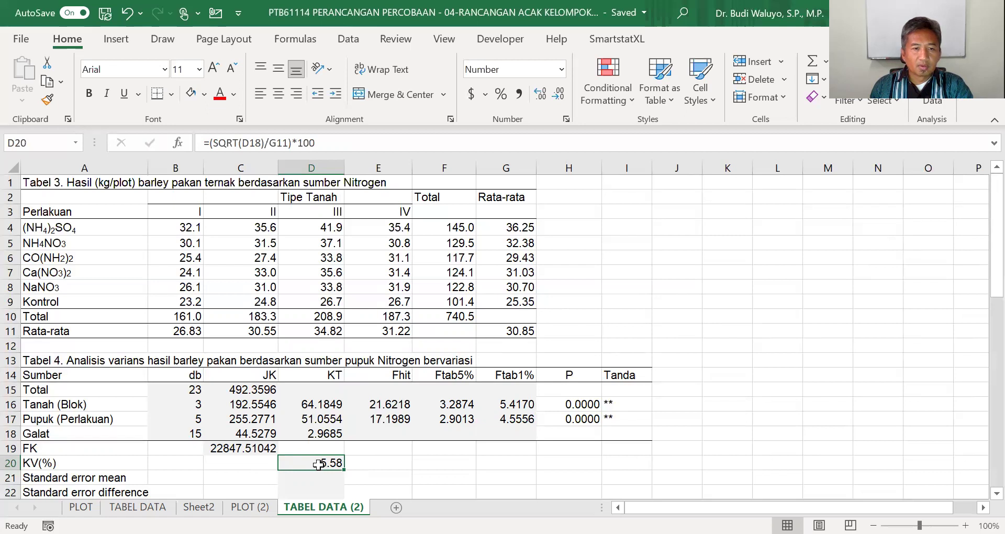
left_click(371, 145)
left_click(618, 329)
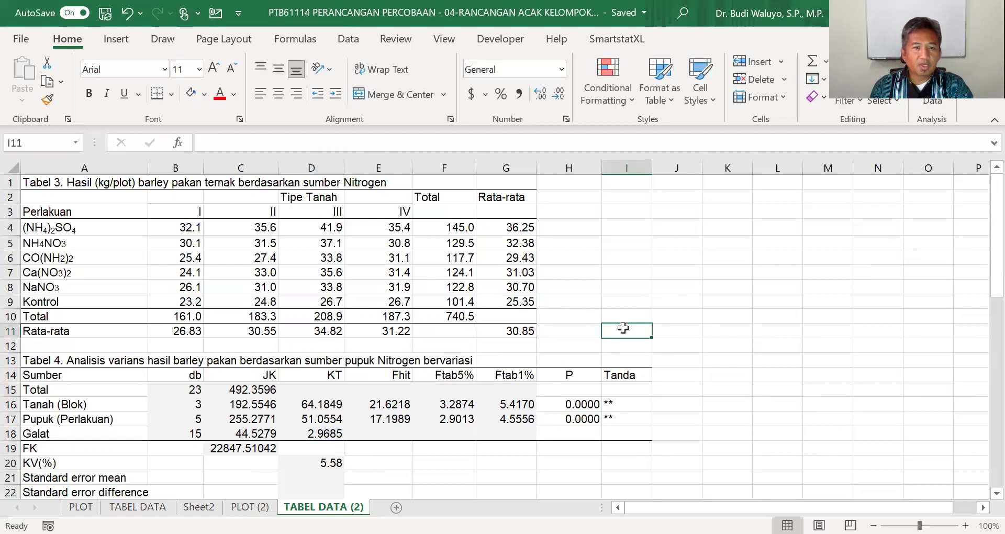
Calculate the standard error mean in D21 as the square root of the Galat KT over four replicates, =sqrt(D18/4)
scroll(544, 426, "down", 3)
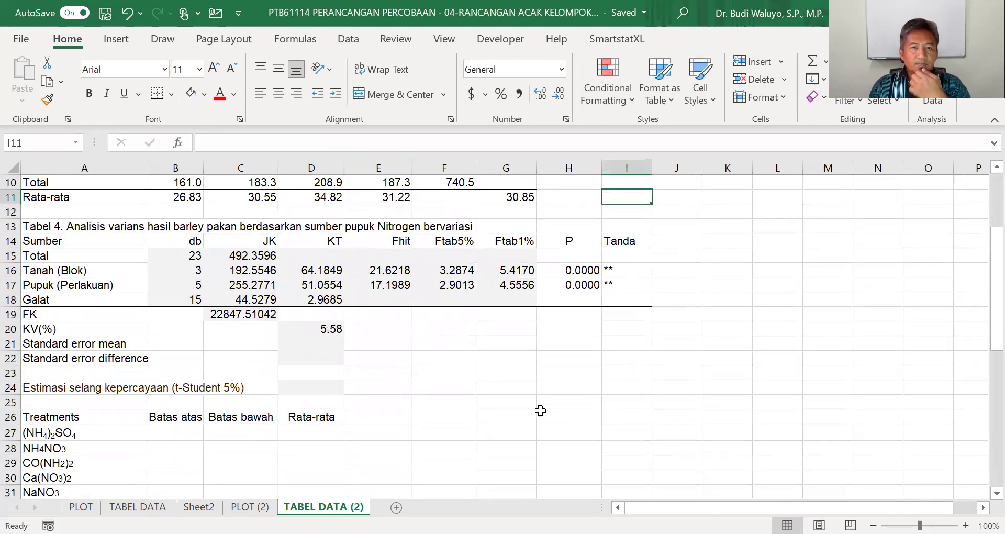
left_click(312, 344)
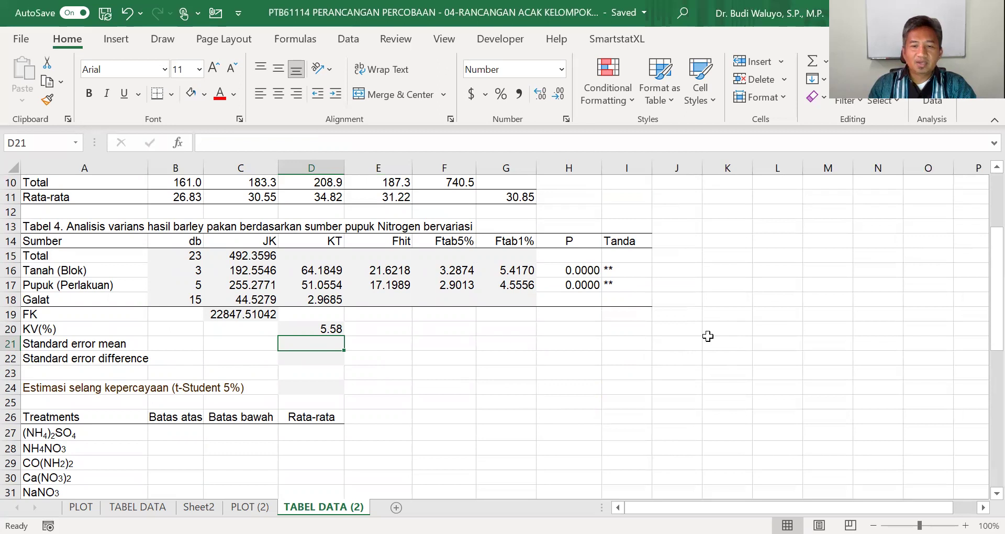
type("=")
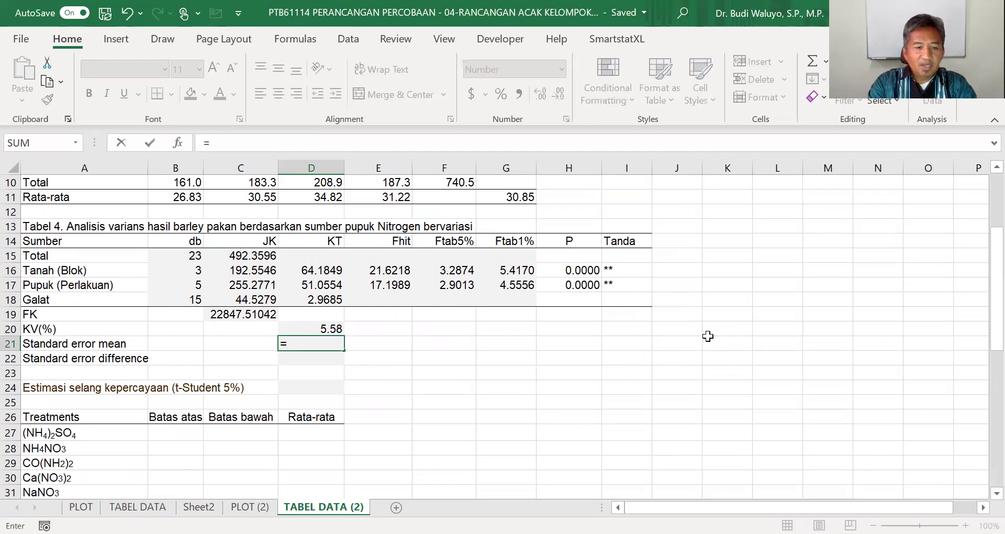
type("sqrt(")
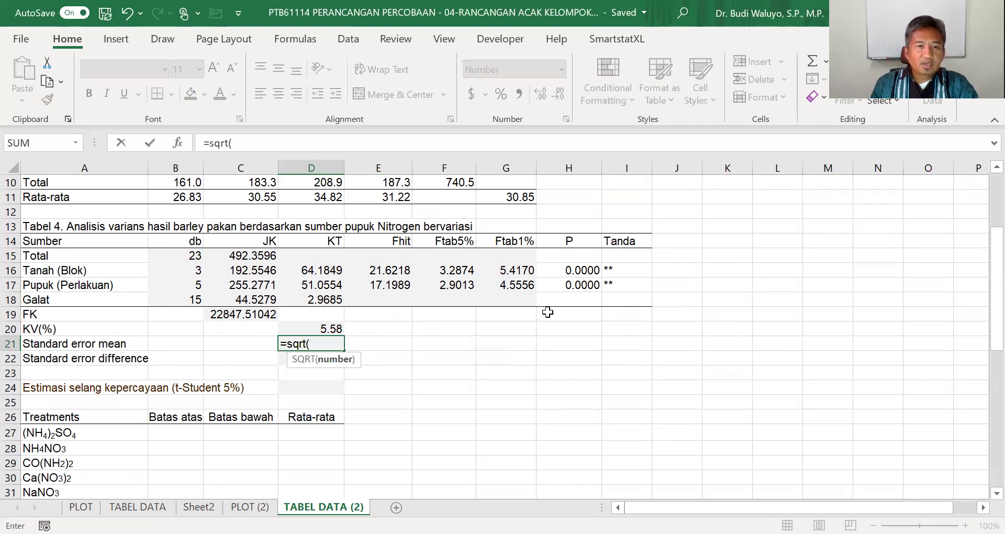
left_click(330, 301)
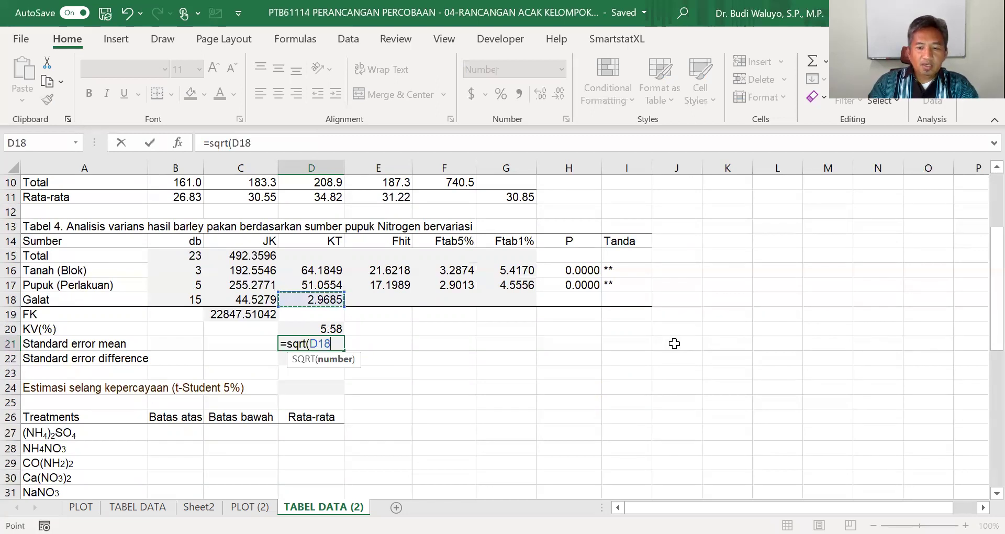
type("/")
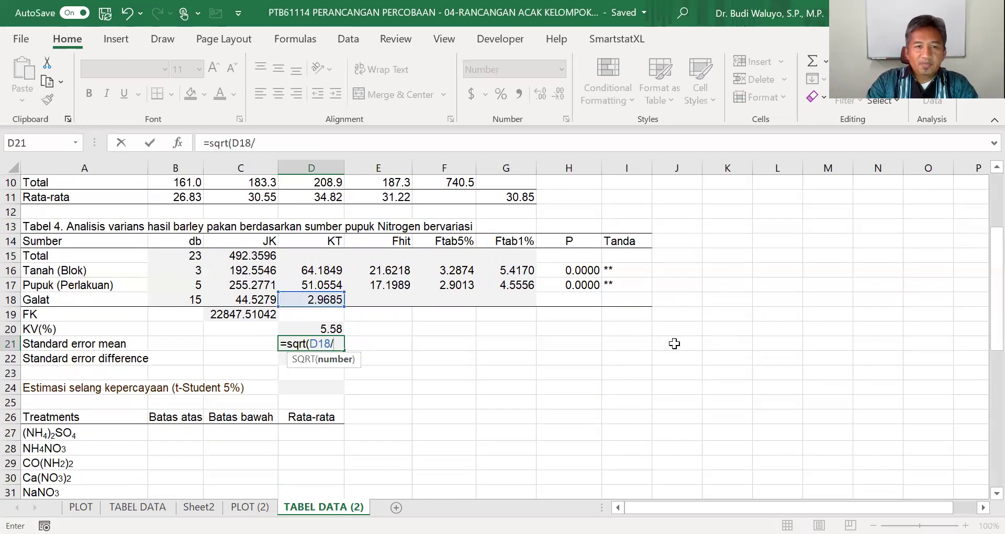
type("4)")
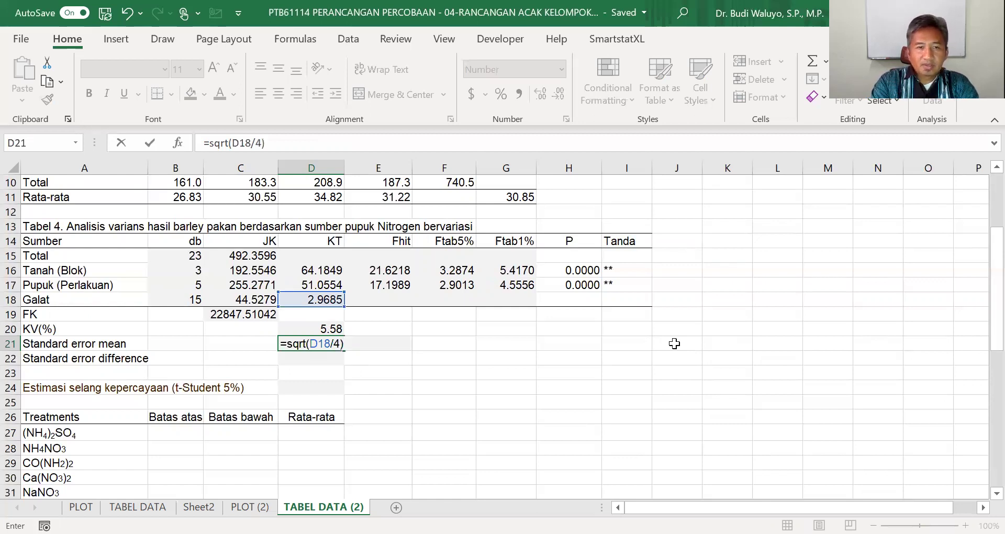
key("Return")
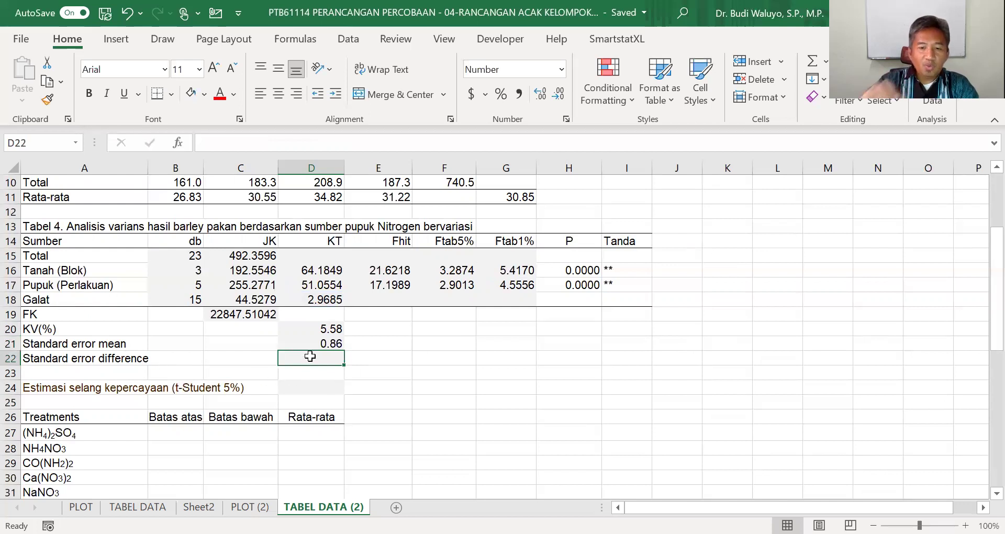
Calculate the standard error difference in D22 from twice the Galat KT over four, =sqrt(2*D18/4)
type("=")
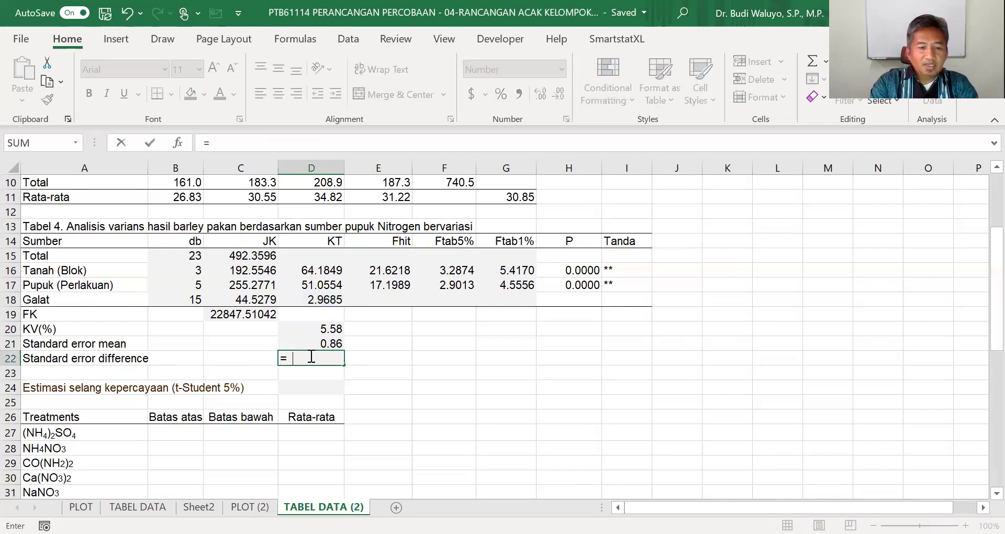
type("sqrt(")
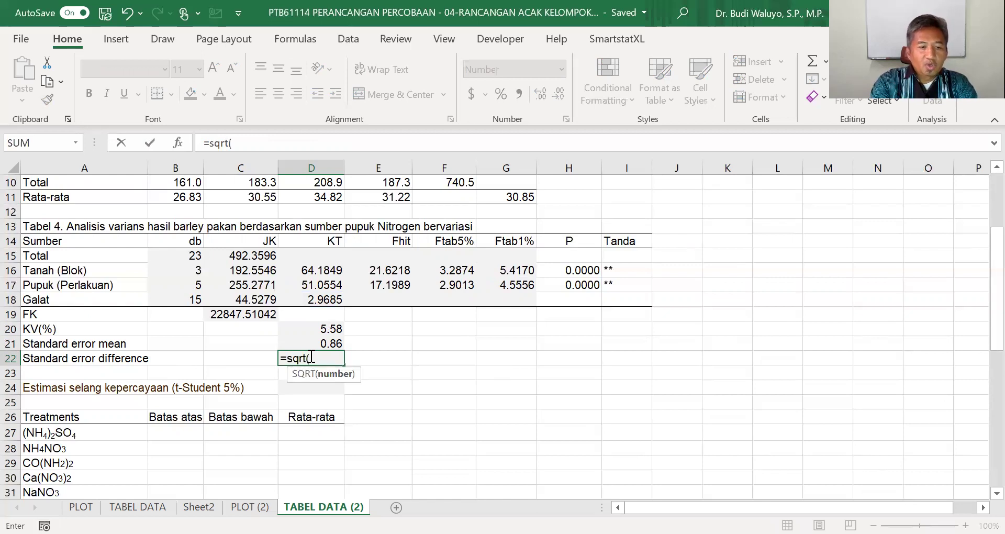
type("2*")
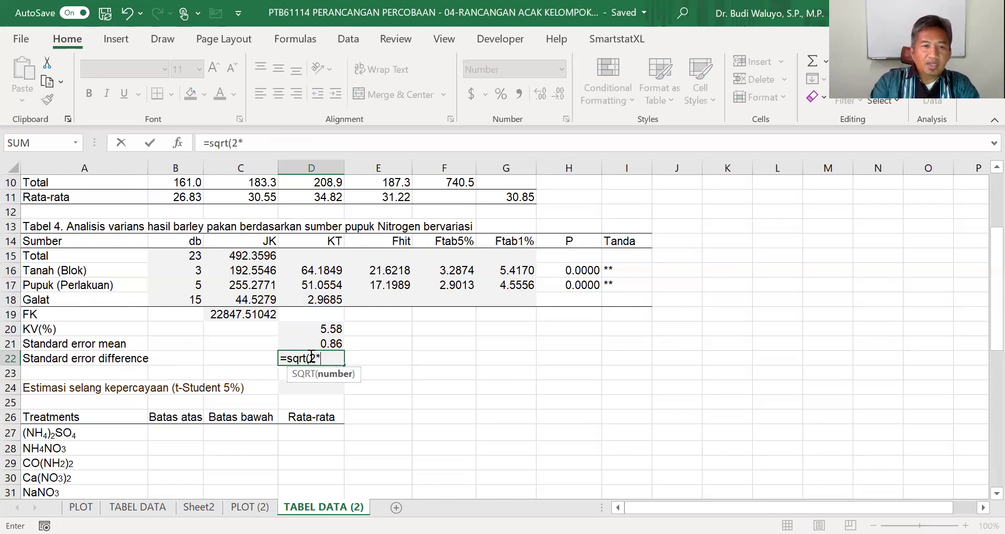
left_click(320, 301)
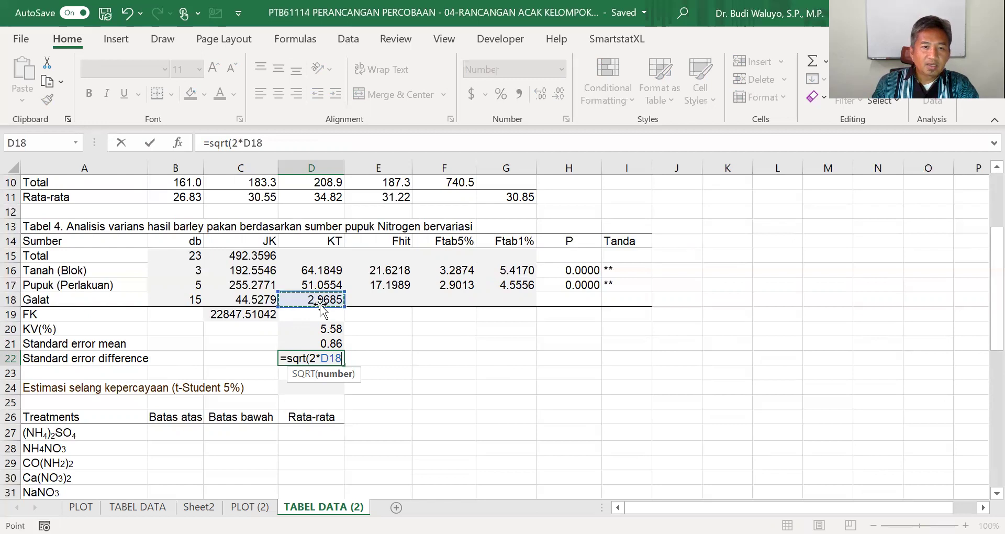
type("/")
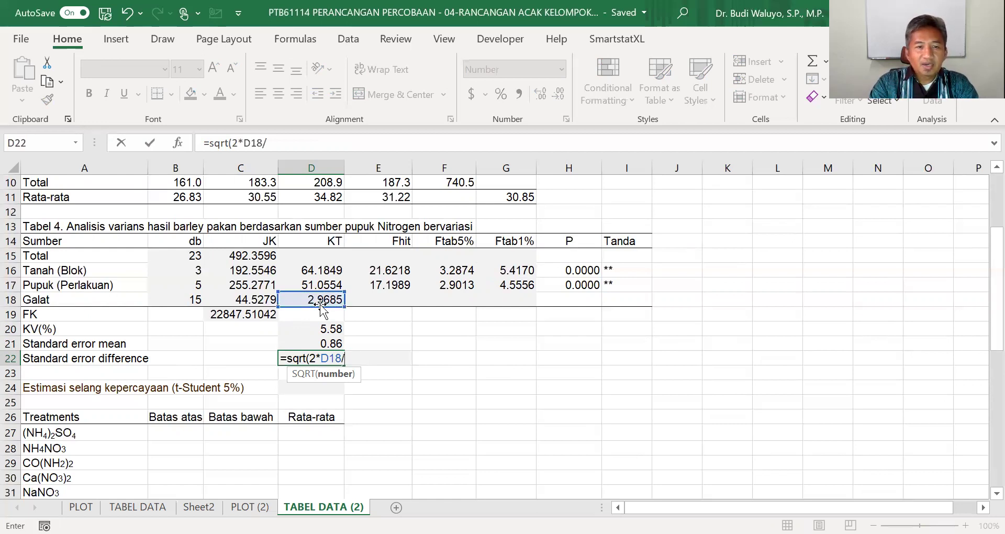
type("4)")
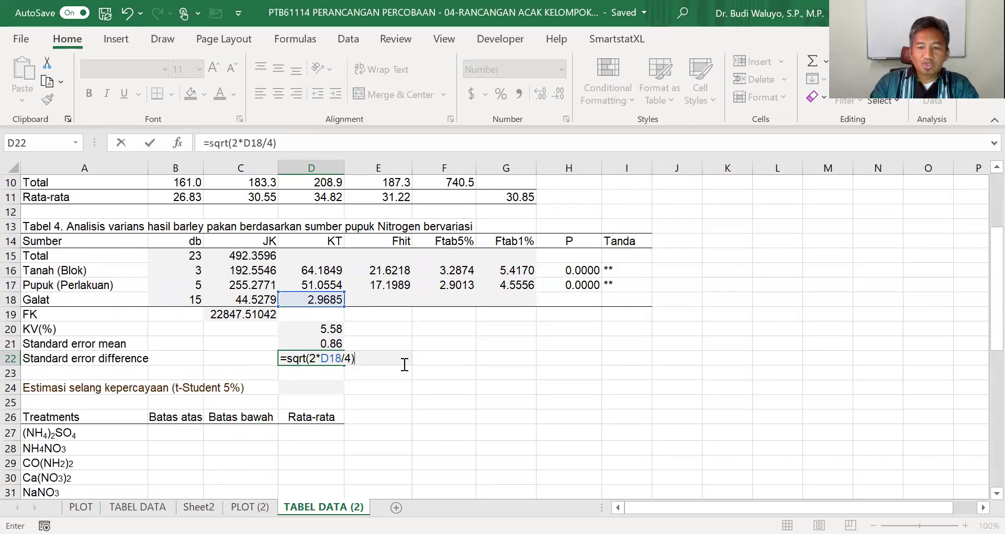
key("Return")
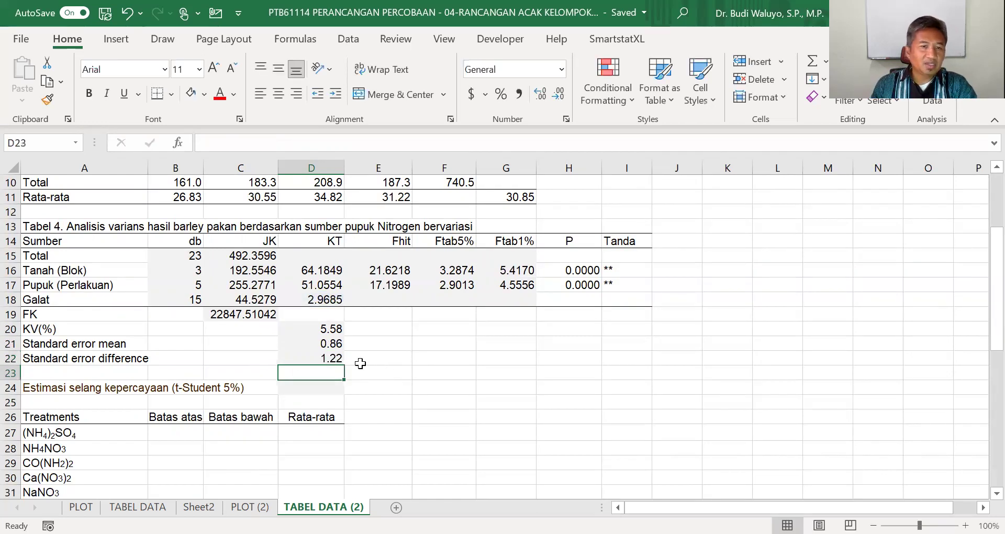
key("Up")
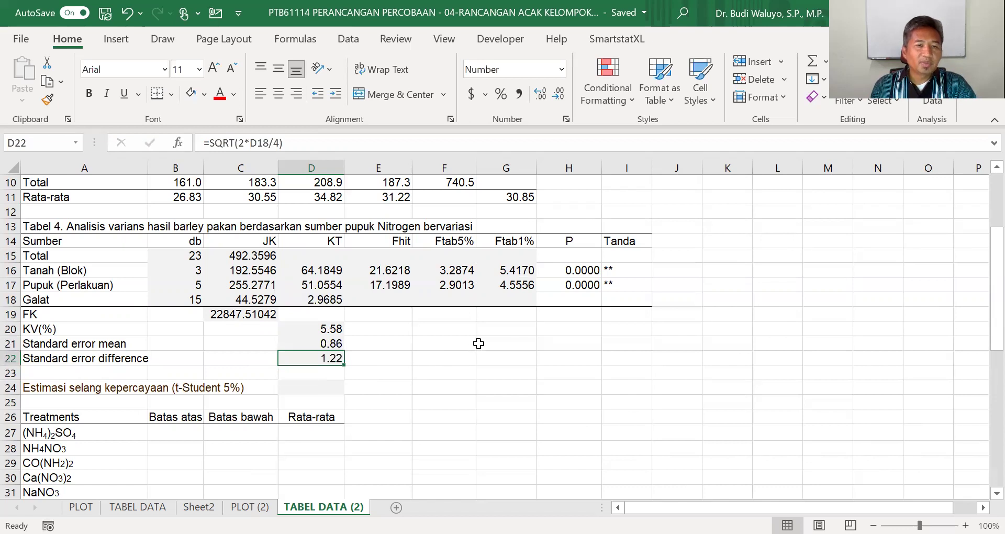
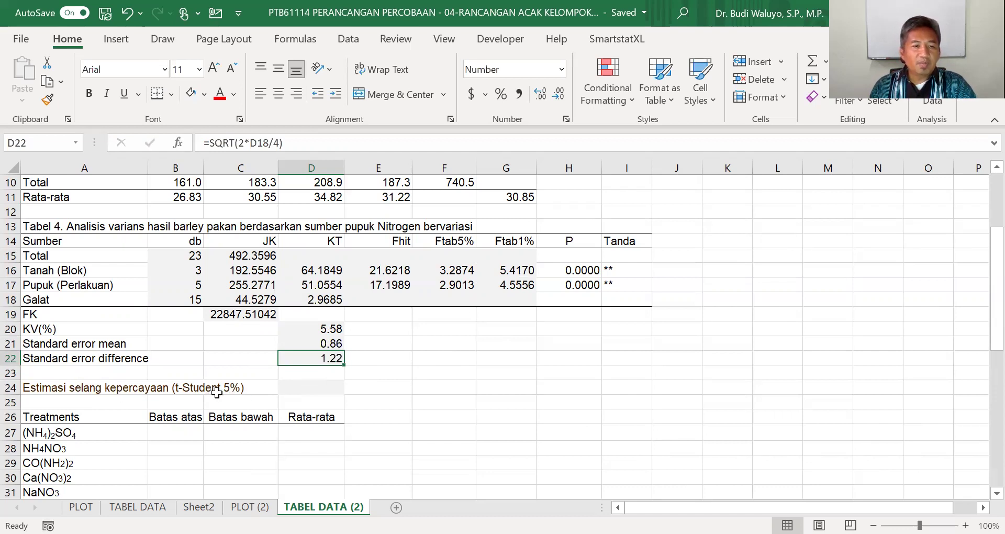
Calculate the 5% t-Student confidence interval estimate in D24 with the Galat db and standard error mean, =TINV(0.05,B18)*D21
left_click(321, 386)
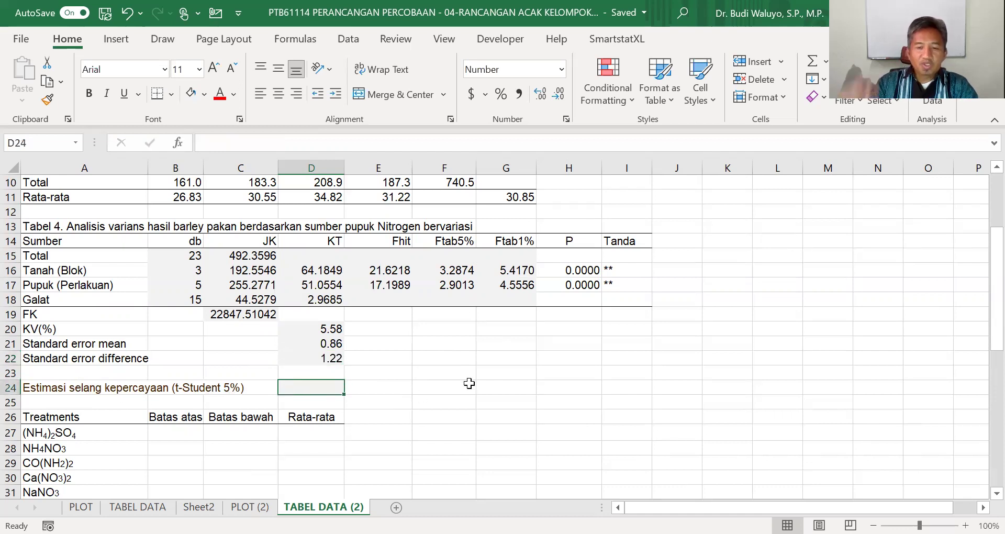
type("=")
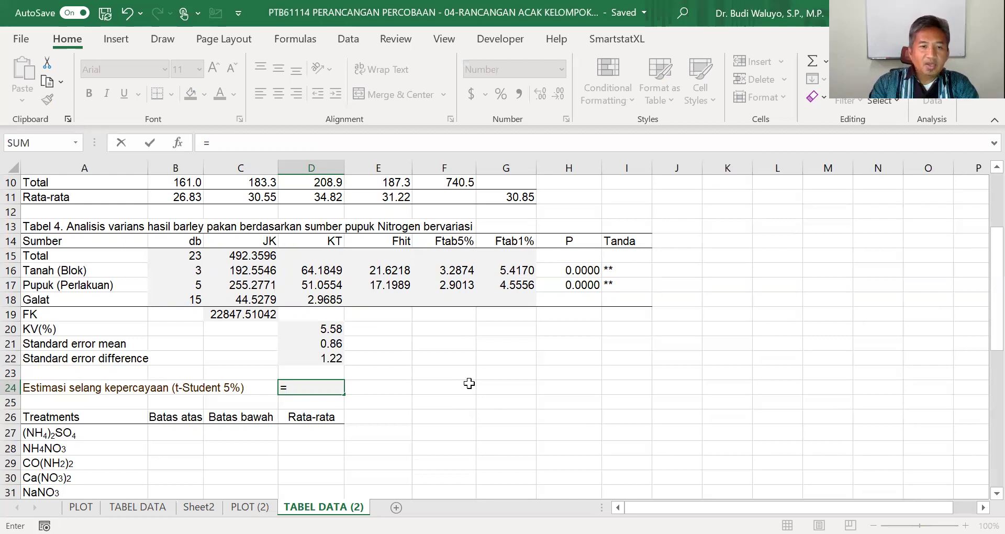
type("tinv(0.0")
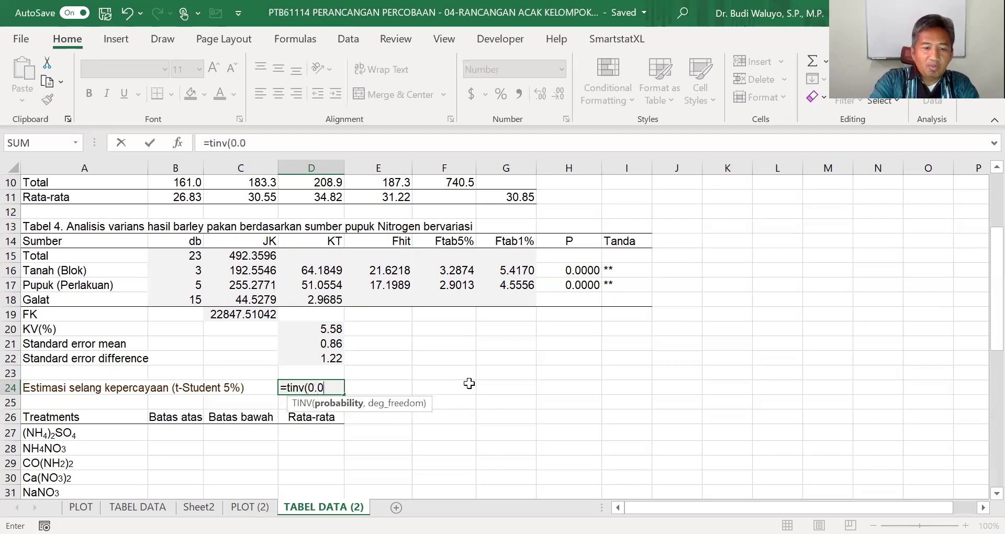
type("5)")
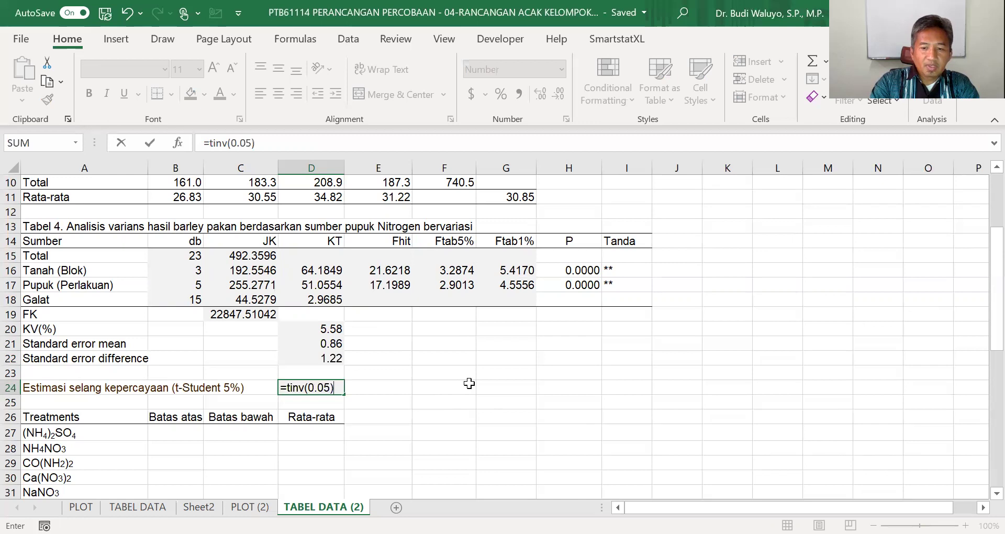
key("BackSpace")
type(",")
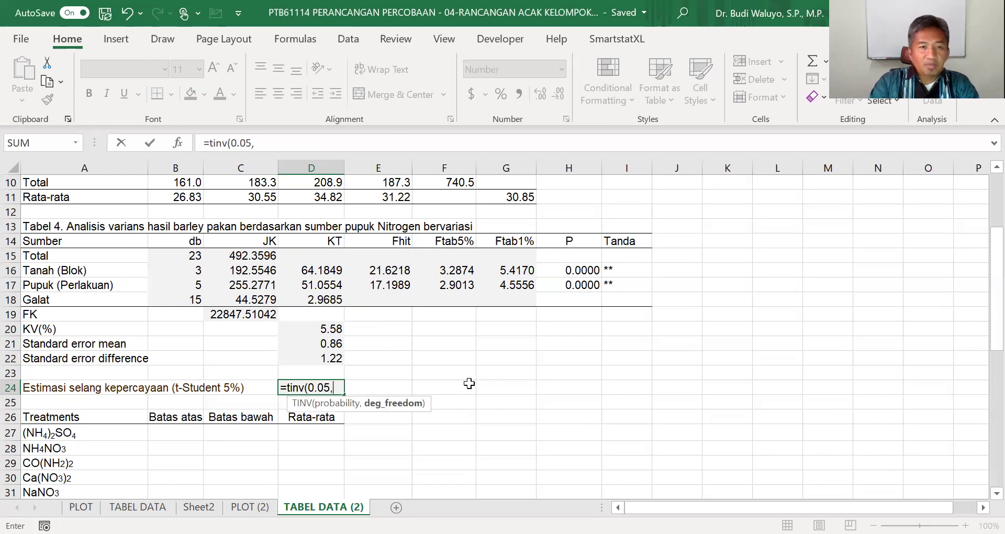
left_click(193, 300)
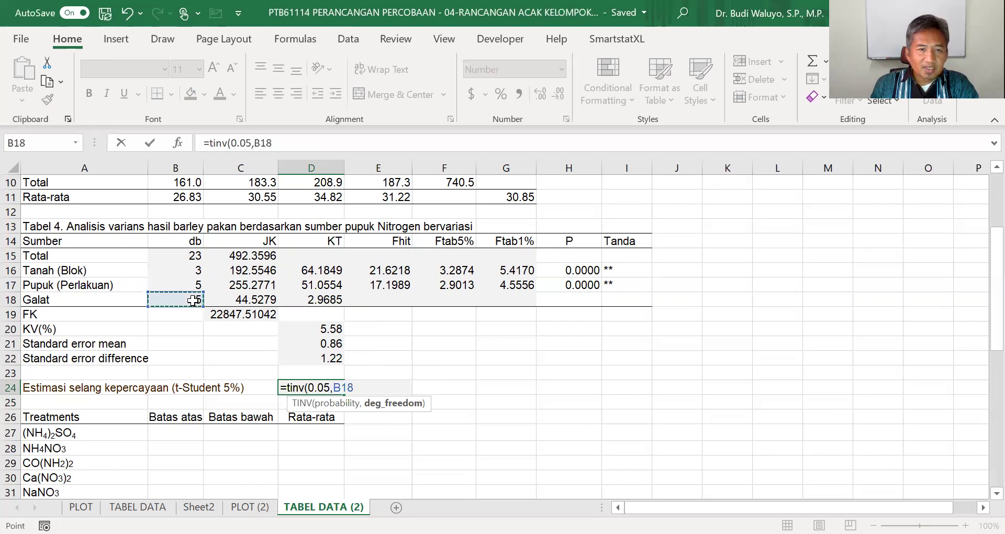
type(")")
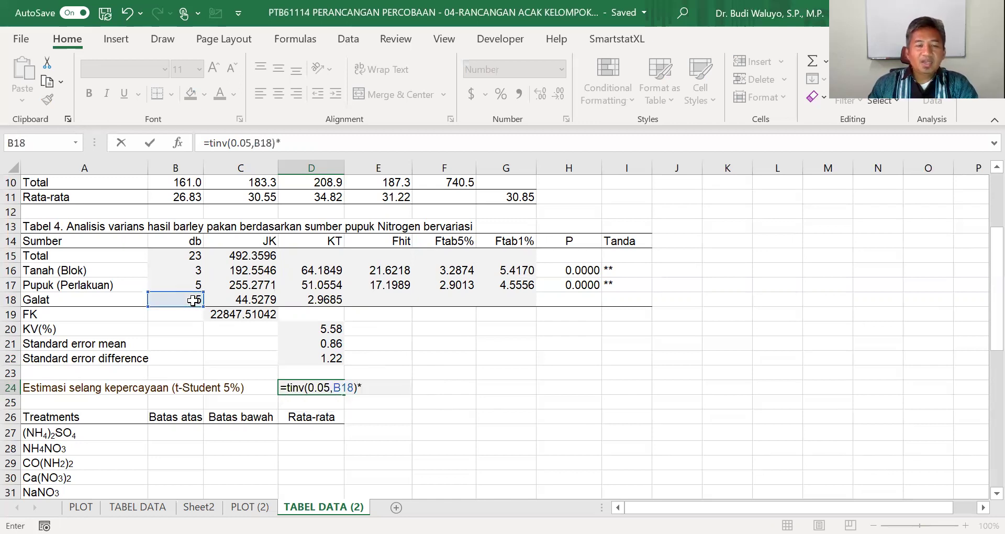
type("*")
left_click(341, 343)
key("Return")
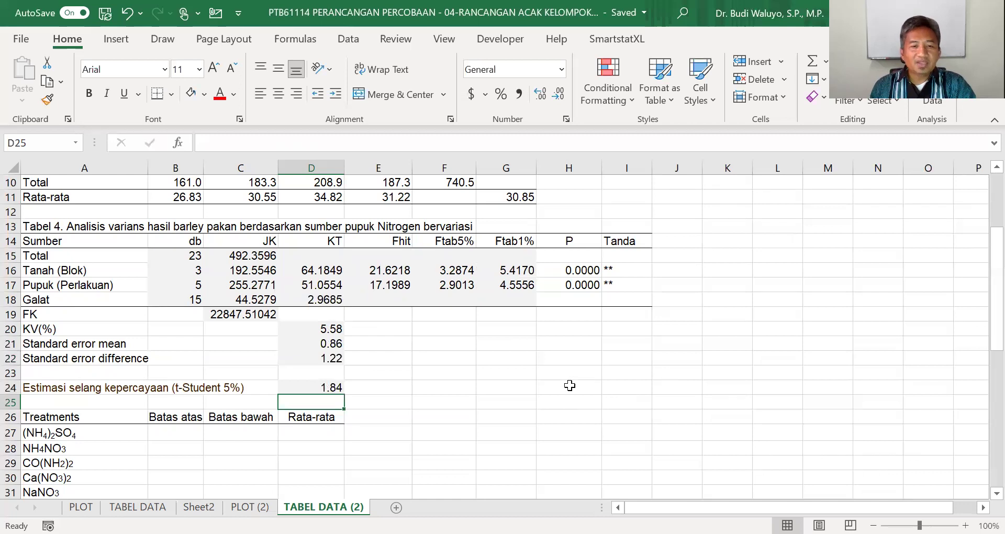
scroll(514, 374, "down", 2)
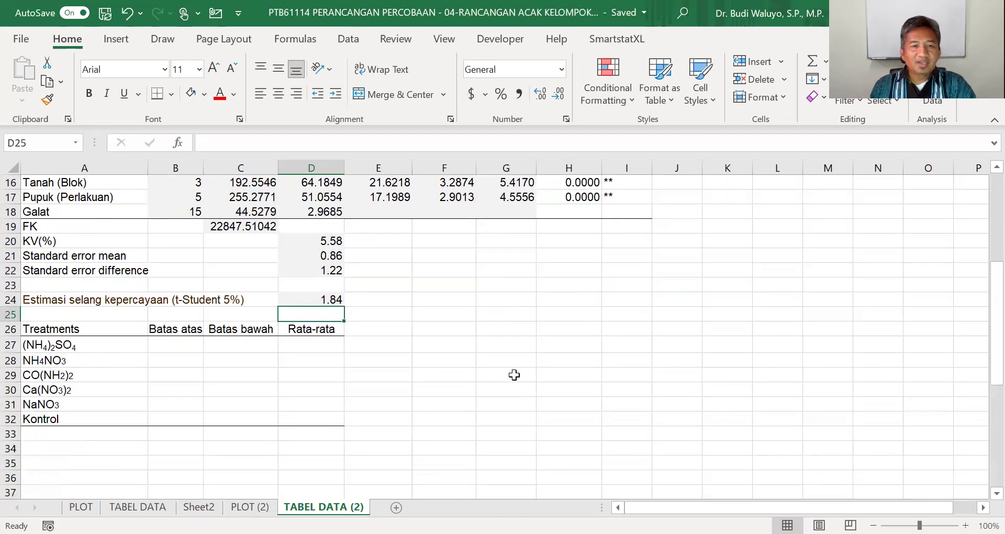
left_click(314, 299)
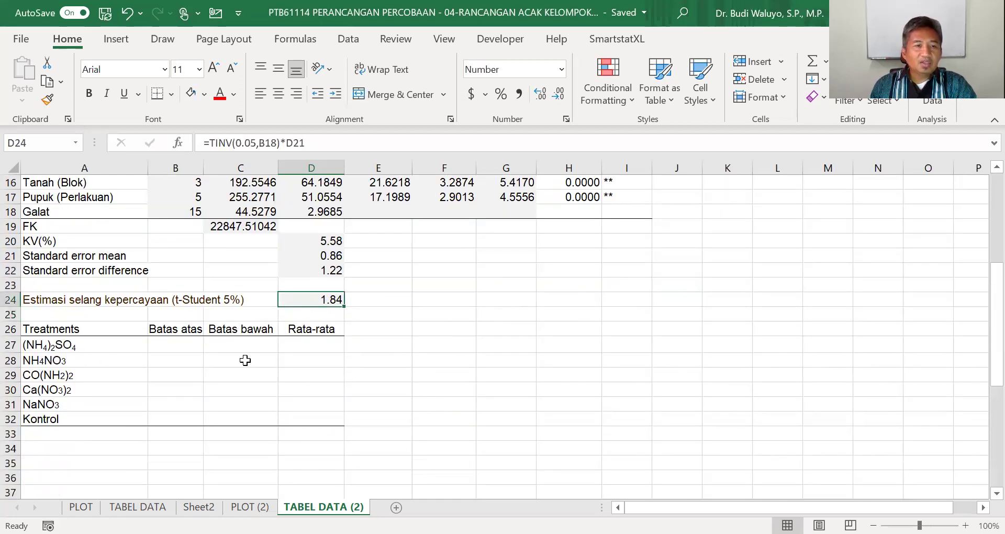
Link the Rata-rata cell D27 for (NH4)2SO4 to its treatment mean in Tabel 3, =G4
left_click(316, 344)
scroll(553, 332, "up", 3)
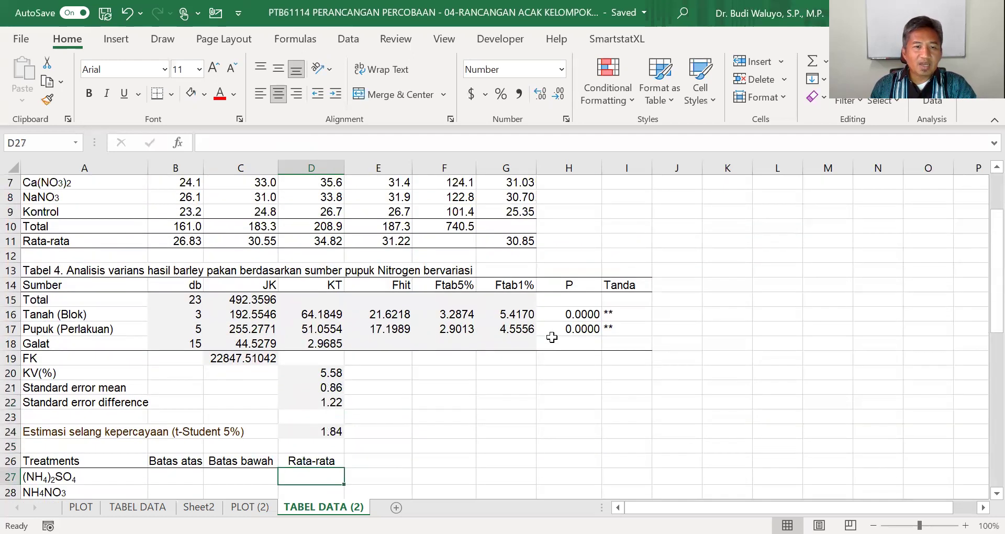
type("=")
scroll(535, 355, "up", 2)
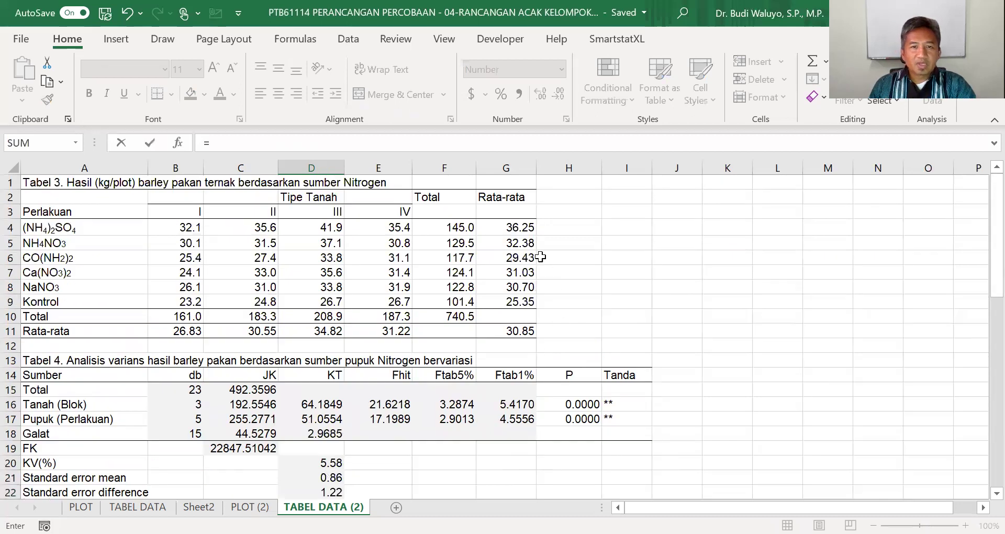
left_click(517, 230)
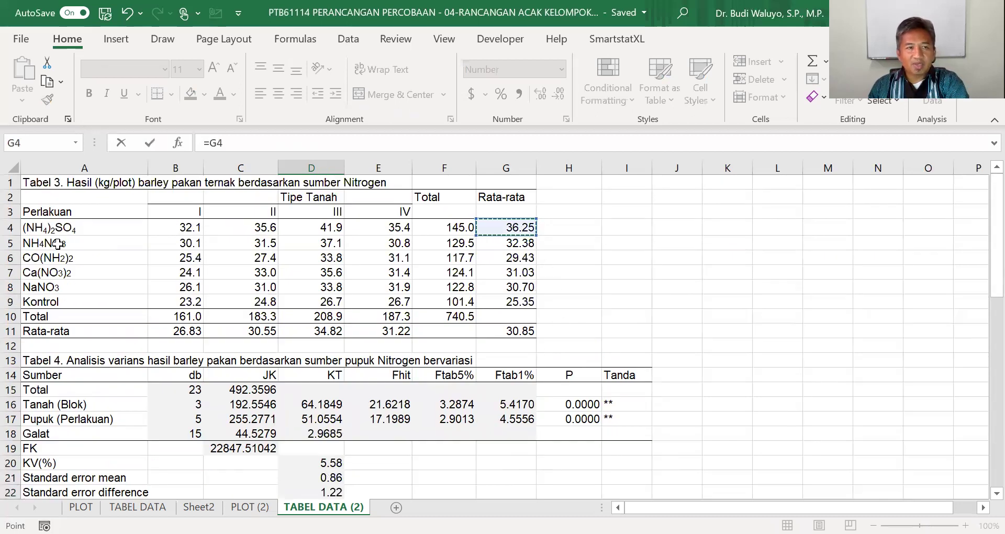
key("Return")
Fill the Rata-rata formula from D27 down to D32 for the remaining treatments and add a bottom border to D32
scroll(261, 314, "down", 5)
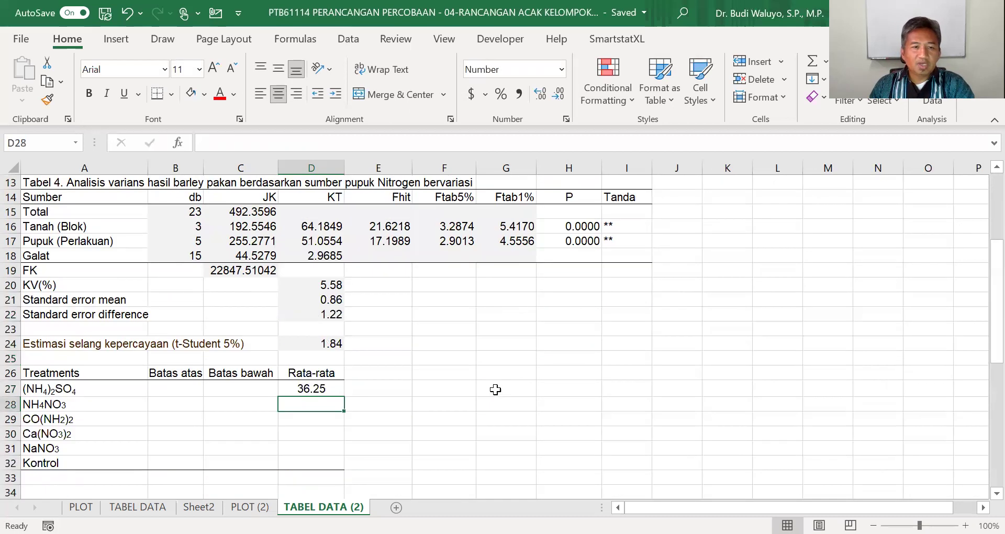
left_click(306, 344)
left_click_drag(342, 355, 344, 423)
left_click(419, 422)
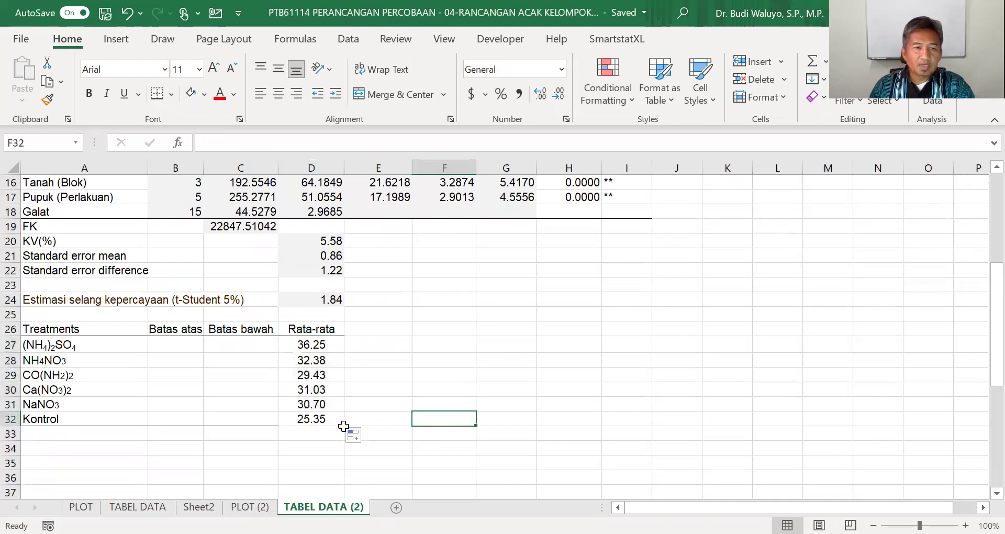
left_click(322, 420)
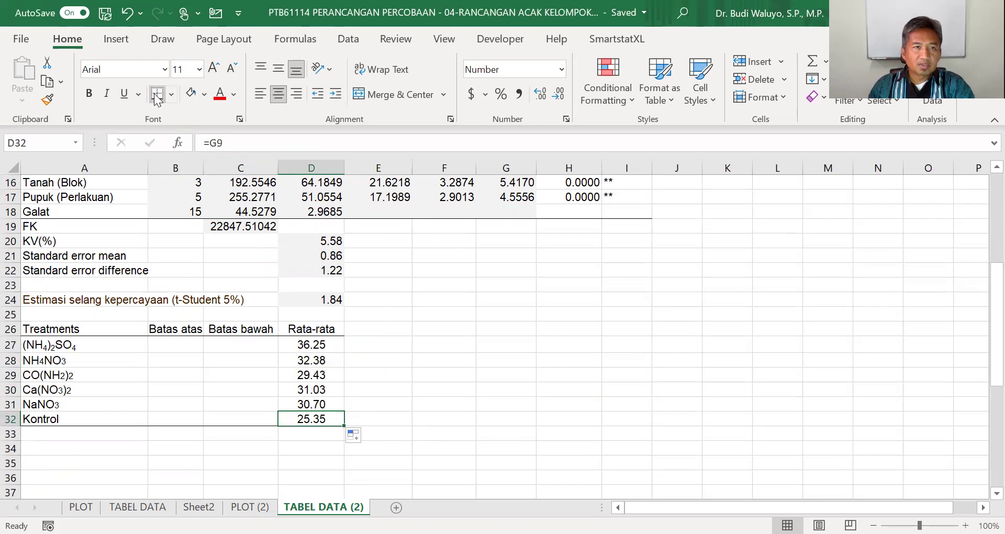
Calculate the Batas atas for (NH4)2SO4 in B27 as its mean plus the confidence interval estimate, =D27+D$24
left_click(189, 345)
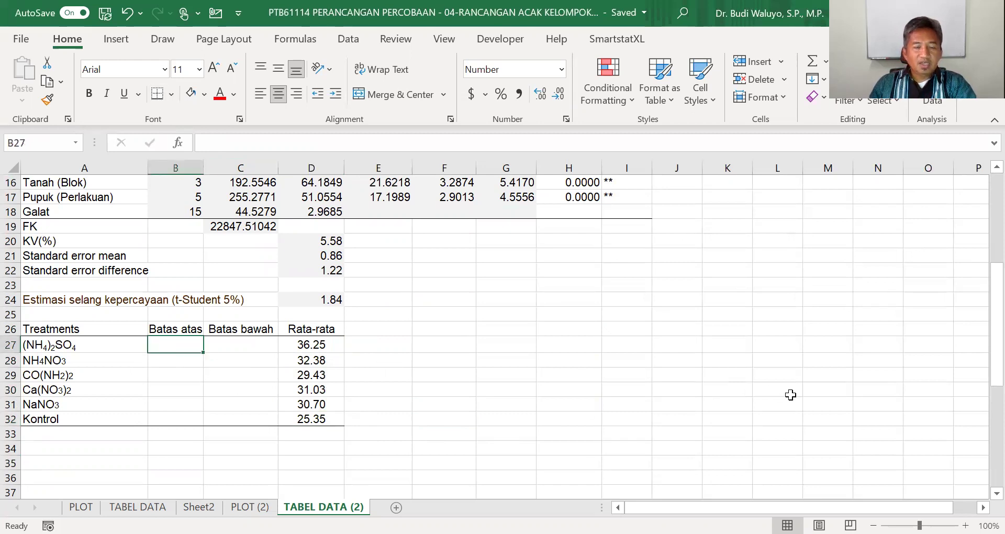
type("=")
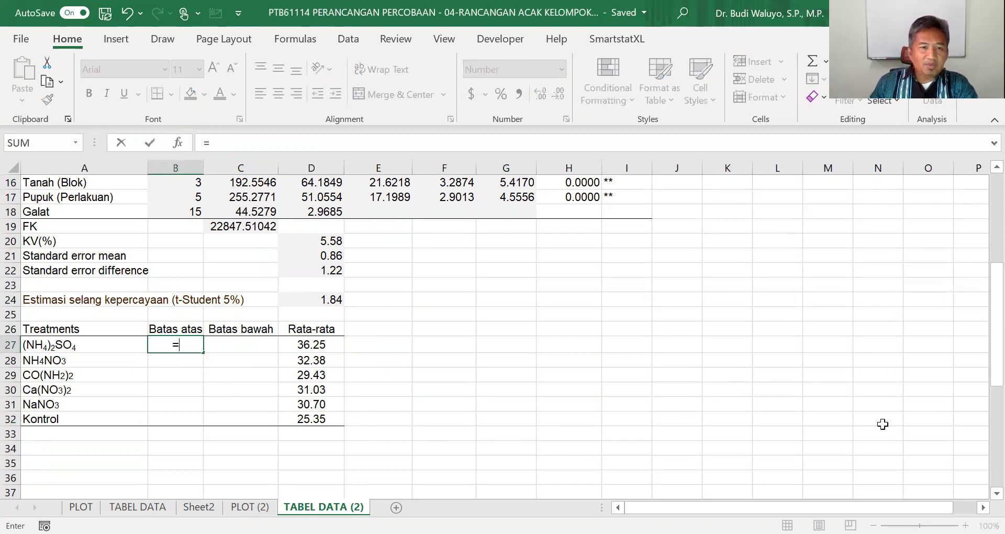
left_click(315, 346)
type("+")
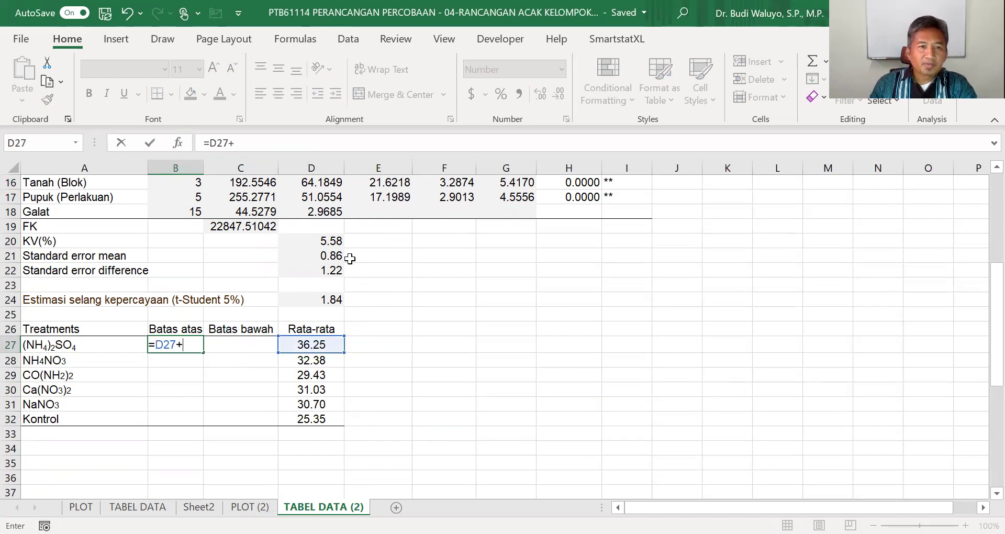
left_click(336, 299)
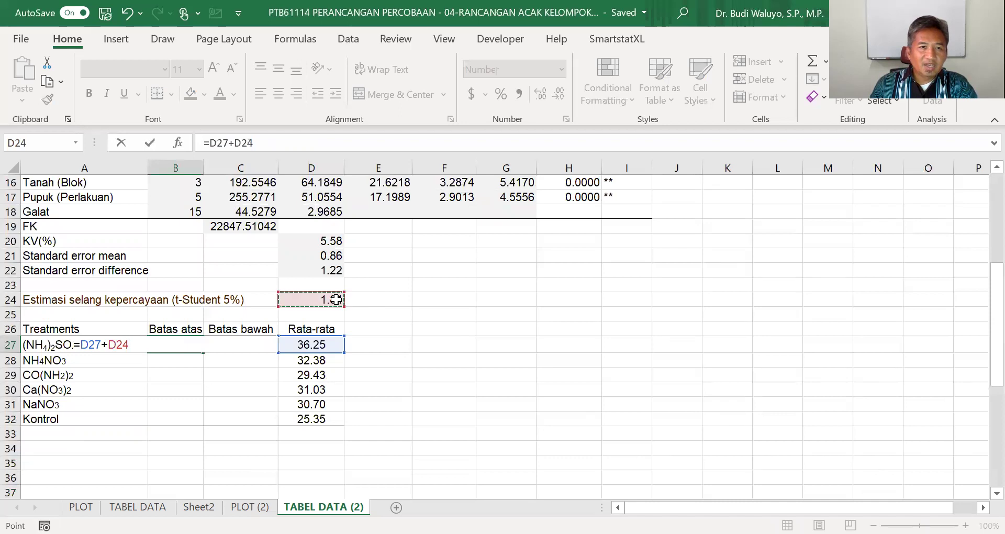
left_click(241, 143)
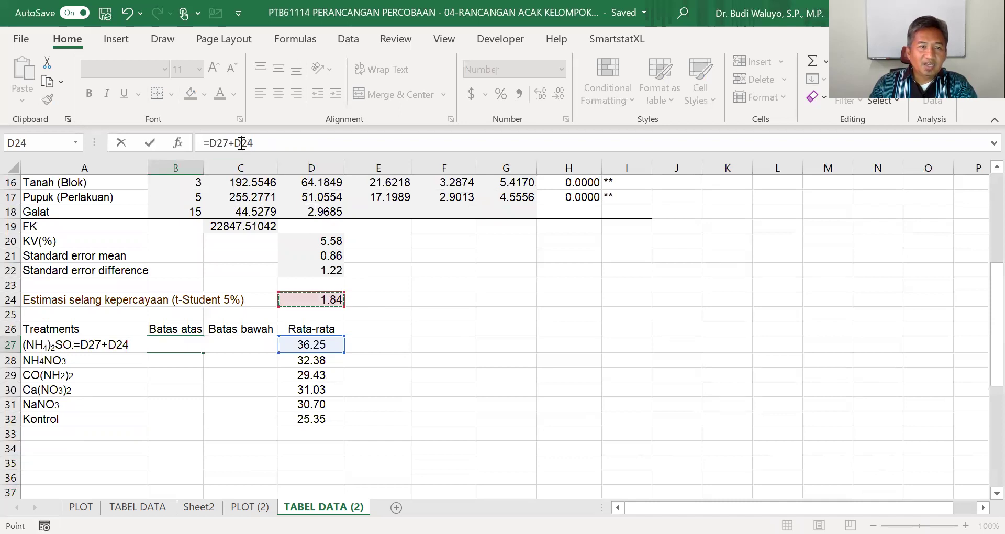
type("$")
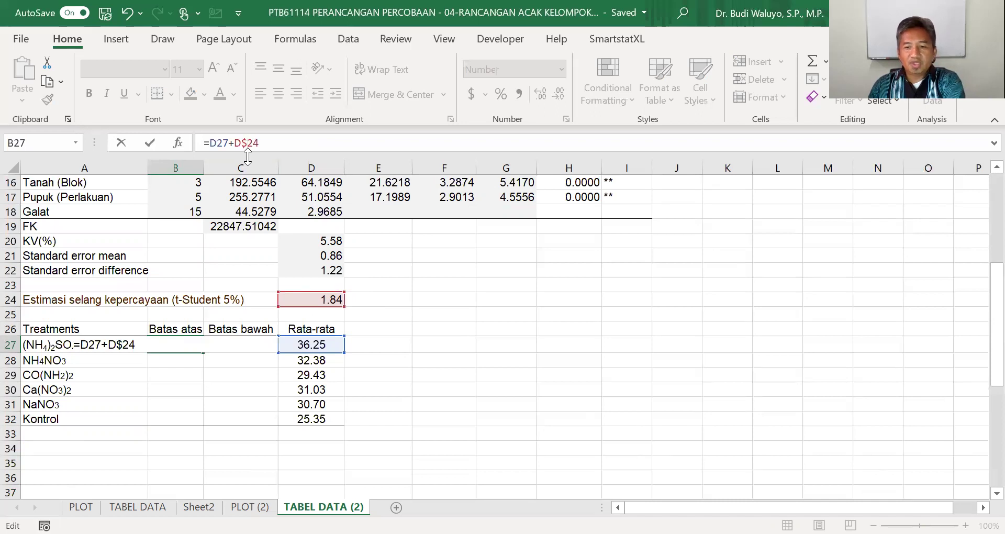
key("Return")
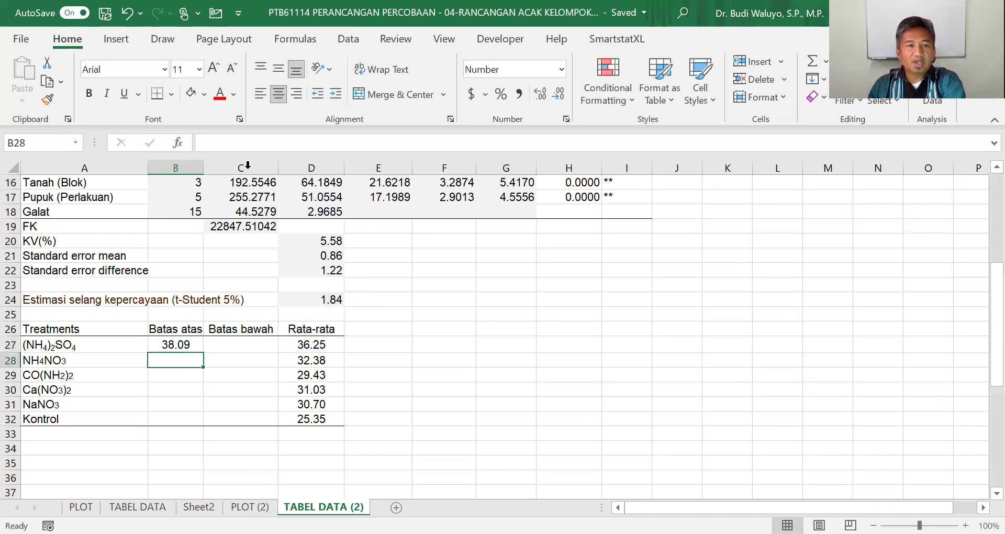
Fill the Batas atas formula from B27 down to B32 and check the copied formula in B30
left_click(180, 344)
left_click_drag(203, 356, 202, 425)
left_click(172, 390)
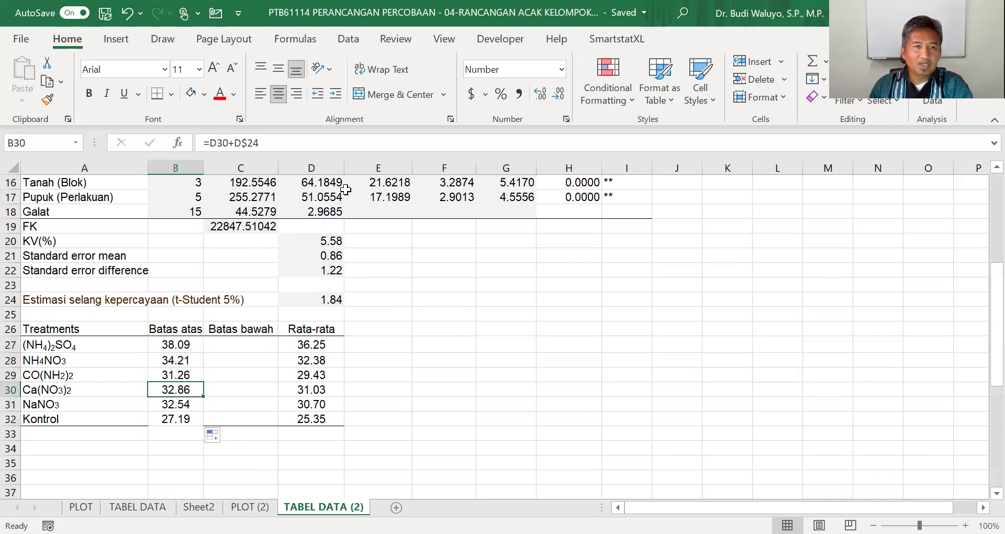
left_click(337, 142)
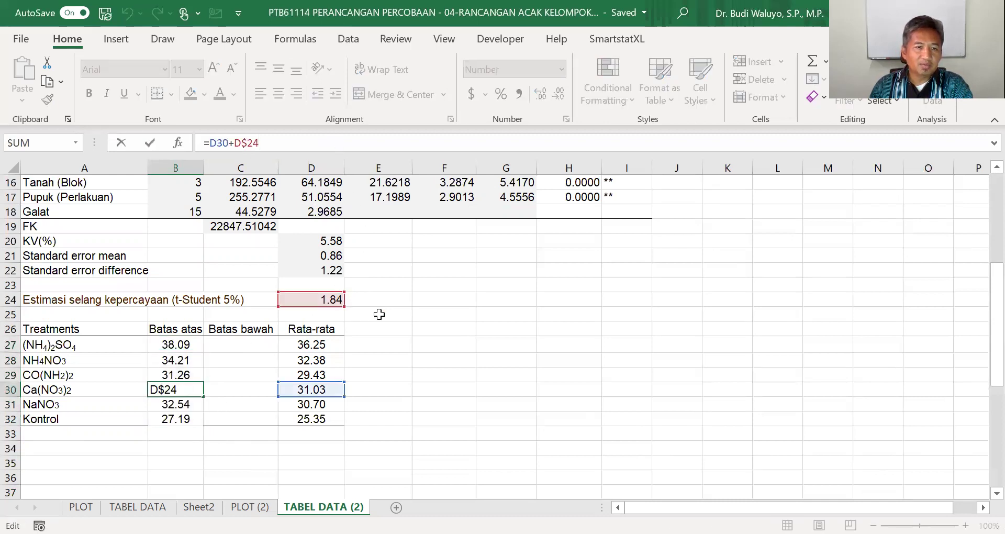
left_click(538, 386)
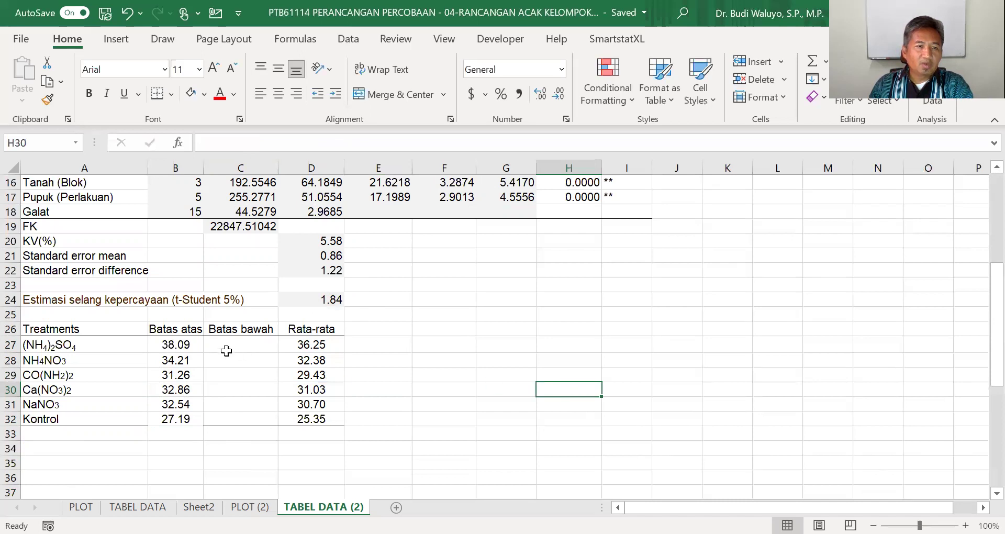
Calculate the Batas bawah for (NH4)2SO4 in C27 as its mean minus the confidence interval estimate, =D27-D$24
left_click(229, 348)
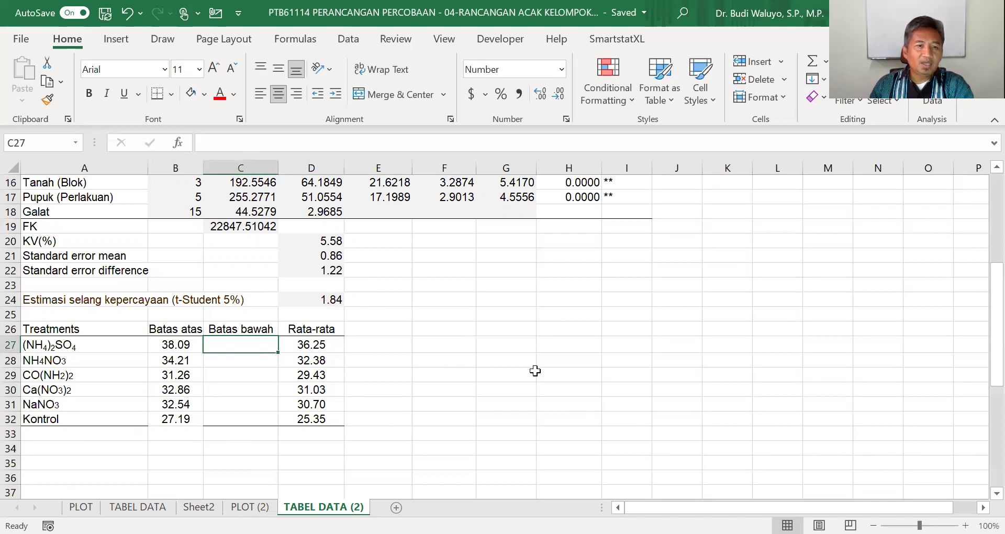
type("=")
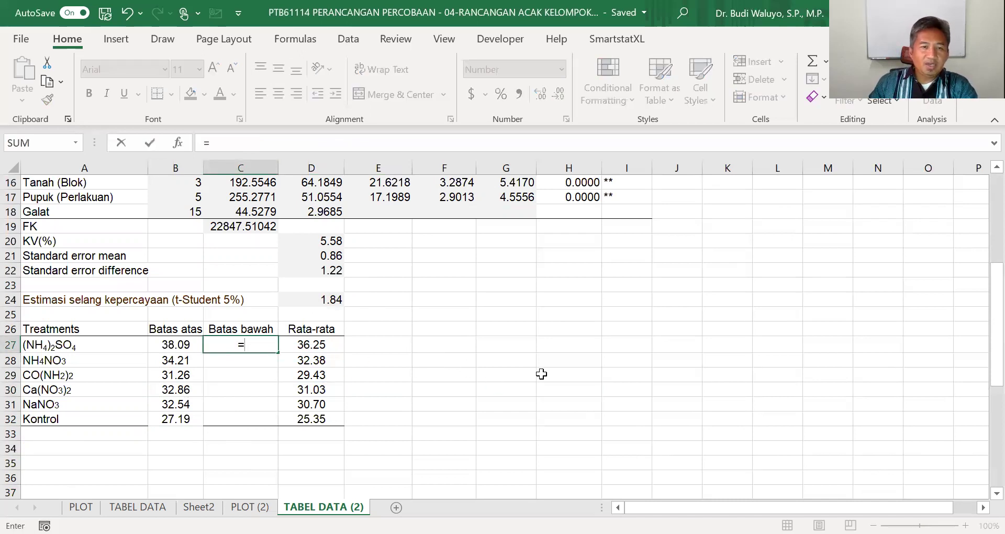
left_click(324, 343)
type("-")
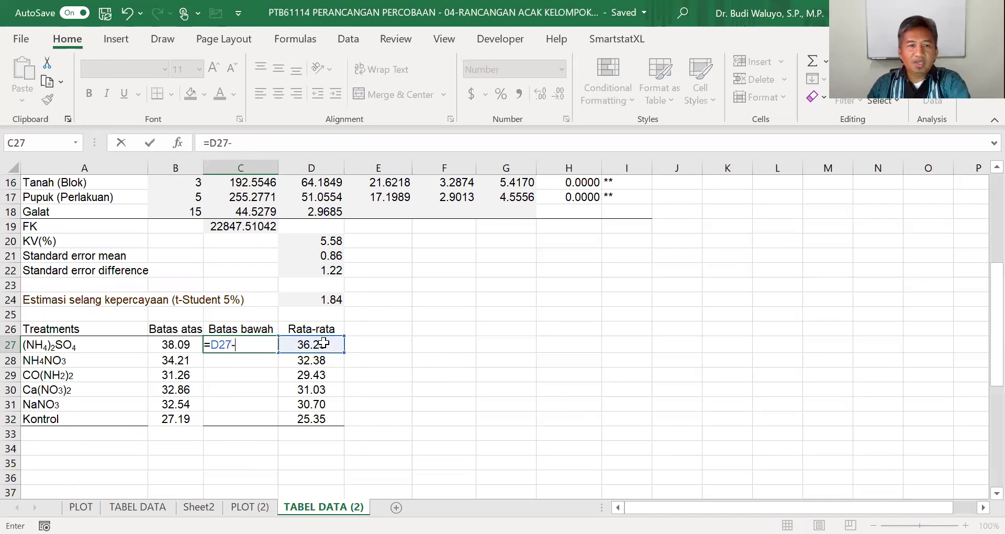
left_click(331, 303)
left_click(239, 142)
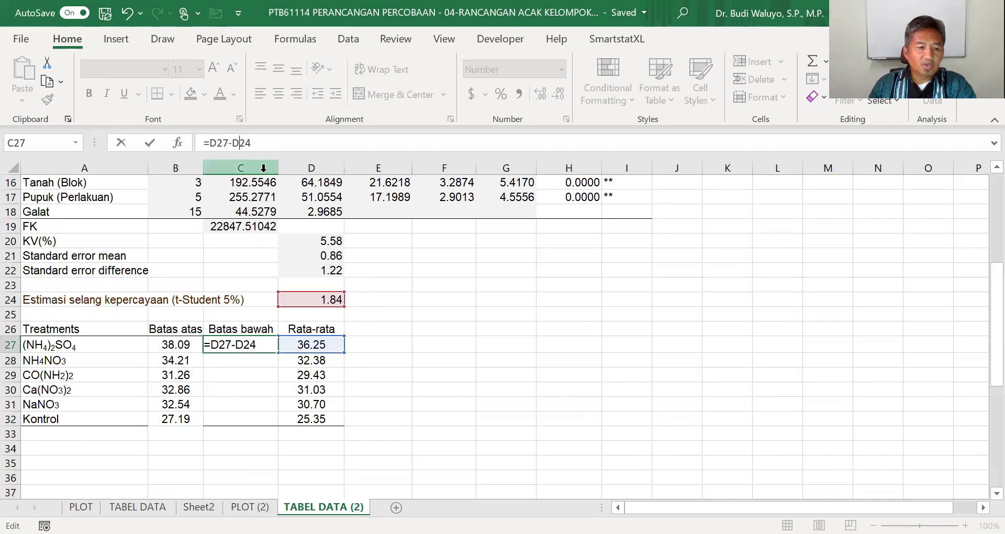
type("$")
key("Return")
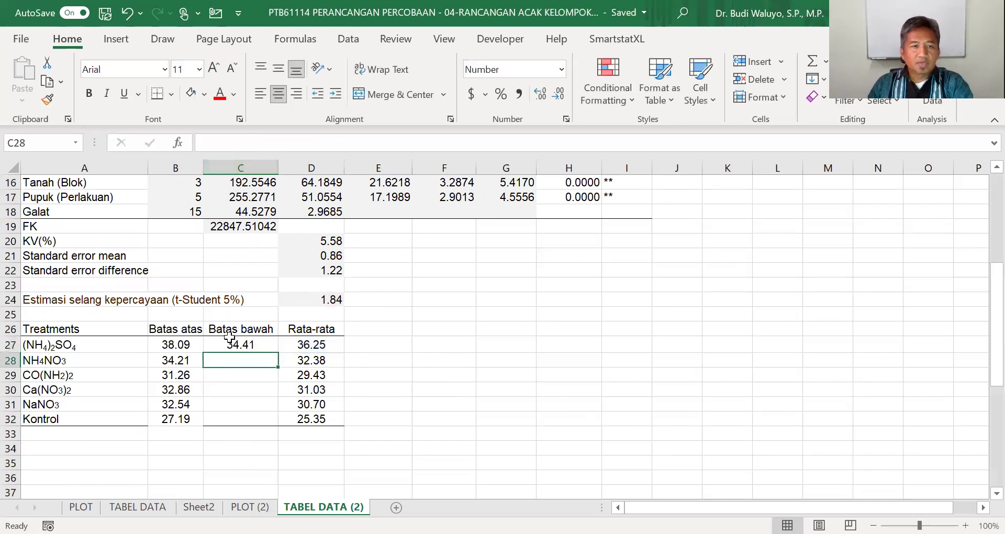
Fill the Batas bawah formula from C27 down to C32 and add a bottom border to B32:C32
left_click(262, 345)
left_click_drag(278, 352, 279, 426)
left_click_drag(175, 422, 230, 422)
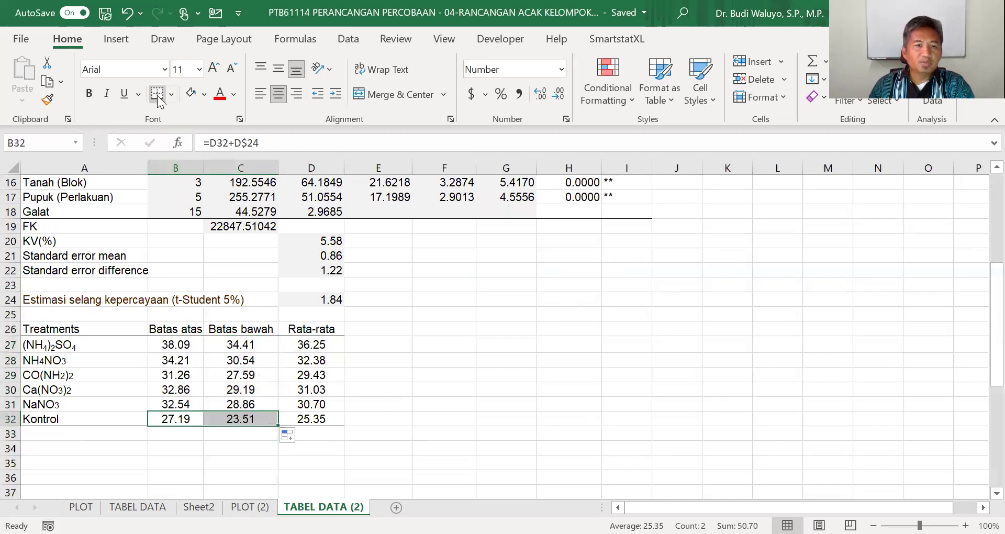
left_click(445, 346)
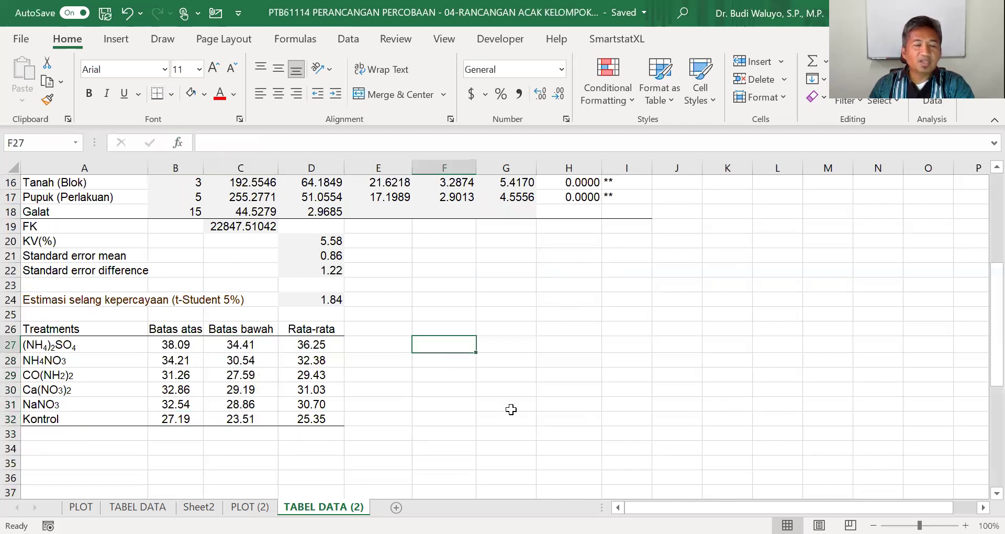
left_click(315, 348)
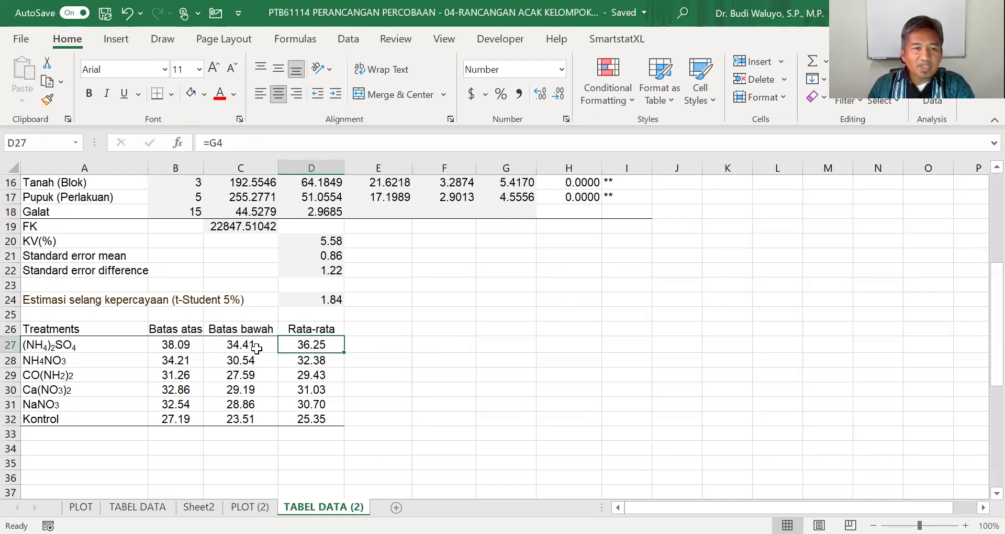
left_click(183, 345)
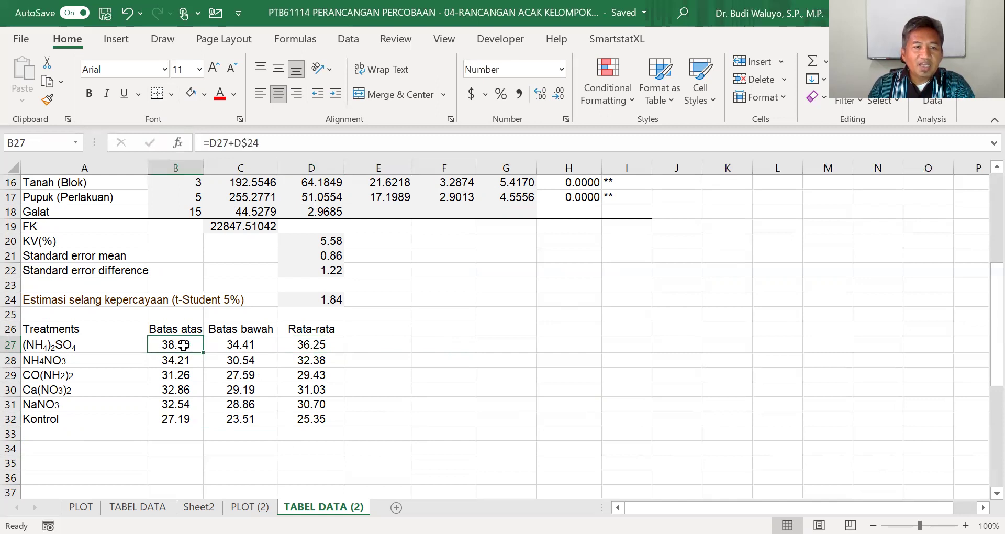
left_click(309, 345)
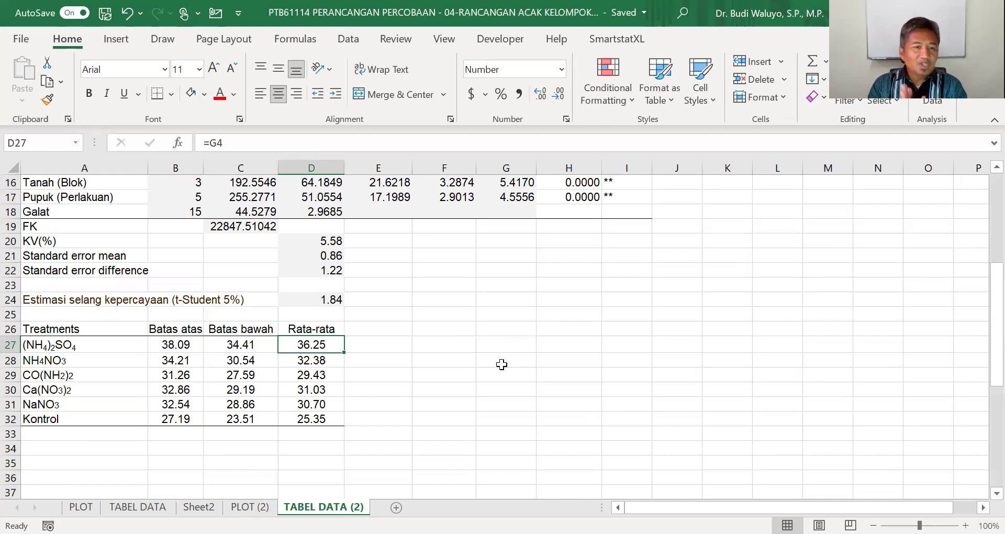
scroll(501, 364, "down", 3)
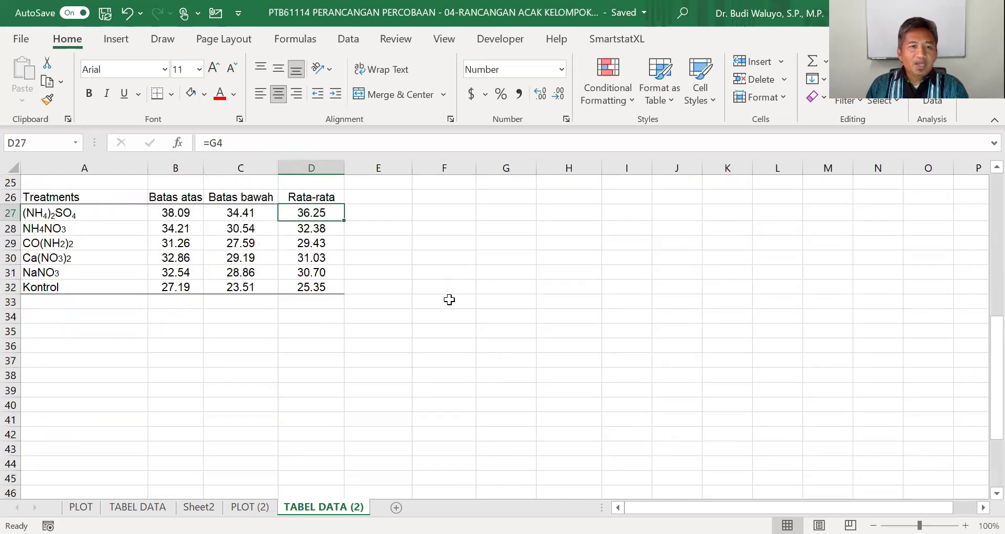
scroll(560, 267, "up", 1)
left_click(490, 302)
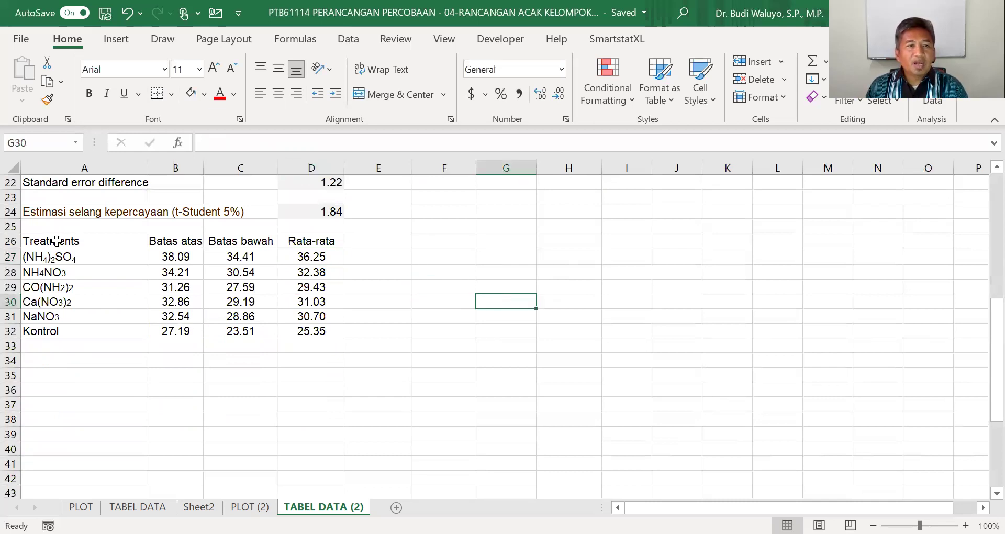
Insert a High-Low-Close stock chart from the treatment limits and means in A26:D32 and place it beside the table
mouse_move(56, 241)
left_mouse_down()
mouse_move(252, 271)
mouse_move(308, 331)
left_mouse_up()
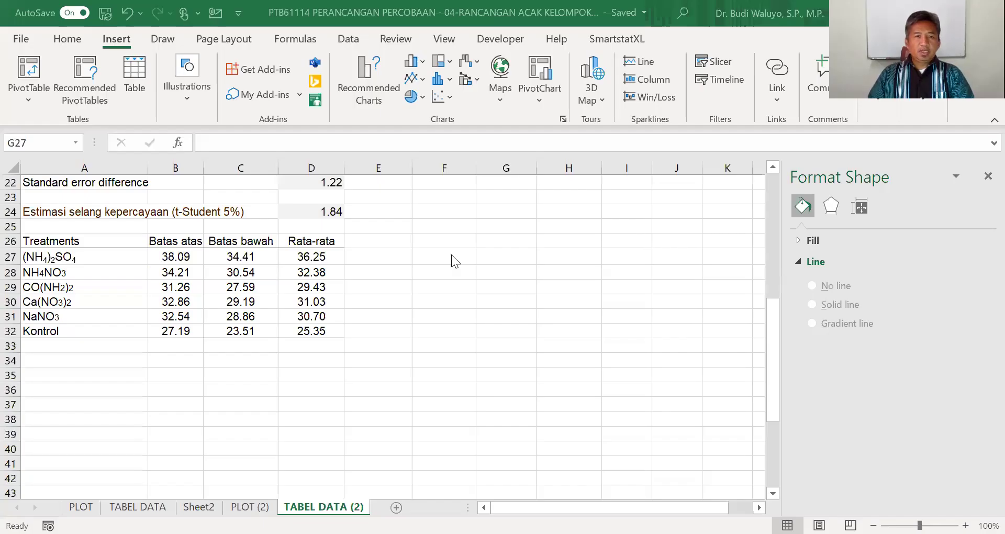
left_click(984, 179)
left_click(111, 245)
left_click_drag(111, 245, 314, 330)
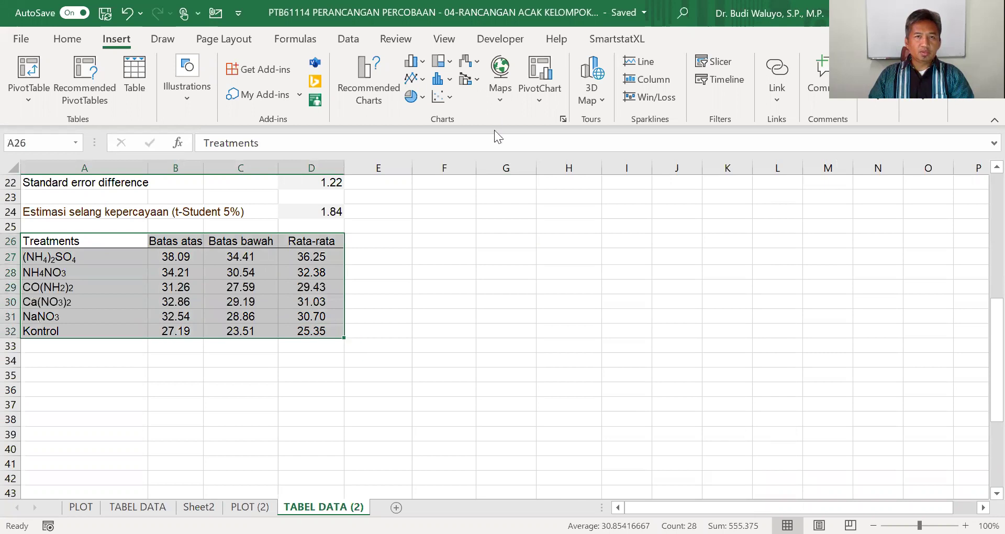
left_click(469, 61)
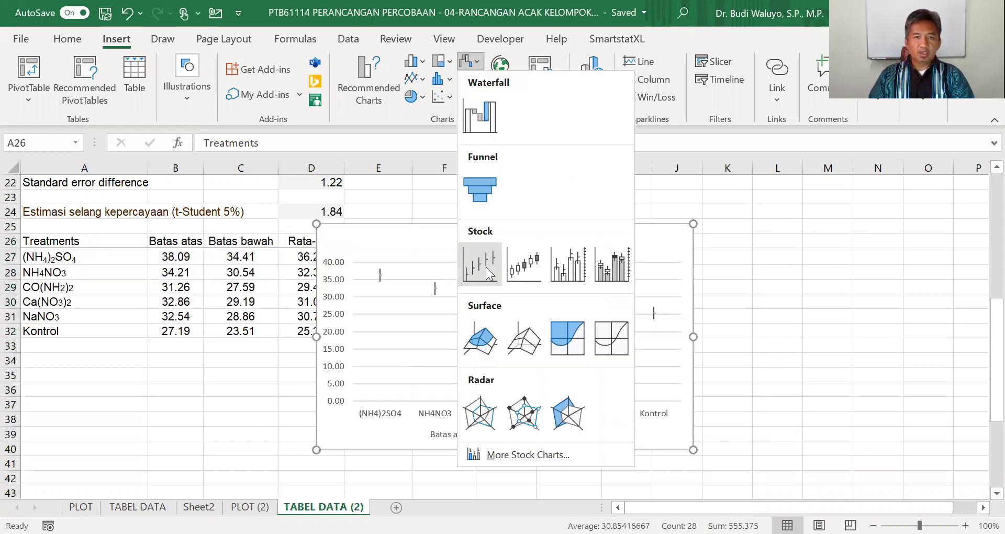
left_click(486, 267)
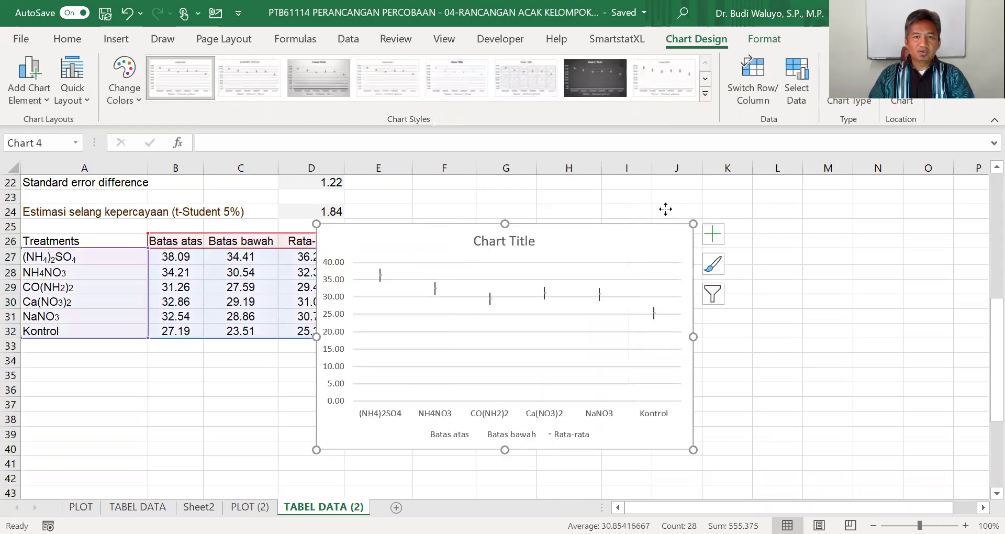
left_click_drag(669, 210, 676, 216)
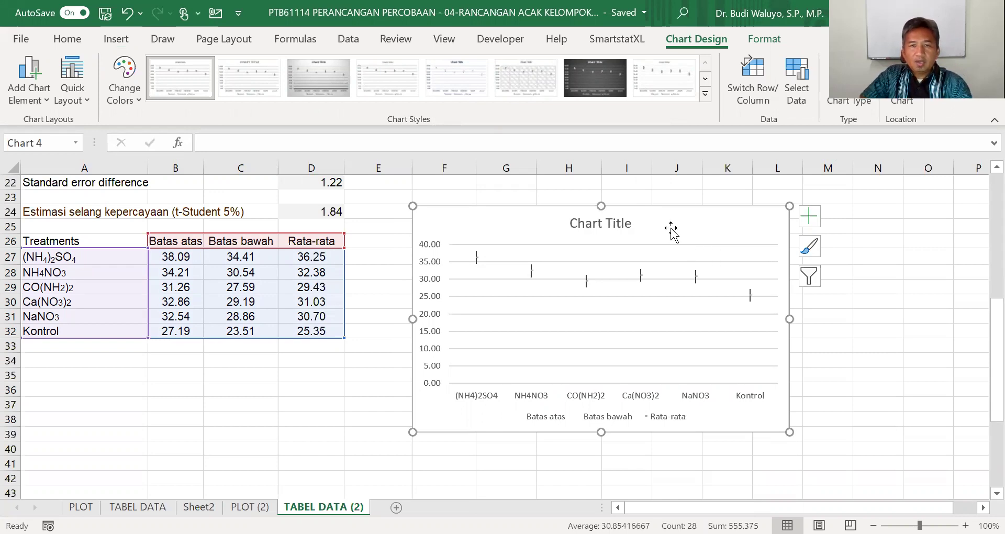
Add error bars to the chart's Rata-rata series and open their detailed formatting options
left_click(475, 258)
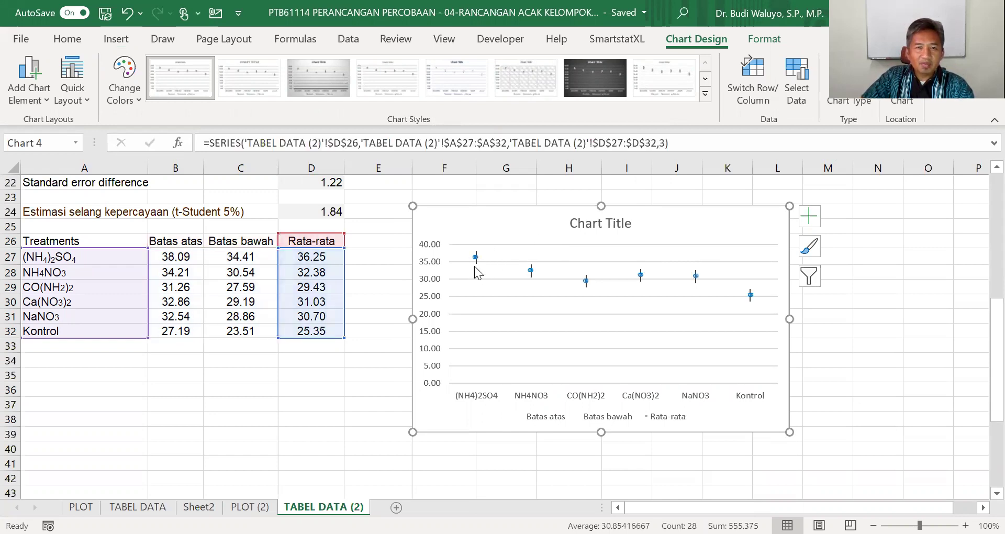
left_click(477, 263)
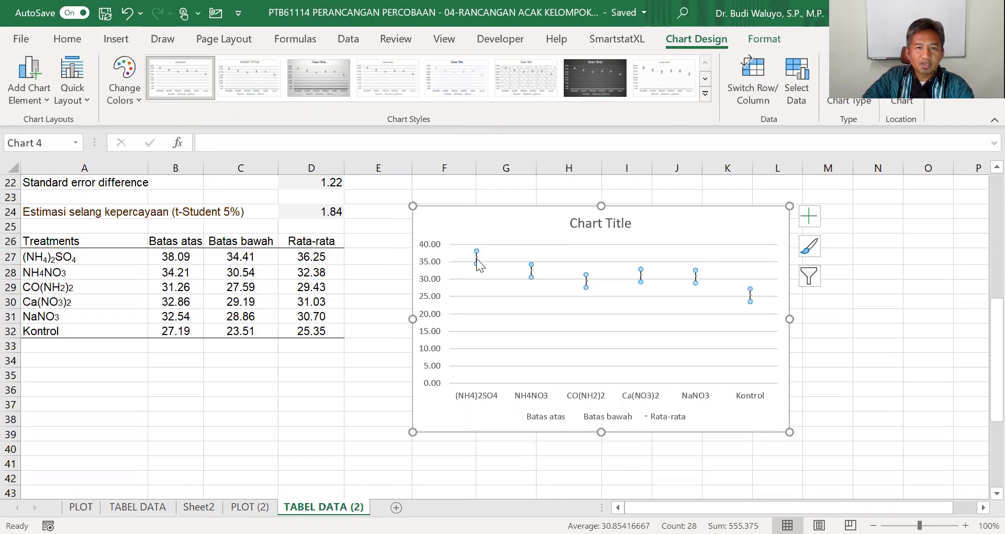
left_click(476, 258)
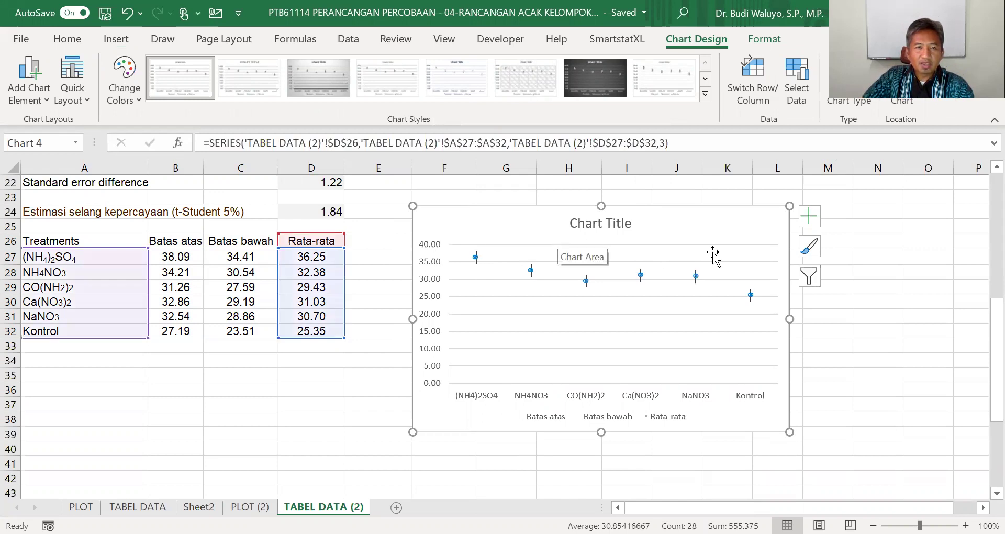
left_click(815, 222)
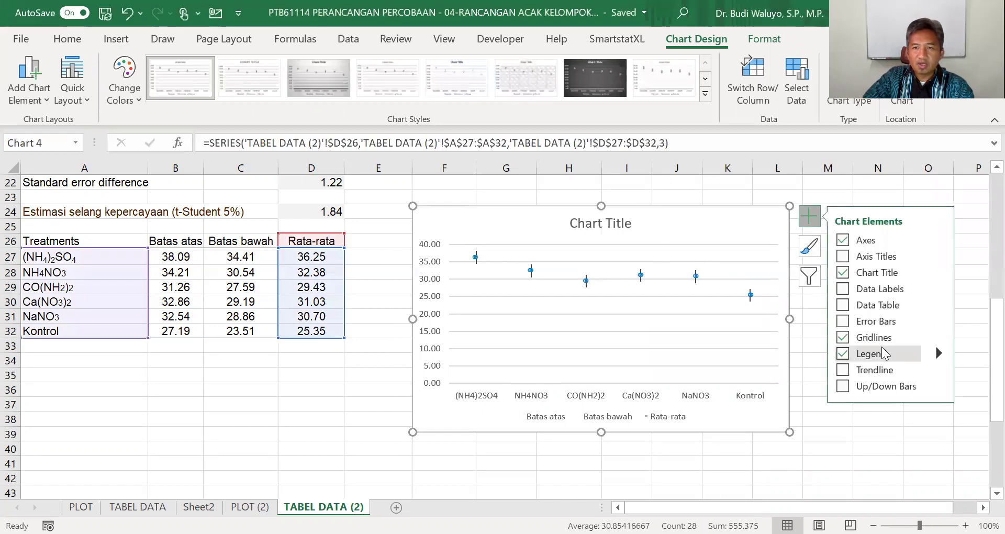
left_click(884, 322)
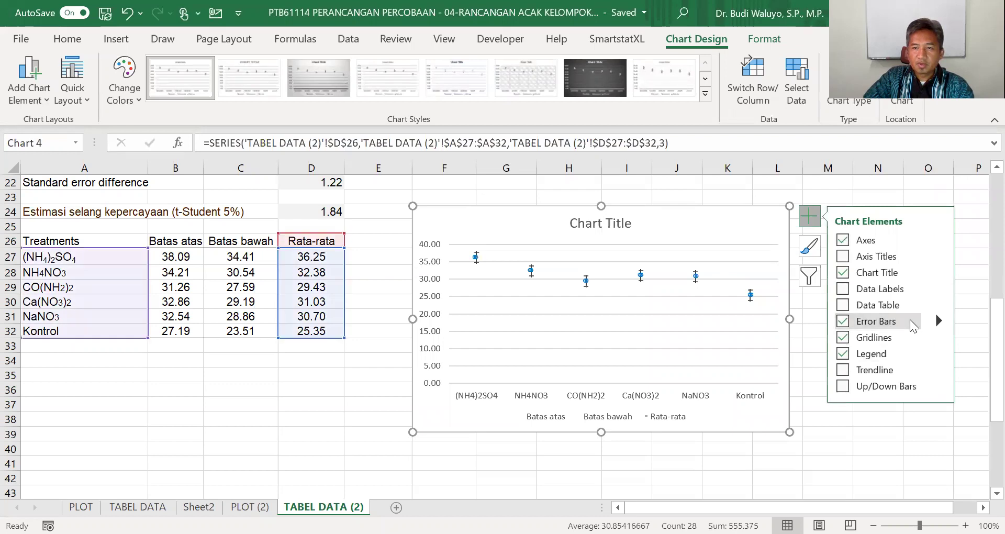
left_click(939, 321)
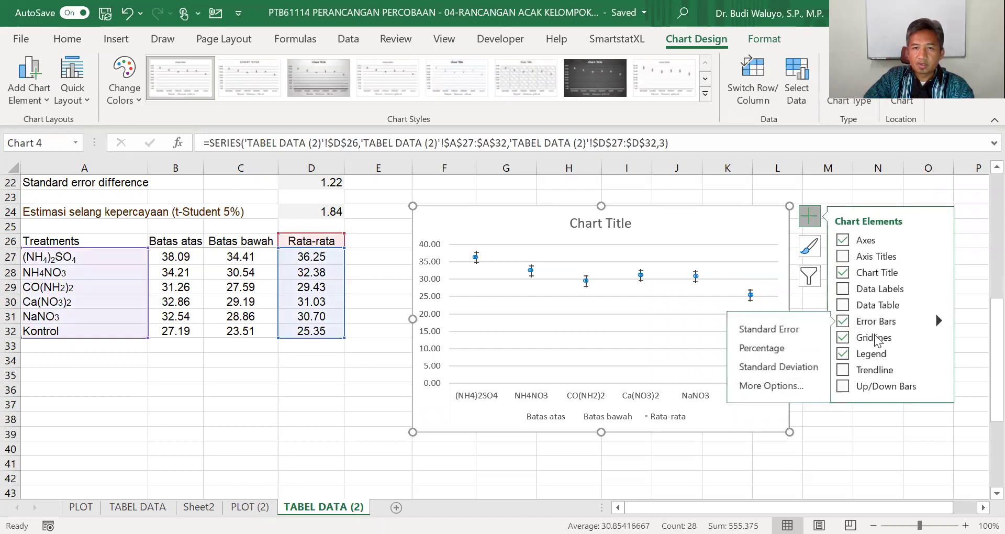
left_click(808, 387)
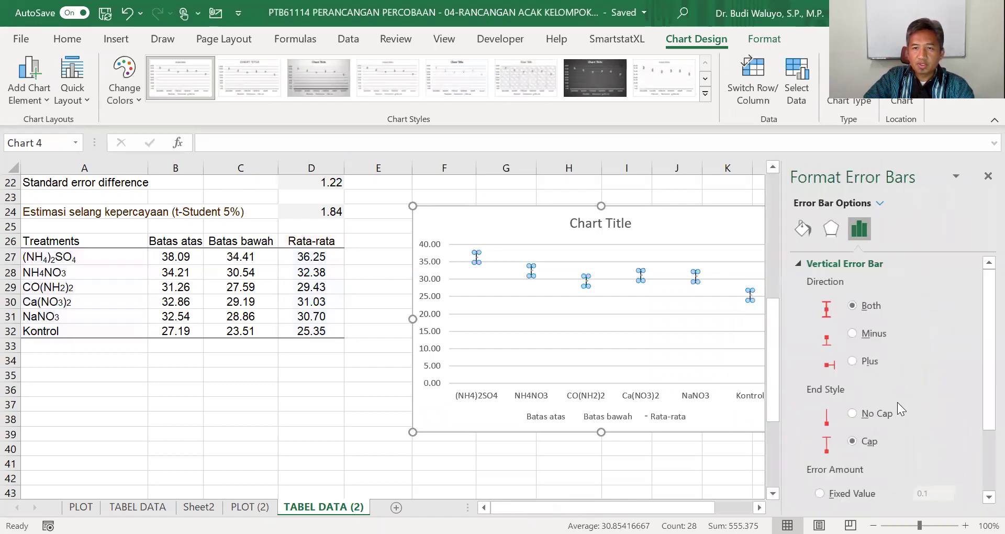
Give the error bars custom positive and negative error values, both taken from the confidence interval estimate in D24
left_click_drag(980, 404, 980, 467)
left_click(855, 490)
left_click(939, 490)
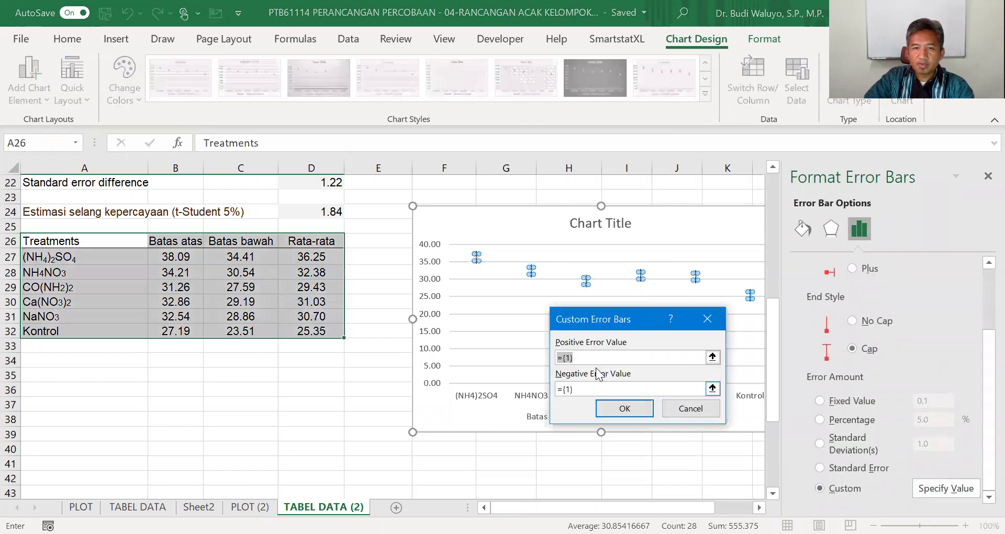
left_click(330, 211)
left_click(574, 388)
key("Tab")
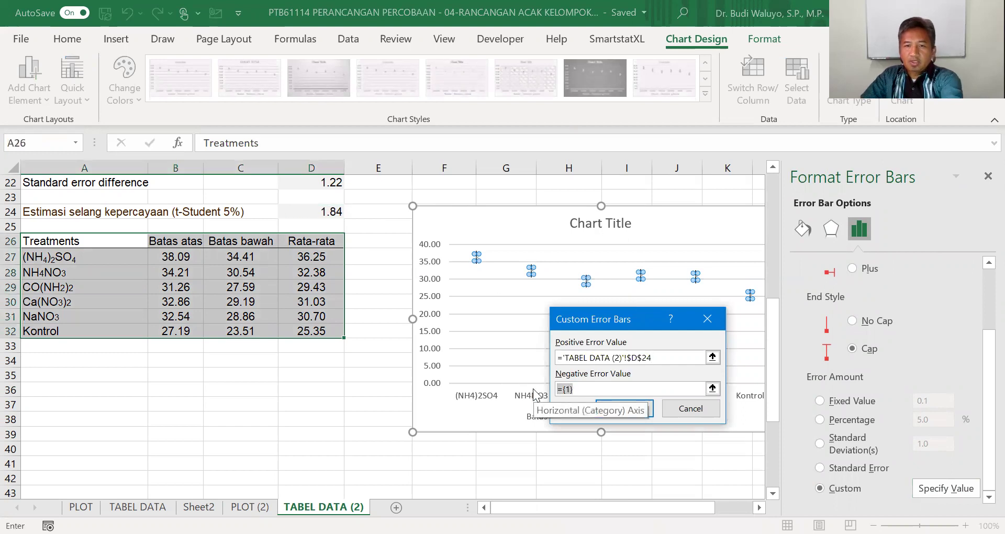
left_click(333, 212)
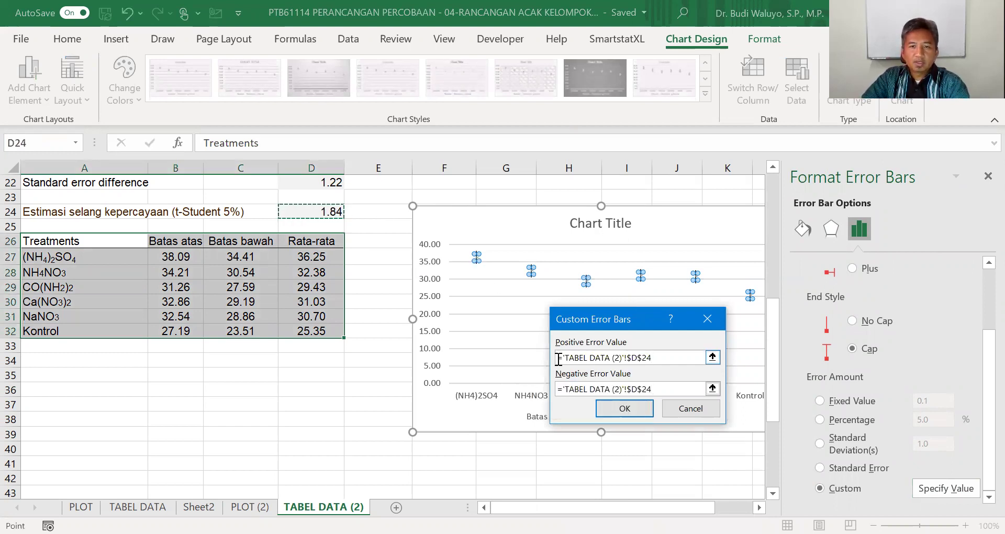
left_click(625, 408)
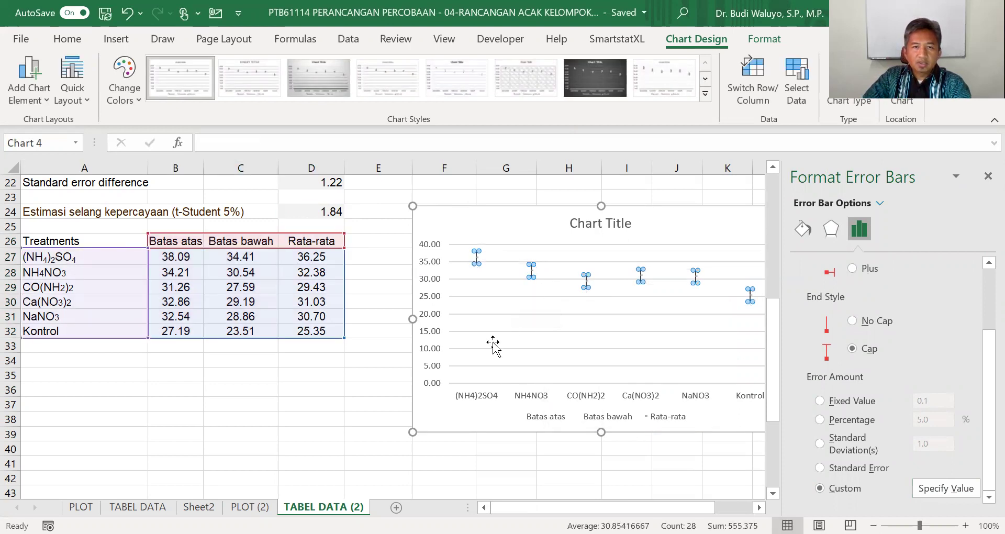
Set the minimum bound of the chart's vertical axis to 22 and close the formatting pane
right_click(432, 361)
left_click(477, 340)
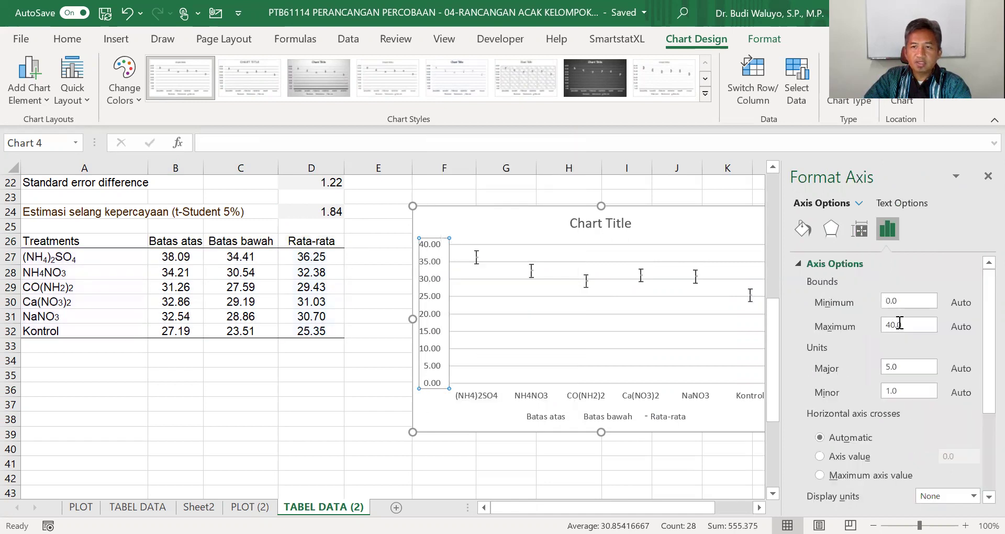
double_click(890, 300)
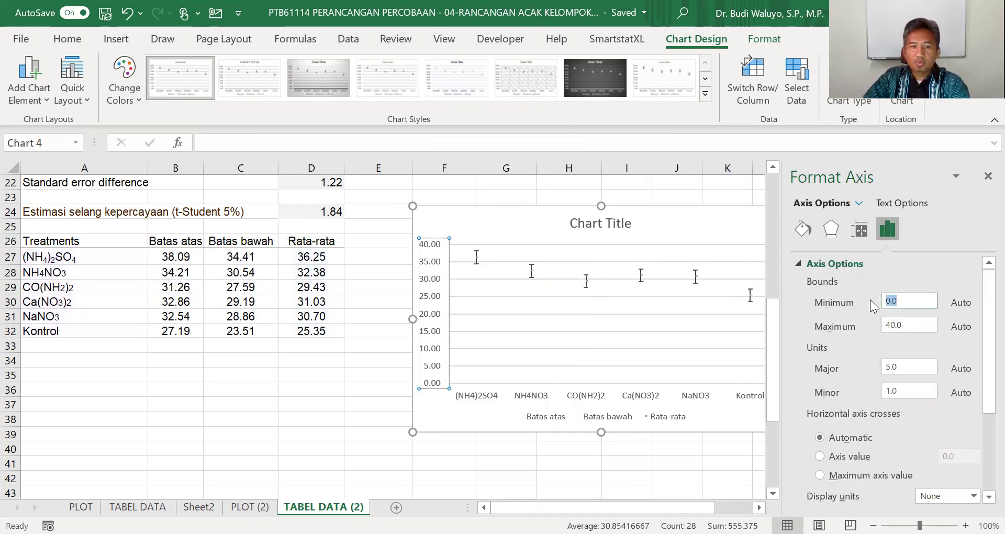
type("22")
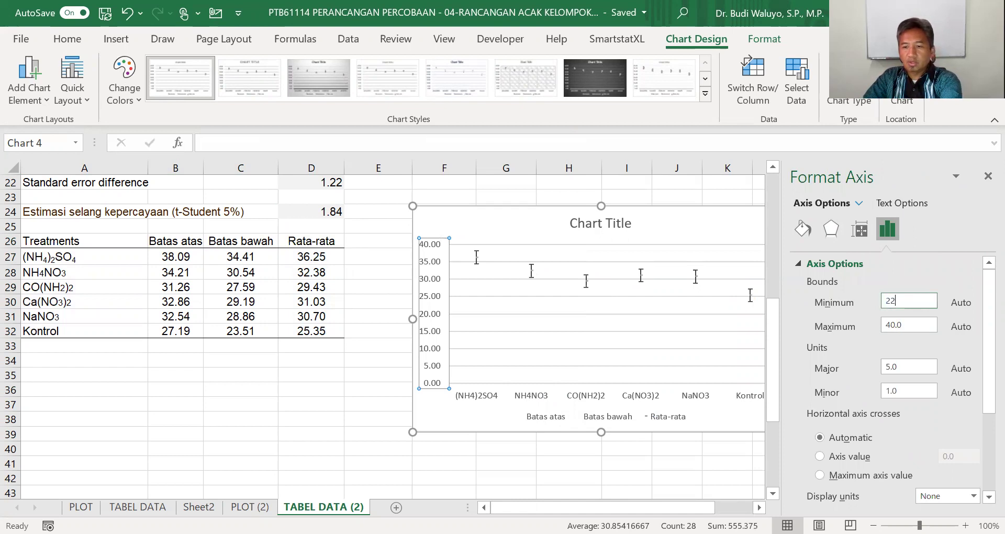
key("Return")
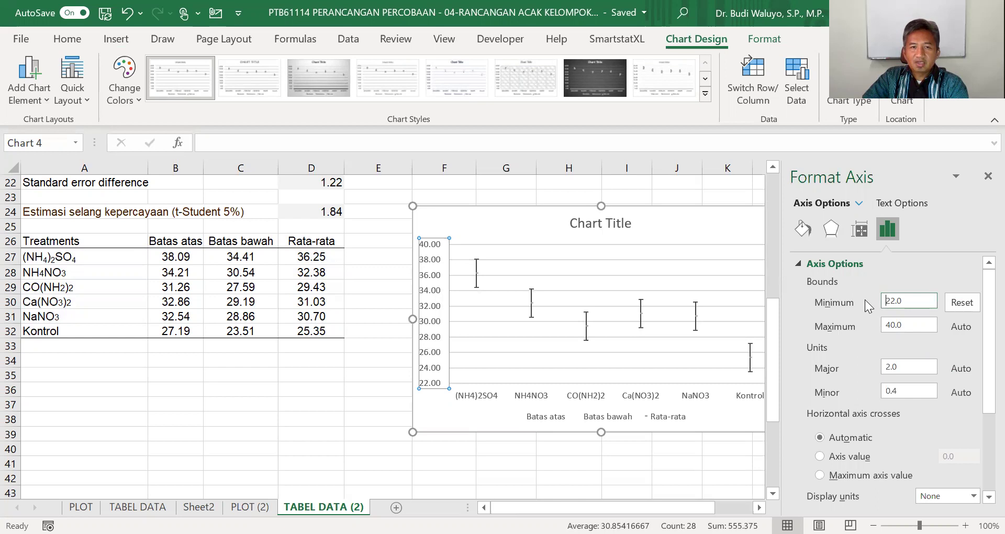
left_click(676, 195)
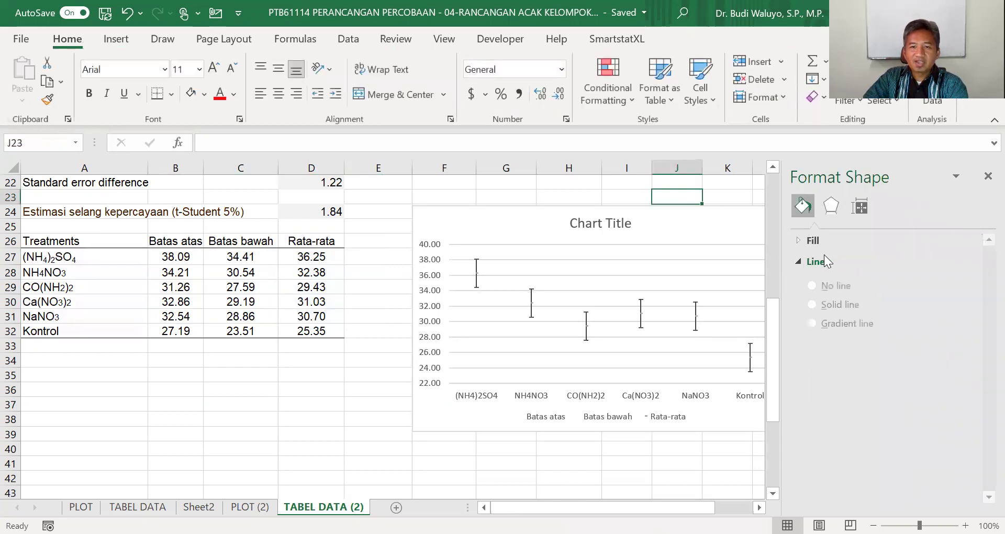
left_click(988, 176)
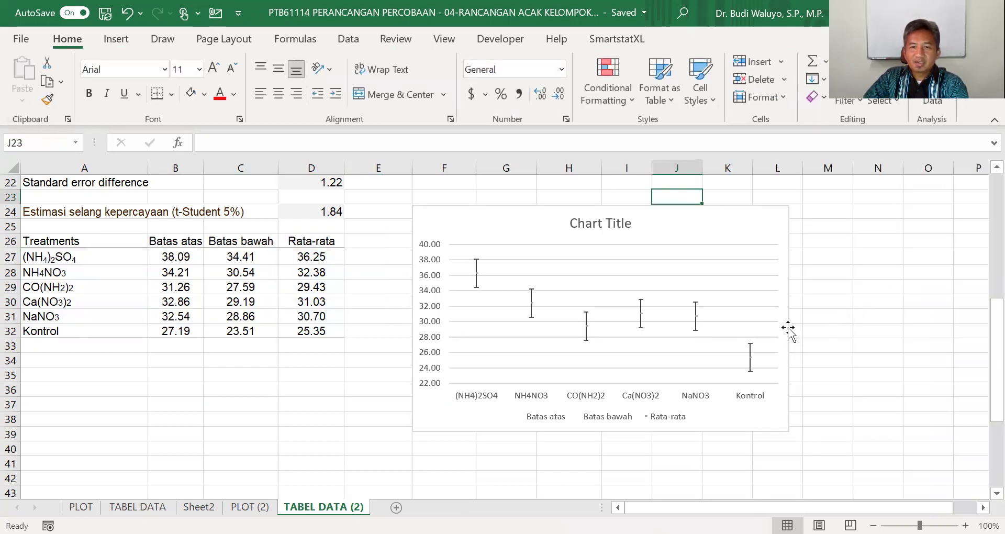
Apply quick layout Layout 4 with a data table to the chart and widen the chart into column M
left_click(771, 230)
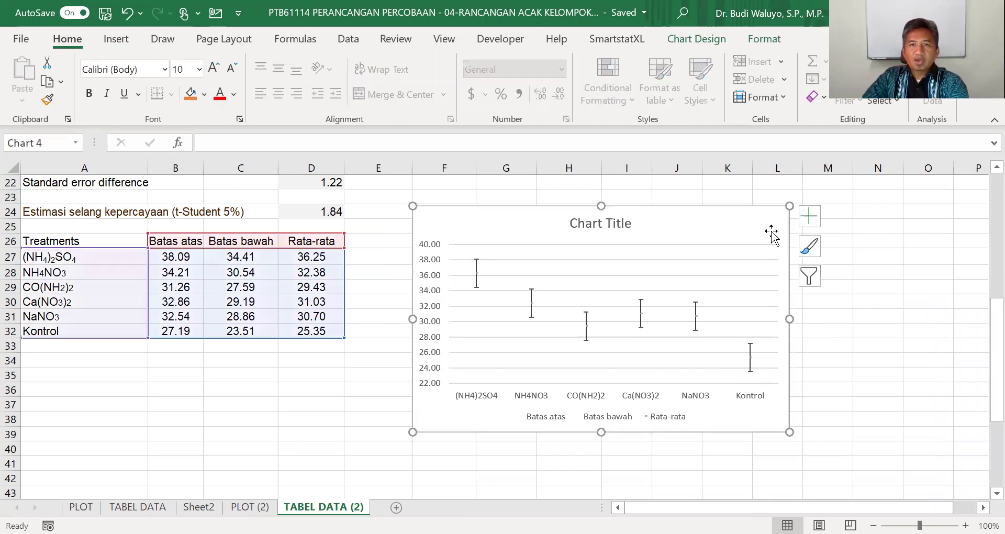
left_click(706, 40)
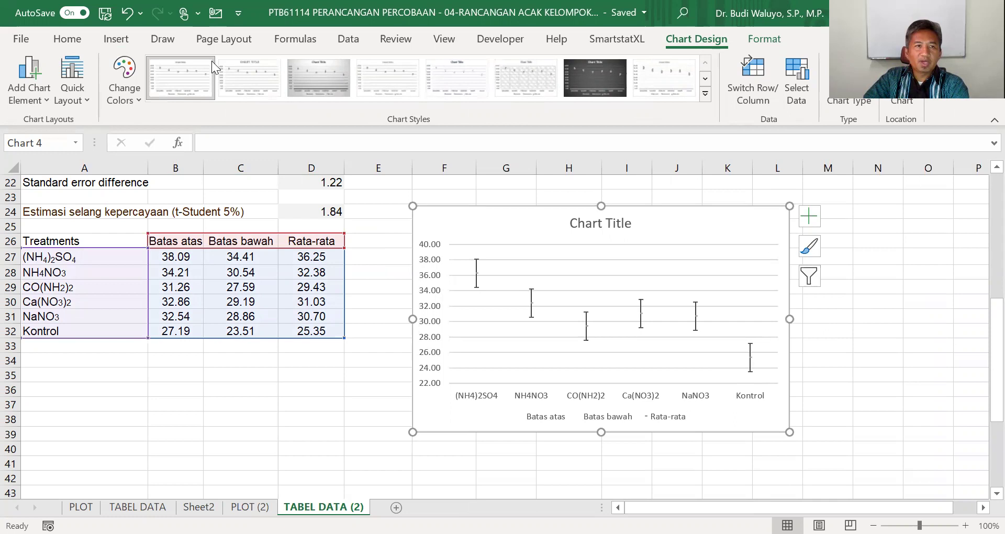
left_click(764, 39)
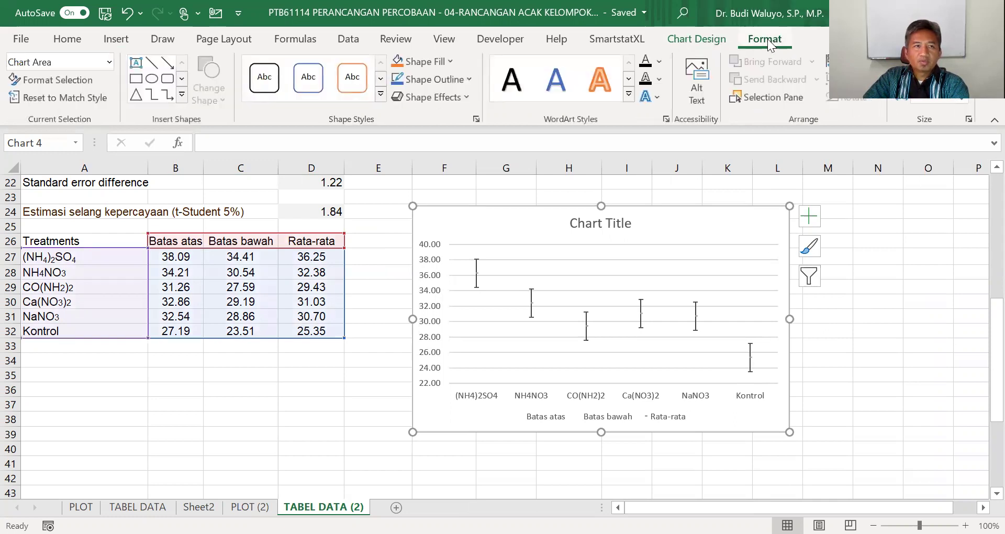
left_click(708, 39)
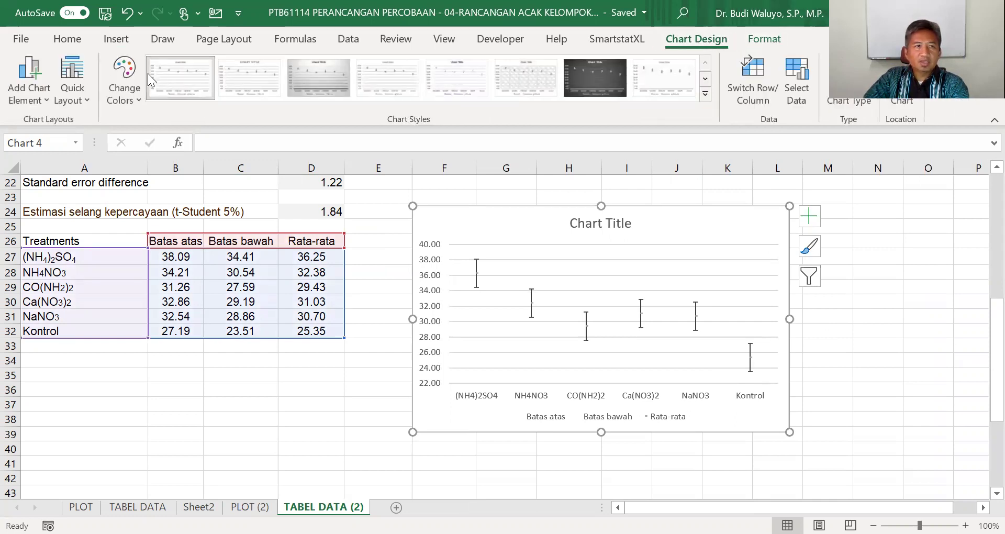
left_click(85, 103)
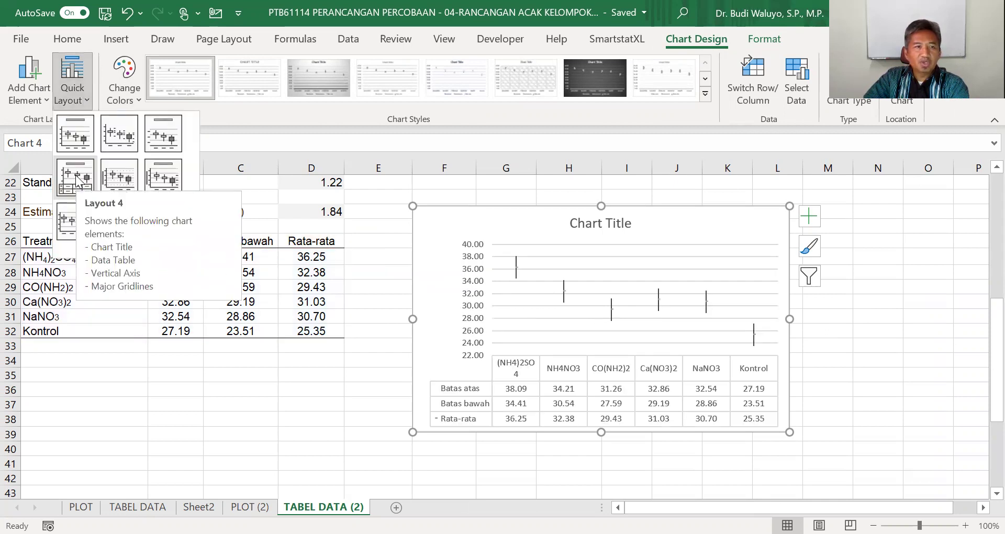
left_click(77, 179)
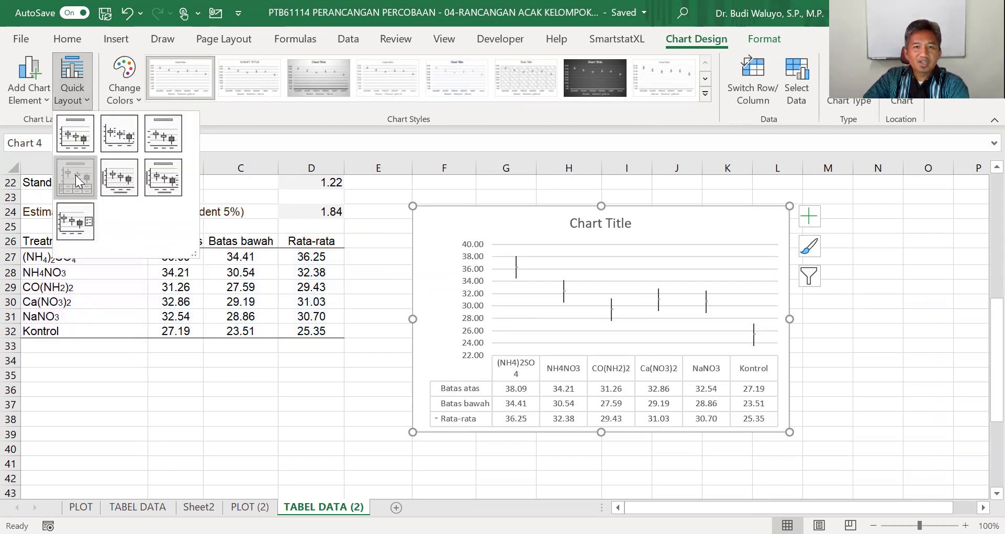
left_click(854, 319)
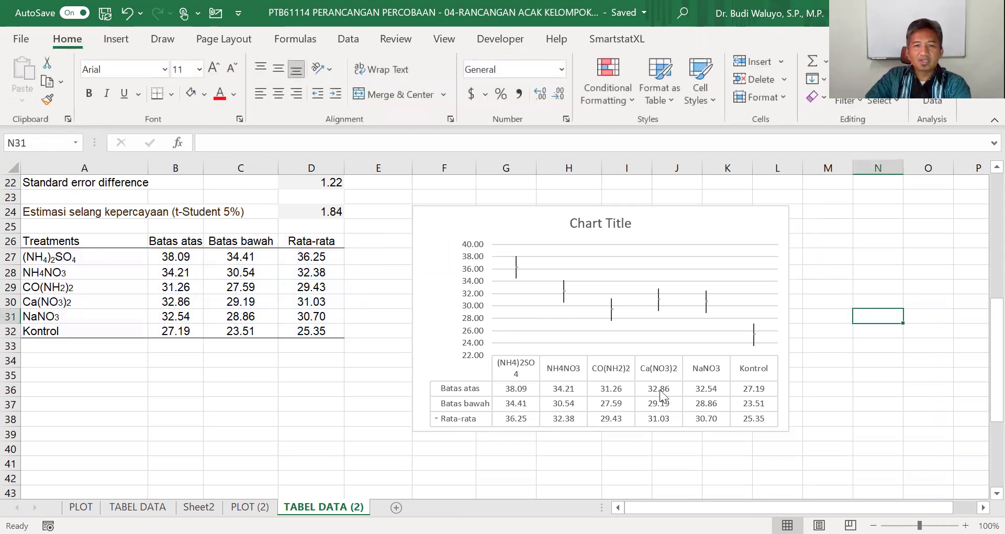
left_click(784, 312)
left_click_drag(788, 319, 830, 318)
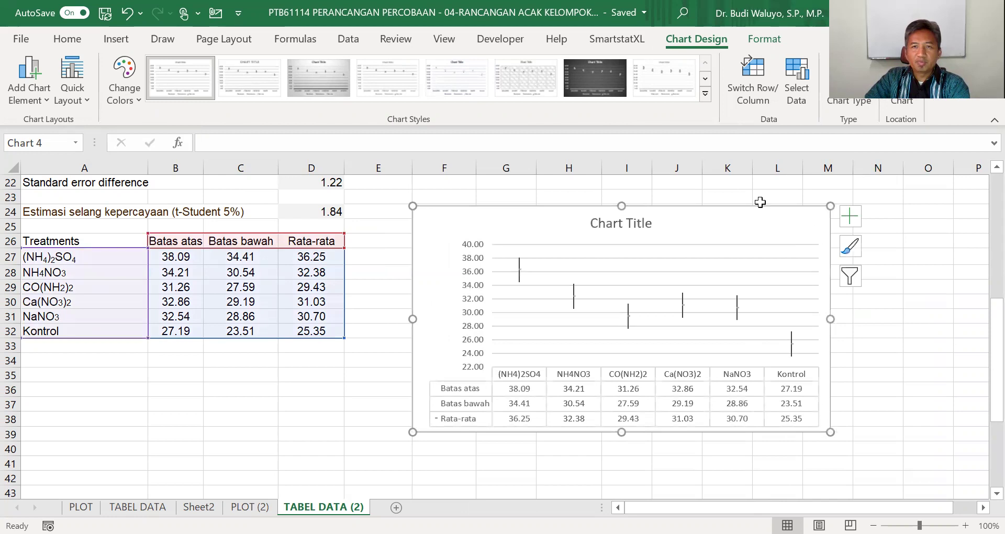
Apply the fourth chart style, with round grey markers for the means, to the confidence interval chart
left_click(757, 39)
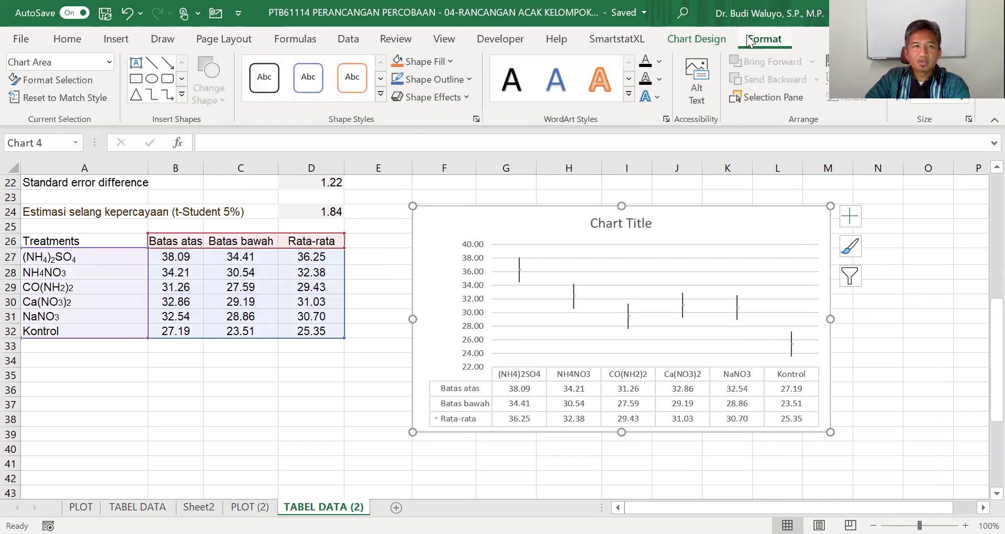
left_click(714, 39)
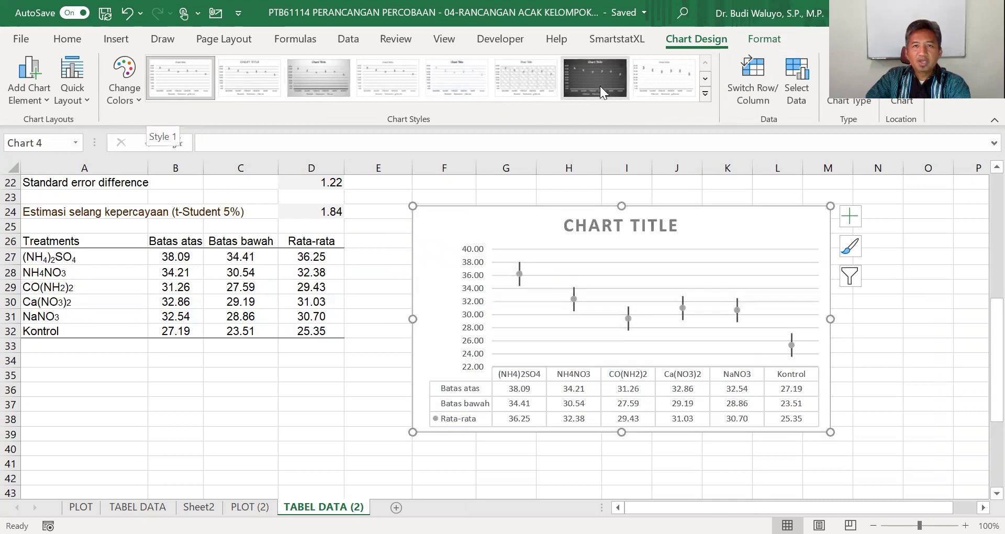
left_click(707, 97)
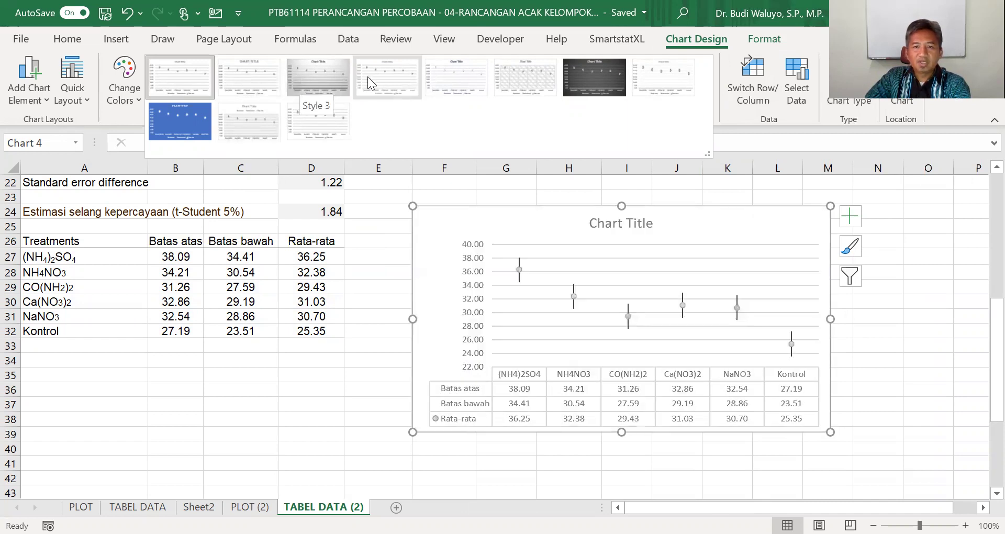
left_click(921, 361)
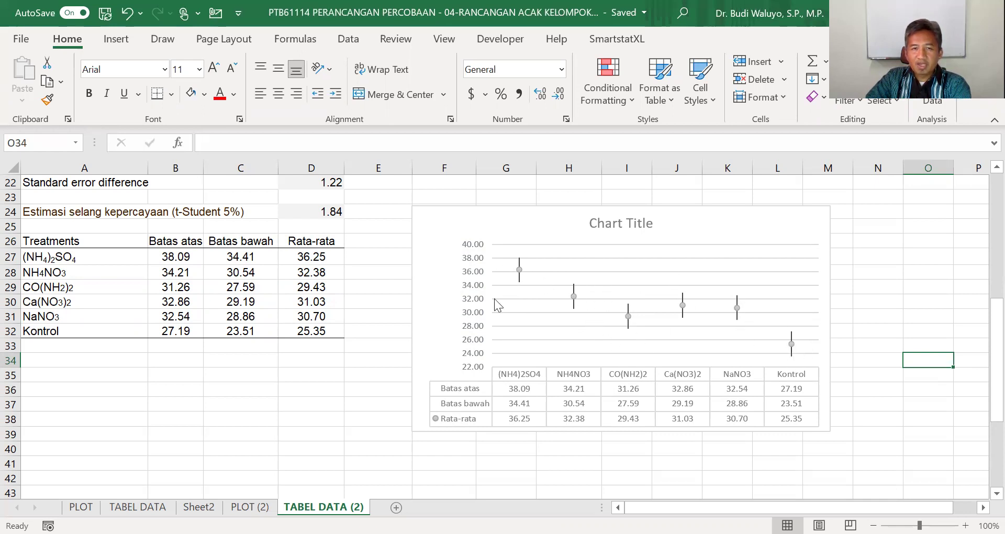
Change the chart title to "Selang kepercayaan 95%"
left_click(613, 228)
triple_click(630, 225)
type("Selang kepercayaan")
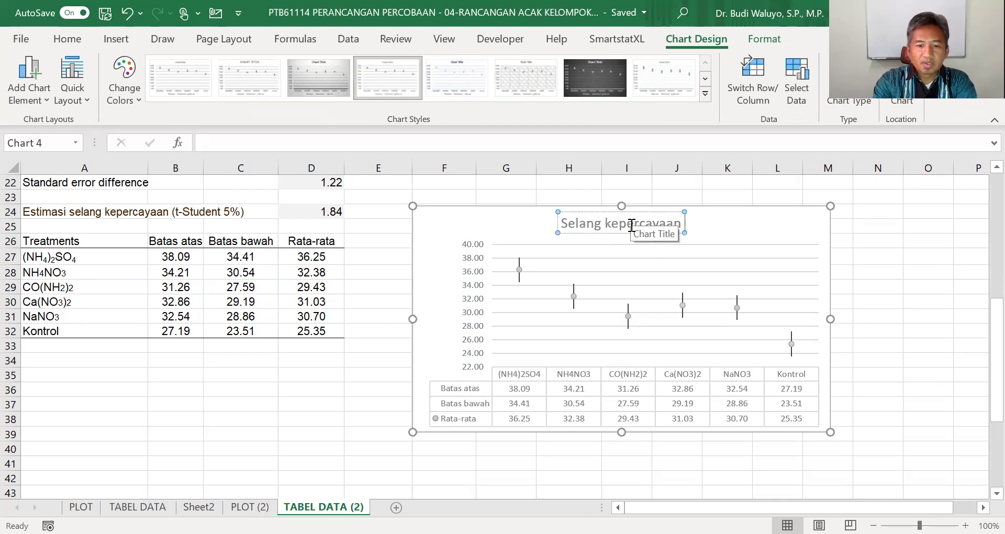
type(" 95%")
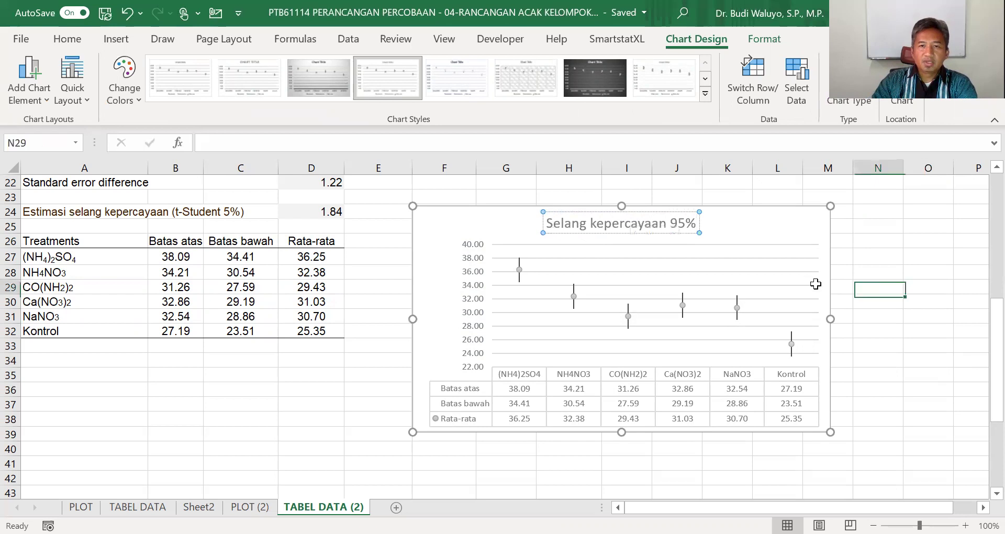
left_click(837, 287)
Add a primary vertical and a primary horizontal axis title to the chart
left_click(745, 233)
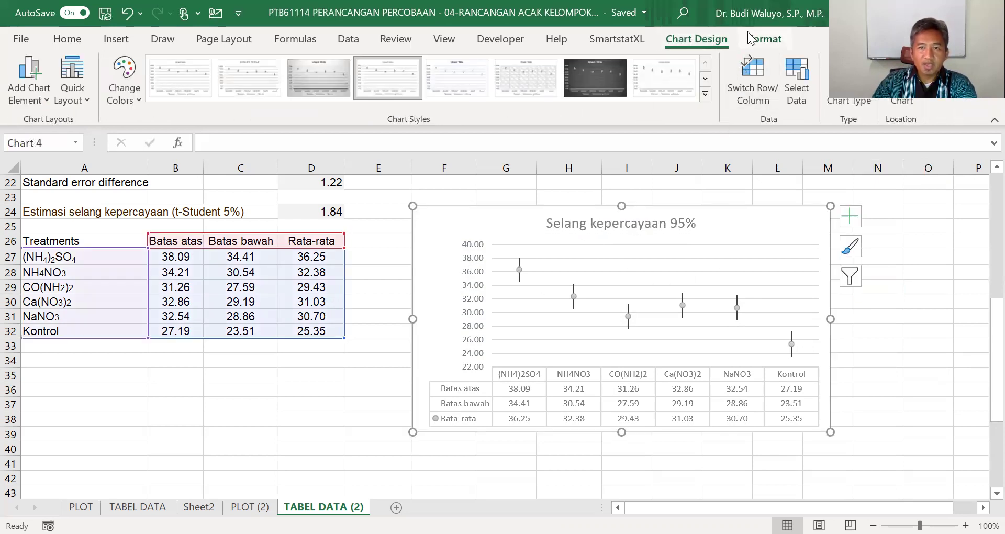
left_click(764, 39)
left_click(704, 40)
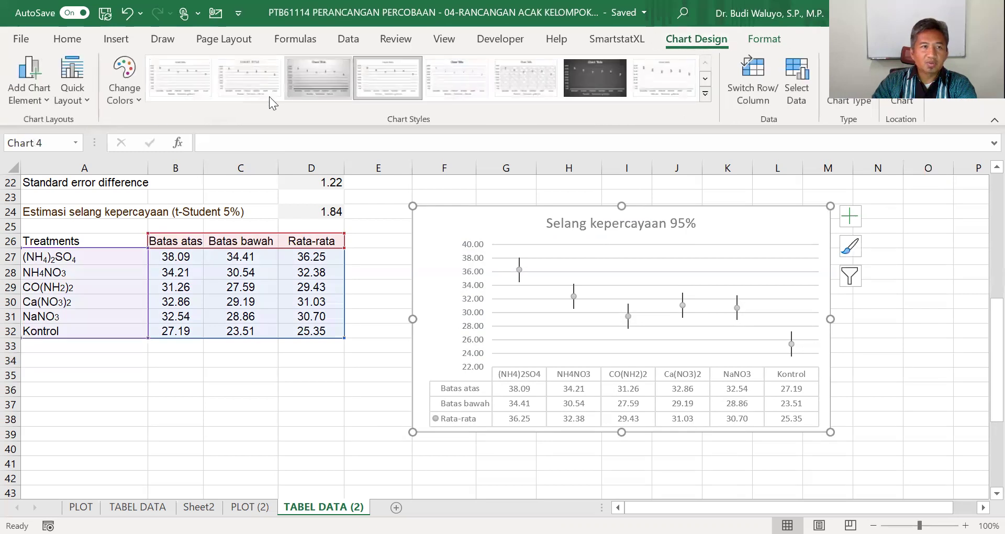
left_click(81, 104)
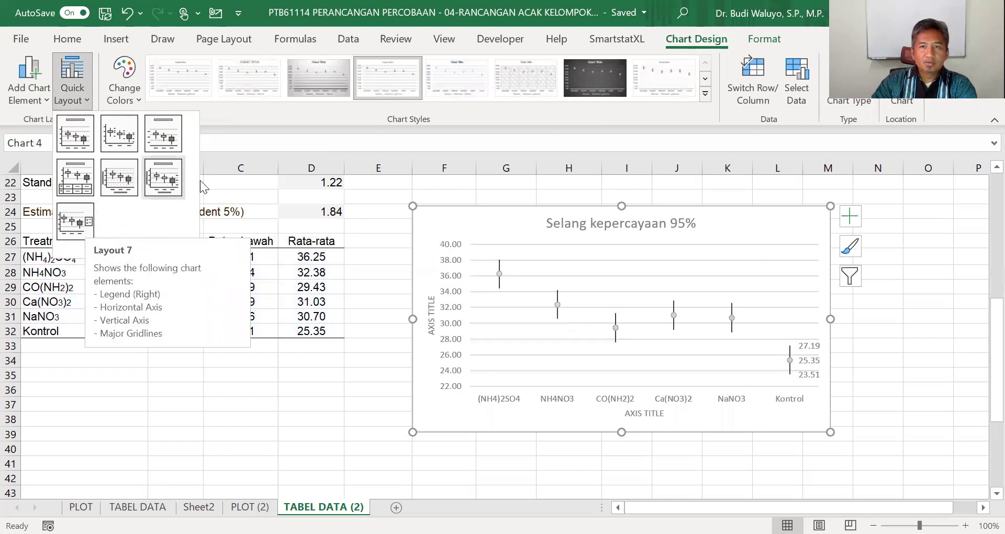
left_click(44, 103)
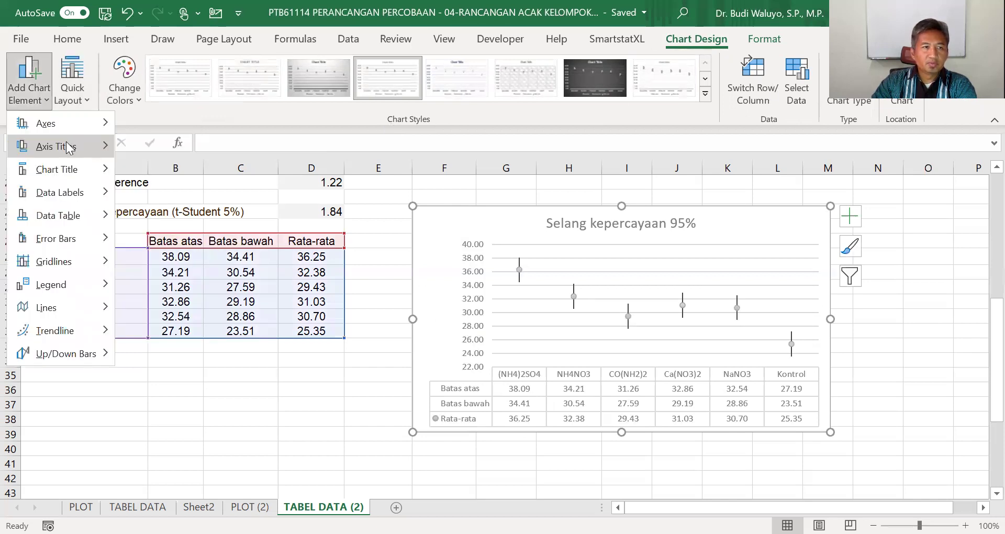
mouse_move(93, 148)
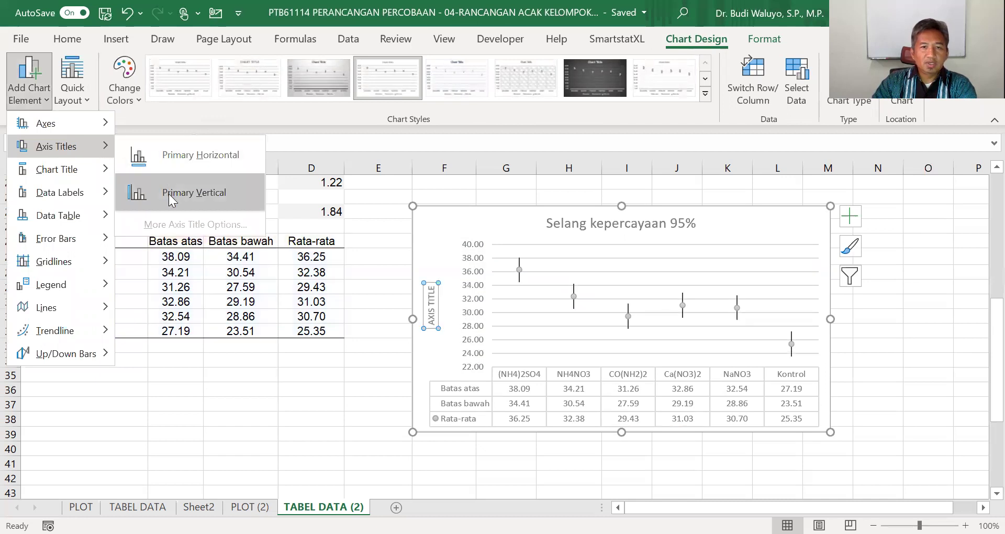
left_click(46, 104)
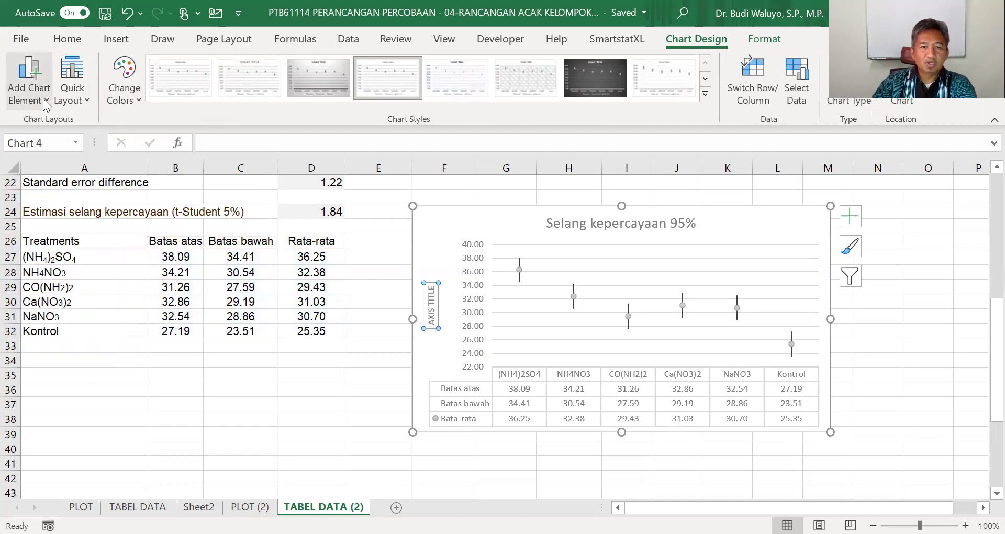
left_click(46, 103)
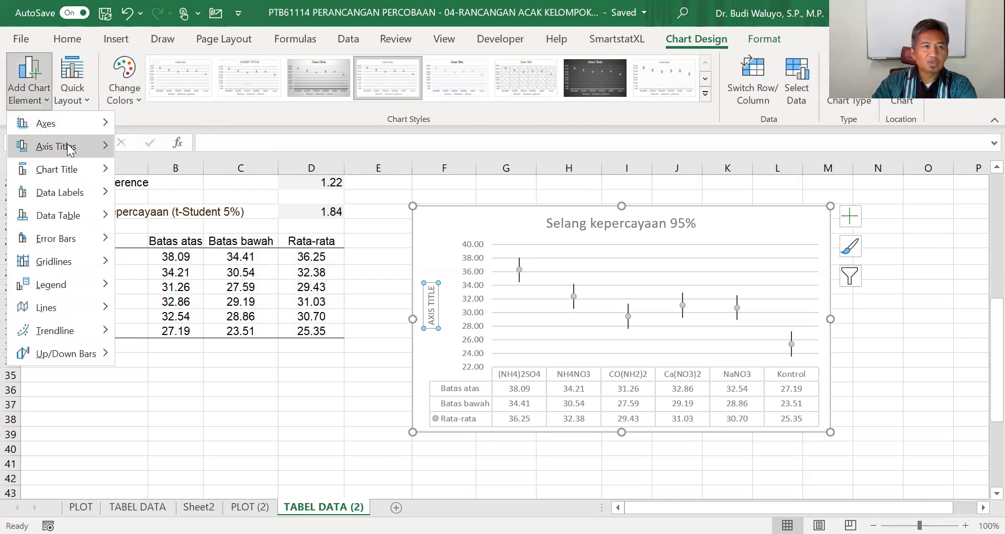
left_click(174, 152)
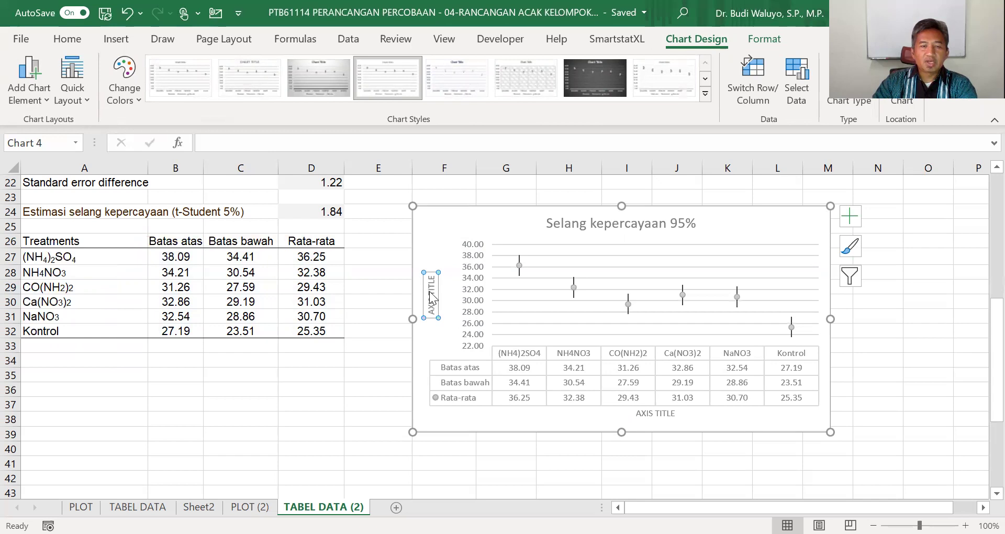
triple_click(430, 292)
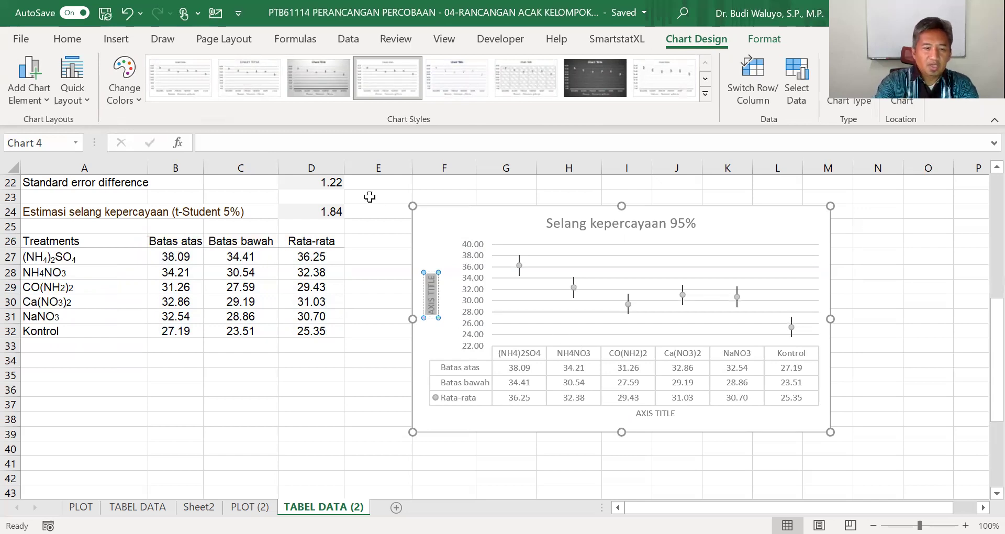
type("HASIL")
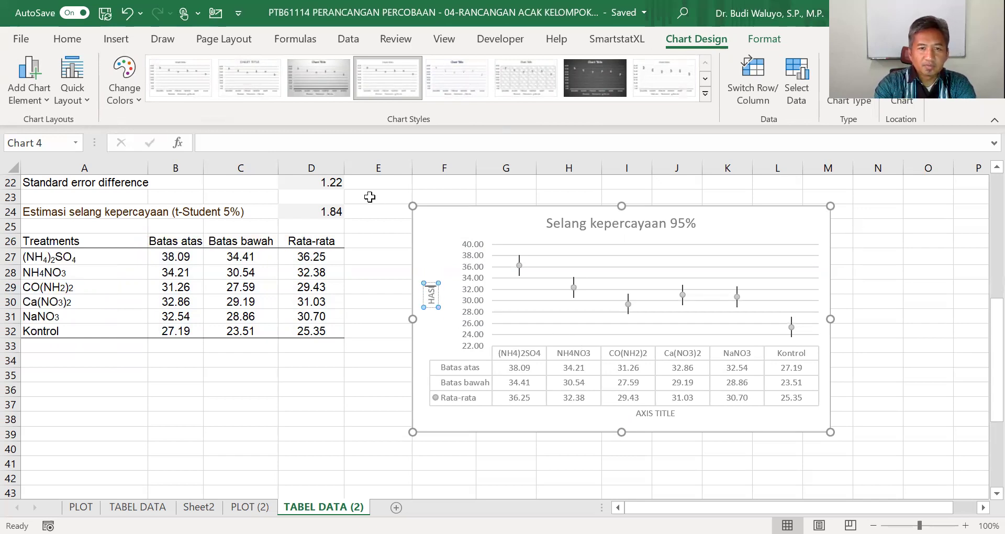
key("BackSpace")
key("BackSpace")
key("BackSpace")
key("BackSpace")
key("BackSpace")
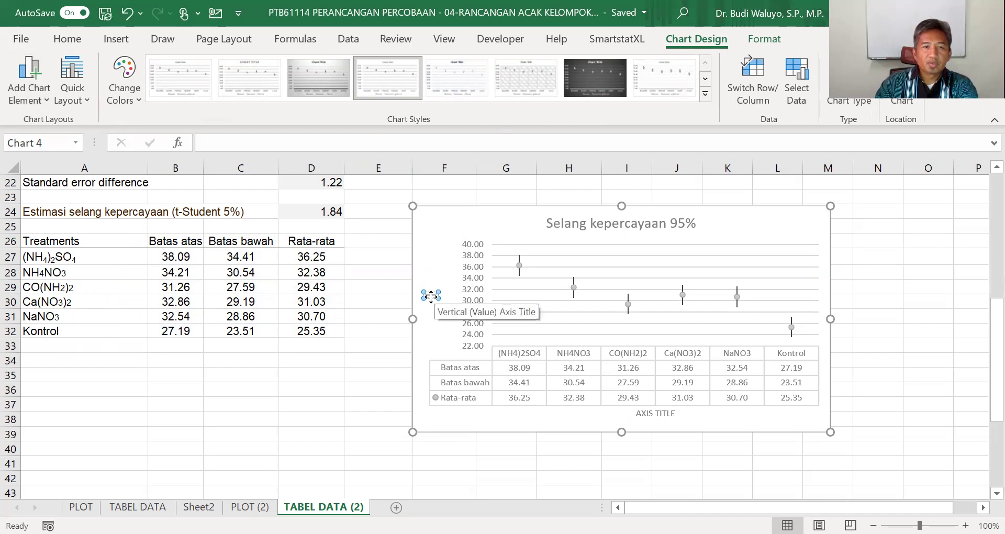
Undo the latest chart changes back to before the axis titles were added
left_click(125, 15)
left_click(126, 15)
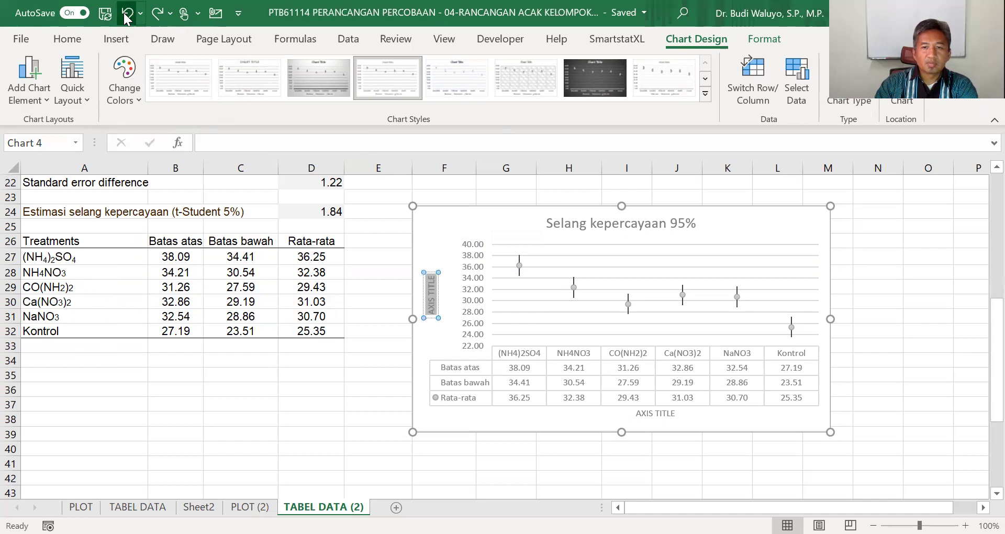
left_click(126, 16)
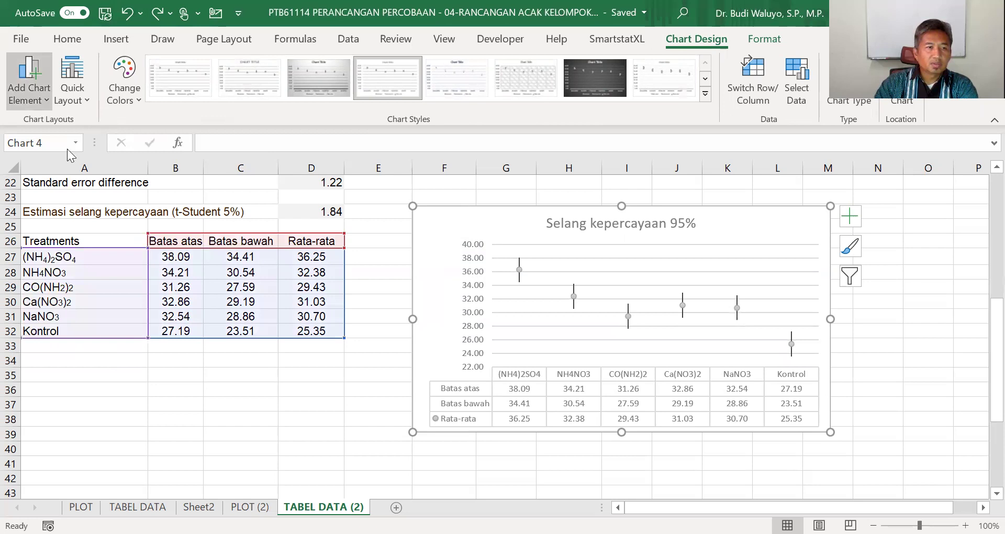
Restore the primary vertical and primary horizontal axis titles on the confidence interval chart
mouse_move(67, 149)
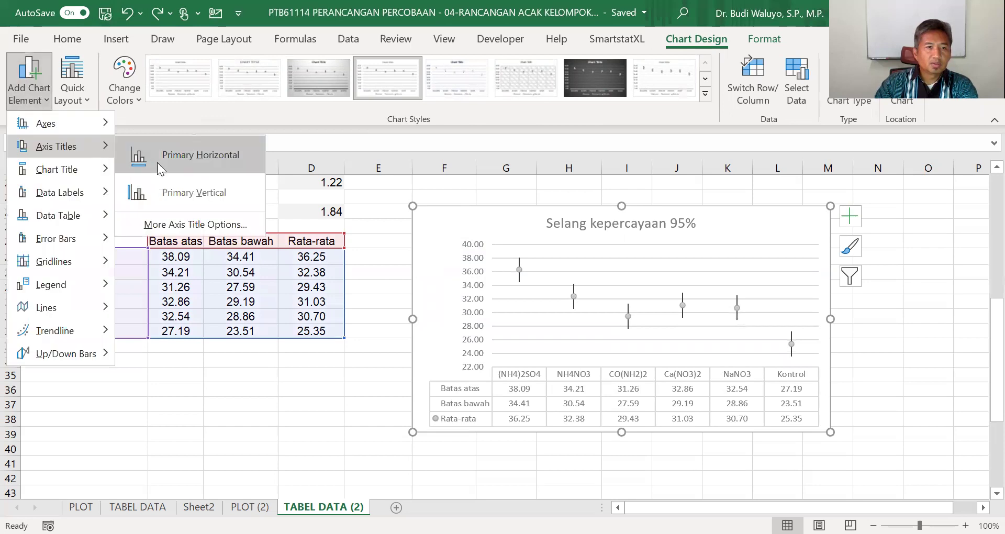
left_click(179, 196)
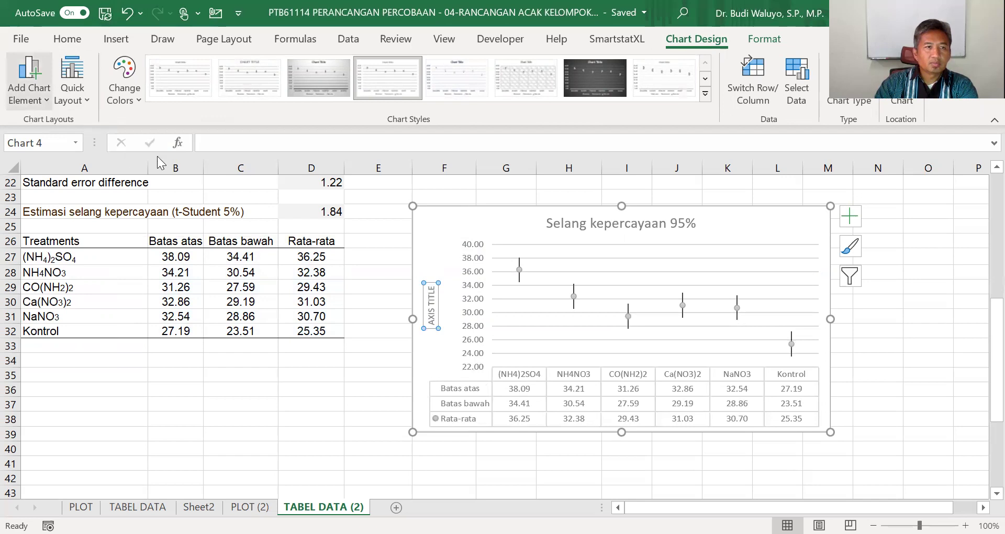
left_click(28, 84)
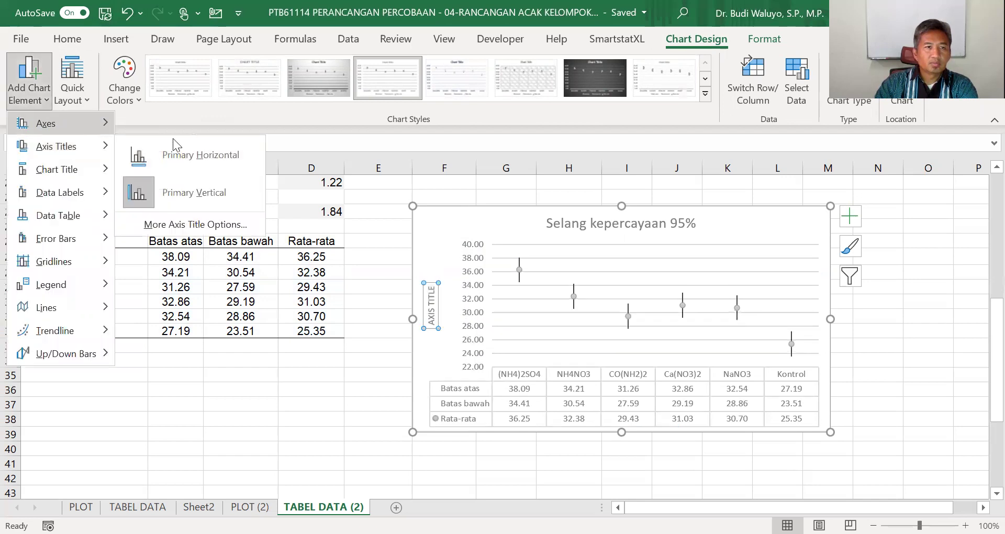
mouse_move(174, 139)
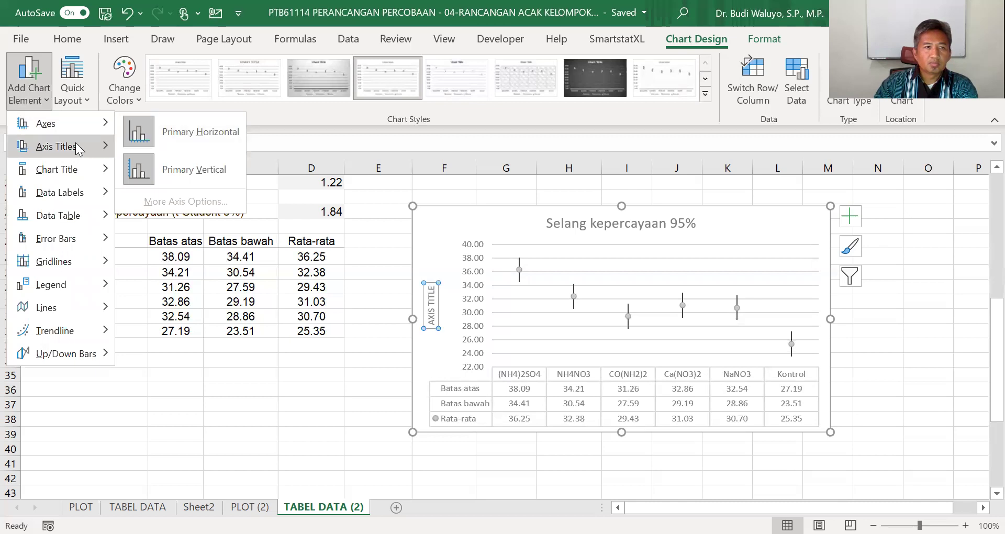
left_click(180, 133)
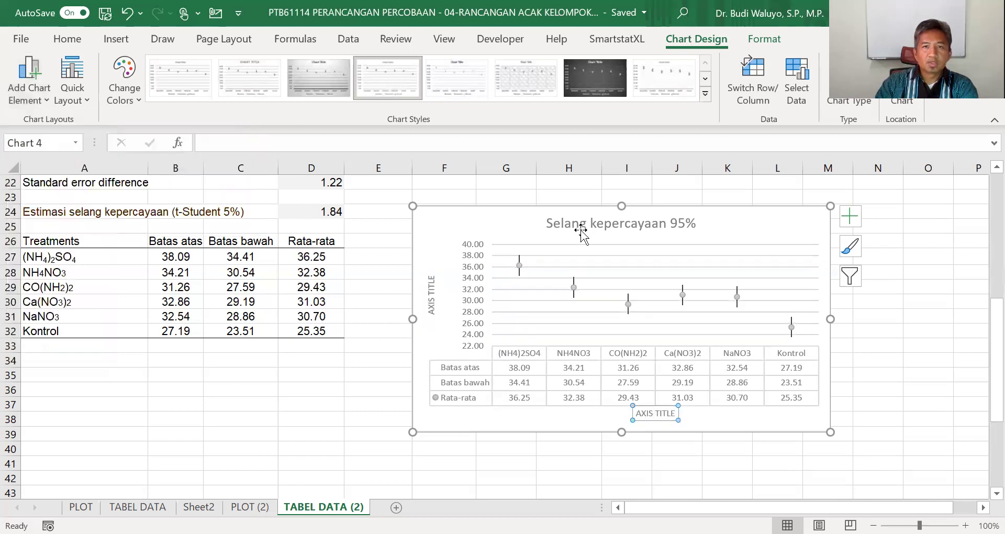
Apply the sixth chart style and change the vertical axis title to "Hasil (kg/plot)"
left_click(521, 84)
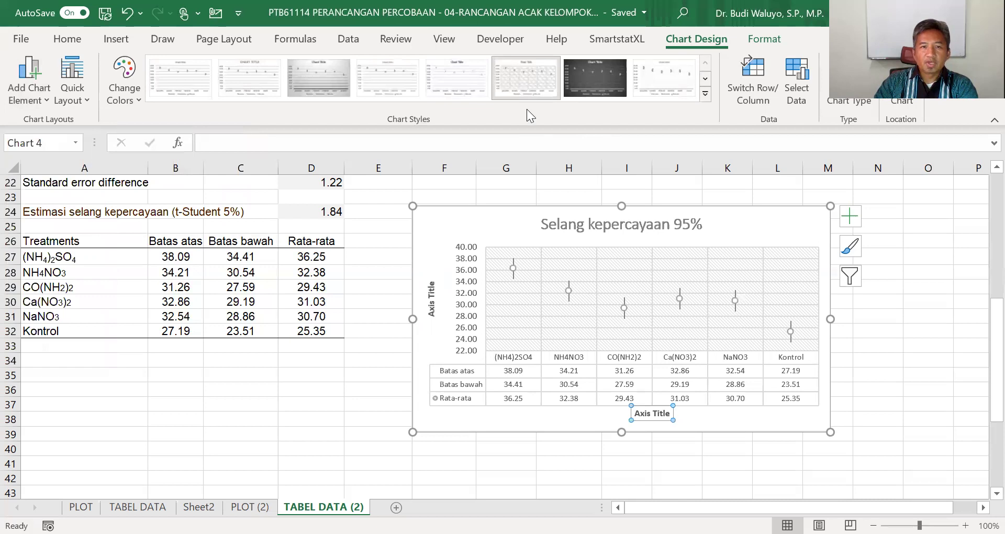
left_click(432, 300)
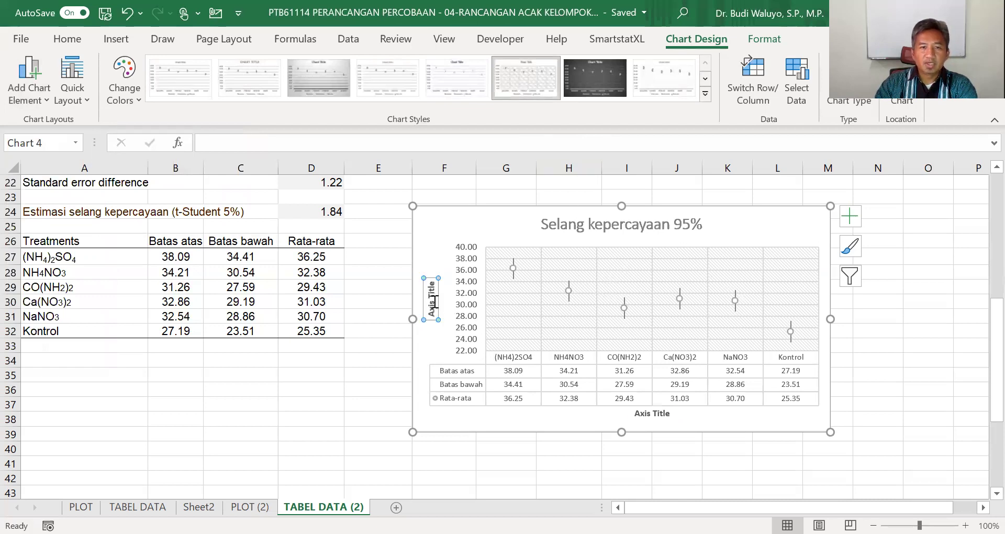
triple_click(433, 303)
type("Hasil")
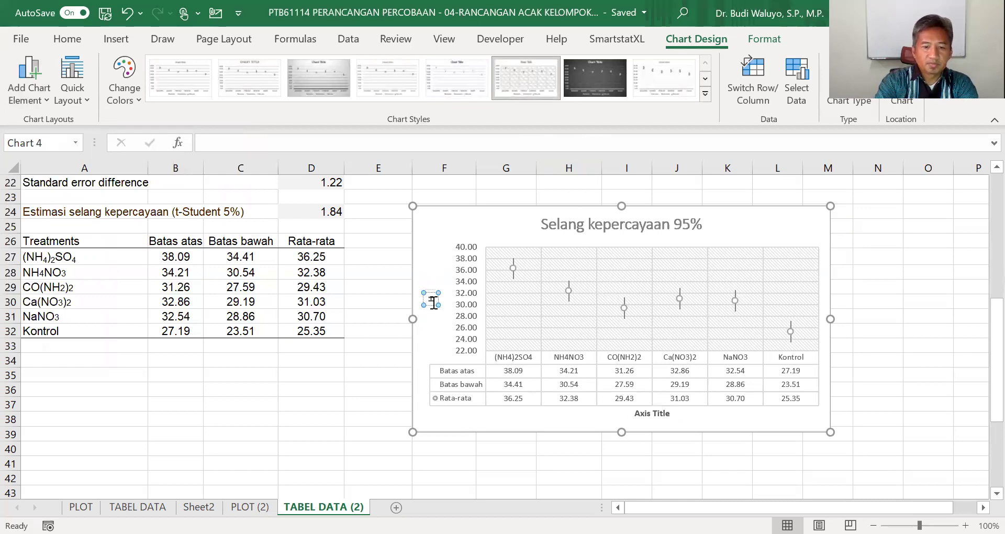
type(" (")
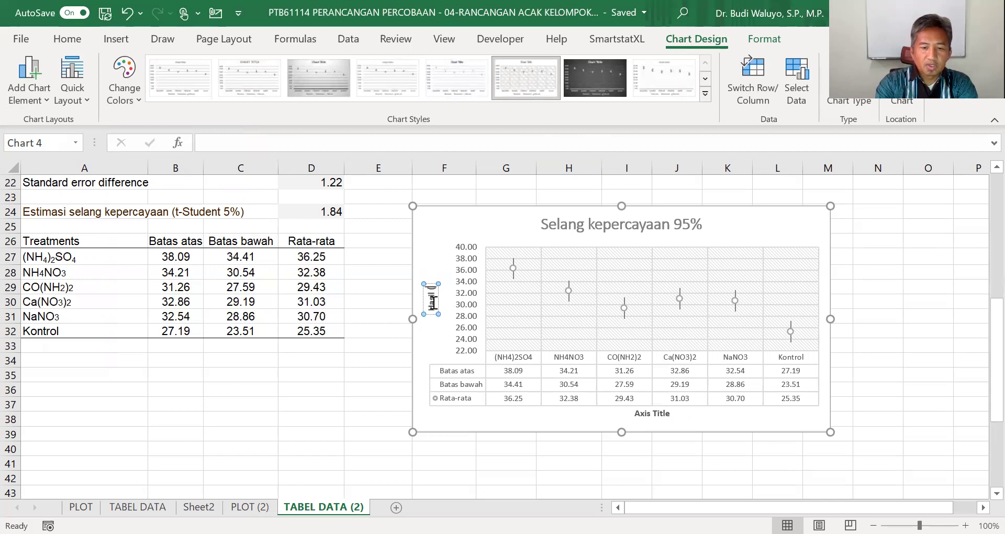
type("kg/plot)")
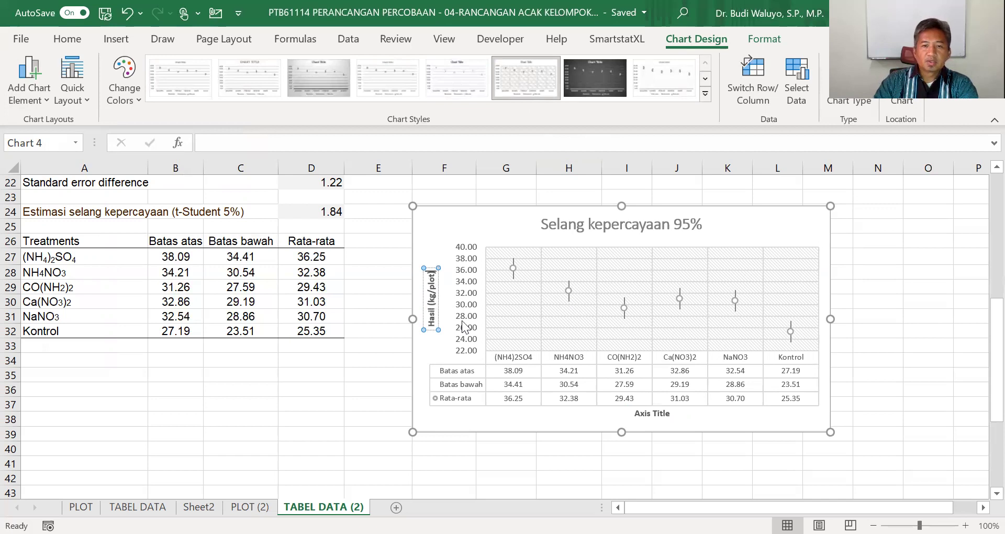
Change the horizontal axis title to "Sumber pupuk N" and close the axis title formatting options
double_click(643, 414)
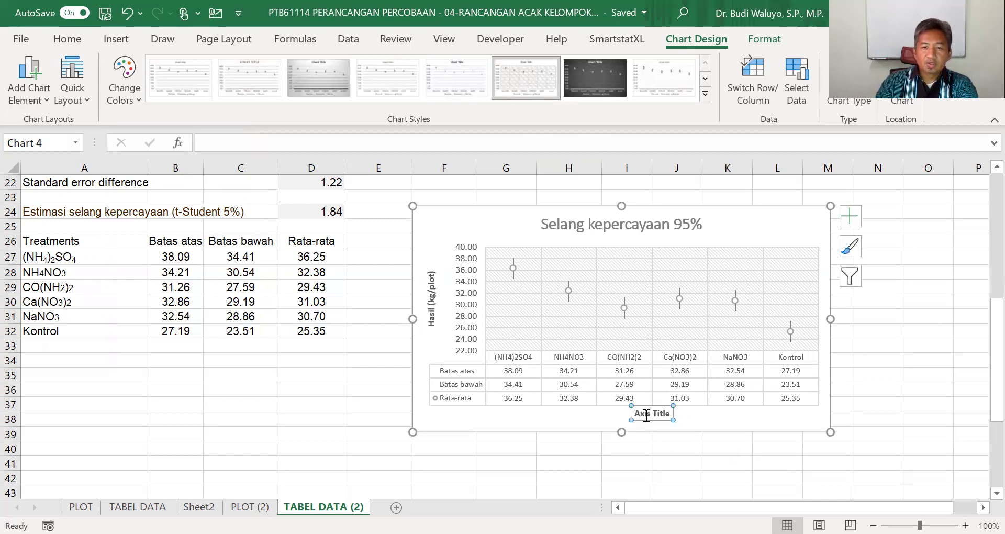
triple_click(645, 415)
type("Sum")
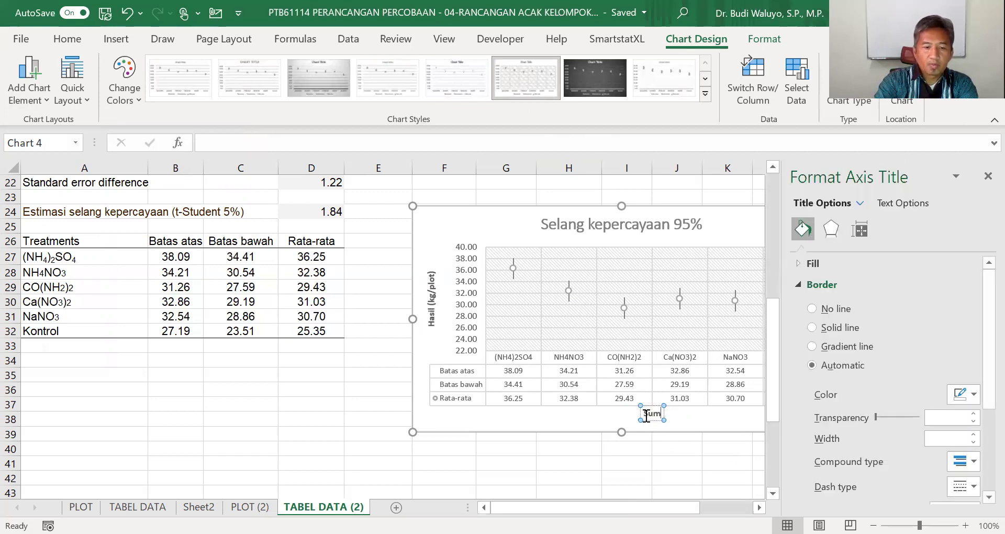
type("ber pupuk N")
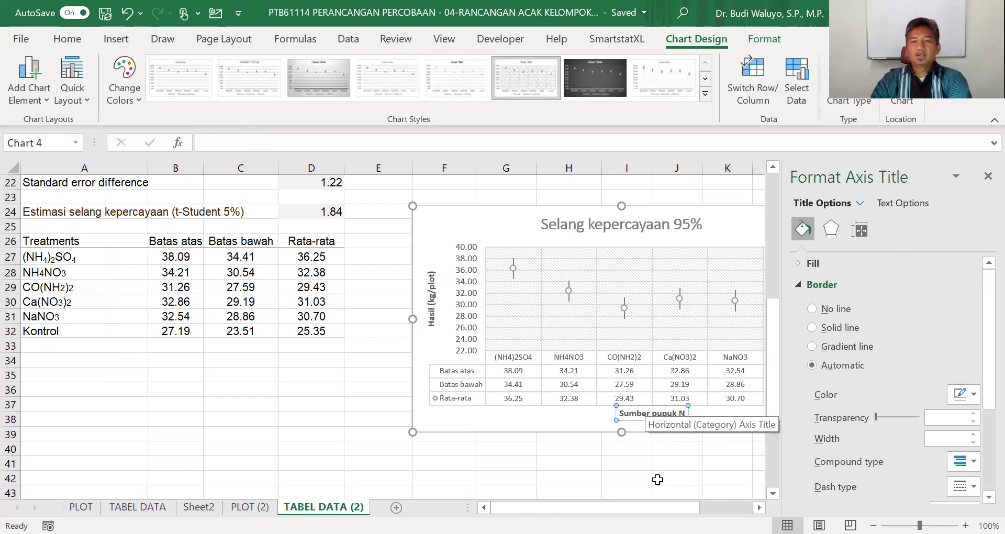
left_click(988, 176)
left_click(870, 330)
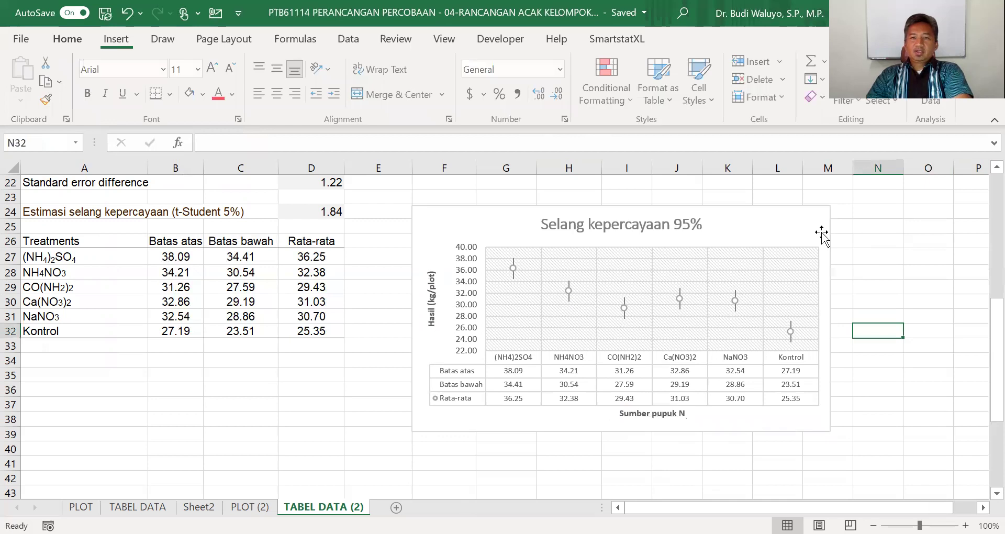
Apply the first chart style and move the chart directly below the confidence limits table, starting at row 34
left_click(809, 219)
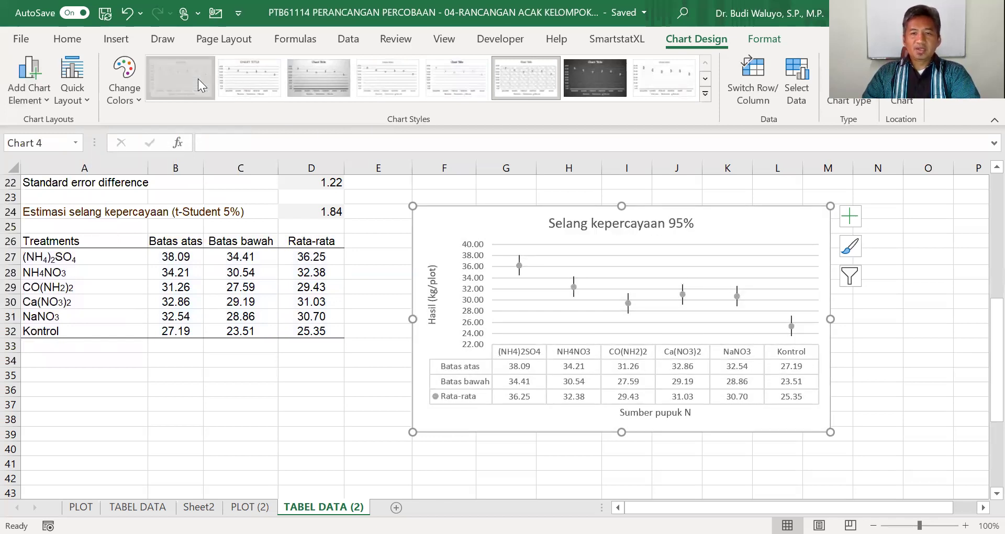
left_click(911, 350)
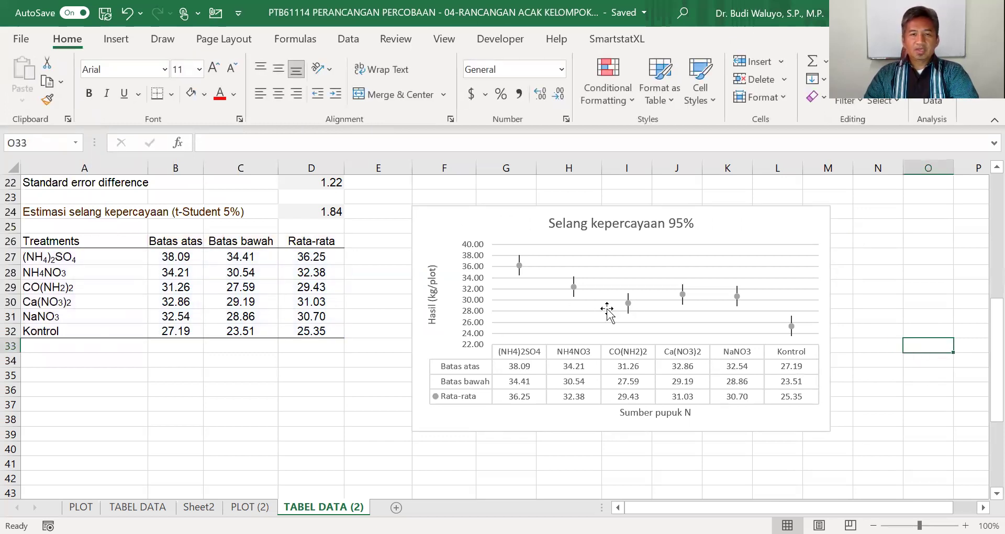
left_click(469, 216)
mouse_move(375, 270)
left_mouse_down()
mouse_move(195, 343)
mouse_move(107, 359)
left_mouse_up()
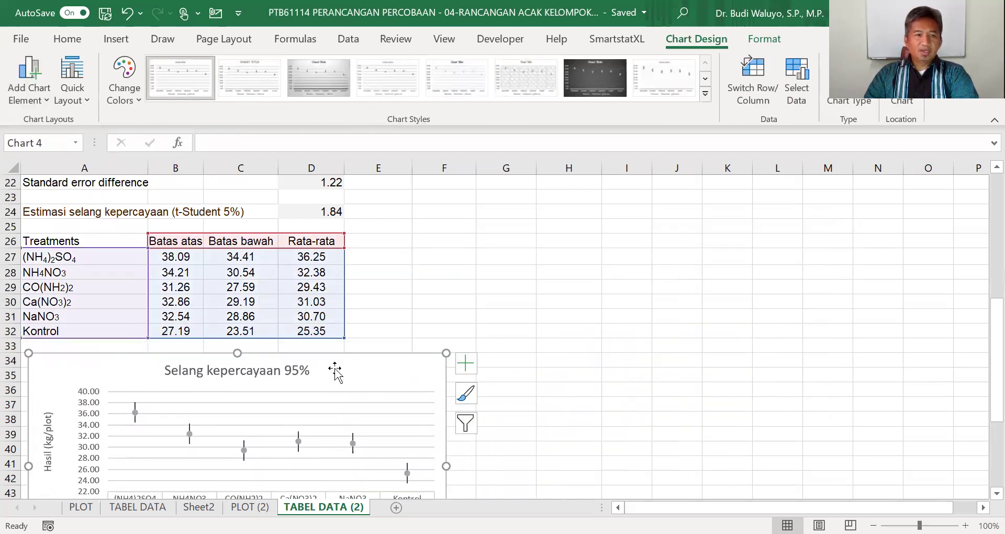
mouse_move(340, 355)
left_mouse_down()
mouse_move(389, 358)
mouse_move(352, 354)
left_mouse_up()
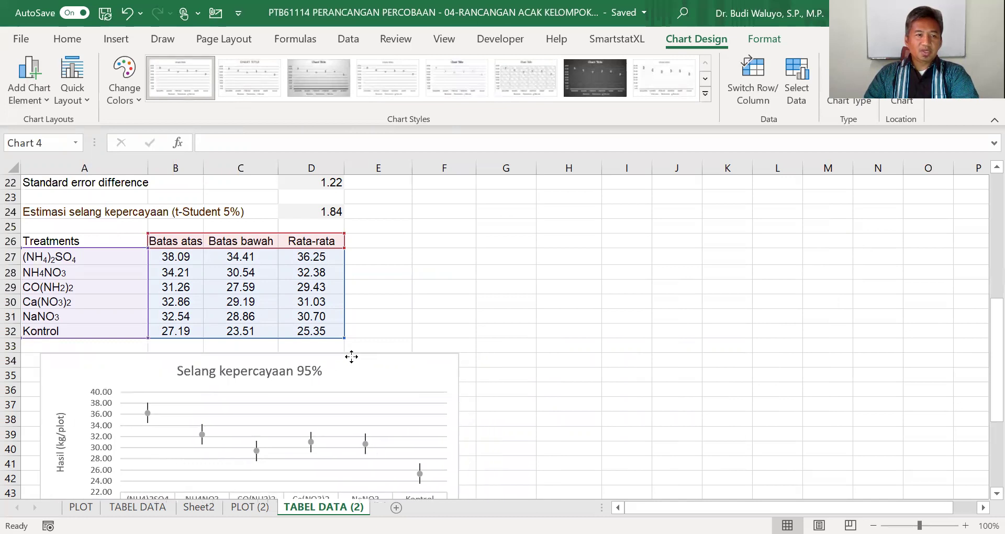
Enter =G4 in cell B52 to link the (NH4)2SO4 mean from Tabel 3 into Tabel 5
scroll(545, 361, "down", 4)
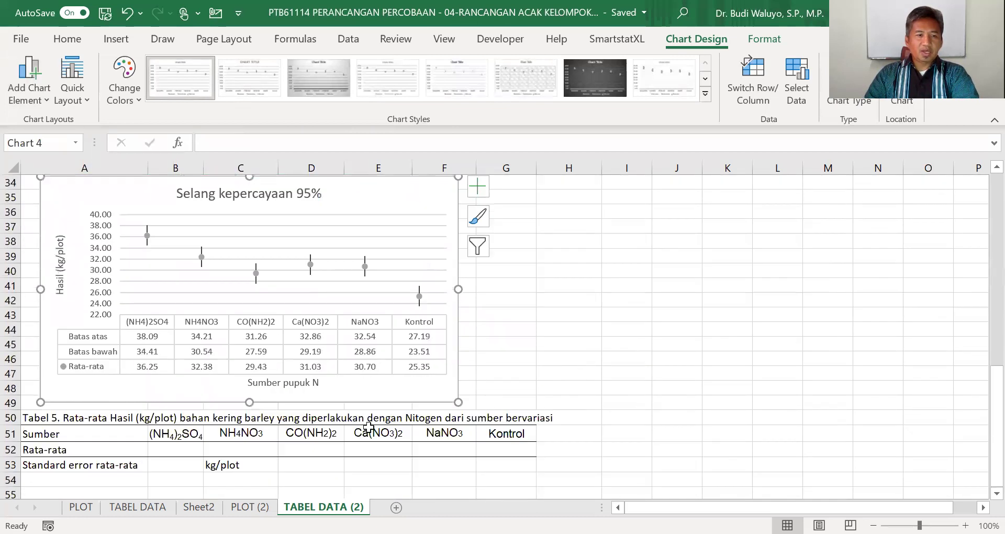
scroll(601, 366, "down", 2)
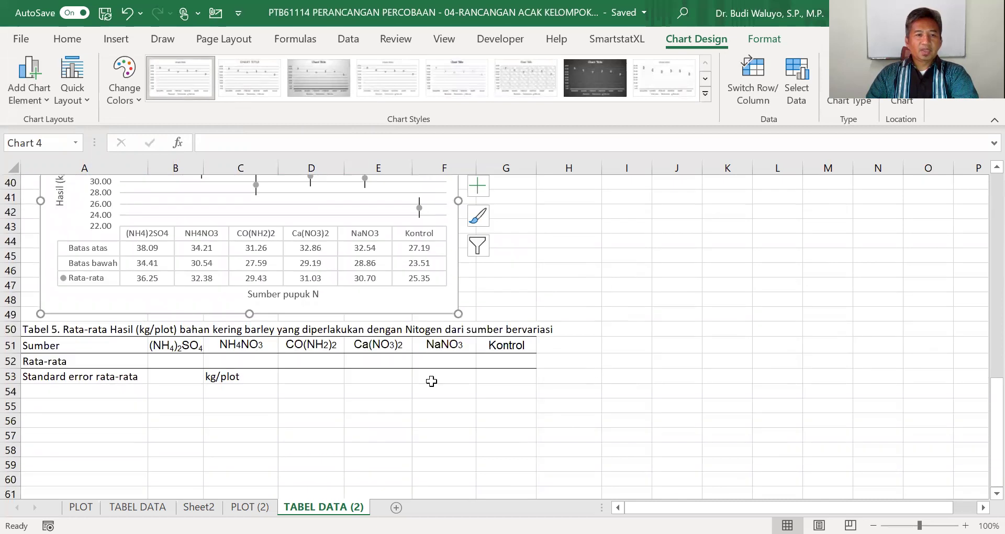
left_click(180, 363)
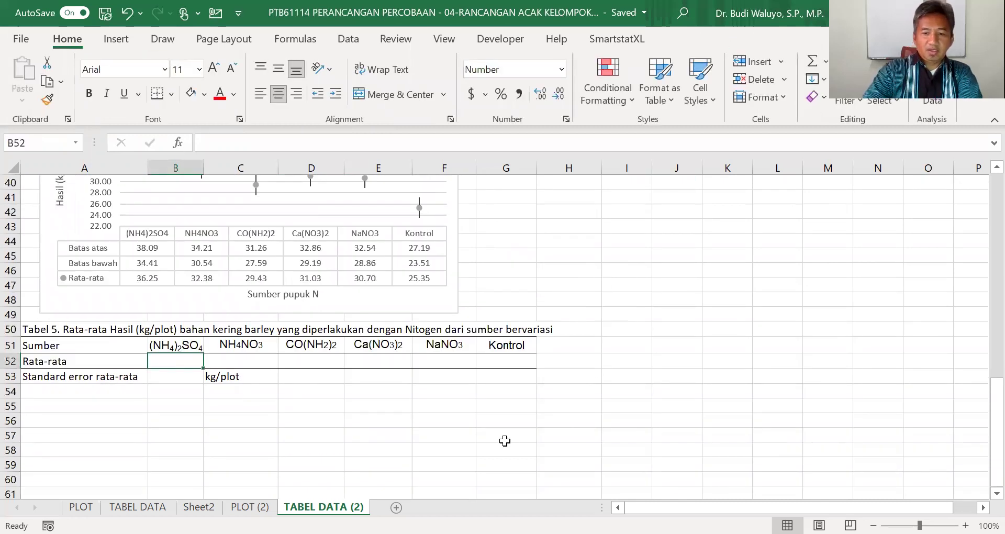
type("=")
scroll(555, 348, "up", 9)
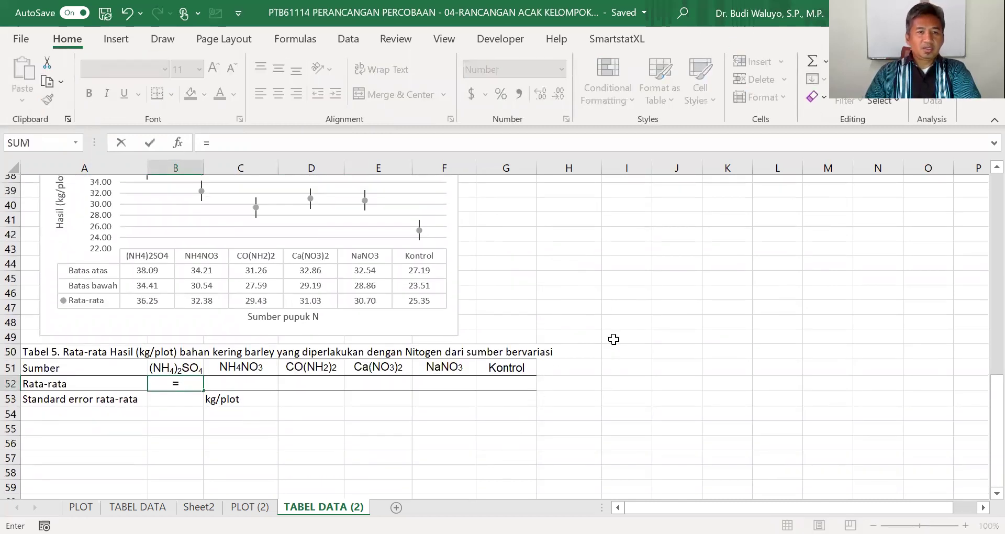
scroll(357, 360, "down", 1)
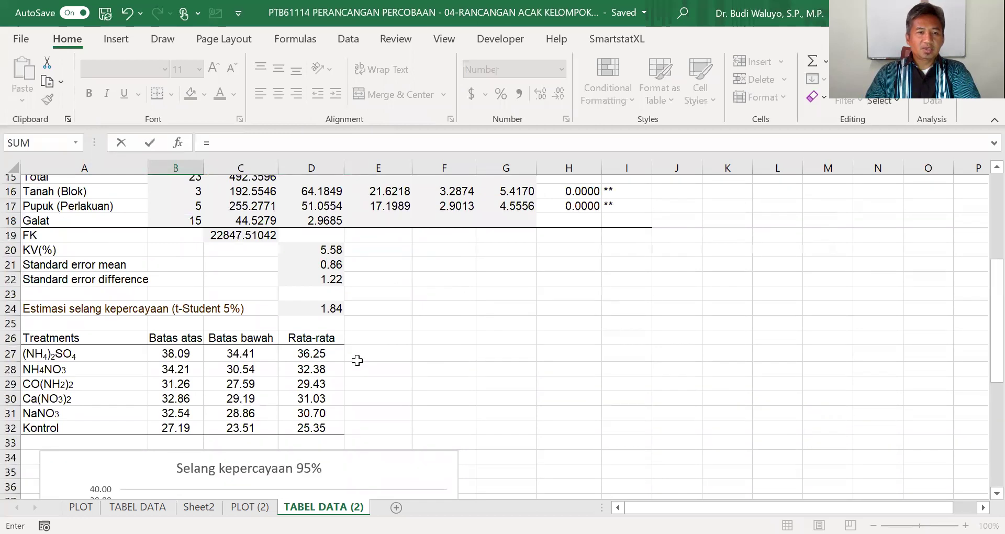
scroll(262, 314, "up", 4)
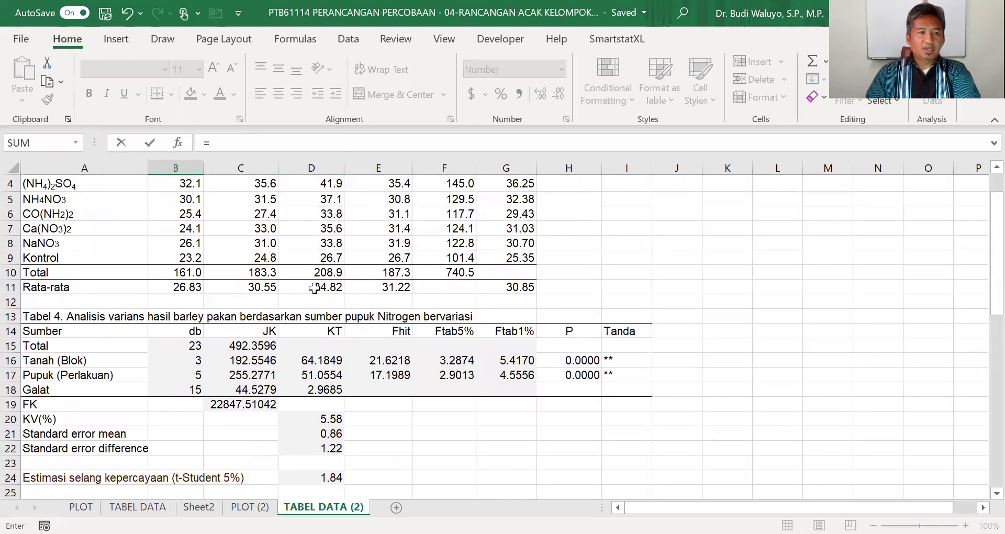
scroll(565, 233, "up", 1)
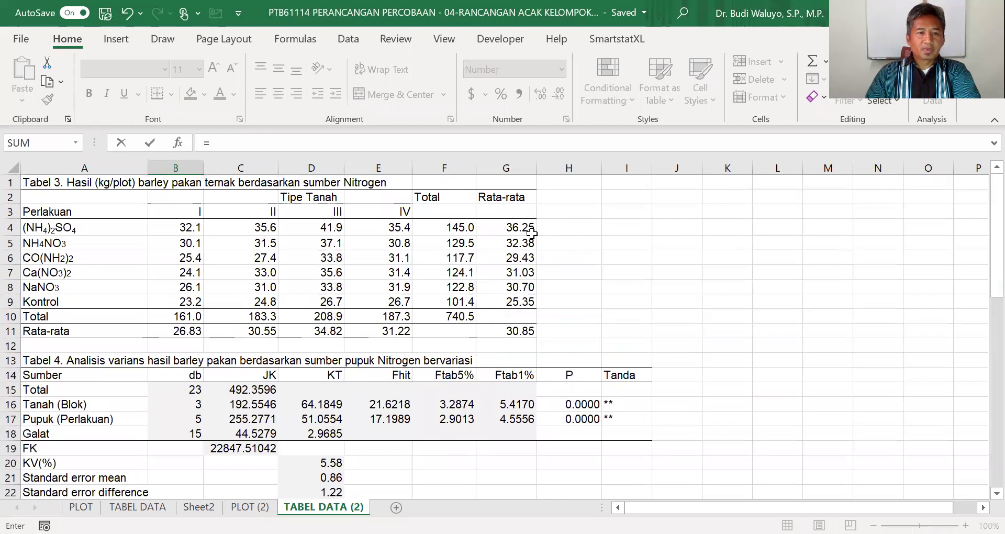
scroll(623, 298, "down", 2)
scroll(622, 298, "up", 2)
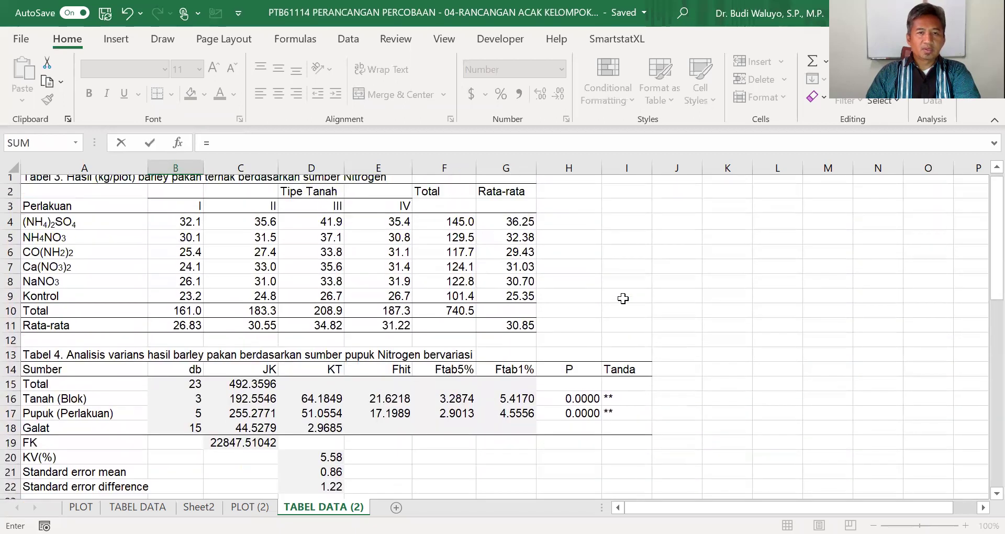
left_click(525, 227)
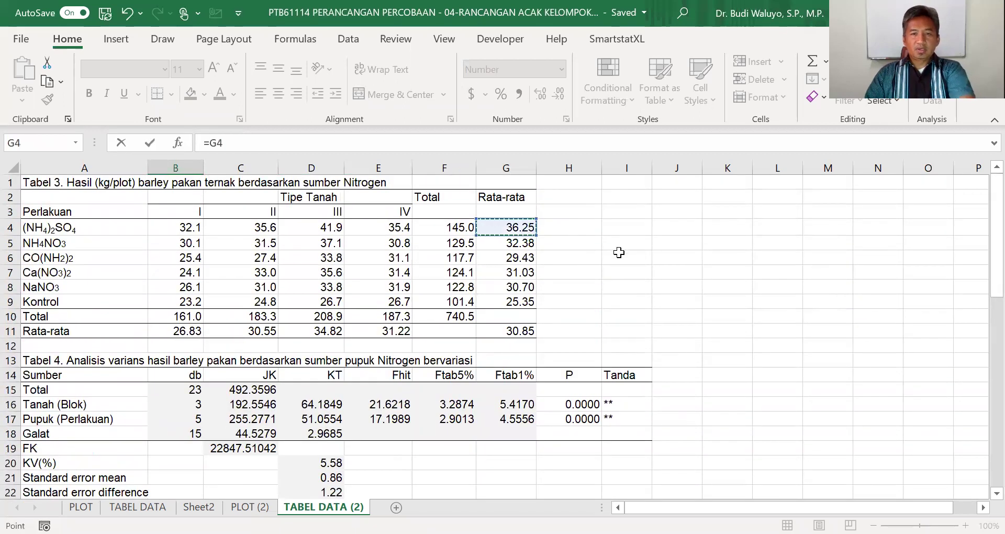
key("Return")
Enter =G5 in cell C52 to link the NH4NO3 mean from Tabel 3 into Tabel 5
scroll(652, 343, "down", 3)
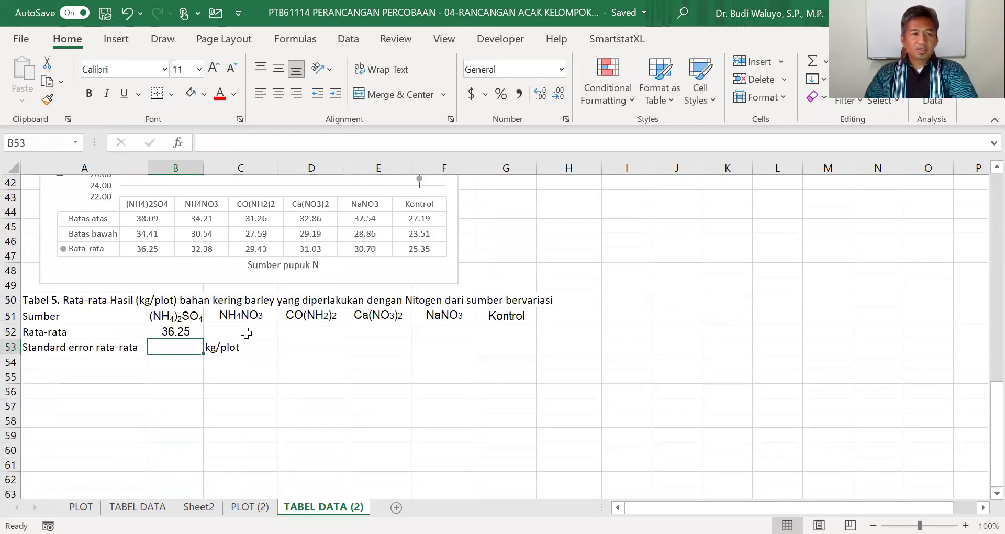
left_click(241, 333)
type("=")
scroll(484, 330, "up", 13)
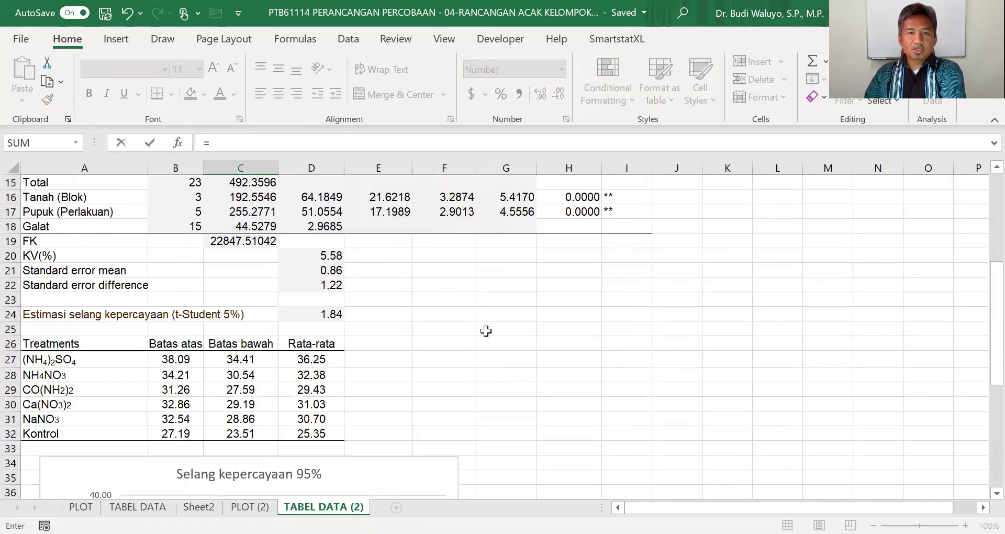
left_click(528, 215)
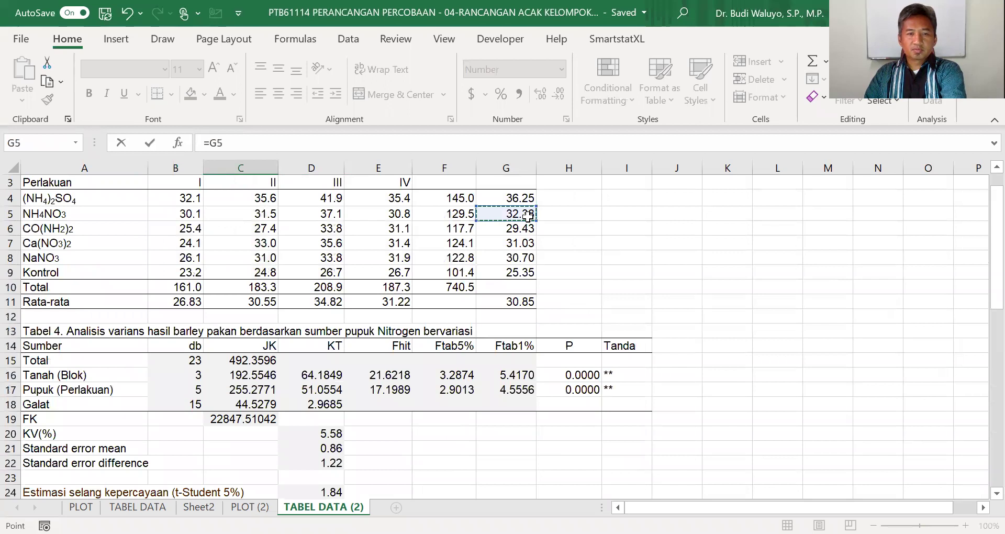
key("Return")
Enter =G6 in cell D52 to link the CO(NH2)2 mean from Tabel 3 into Tabel 5
left_click(316, 464)
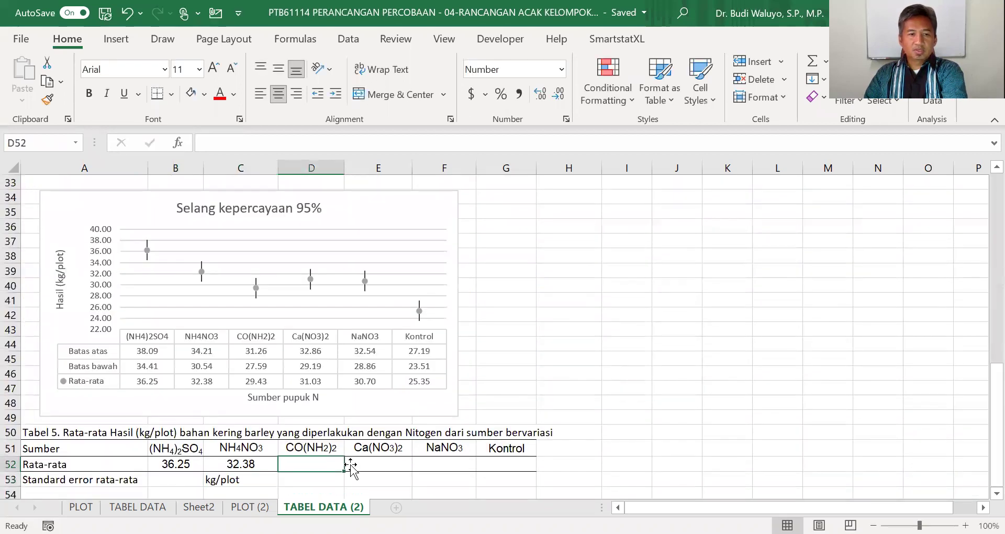
type("=")
scroll(563, 407, "up", 4)
scroll(563, 407, "up", 6)
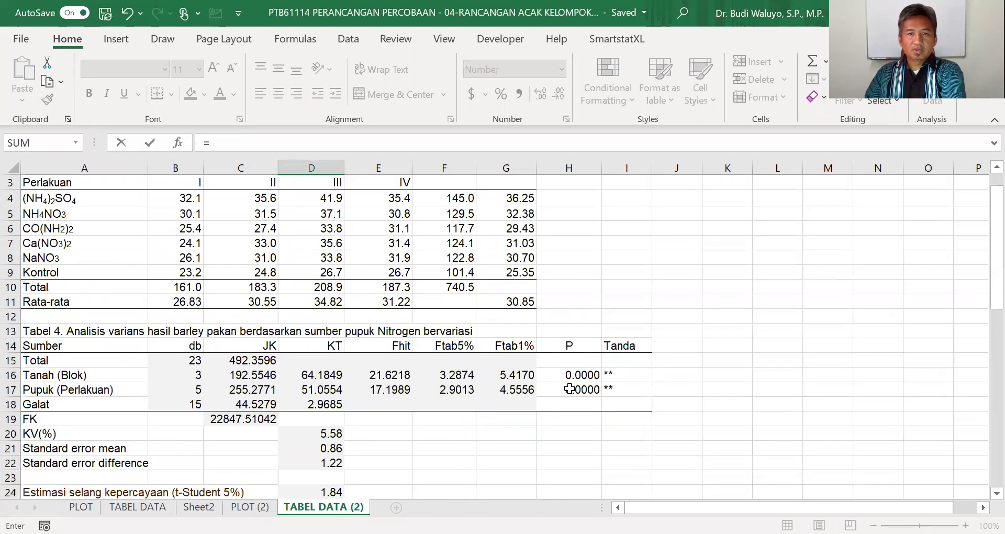
left_click(520, 229)
key("Return")
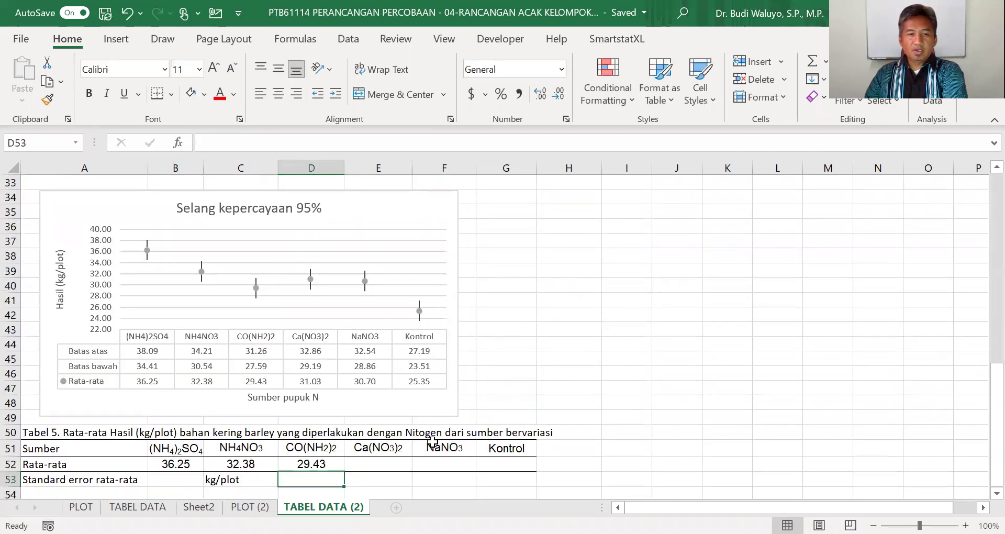
Enter =G7 in cell E52 to link the Ca(NO3)2 mean from Tabel 3 into Tabel 5
left_click(403, 464)
type("=")
scroll(613, 374, "up", 10)
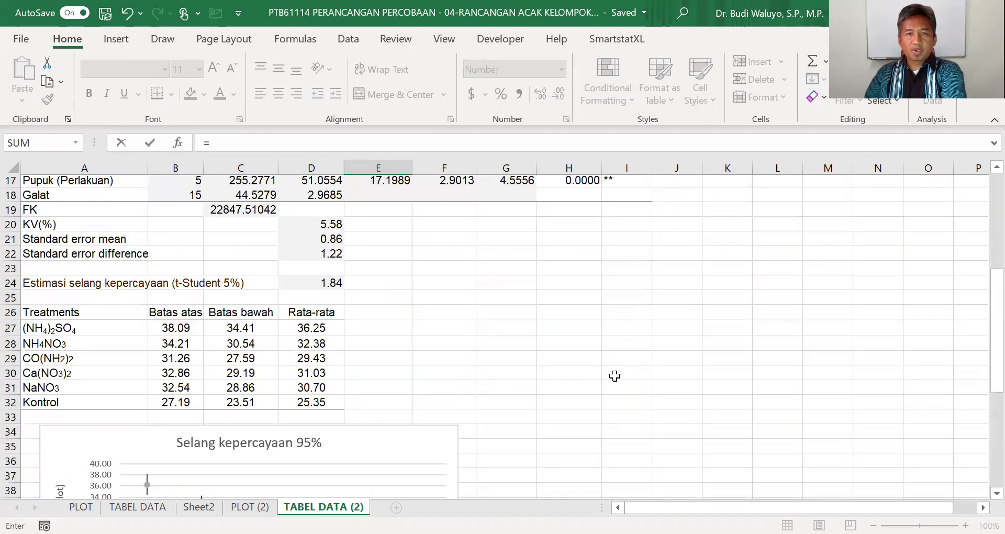
left_click(527, 244)
key("Return")
Enter =G8 in cell F52 to link the NaNO3 mean from Tabel 3 into Tabel 5
left_click(463, 463)
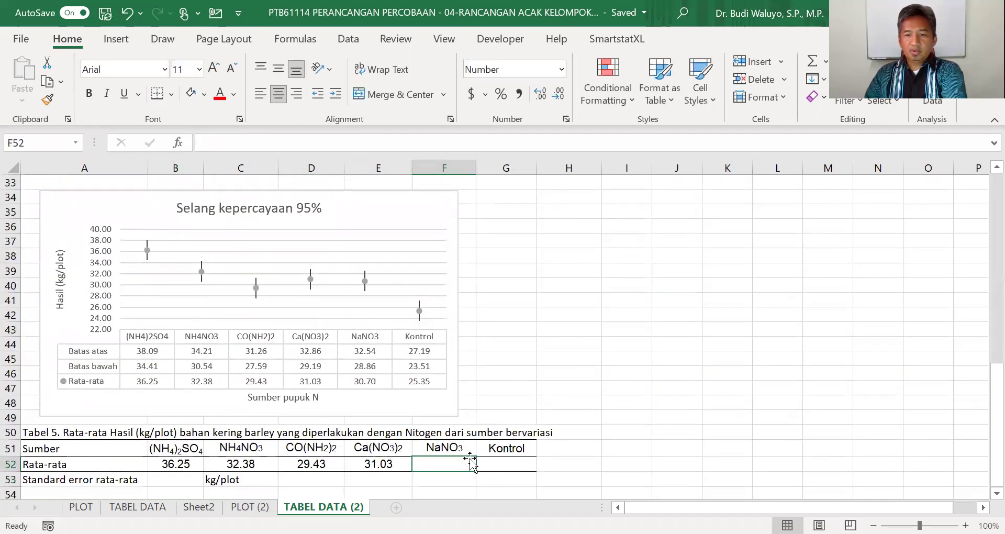
type("=")
scroll(598, 400, "up", 6)
scroll(598, 400, "up", 5)
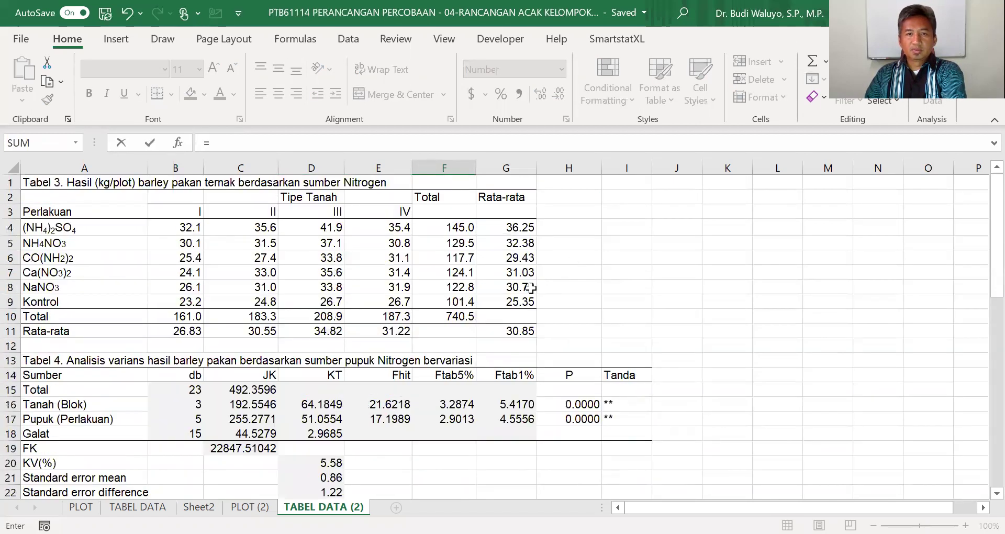
left_click(527, 287)
key("Return")
Enter =G9 in cell G52 to link the Kontrol mean from Tabel 3 into Tabel 5
scroll(581, 418, "down", 3)
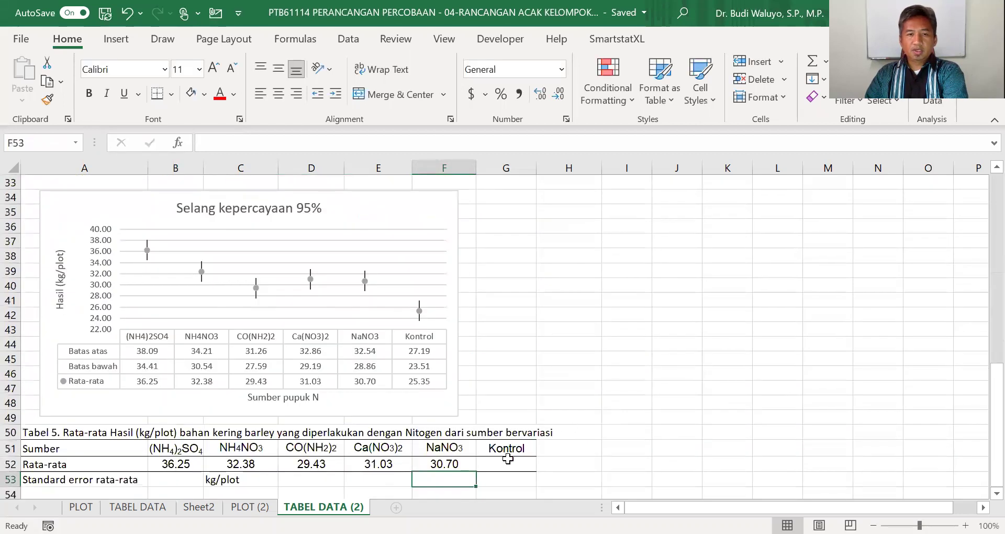
left_click(506, 463)
type("=")
scroll(599, 354, "up", 8)
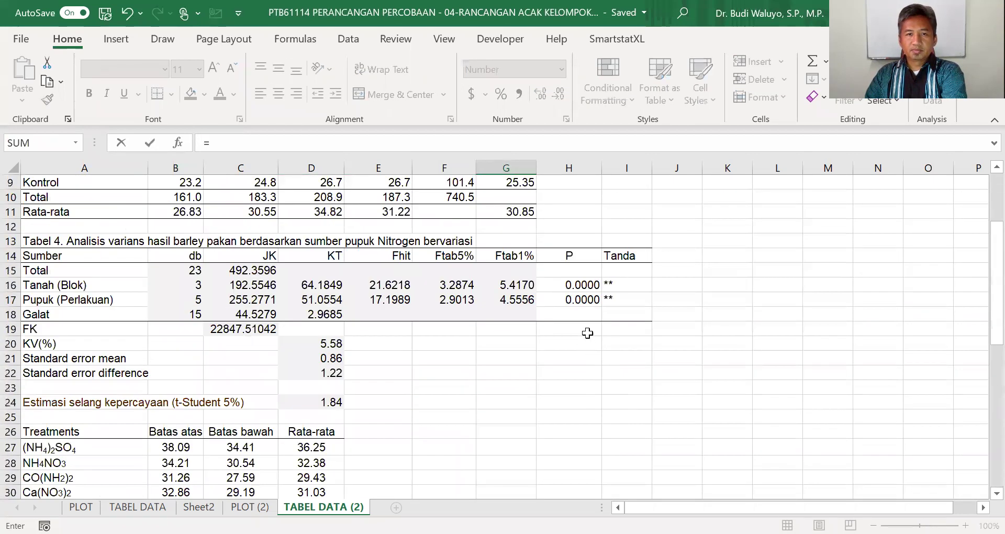
scroll(544, 219, "up", 3)
left_click(521, 302)
key("Return")
Enter =D21 in cell B53 to link the standard error mean below Tabel 4 into Tabel 5
scroll(668, 403, "down", 3)
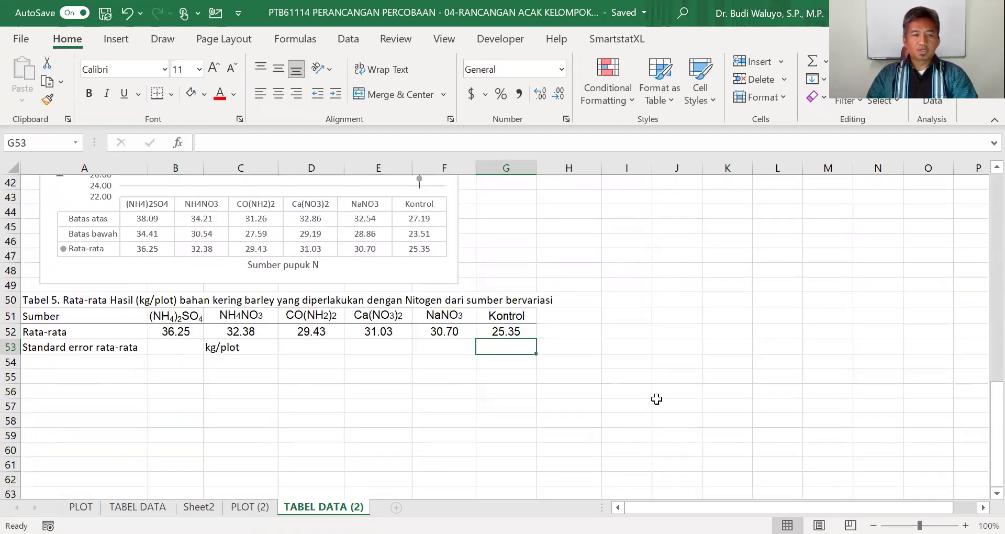
left_click(165, 349)
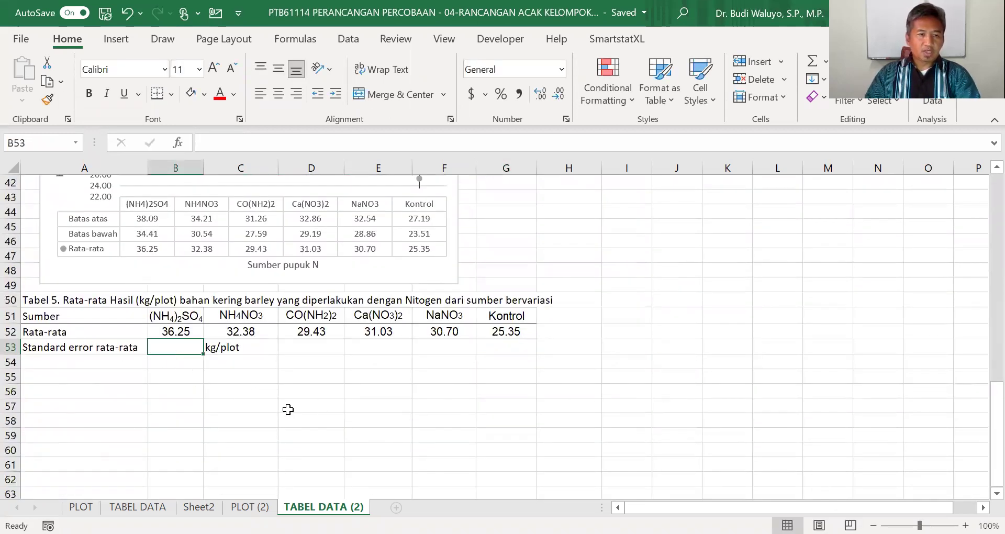
type("=")
scroll(529, 379, "up", 9)
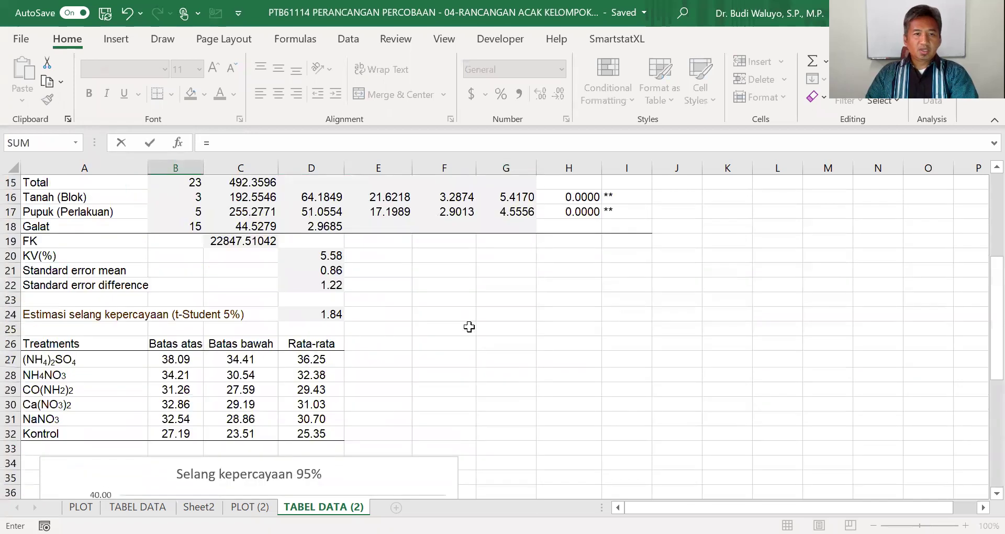
left_click(328, 269)
key("Return")
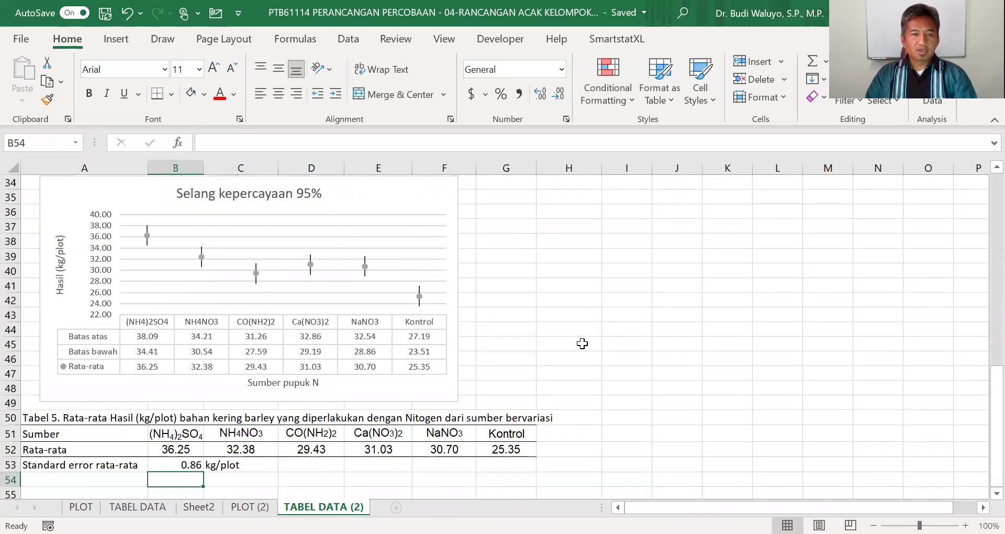
scroll(582, 344, "down", 2)
left_click(716, 352)
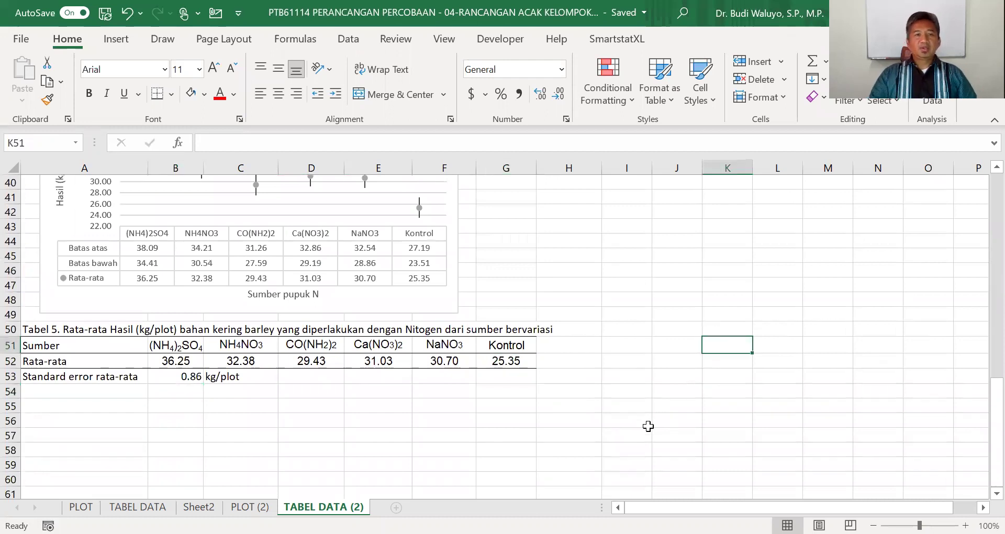
scroll(649, 403, "up", 2)
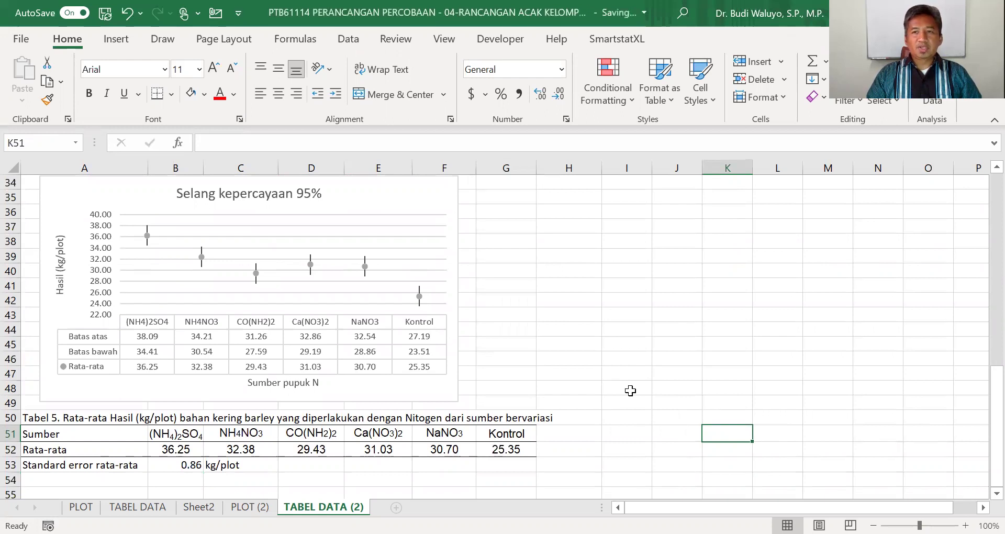
scroll(652, 342, "up", 11)
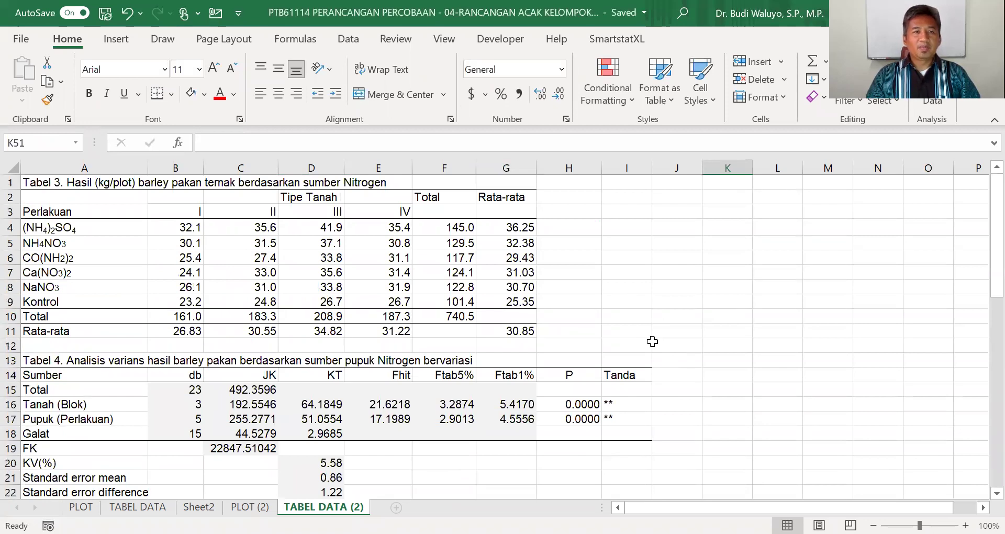
scroll(652, 341, "down", 11)
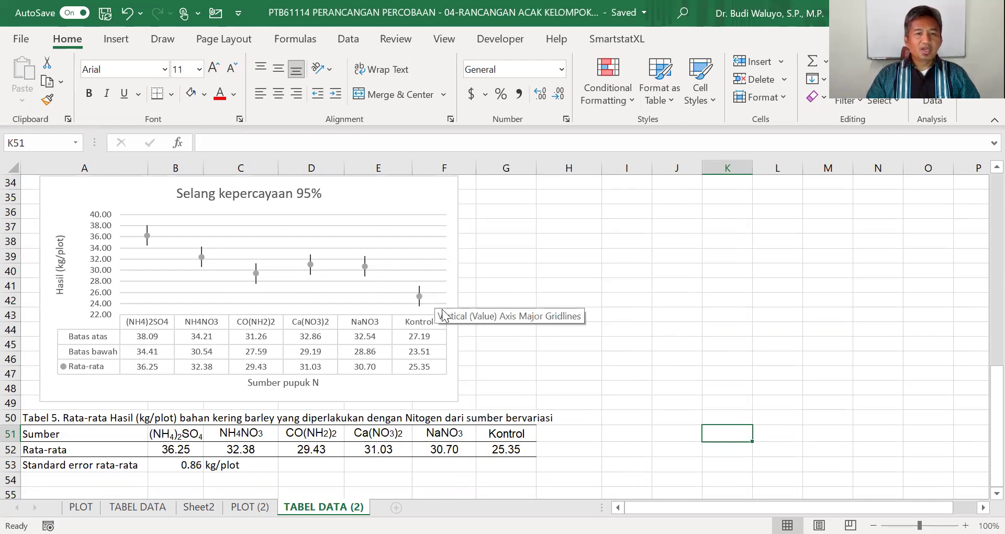
scroll(633, 400, "down", 2)
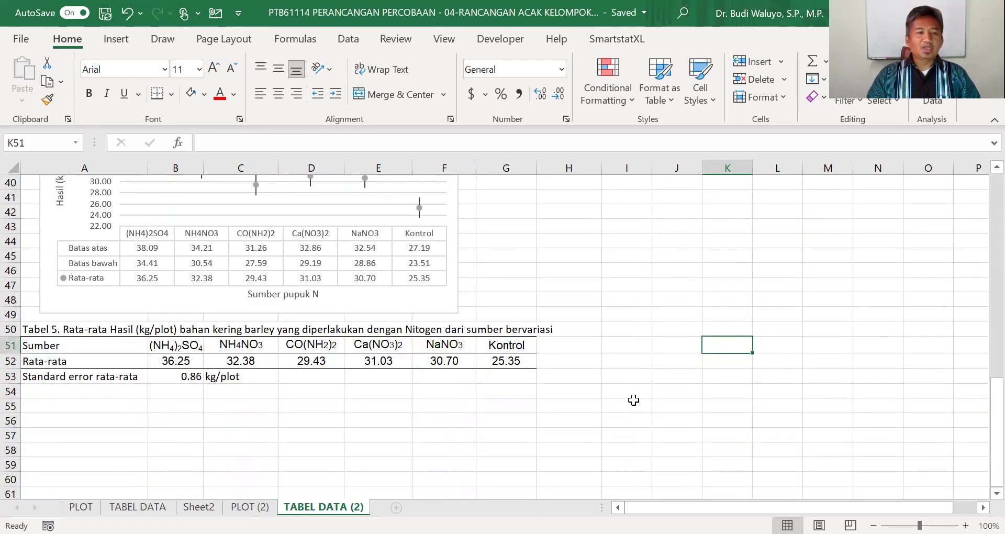
scroll(633, 399, "up", 13)
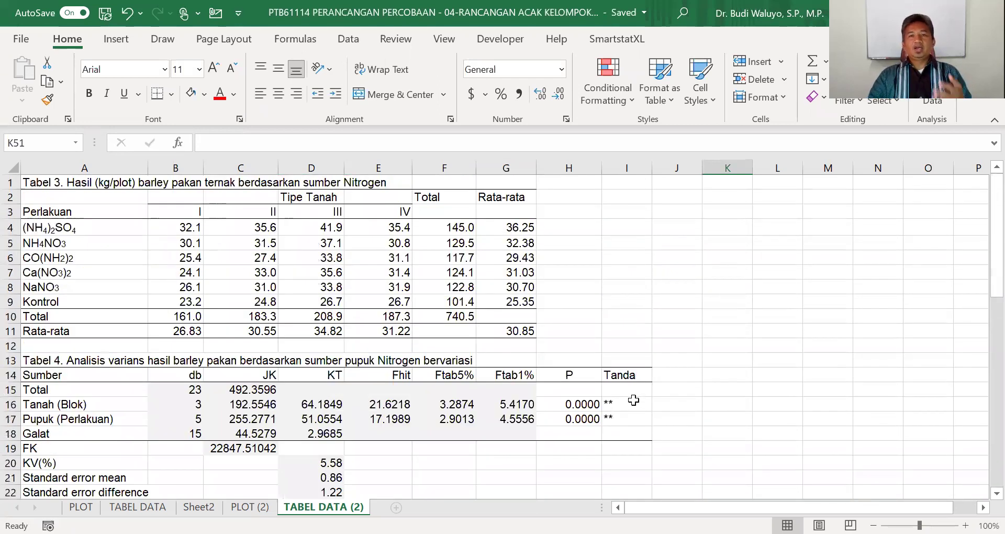